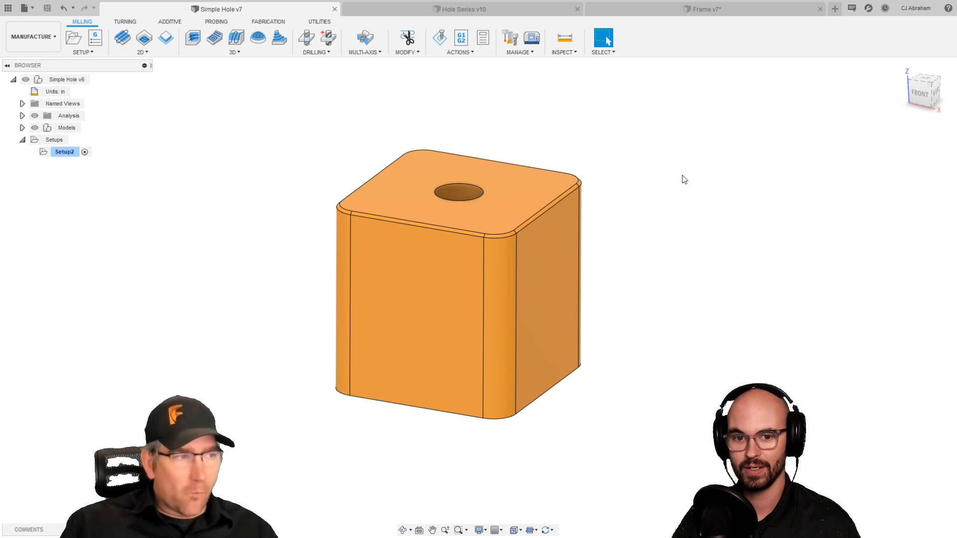
# - Look over the Hole Series and Frame models and return to the Simple Hole document
pyautogui.click(484, 9)
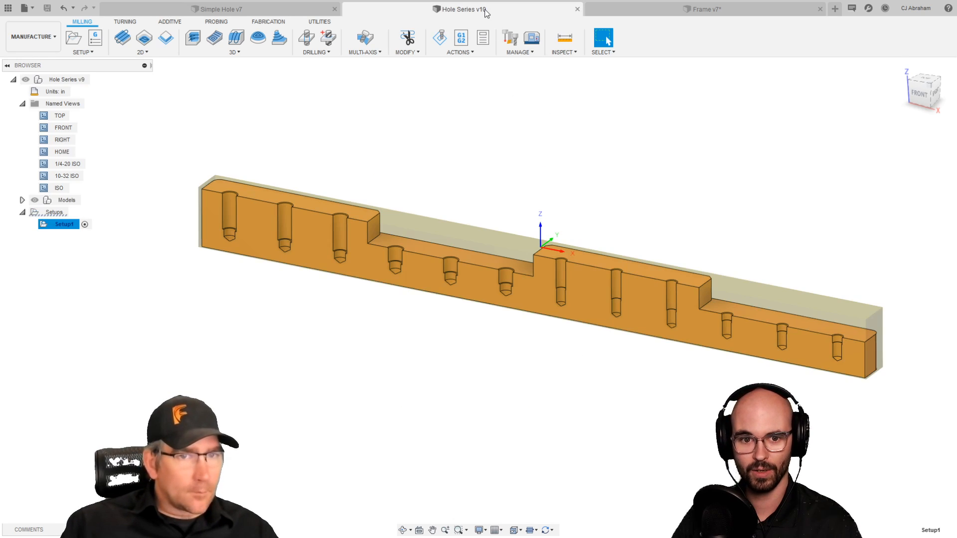
pyautogui.click(520, 124)
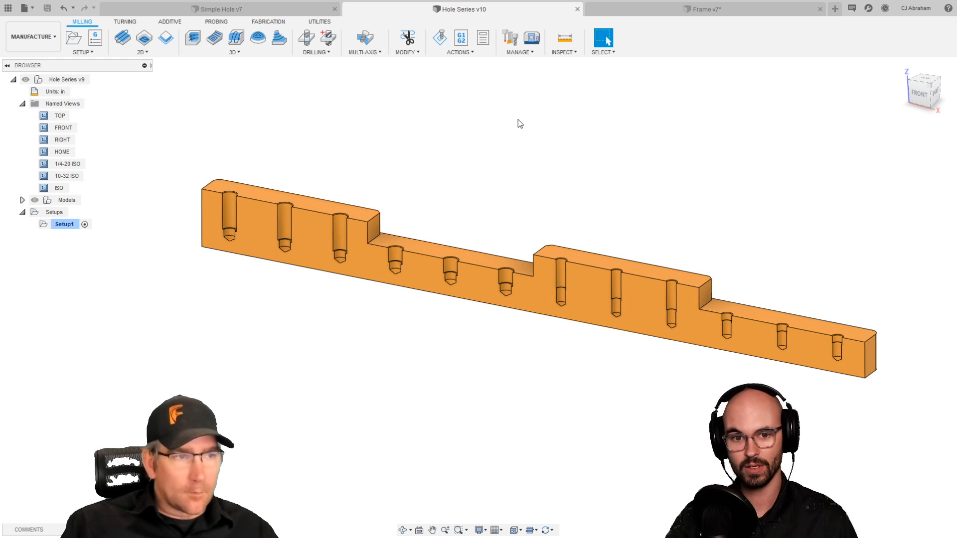
pyautogui.click(667, 12)
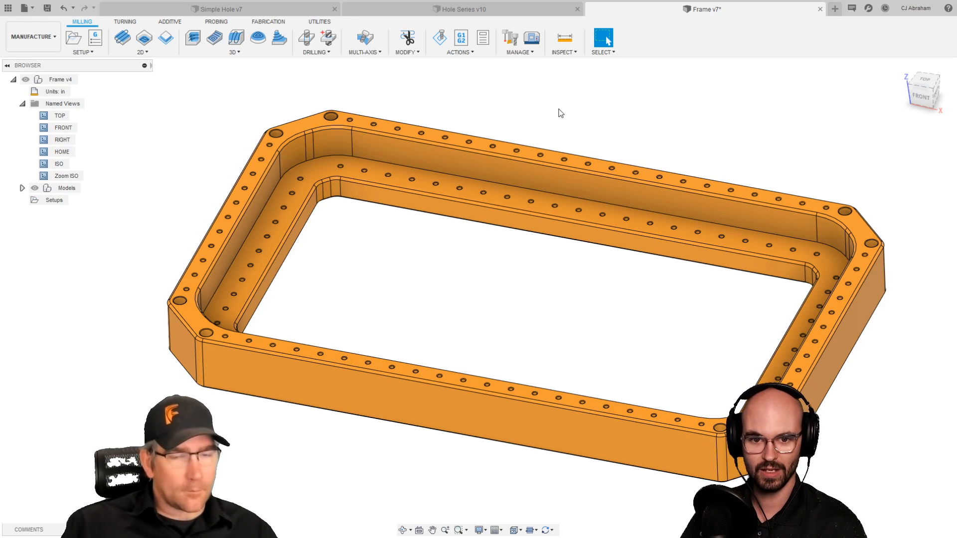
pyautogui.click(273, 9)
pyautogui.click(228, 136)
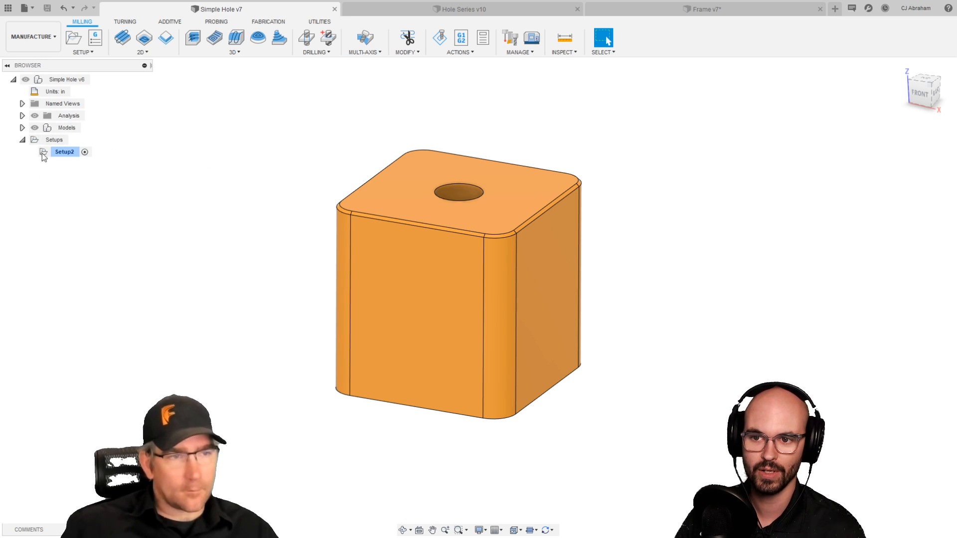
# - Show the saved Section1 analysis to cut the block open through its hole
pyautogui.click(22, 116)
pyautogui.click(44, 127)
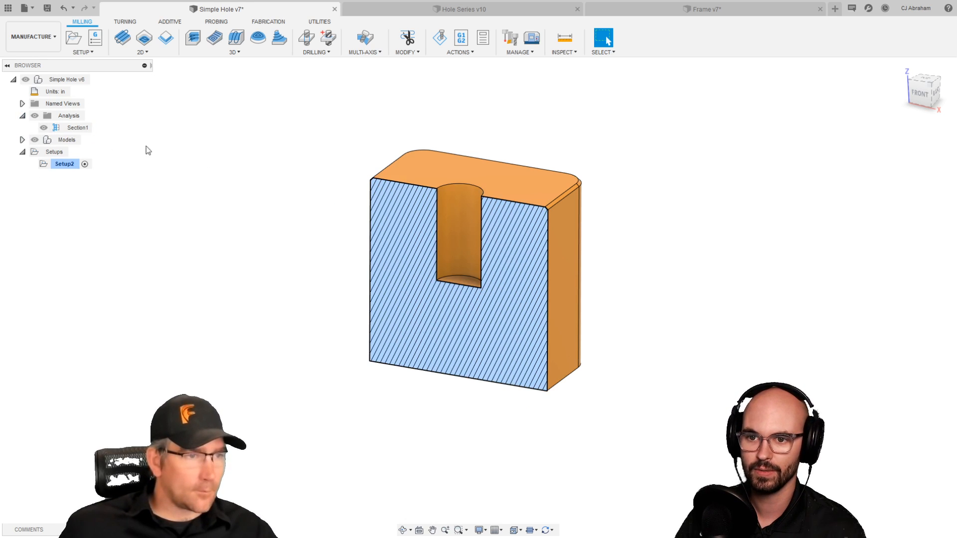
pyautogui.scroll(2, 578, 275)
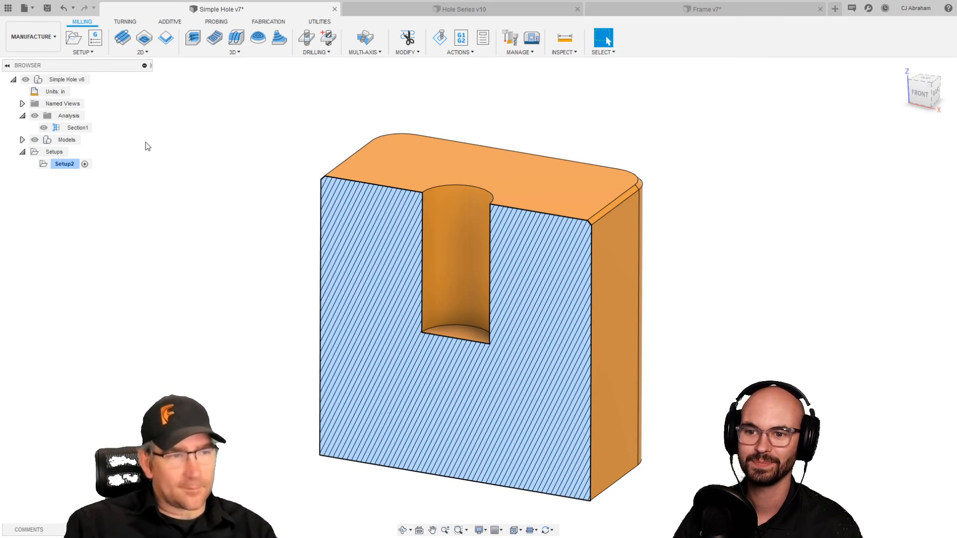
# - Start a Drill operation in Setup2 with the 1/4" drill and the Aluminum - Drilling cutting data
pyautogui.click(71, 166)
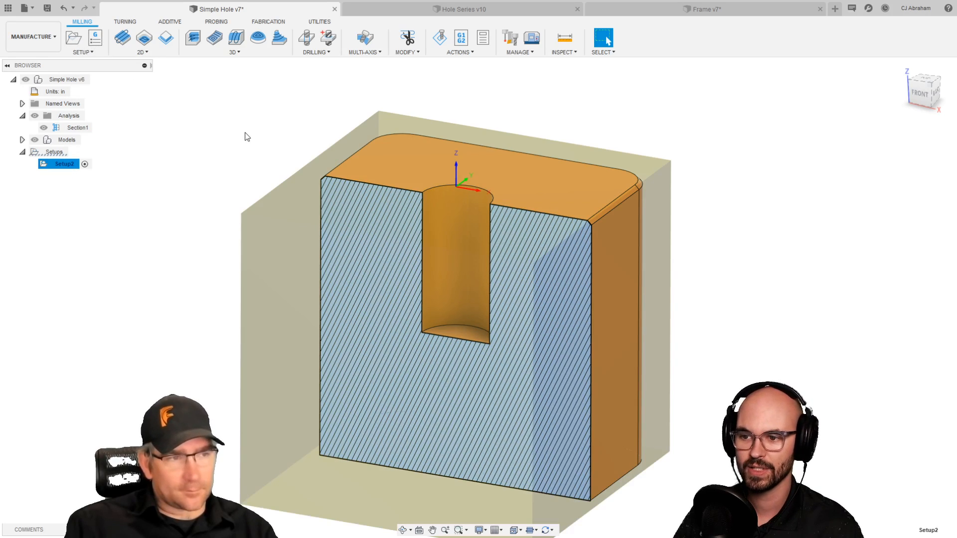
pyautogui.click(306, 37)
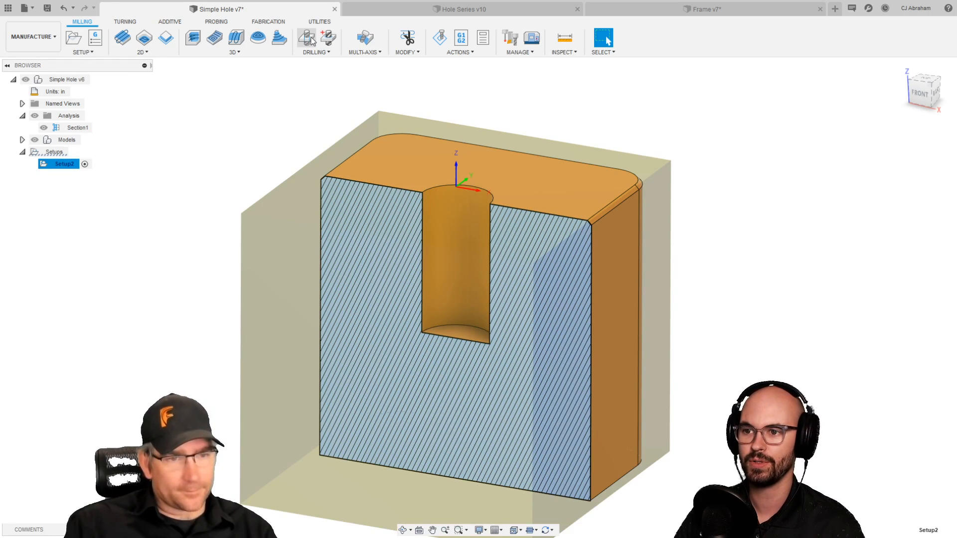
pyautogui.moveTo(568, 127); pyautogui.dragTo(473, 121, button='middle')
pyautogui.scroll(-2, 503, 228)
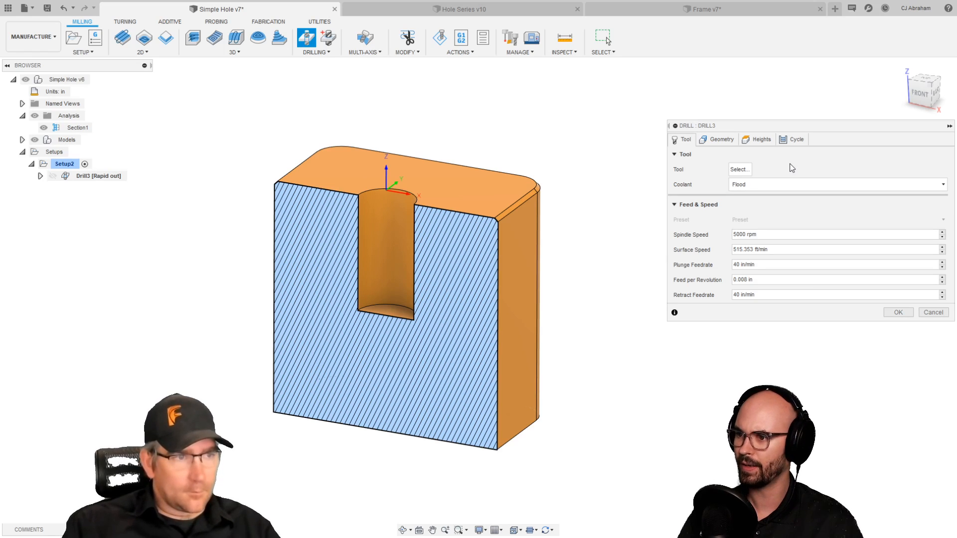
pyautogui.click(742, 171)
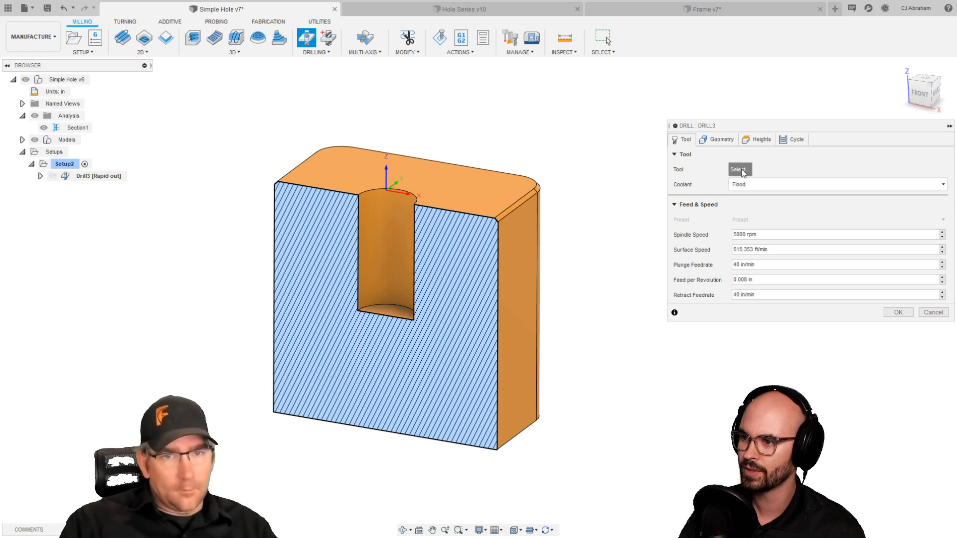
pyautogui.moveTo(351, 29); pyautogui.dragTo(416, 49)
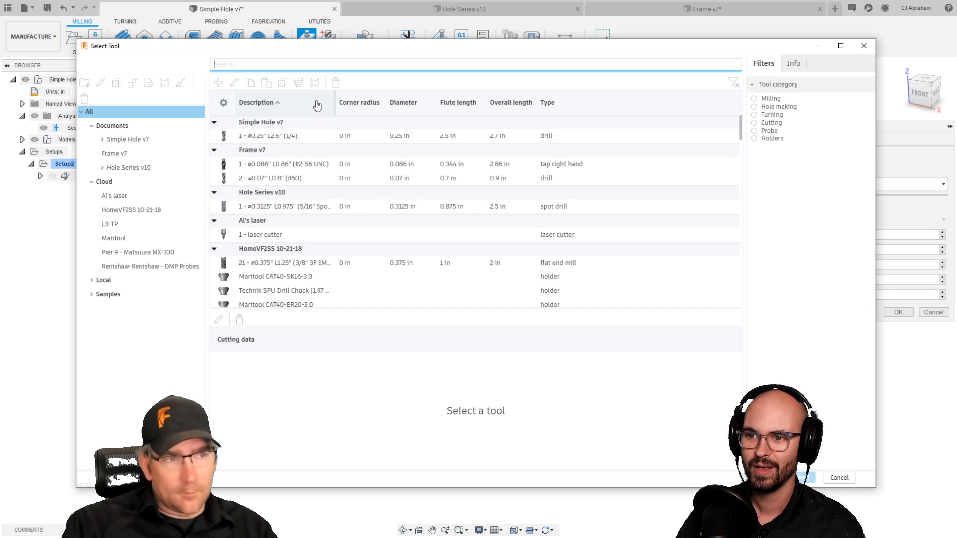
pyautogui.click(295, 137)
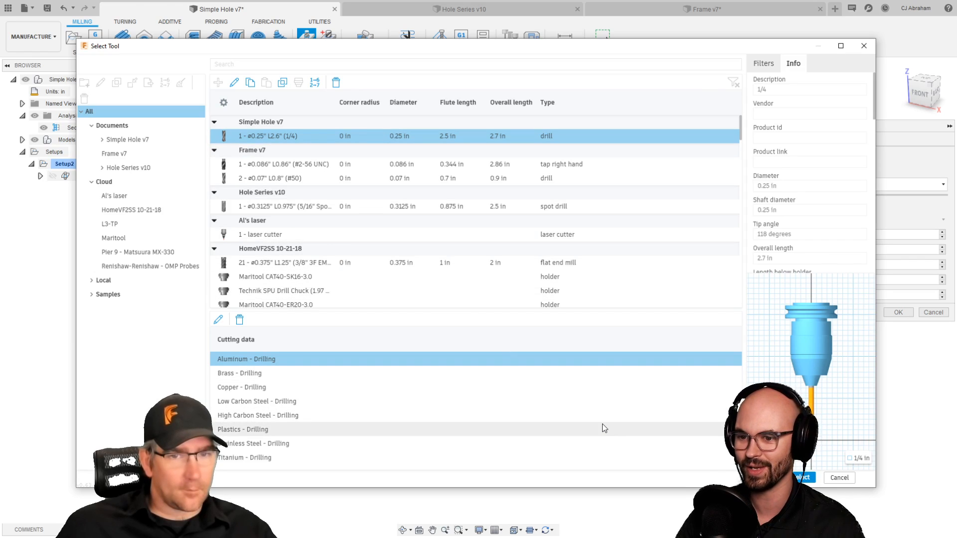
pyautogui.click(805, 477)
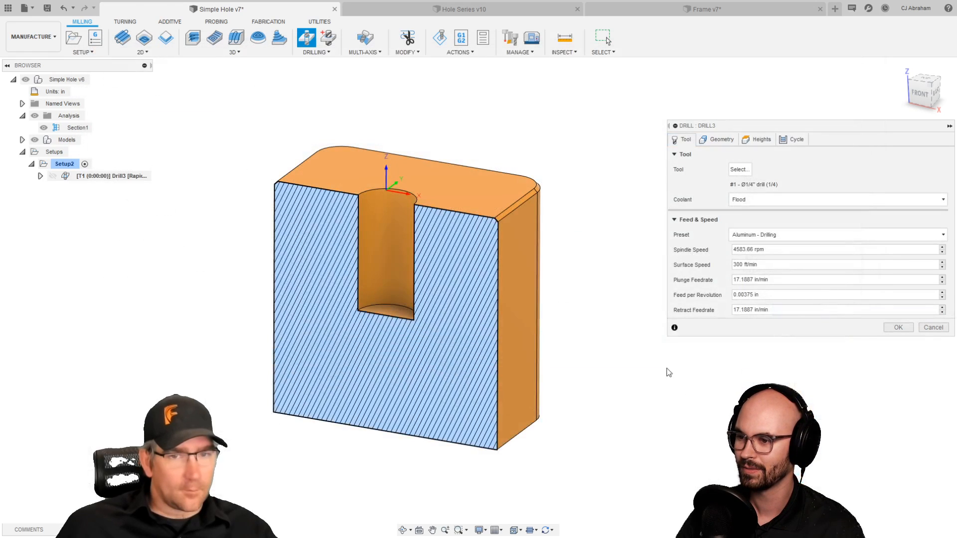
# - Select the hole's cylindrical wall as the face to drill
pyautogui.click(729, 142)
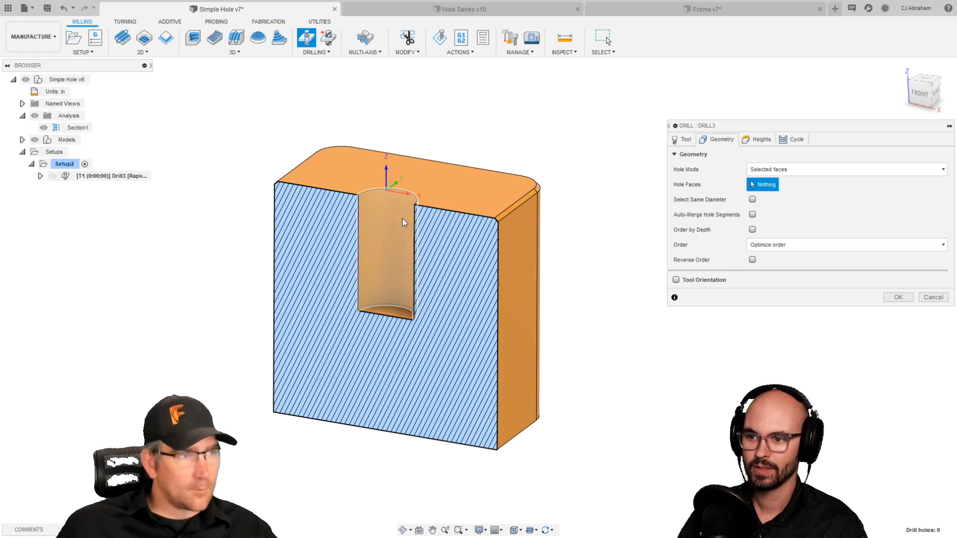
pyautogui.click(391, 229)
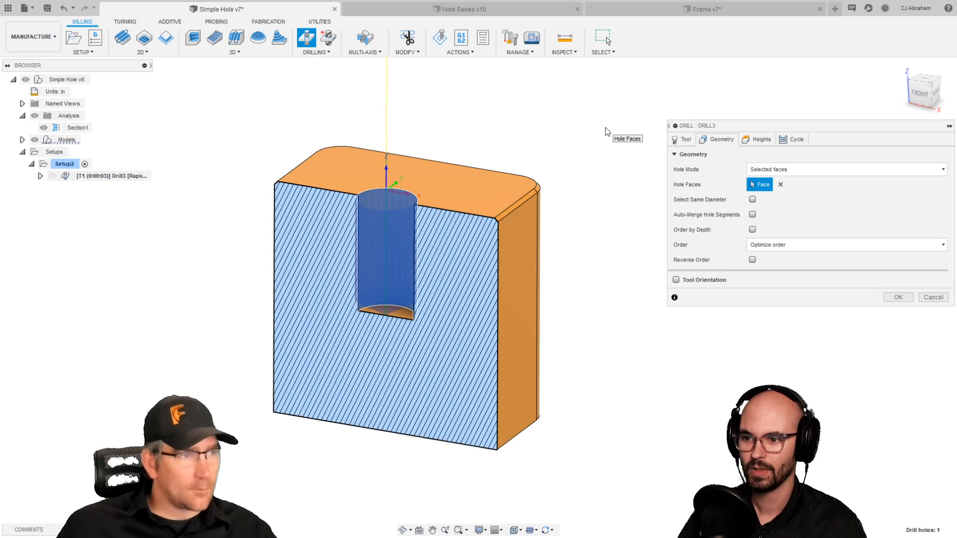
pyautogui.click(921, 93)
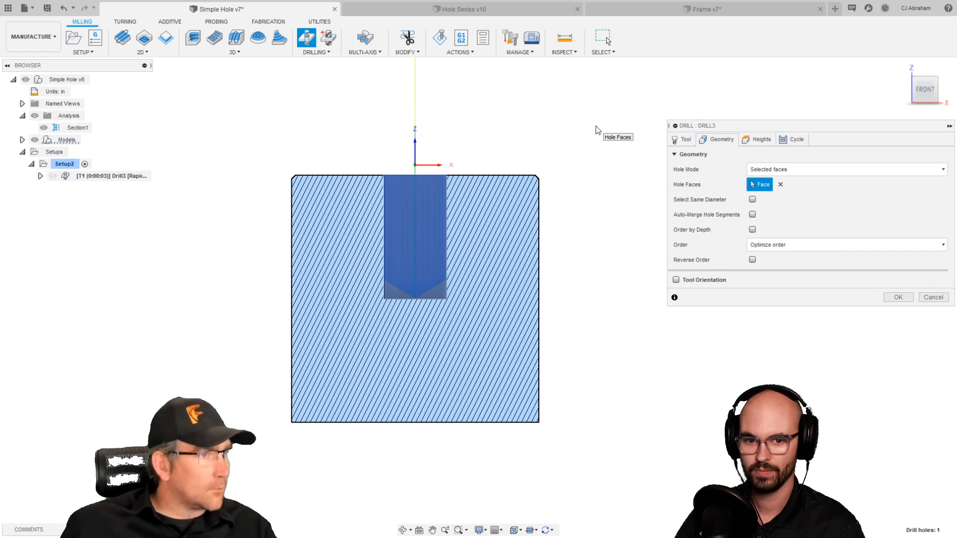
# - Enable Drill Tip Through Bottom, try a break-through depth of .1 in, and reset the depth to 0
pyautogui.click(758, 139)
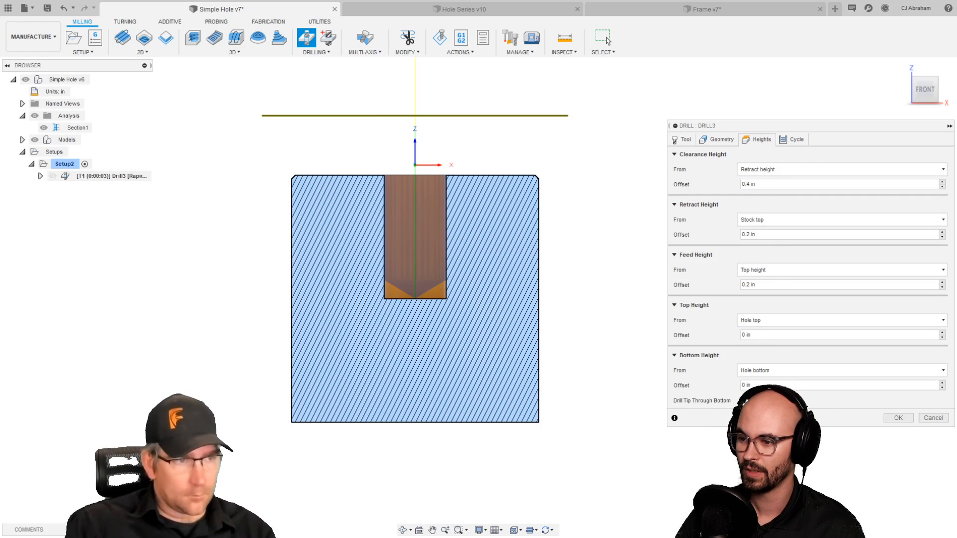
pyautogui.click(743, 401)
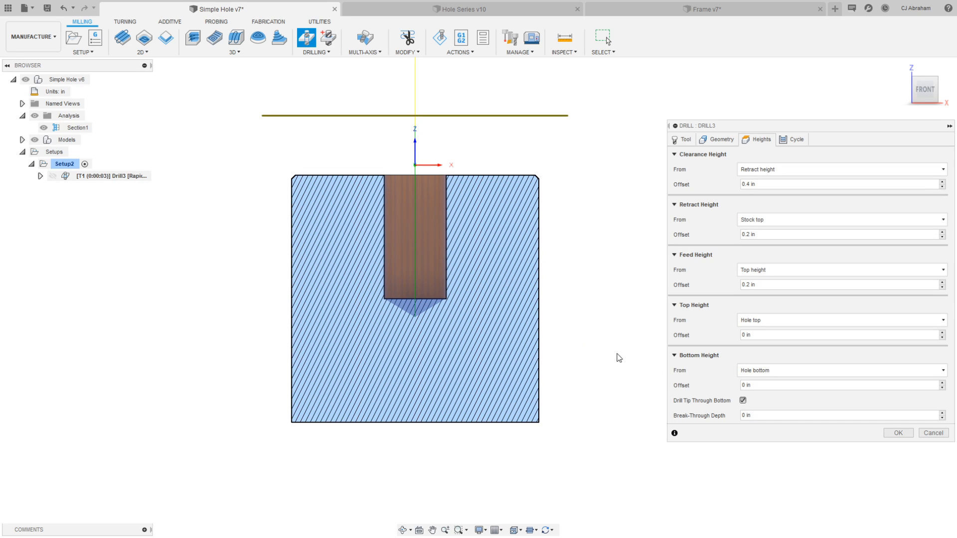
pyautogui.click(766, 416)
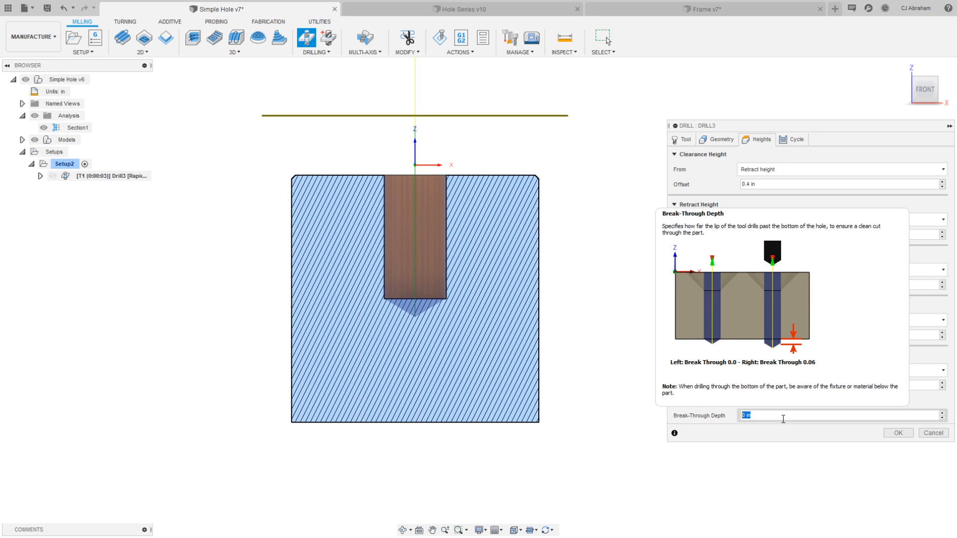
pyautogui.write('.1')
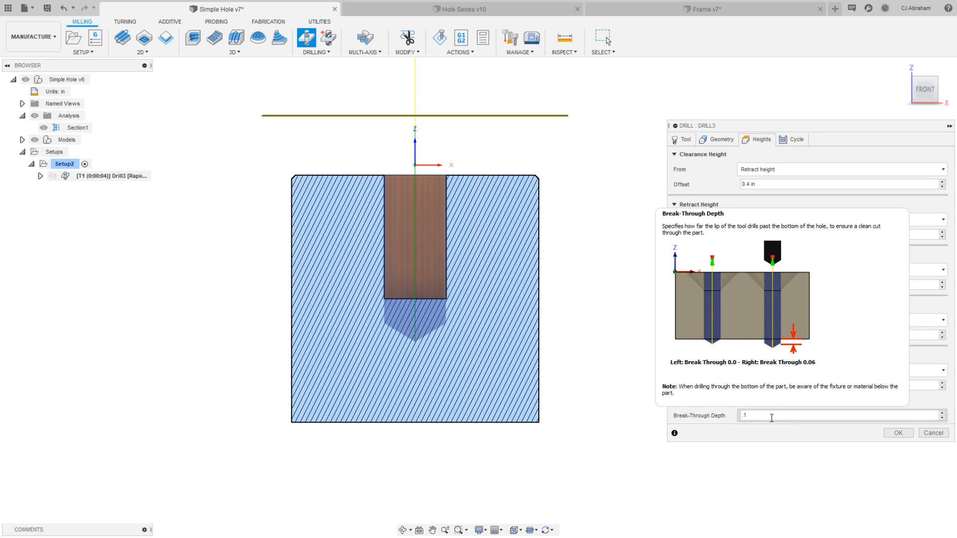
pyautogui.moveTo(770, 419); pyautogui.dragTo(717, 417)
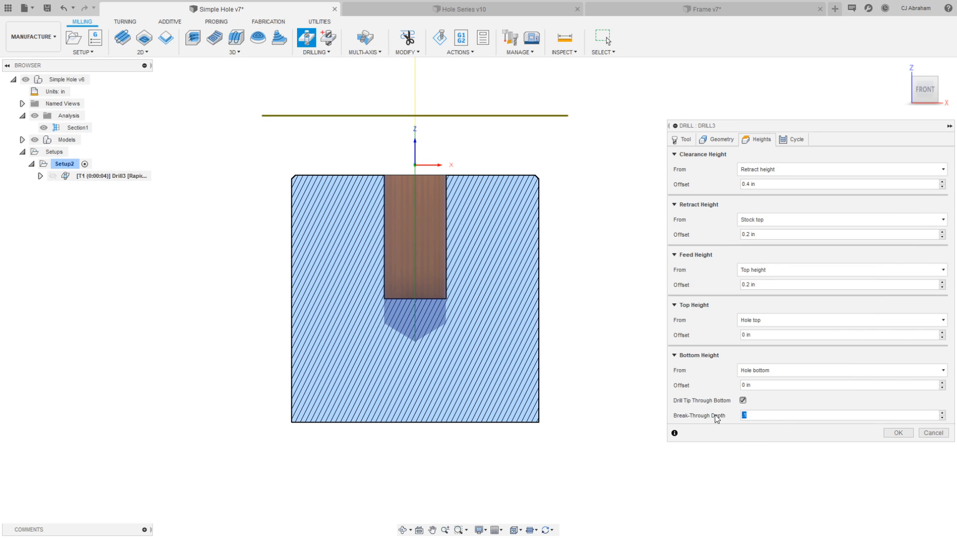
pyautogui.write('0')
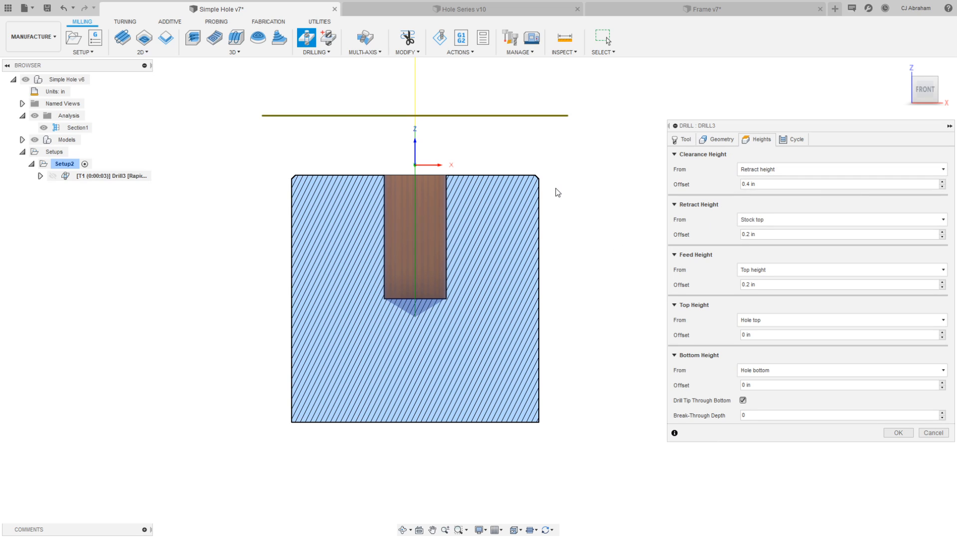
# - Try the Counterboring - dwell and rapid out cycle type and cancel the drill operation
pyautogui.click(724, 141)
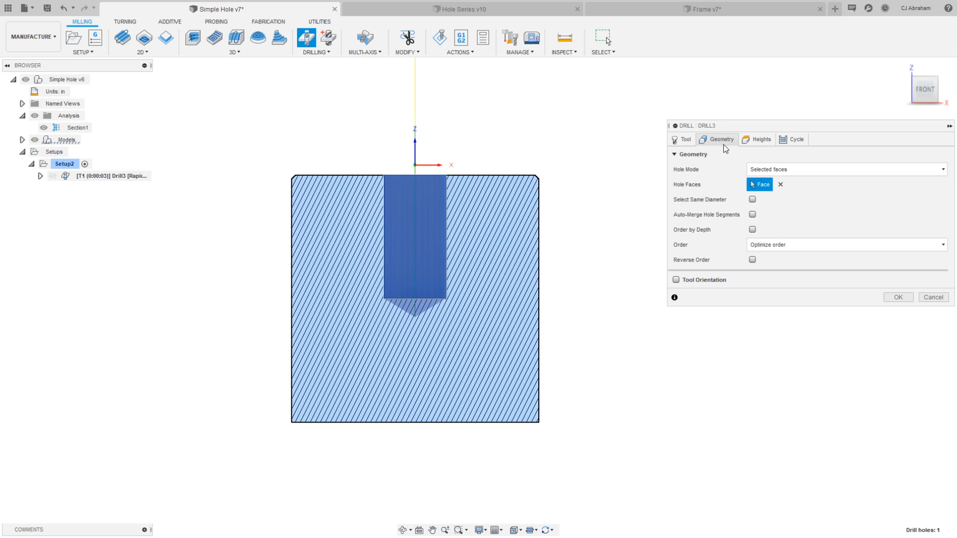
pyautogui.click(802, 140)
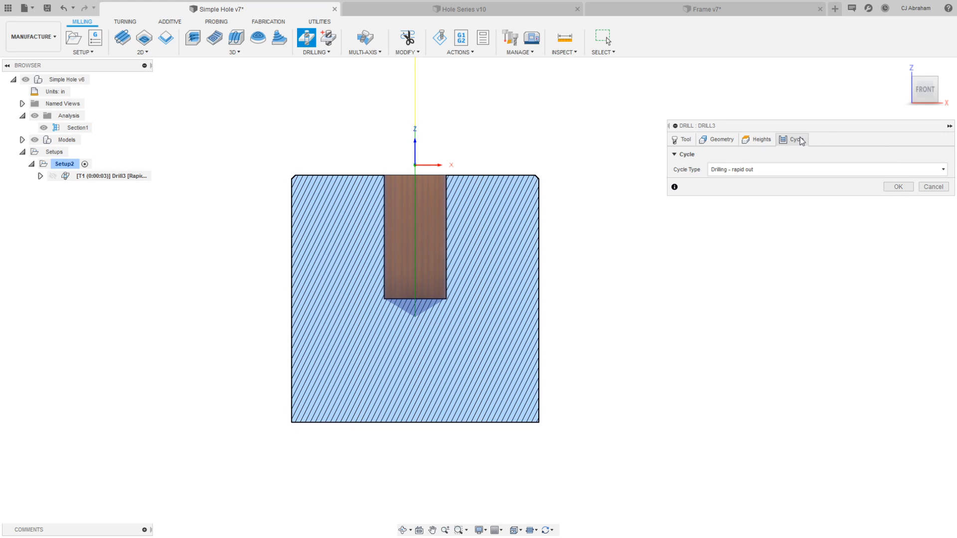
pyautogui.click(829, 169)
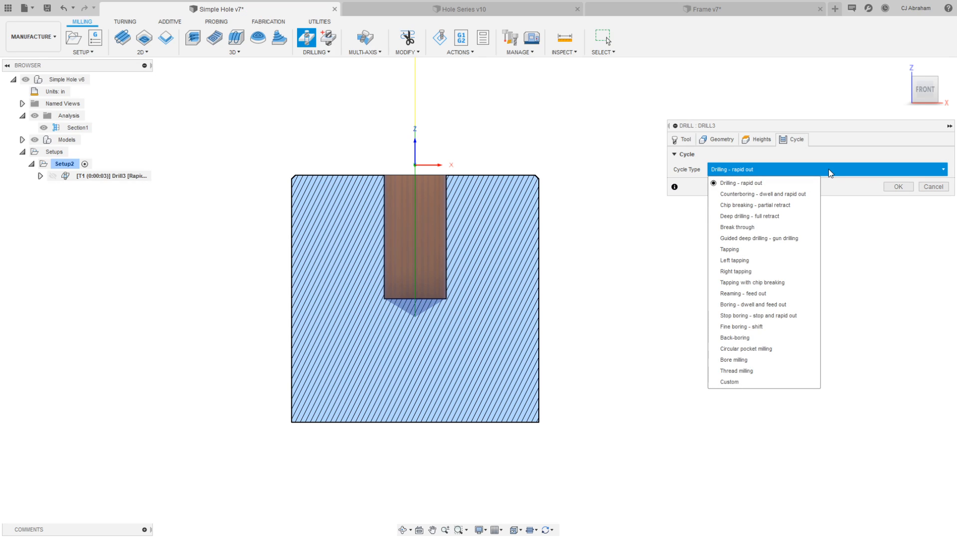
pyautogui.click(782, 194)
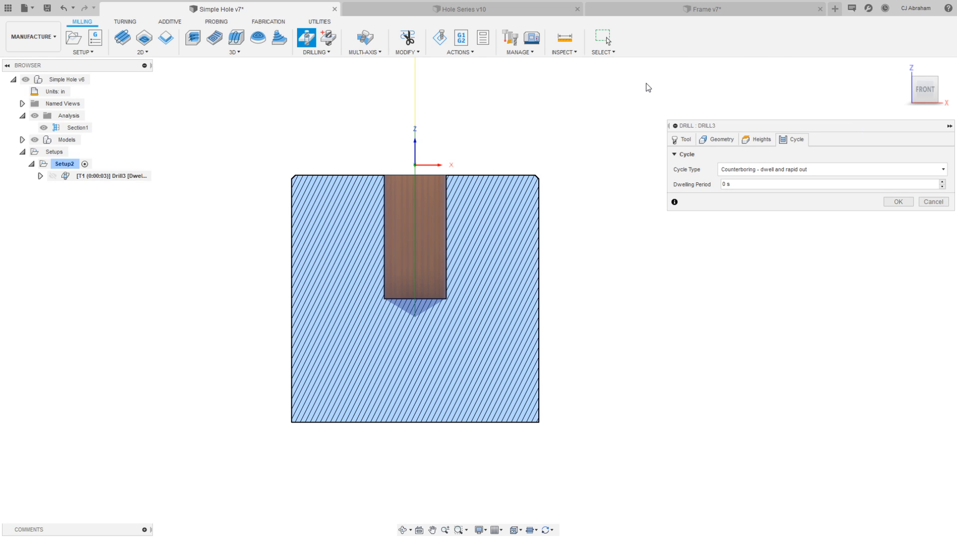
pyautogui.click(933, 202)
# - Switch to the Design workspace and suppress the extrude feature that cuts the hole in the block
pyautogui.keyDown('shift'); pyautogui.moveTo(479, 297); pyautogui.dragTo(479, 298, button='middle'); pyautogui.keyUp('shift')
pyautogui.moveTo(930, 85); pyautogui.dragTo(933, 89)
pyautogui.moveTo(674, 132); pyautogui.dragTo(728, 135, button='middle')
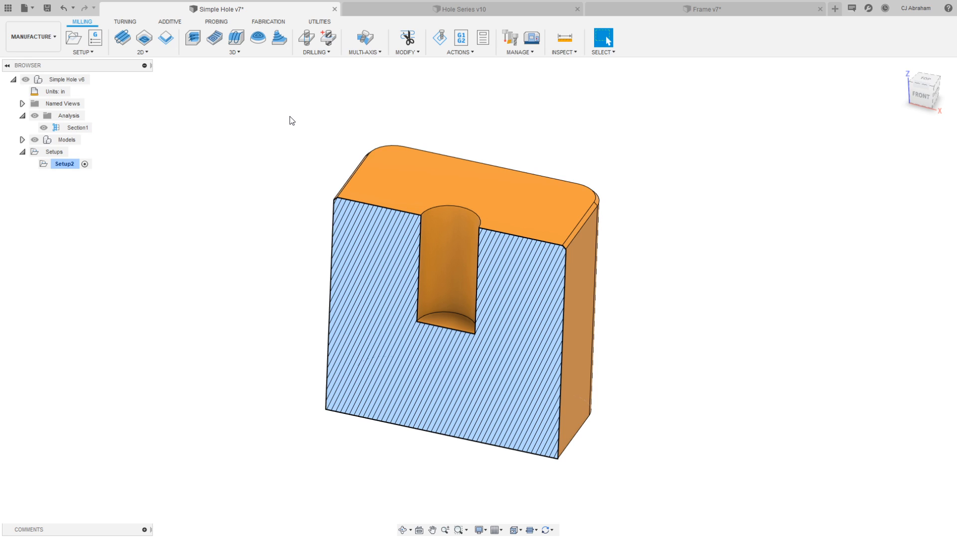
pyautogui.click(45, 37)
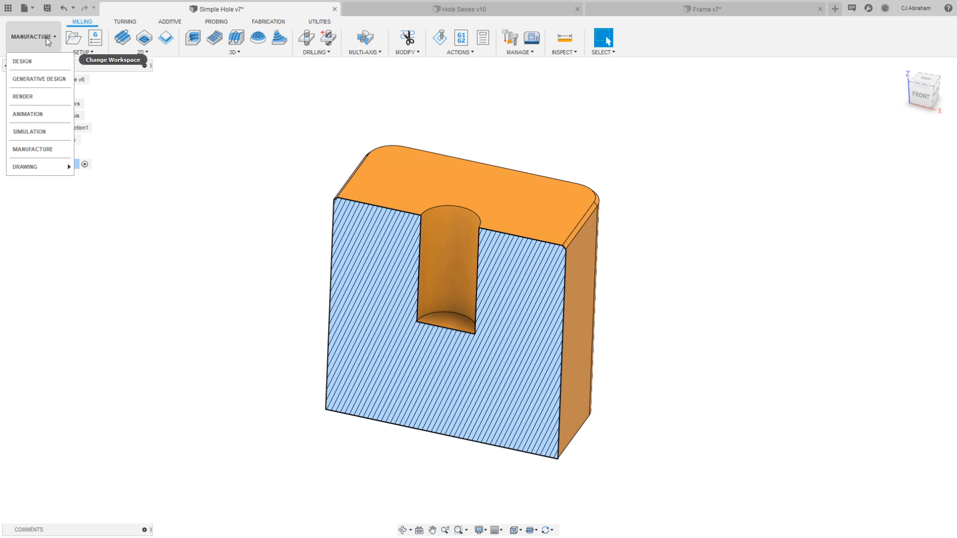
pyautogui.click(44, 64)
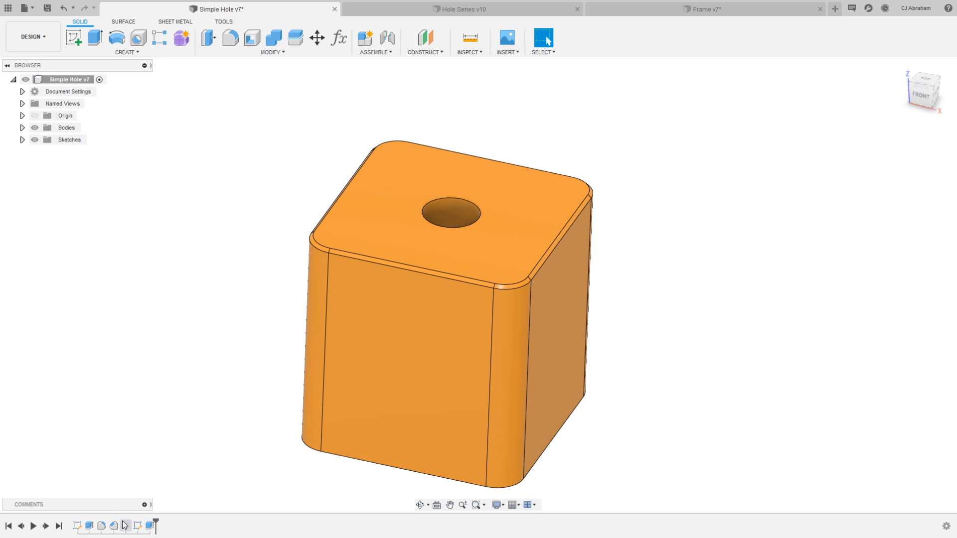
pyautogui.rightClick(150, 526)
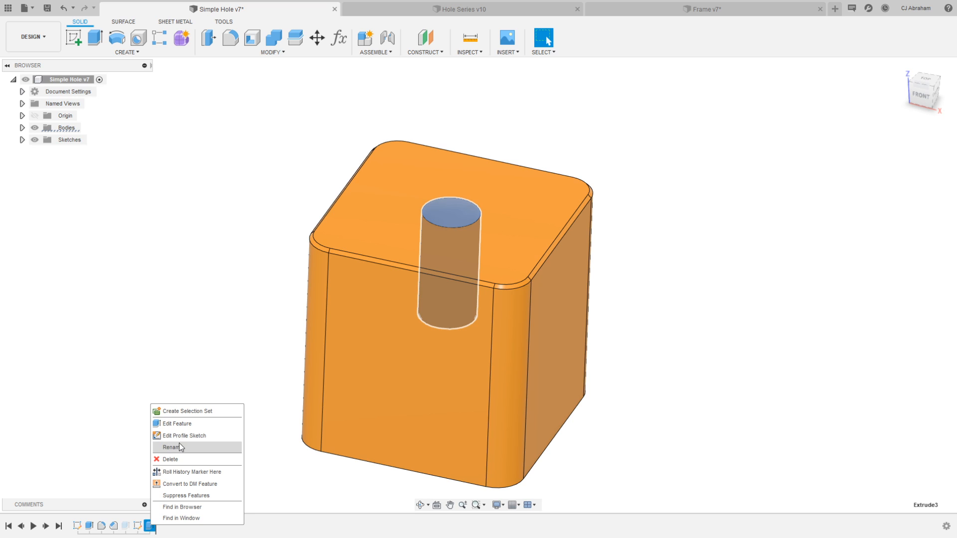
pyautogui.click(182, 495)
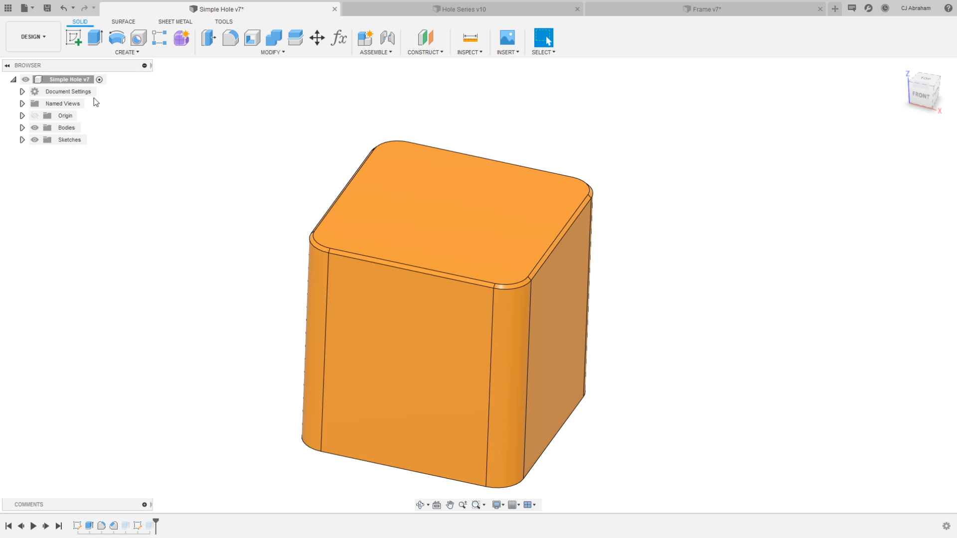
# - Create an empty sketch on the block's top face and finish it
pyautogui.click(429, 188)
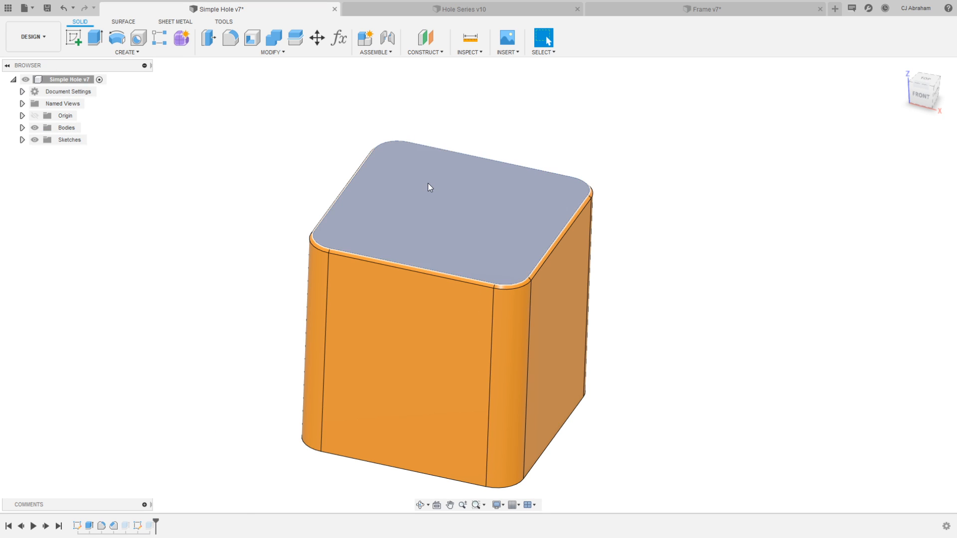
pyautogui.rightClick(428, 184)
pyautogui.click(428, 235)
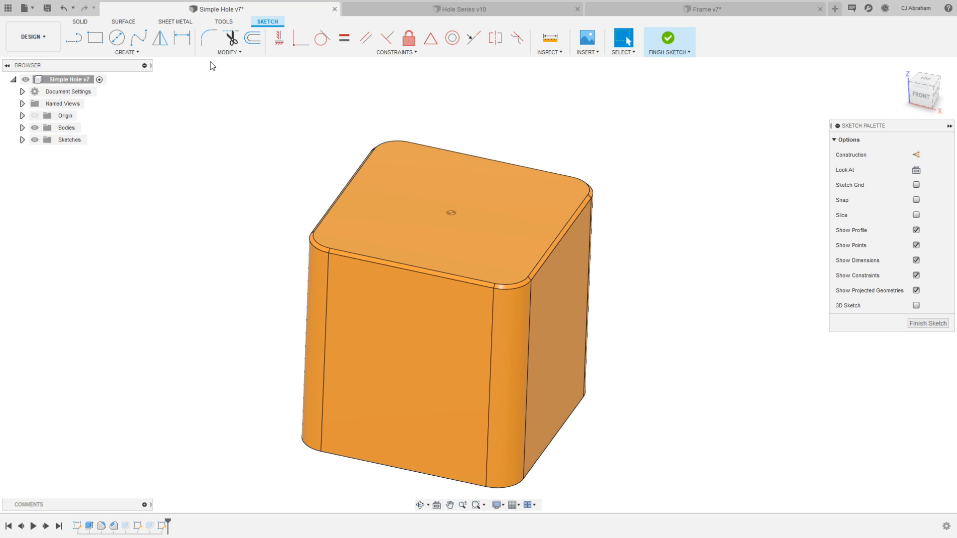
pyautogui.click(928, 324)
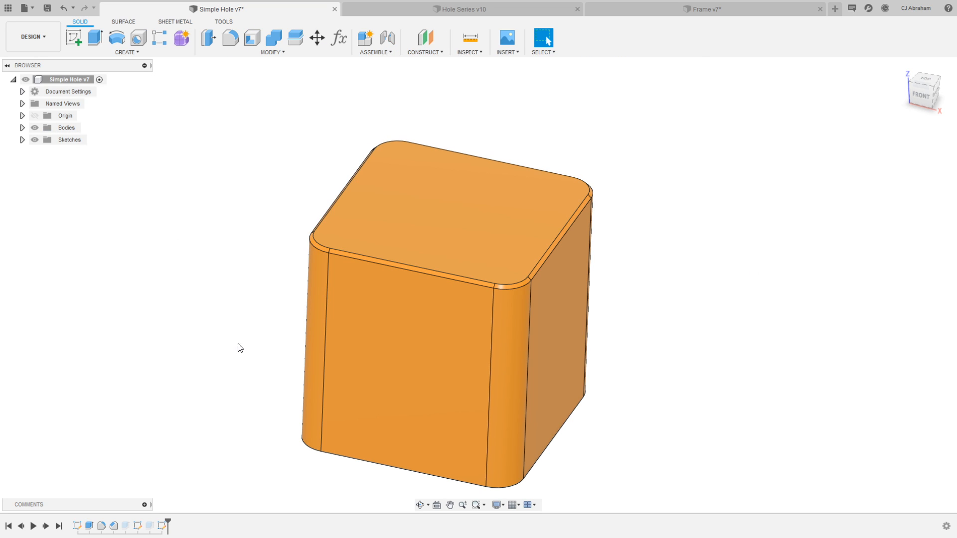
# - Edit the new top-face sketch to place a point at the centre of the face, and finish the sketch
pyautogui.rightClick(162, 525)
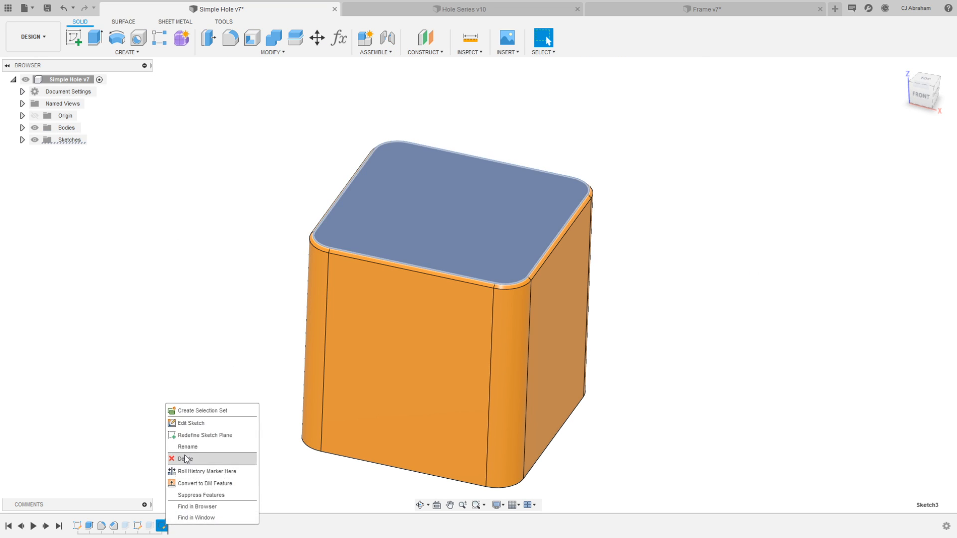
pyautogui.click(192, 422)
pyautogui.click(127, 52)
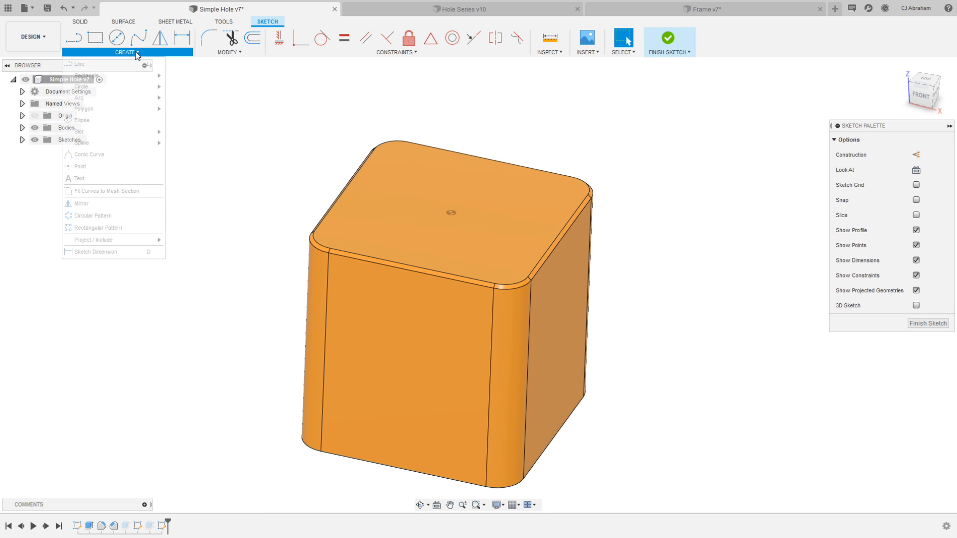
pyautogui.click(89, 169)
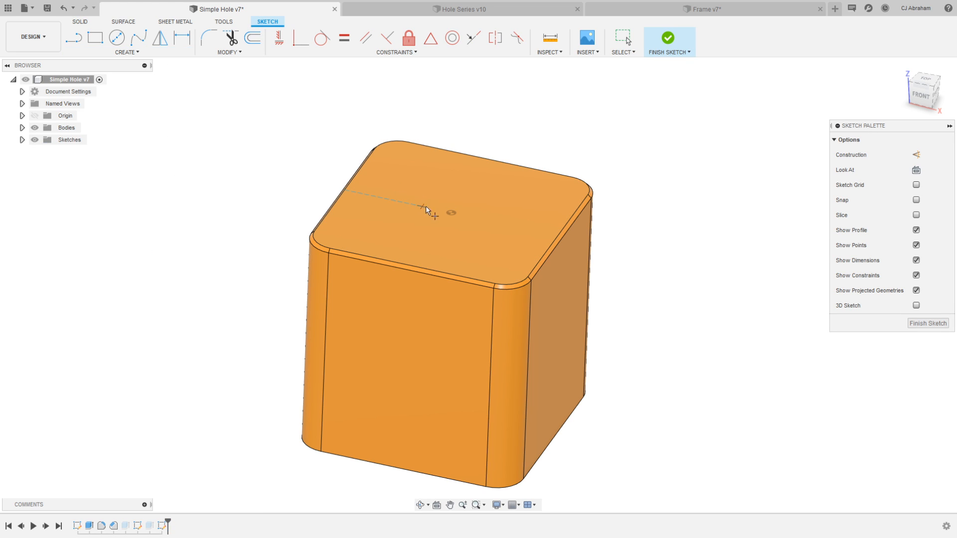
pyautogui.click(451, 213)
pyautogui.click(667, 39)
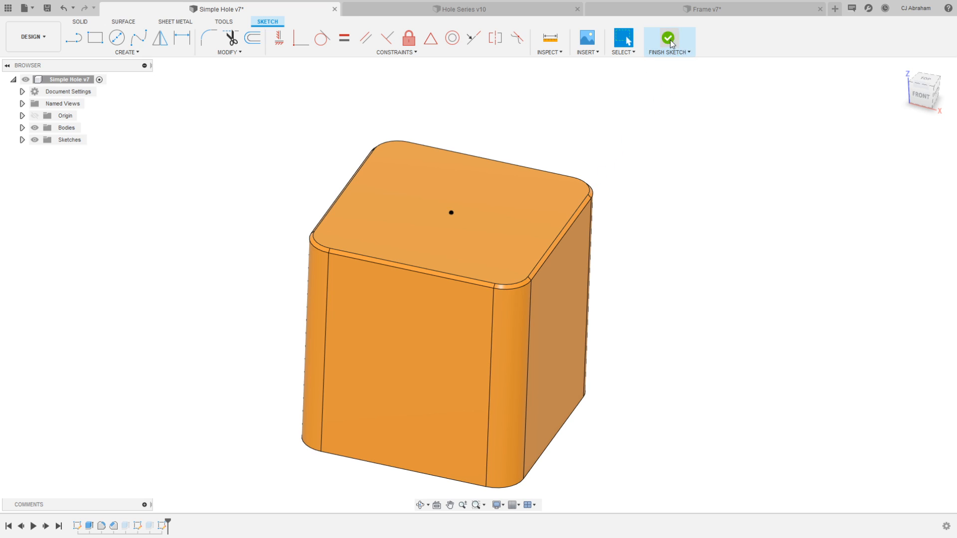
# - Create a simple hole at the sketch point, 0.25 in in diameter and 0.50 in deep, with an angled drill point
pyautogui.click(120, 52)
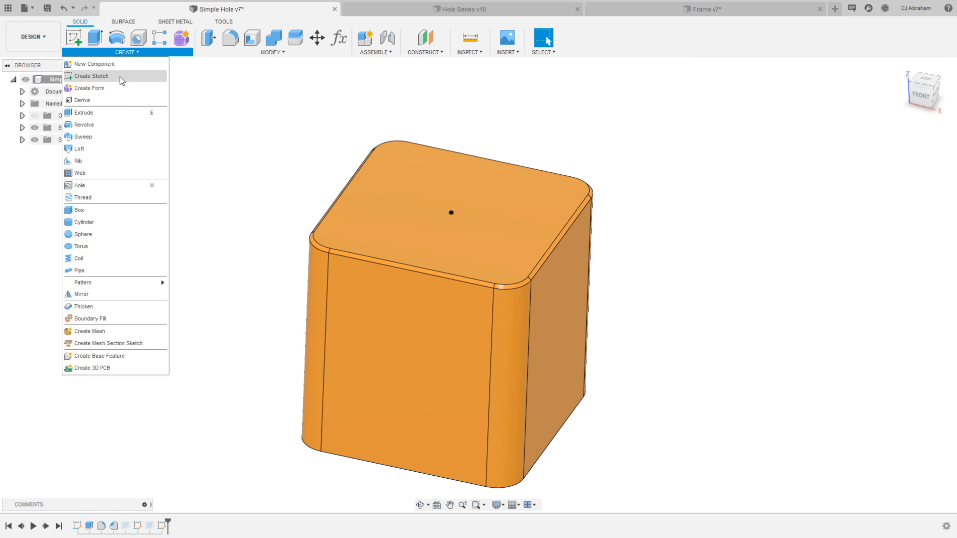
pyautogui.click(80, 185)
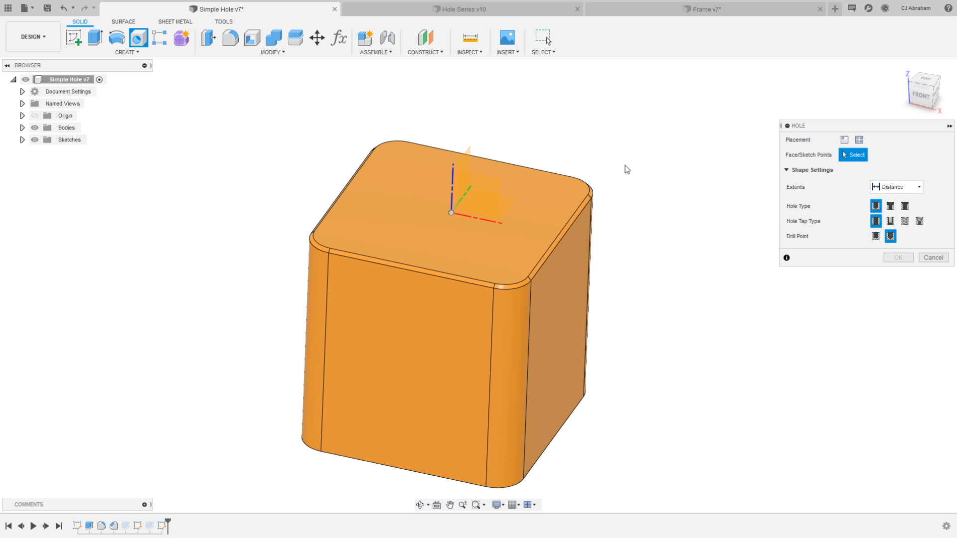
pyautogui.click(450, 214)
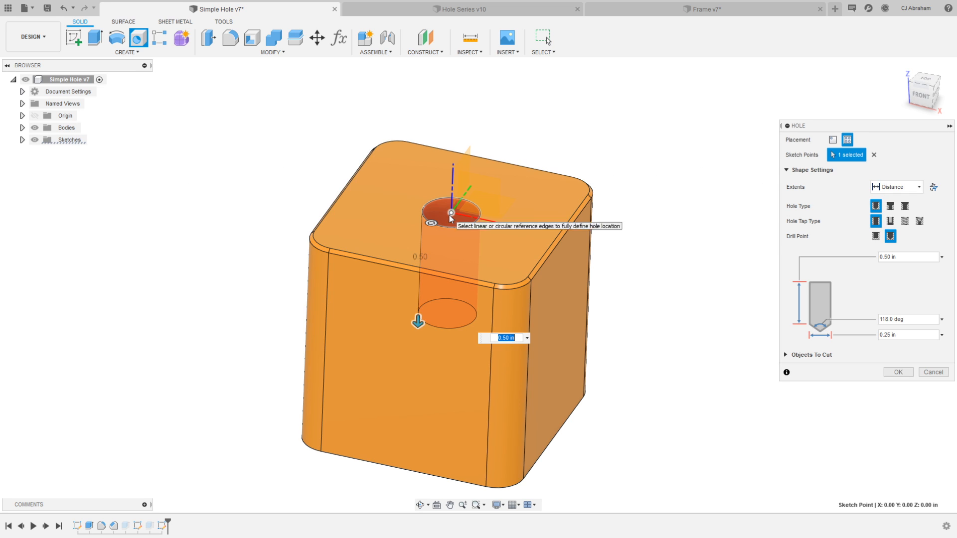
pyautogui.click(922, 95)
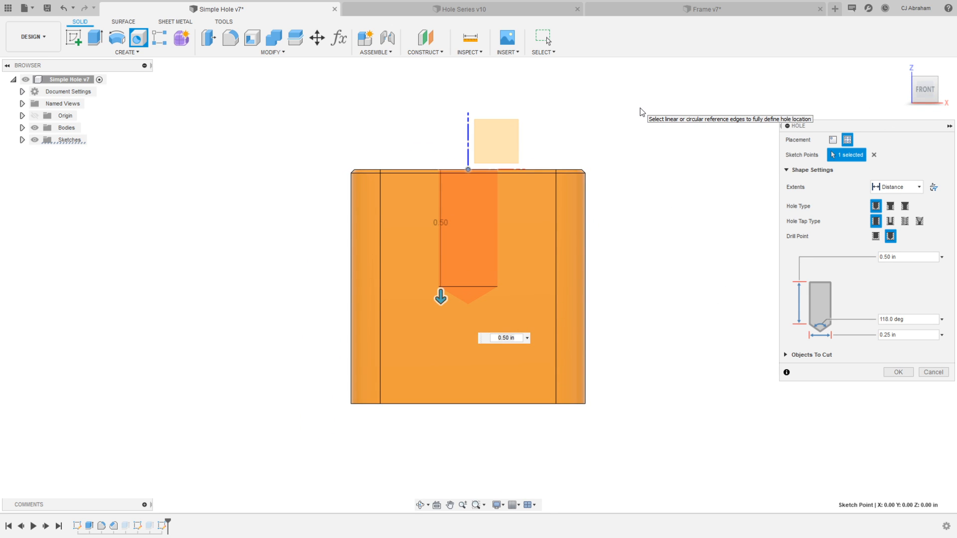
pyautogui.click(893, 319)
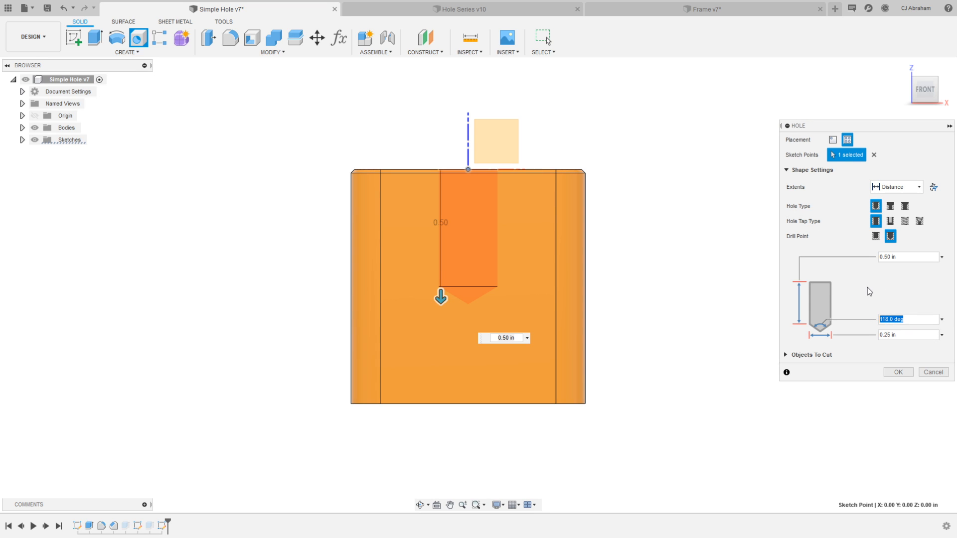
pyautogui.click(898, 372)
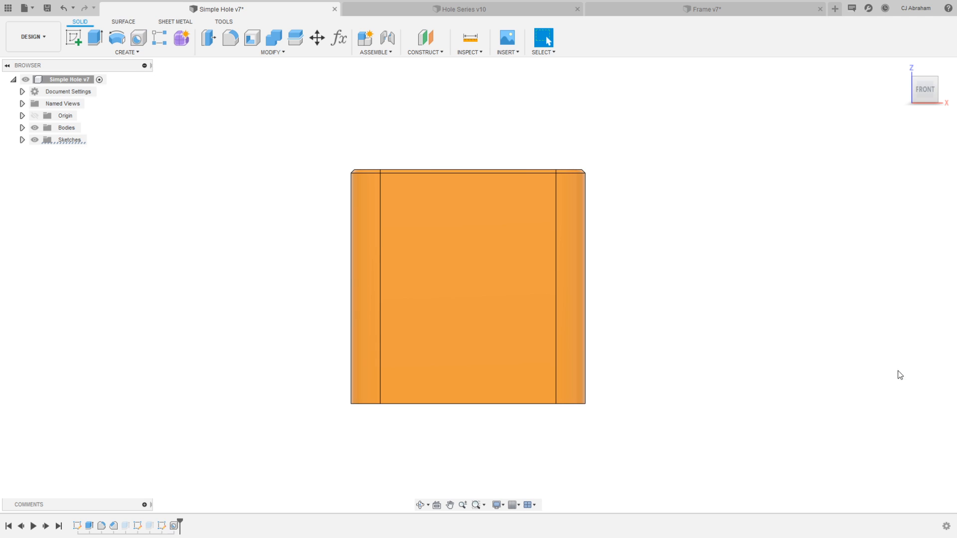
# - Chamfer the hole's top edge with an equal distance of .015 in
pyautogui.moveTo(914, 84); pyautogui.dragTo(904, 108)
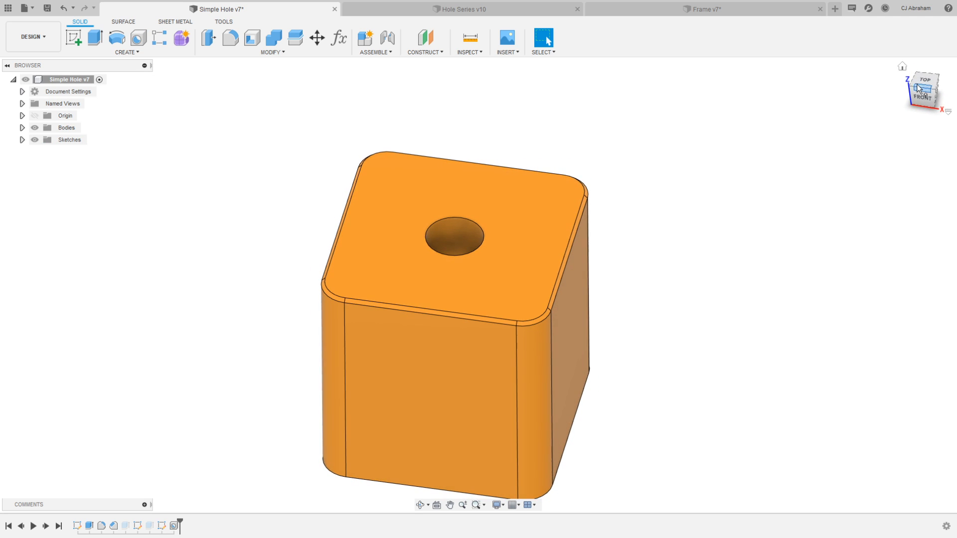
pyautogui.click(270, 52)
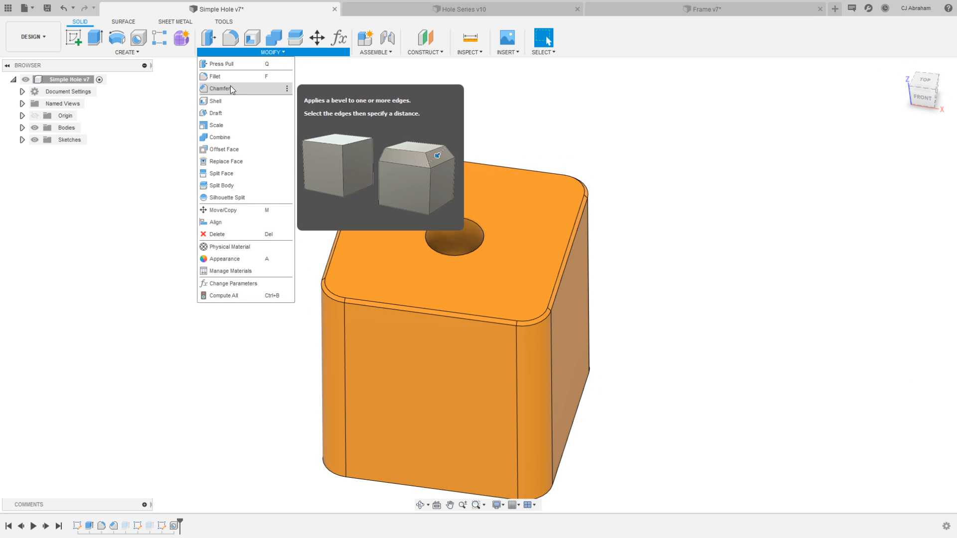
pyautogui.click(230, 86)
pyautogui.click(443, 218)
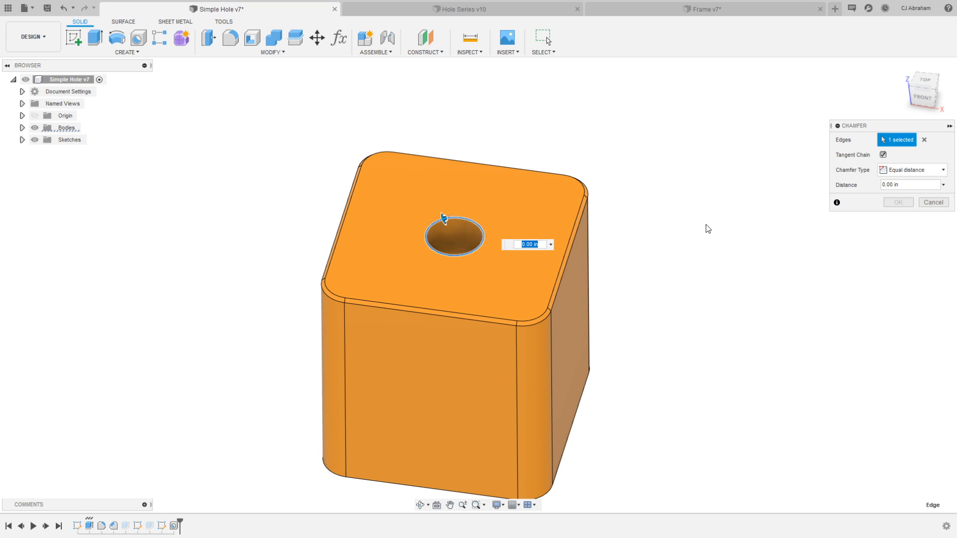
pyautogui.write('.015')
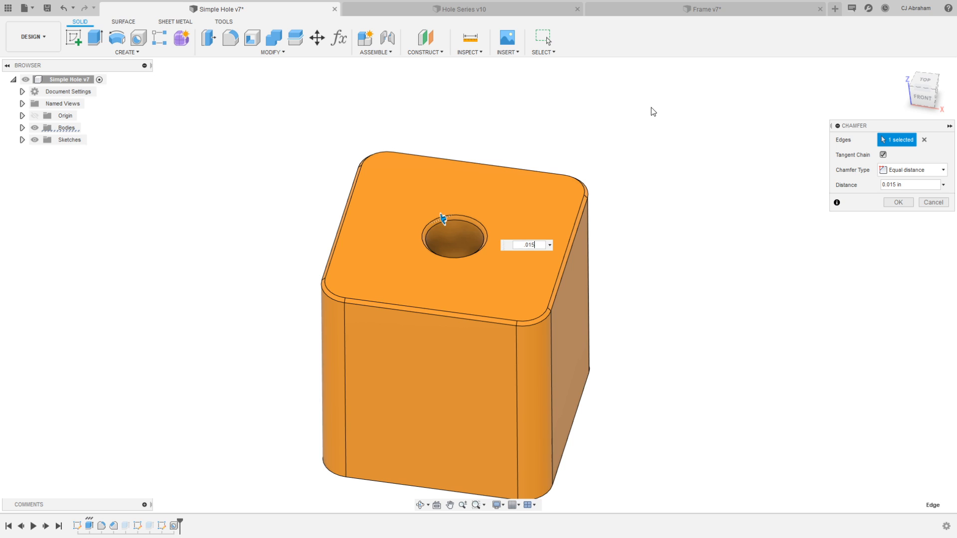
pyautogui.click(899, 202)
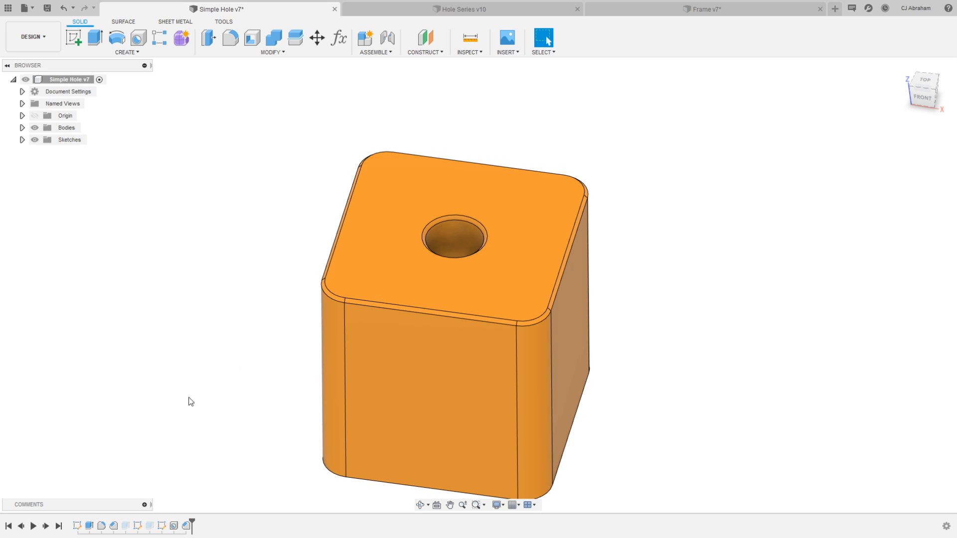
# - Switch to the Manufacture workspace and inspect the sectioned hole from the front
pyautogui.click(33, 37)
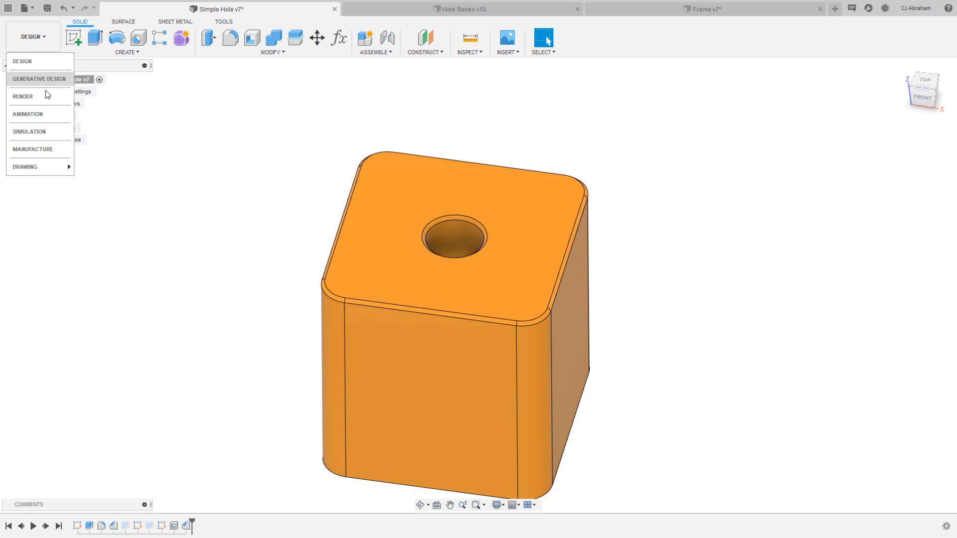
pyautogui.click(46, 148)
pyautogui.click(198, 155)
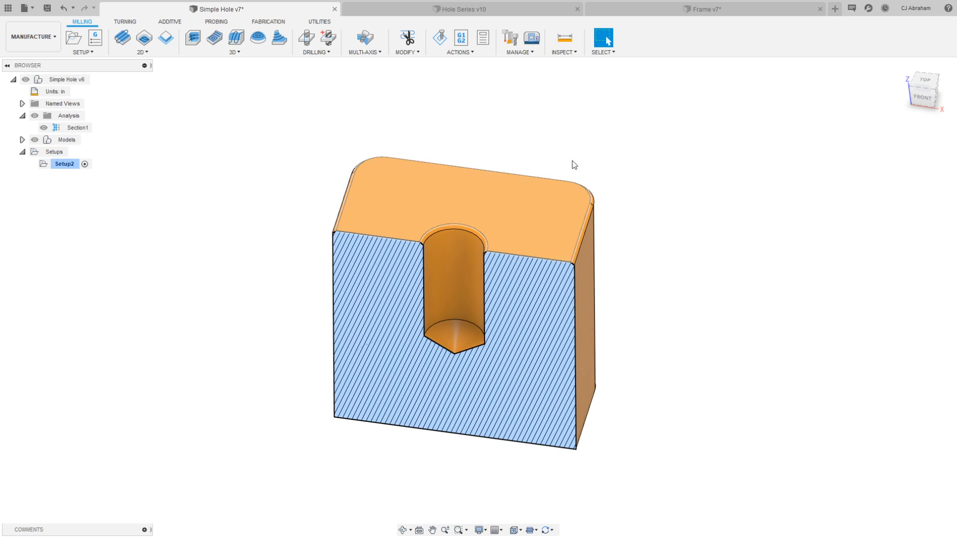
pyautogui.click(926, 98)
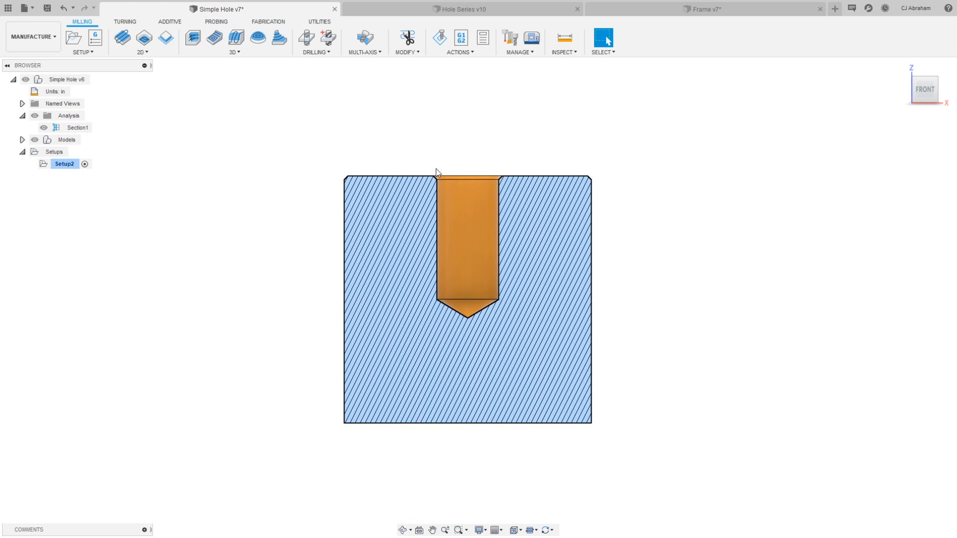
pyautogui.moveTo(919, 88); pyautogui.dragTo(916, 89)
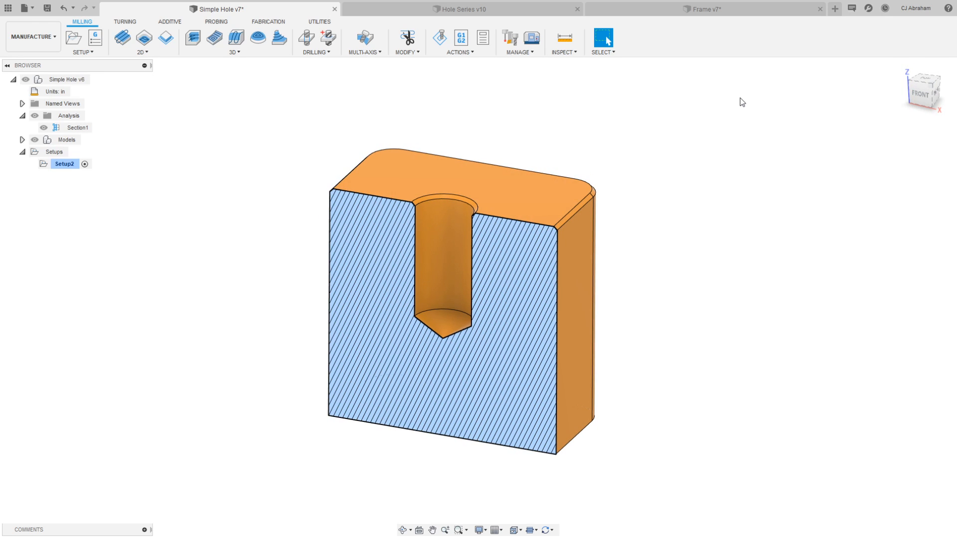
# - Start a drill operation with the document's 1/4 in drill, tool number 1
pyautogui.click(306, 38)
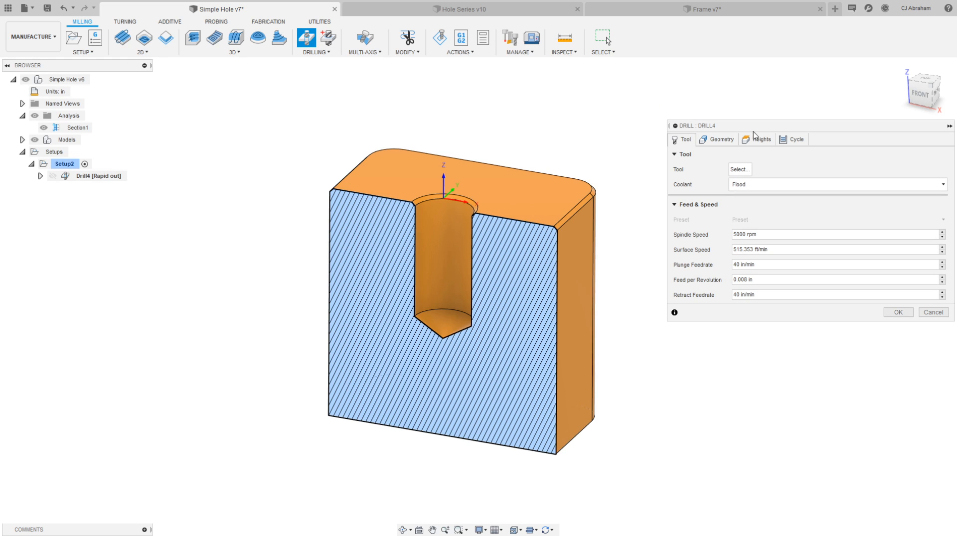
pyautogui.click(740, 169)
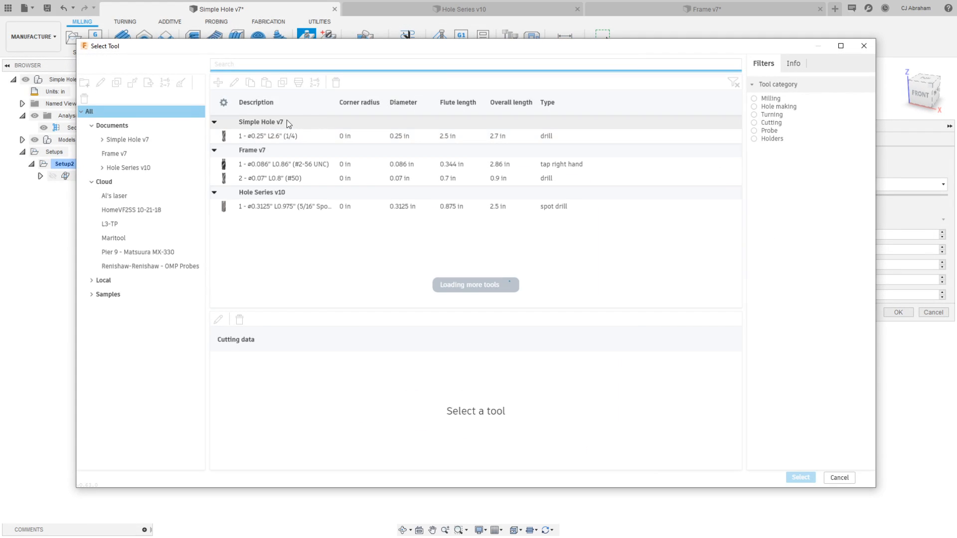
pyautogui.click(270, 136)
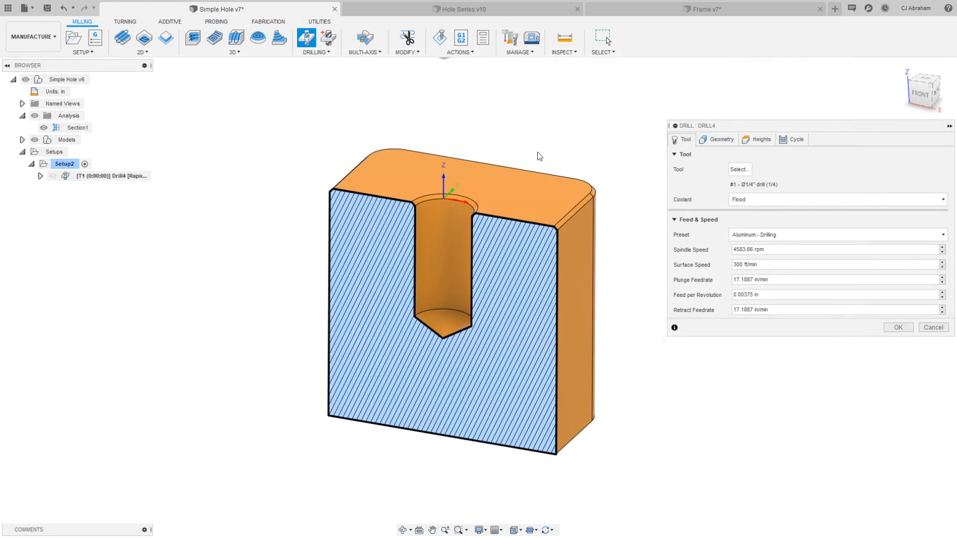
# - Select the hole's cylindrical wall as the face to drill and view the section from the front
pyautogui.click(719, 139)
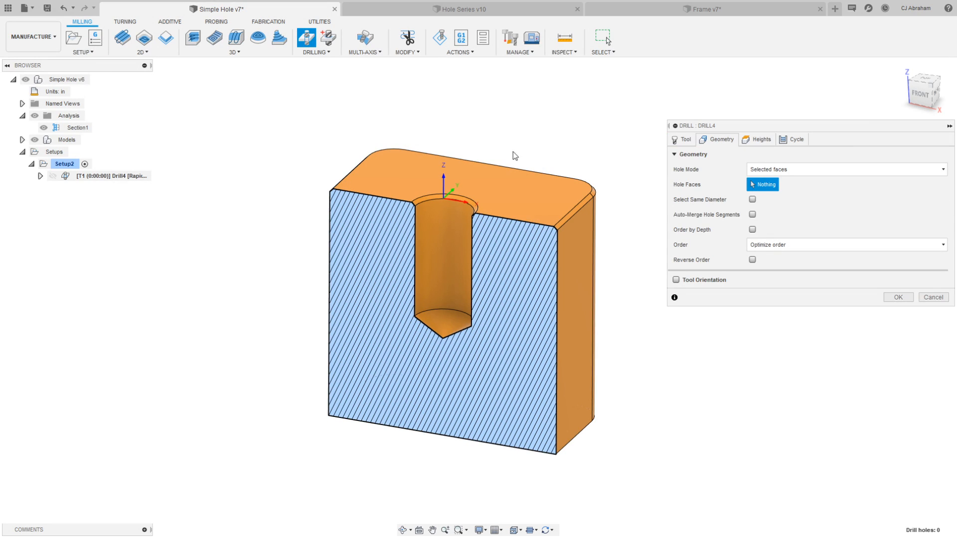
pyautogui.click(440, 238)
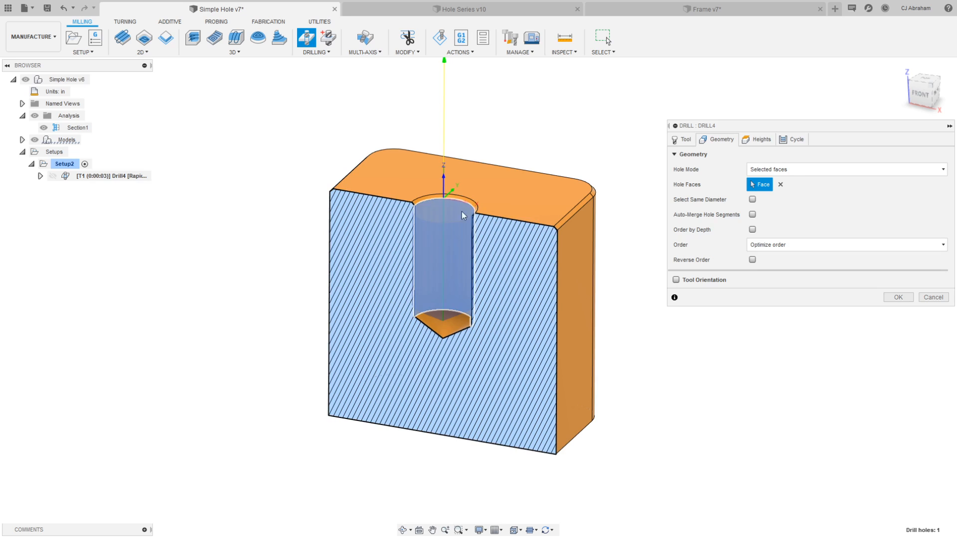
pyautogui.click(922, 94)
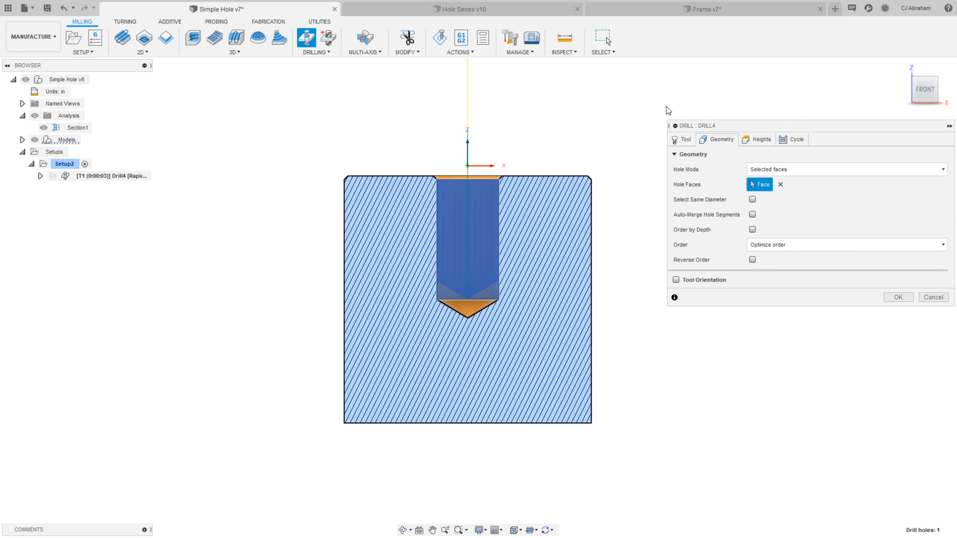
pyautogui.scroll(3, 630, 139)
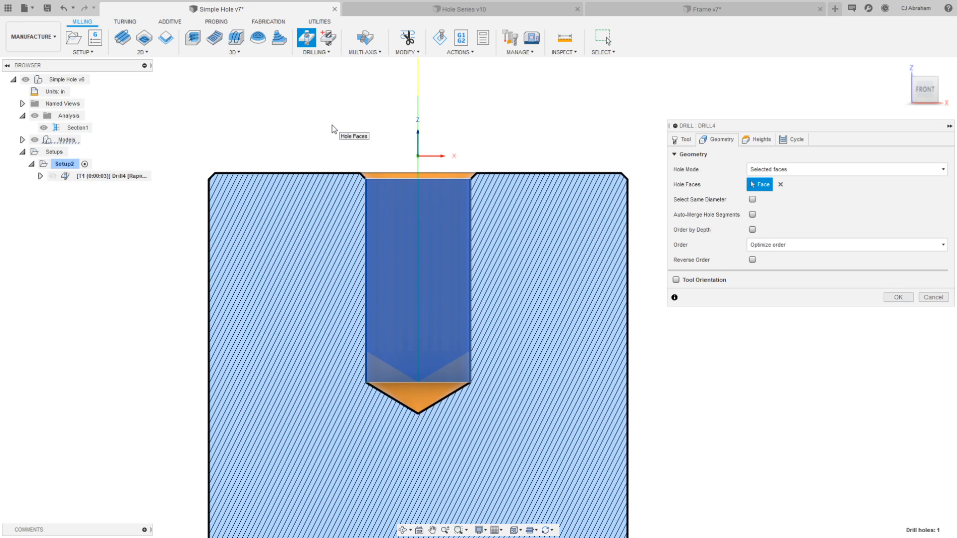
# - Enable Auto-Merge Hole Segments for the drill operation and inspect the chamfered top of the hole
pyautogui.click(752, 214)
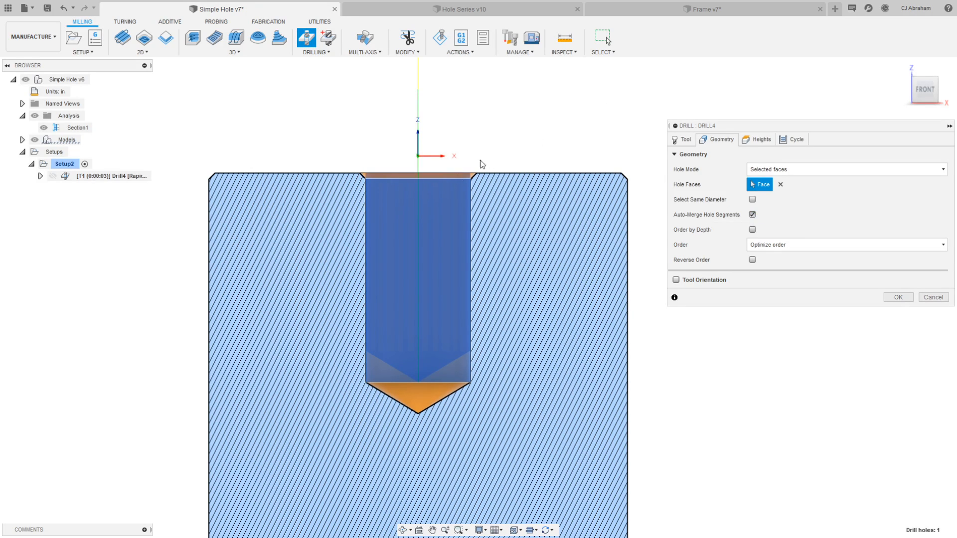
pyautogui.scroll(5, 400, 174)
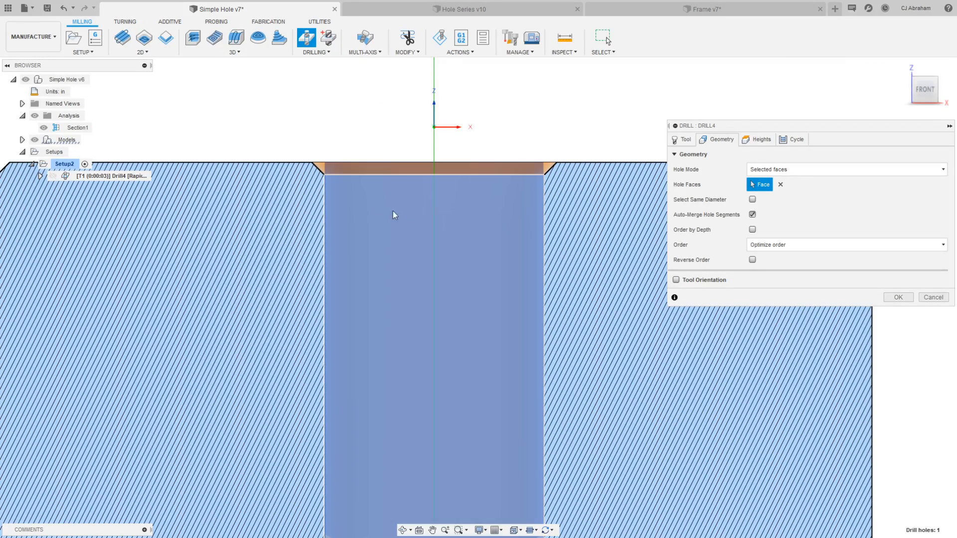
pyautogui.scroll(-4, 449, 204)
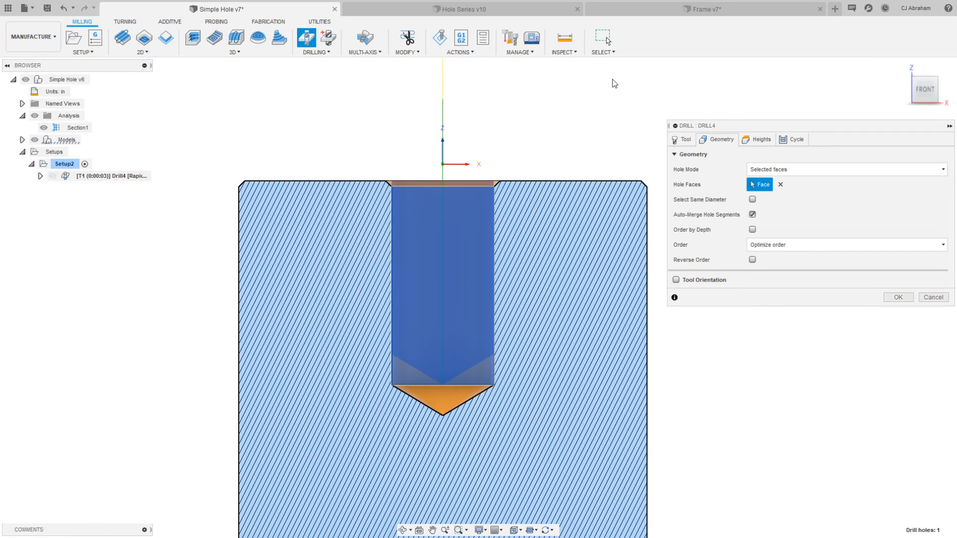
# - Enable Drill Tip Through Bottom in the drill operation's bottom height settings
pyautogui.click(756, 140)
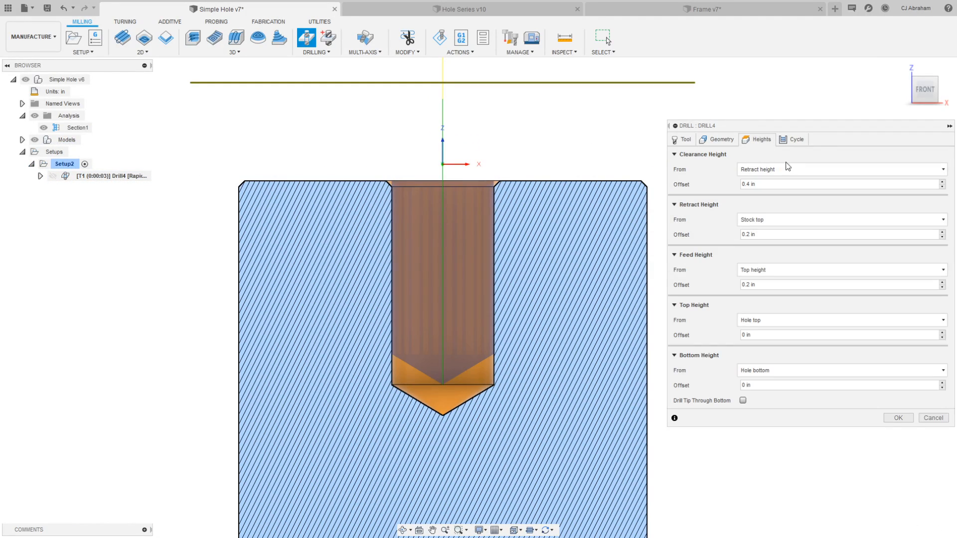
pyautogui.click(742, 401)
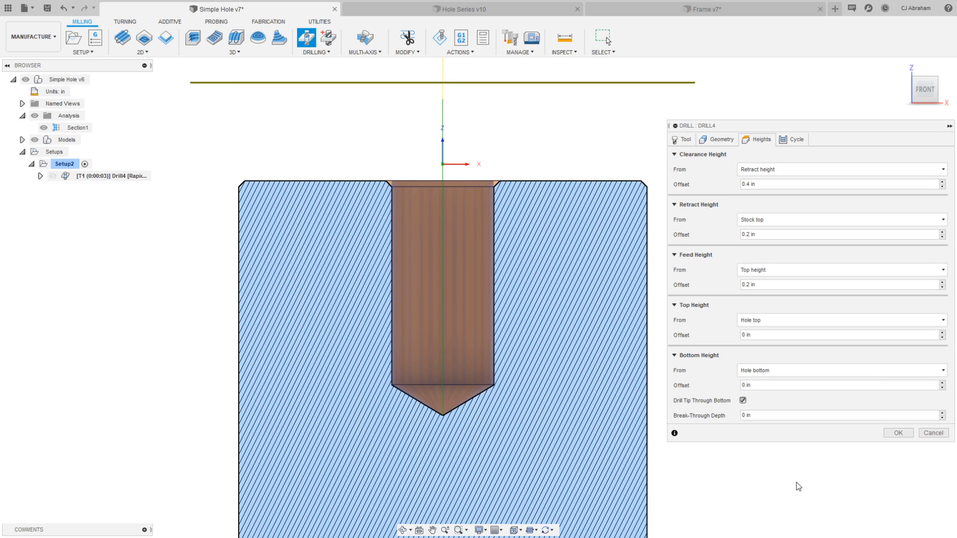
pyautogui.scroll(-3, 531, 319)
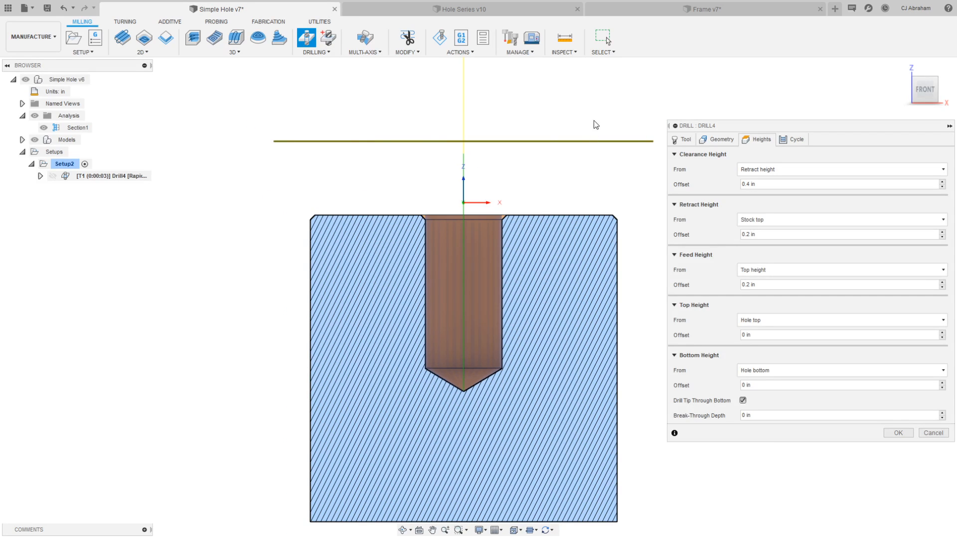
# - Set the drill operation's feed height offset to 0.025 in from the top height
pyautogui.moveTo(601, 100); pyautogui.dragTo(555, 133, button='middle')
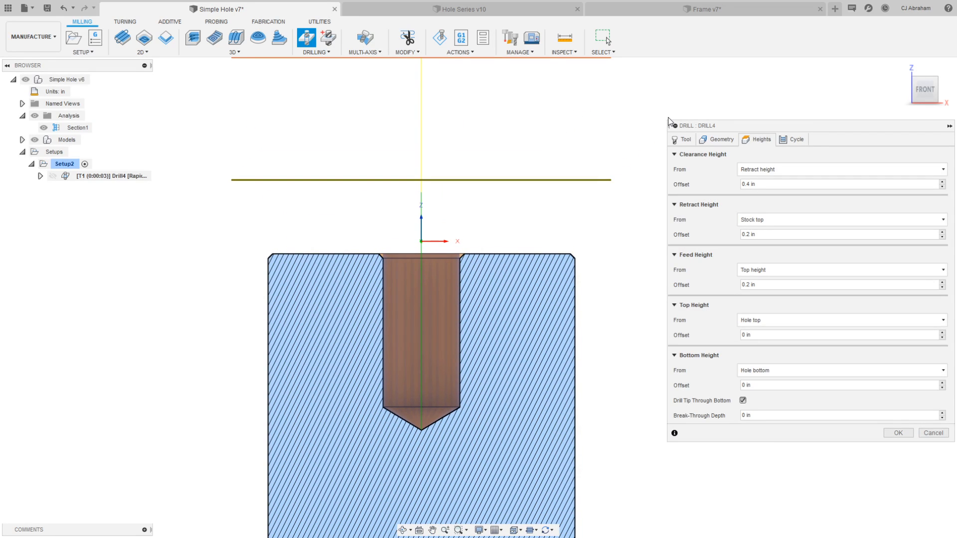
pyautogui.scroll(1, 487, 132)
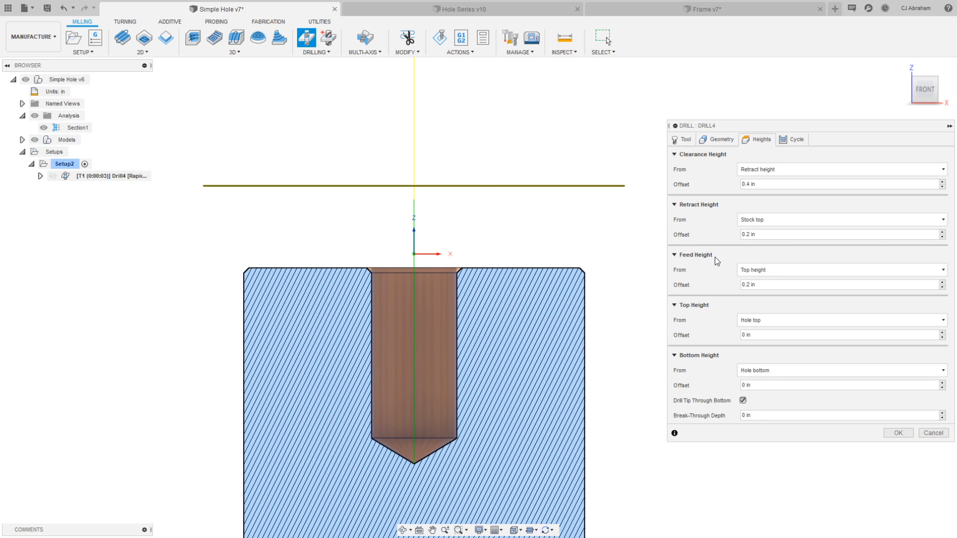
pyautogui.click(774, 286)
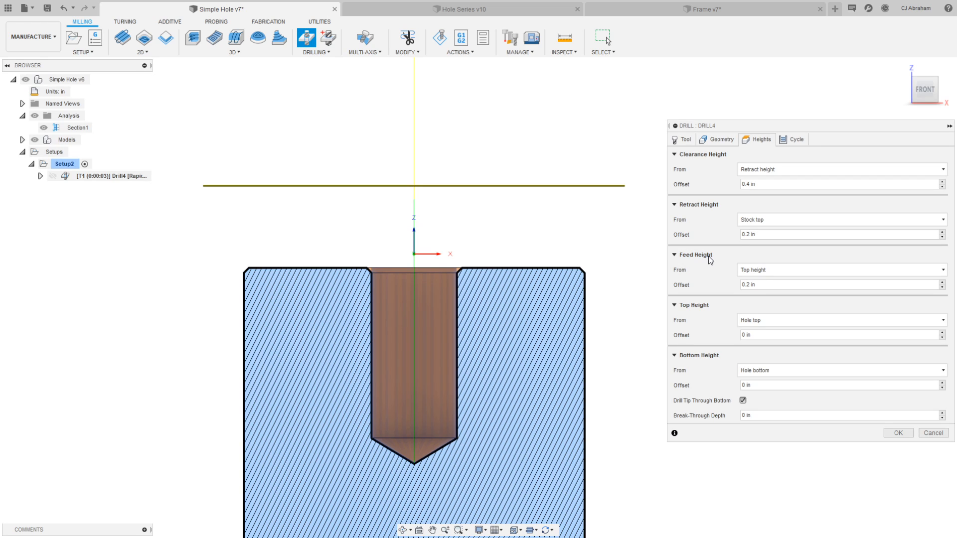
pyautogui.moveTo(768, 284); pyautogui.dragTo(727, 287)
pyautogui.write('0')
pyautogui.scroll(5, 439, 263)
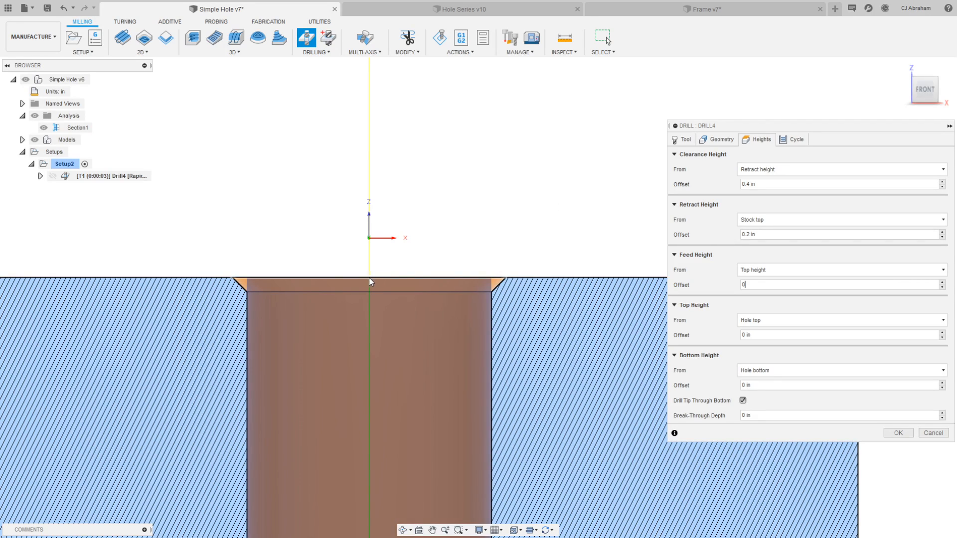
pyautogui.scroll(4, 422, 194)
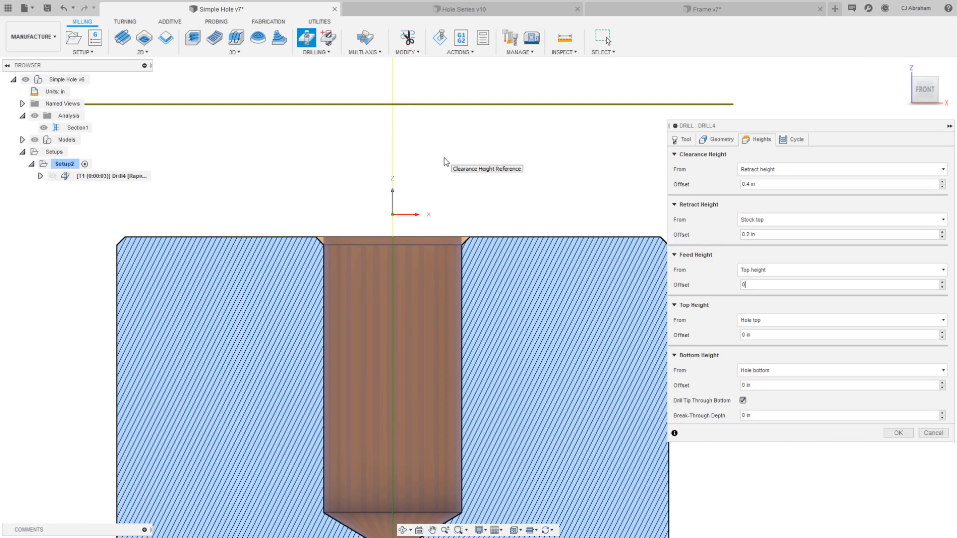
pyautogui.click(777, 283)
pyautogui.write('.025')
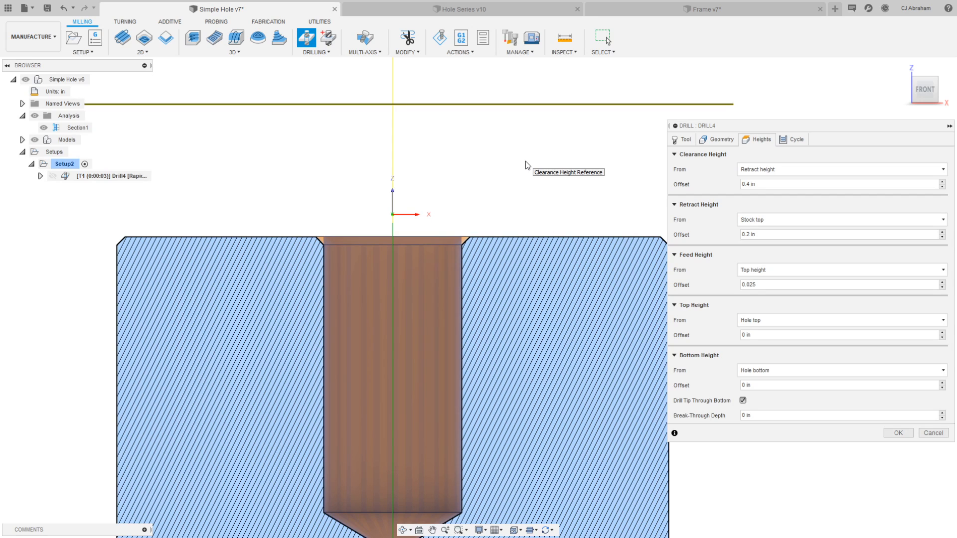
pyautogui.scroll(-5, 474, 205)
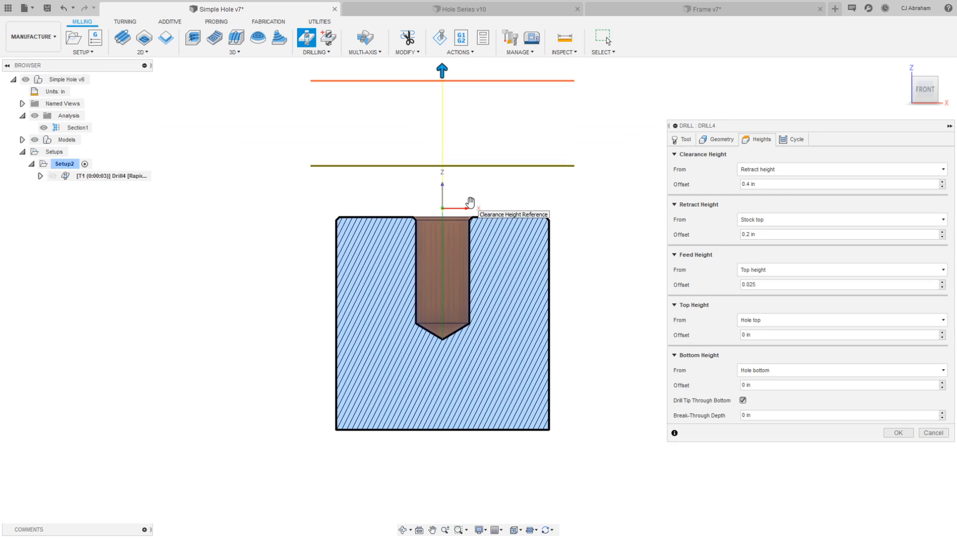
# - Set the retract height offset to 0.375 in above the stock top and complete the drill operation
pyautogui.moveTo(588, 203); pyautogui.dragTo(563, 234, button='middle')
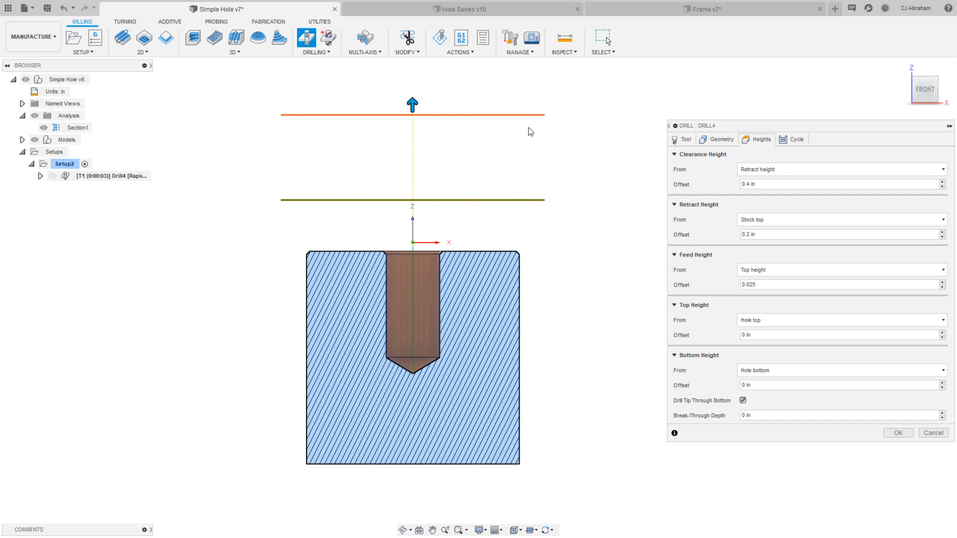
pyautogui.moveTo(522, 200)
pyautogui.mouseDown()
pyautogui.moveTo(534, 125)
pyautogui.moveTo(523, 128)
pyautogui.moveTo(522, 184)
pyautogui.mouseUp()
pyautogui.click(805, 238)
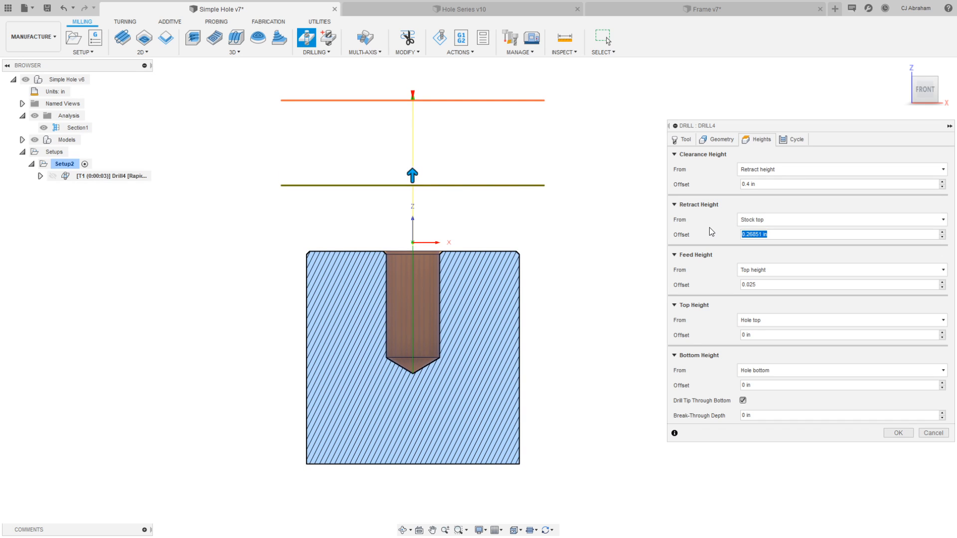
pyautogui.write('.375')
pyautogui.press('Return')
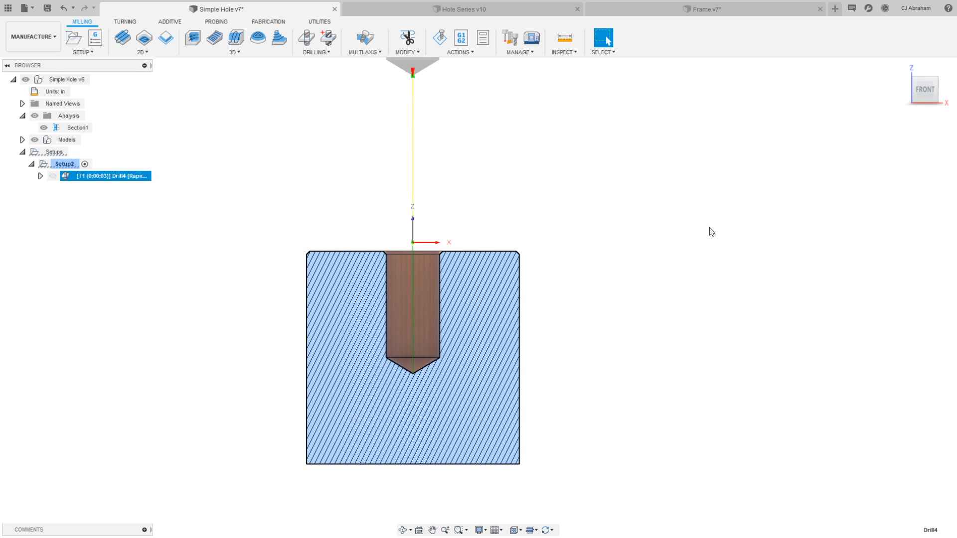
pyautogui.scroll(-4, 474, 349)
pyautogui.scroll(2, 475, 319)
# - Reopen the drill operation's height settings and try a retract height offset of 0.5 in
pyautogui.rightClick(124, 177)
pyautogui.click(139, 182)
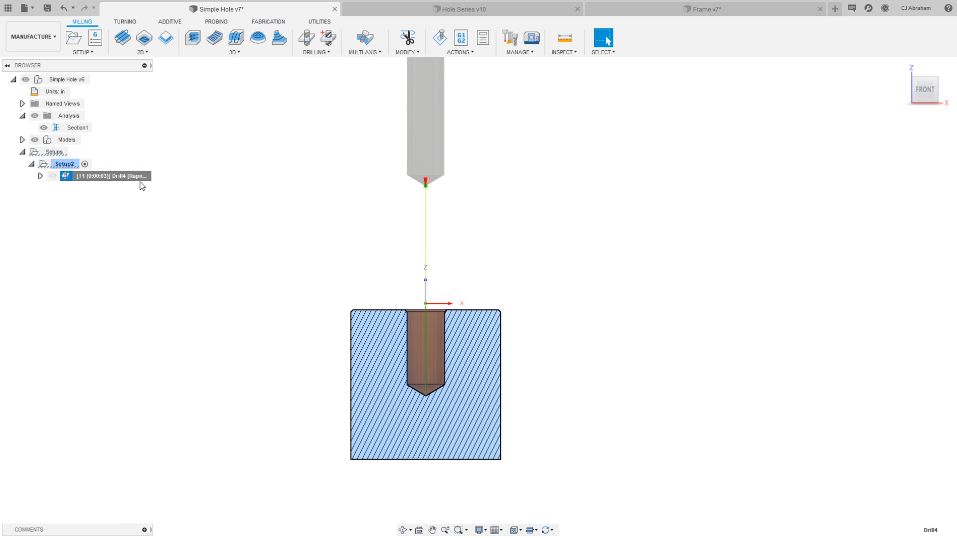
pyautogui.rightClick(130, 180)
pyautogui.click(128, 186)
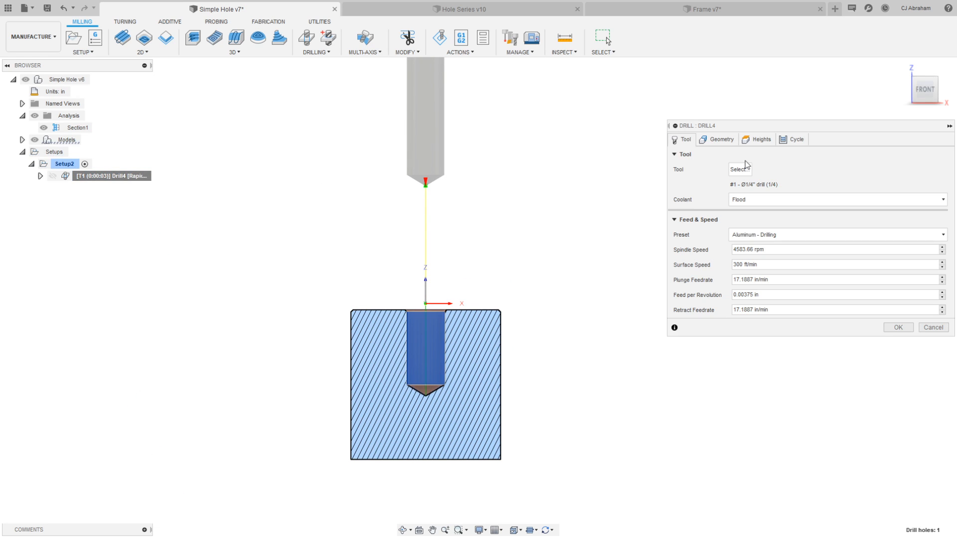
pyautogui.click(758, 139)
pyautogui.click(748, 234)
pyautogui.write('.5')
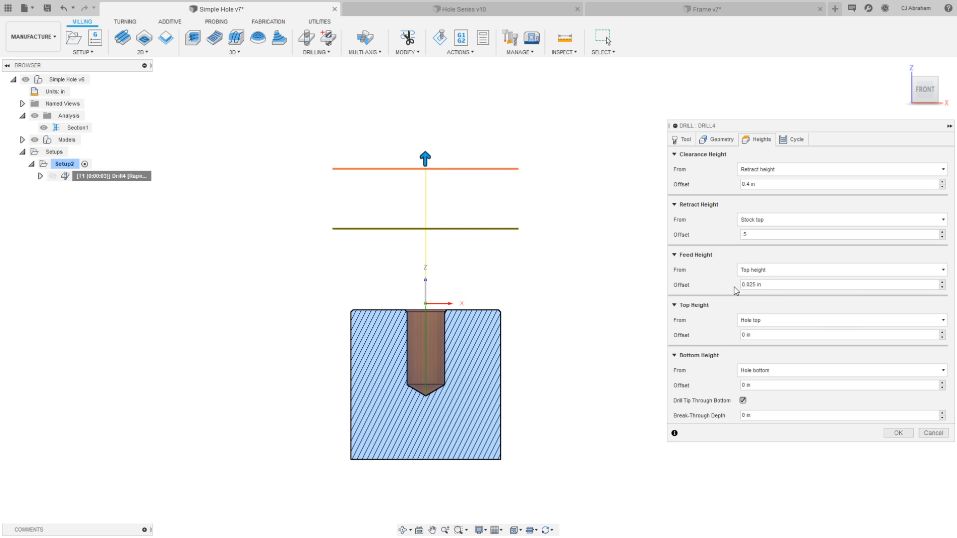
# - Try referencing the feed height from Model top and shifting the height planes in the view, then discard the edits
pyautogui.click(791, 273)
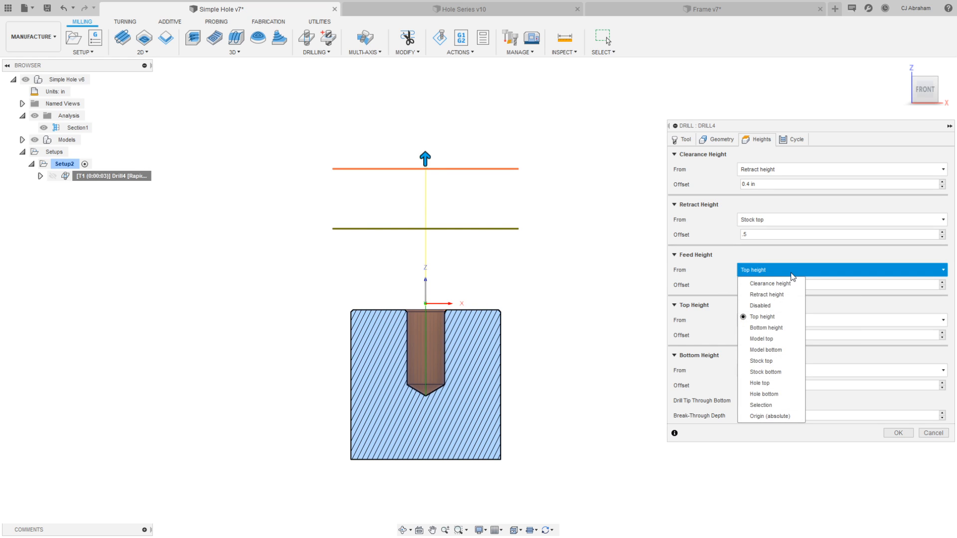
pyautogui.click(779, 339)
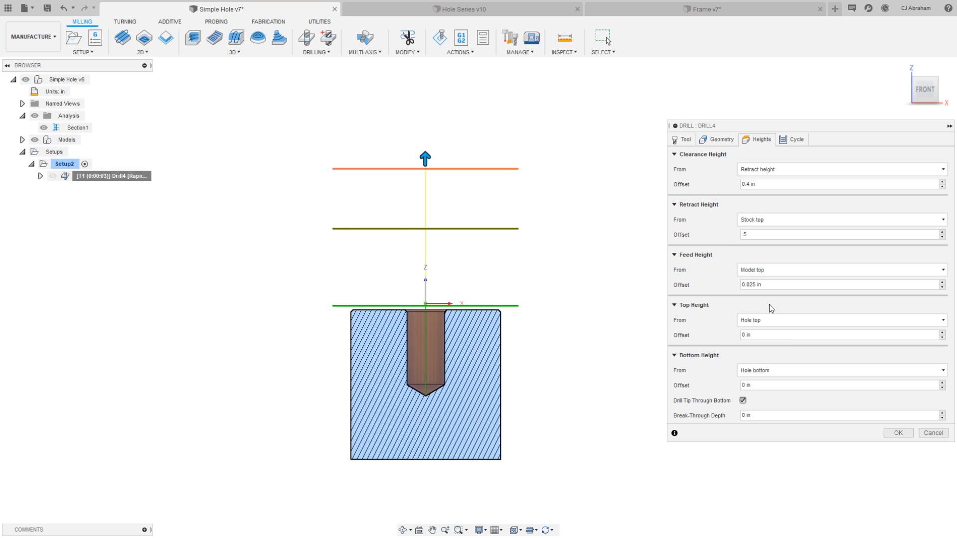
pyautogui.moveTo(517, 305)
pyautogui.mouseDown()
pyautogui.moveTo(520, 284)
pyautogui.moveTo(519, 297)
pyautogui.mouseUp()
pyautogui.moveTo(349, 302)
pyautogui.mouseDown()
pyautogui.moveTo(349, 270)
pyautogui.moveTo(333, 307)
pyautogui.mouseUp()
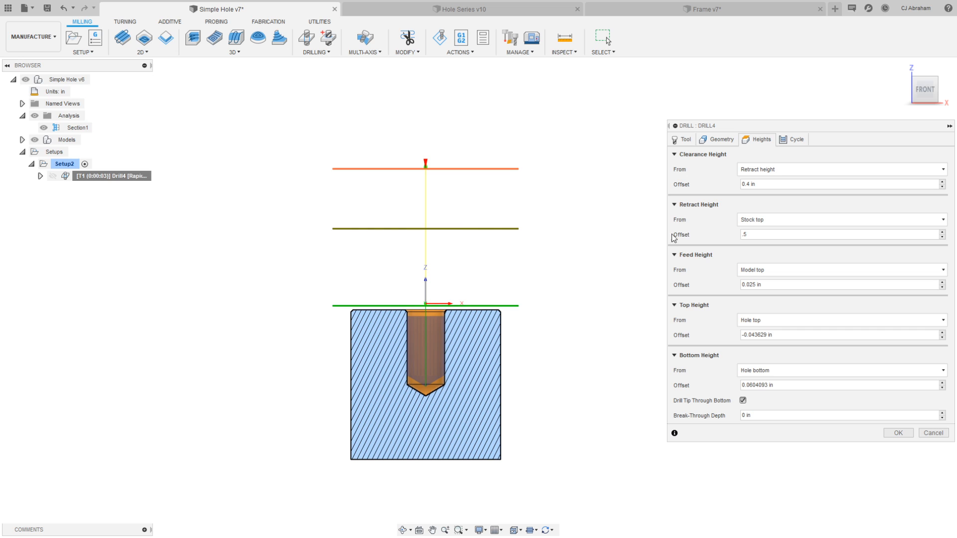
pyautogui.click(934, 434)
# - Switch to the Hole Series document and restore its 1/4-20 ISO named view
pyautogui.moveTo(570, 265); pyautogui.dragTo(600, 167, button='middle')
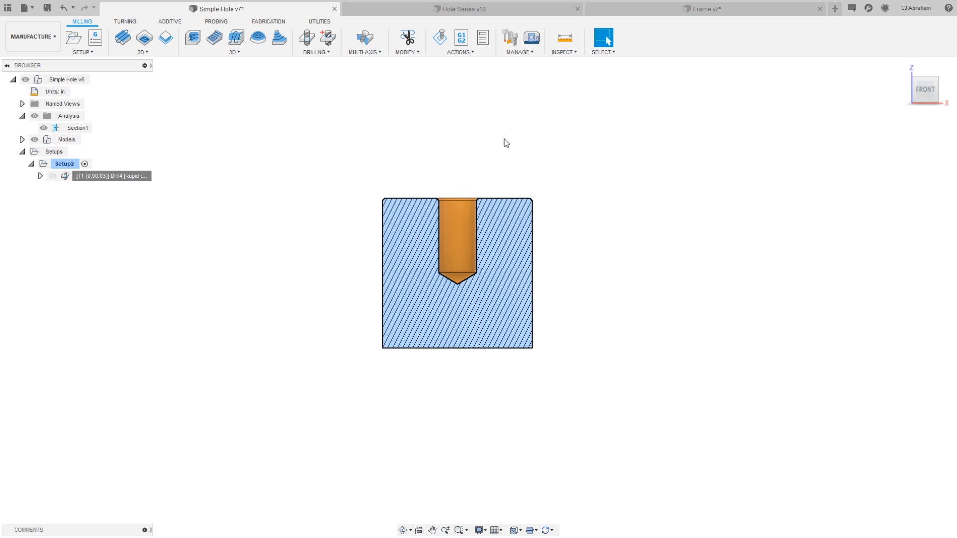
pyautogui.moveTo(907, 97)
pyautogui.keyDown('shift'); pyautogui.moveTo(479, 298); pyautogui.dragTo(479, 298, button='middle'); pyautogui.keyUp('shift')
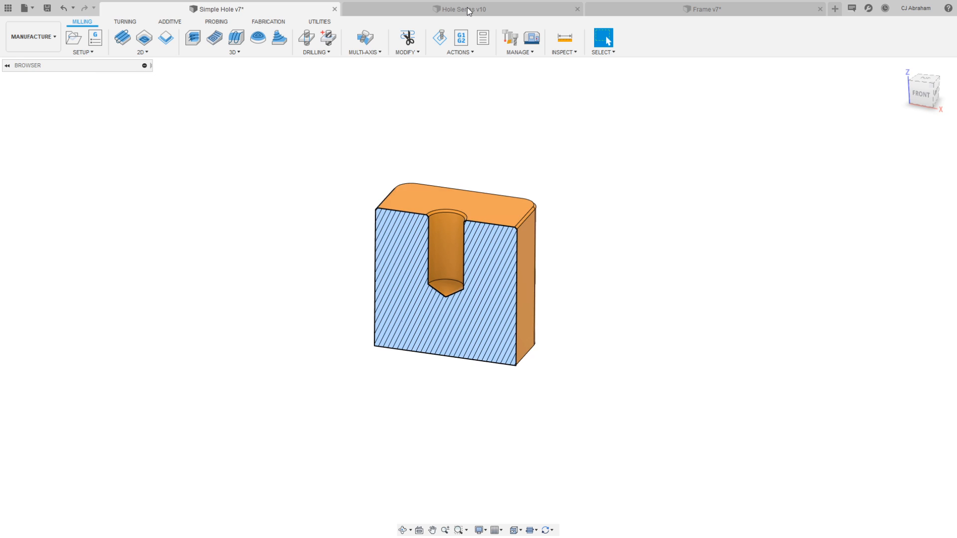
pyautogui.click(467, 7)
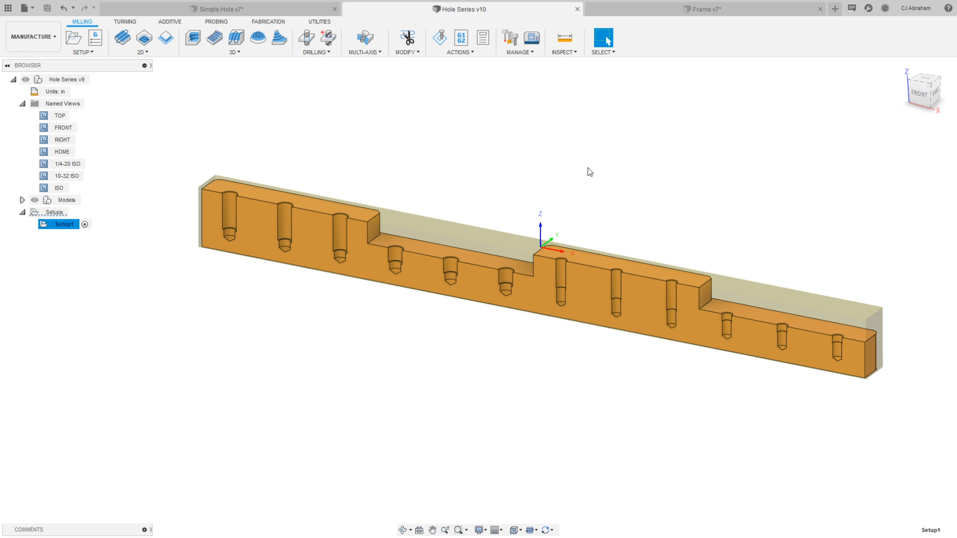
pyautogui.doubleClick(66, 164)
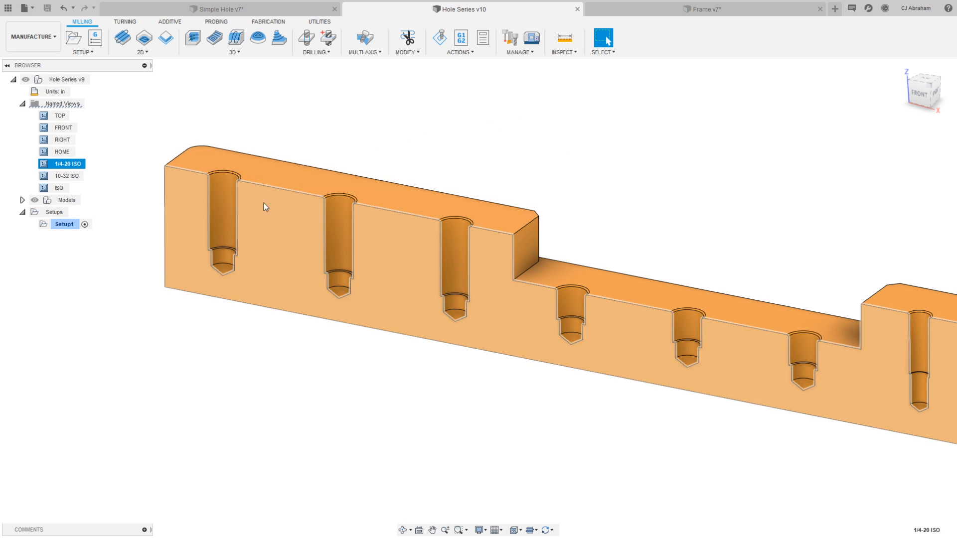
# - Check the radii of the lower and upper cylindrical walls of the first stepped hole
pyautogui.click(222, 257)
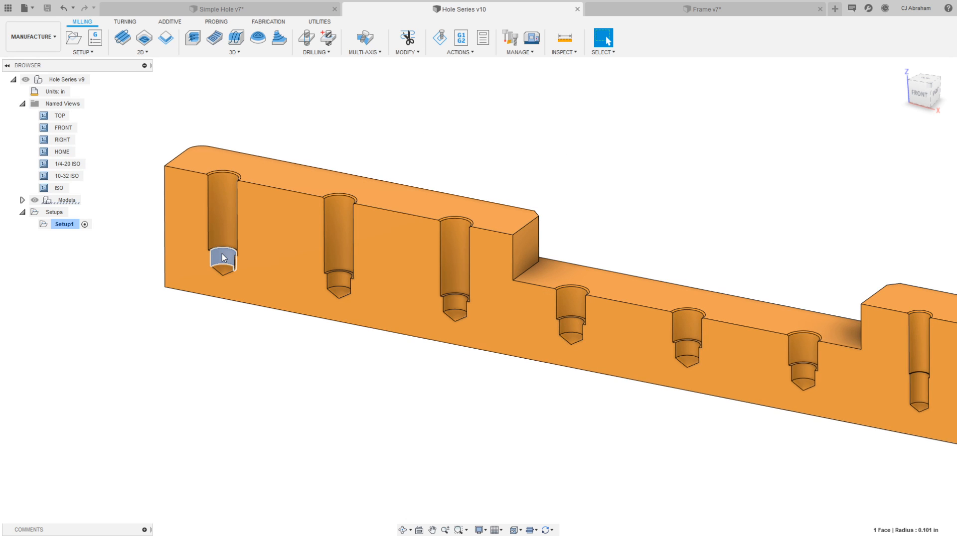
pyautogui.click(225, 209)
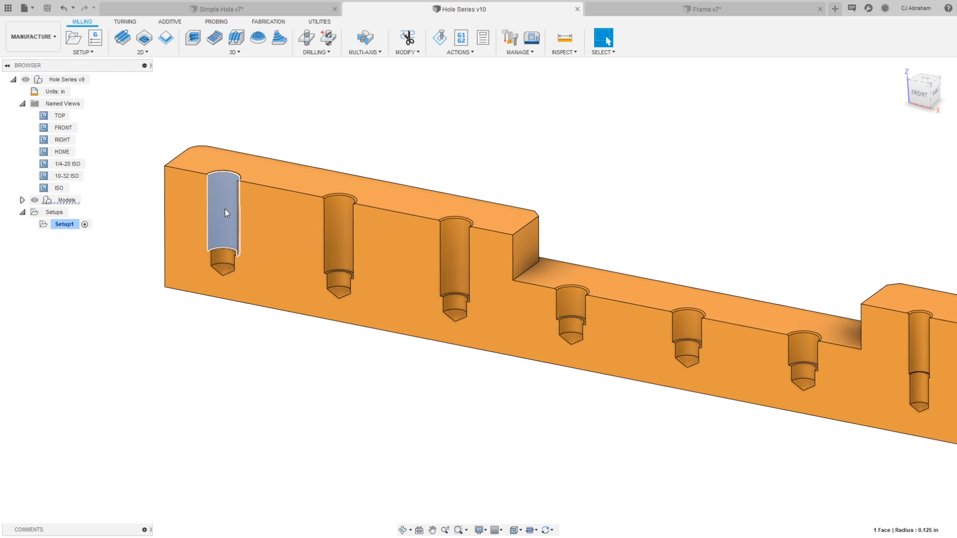
pyautogui.click(302, 129)
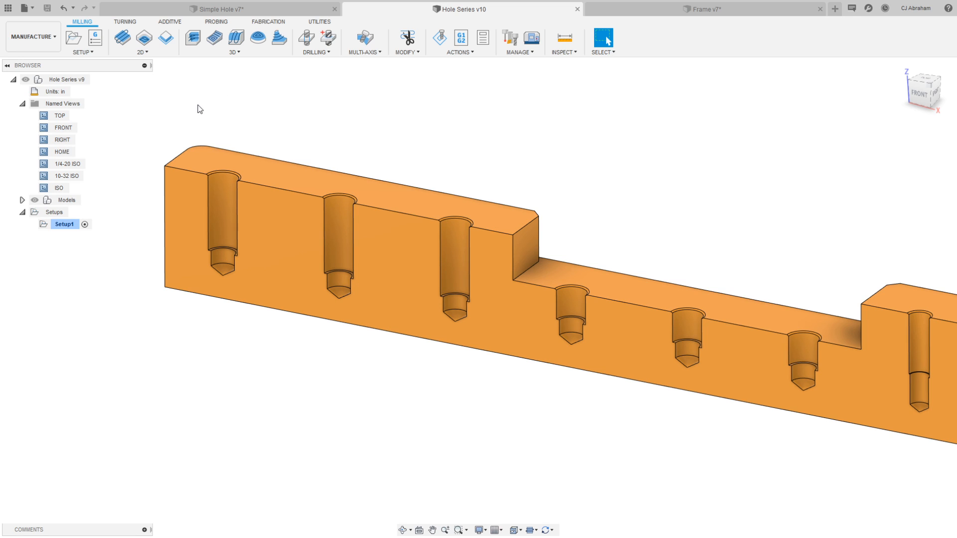
# - Start a drill operation and filter the tool library to hole making tools of type spot drill
pyautogui.click(307, 38)
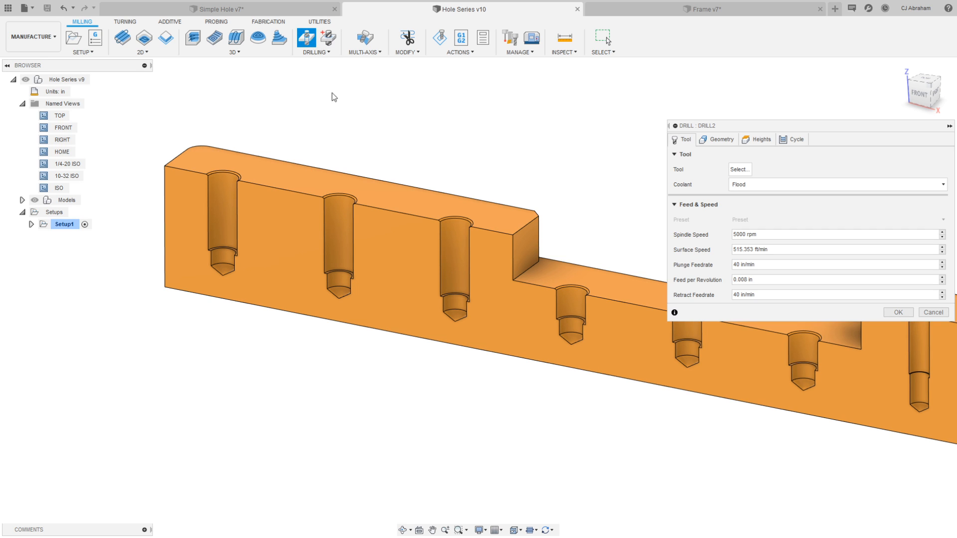
pyautogui.click(740, 169)
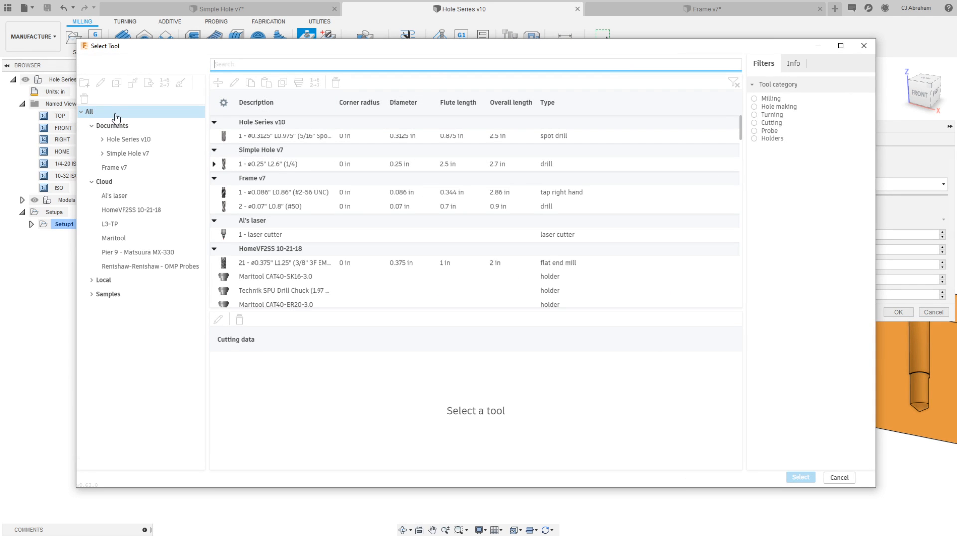
pyautogui.moveTo(206, 130); pyautogui.dragTo(254, 129)
pyautogui.click(754, 107)
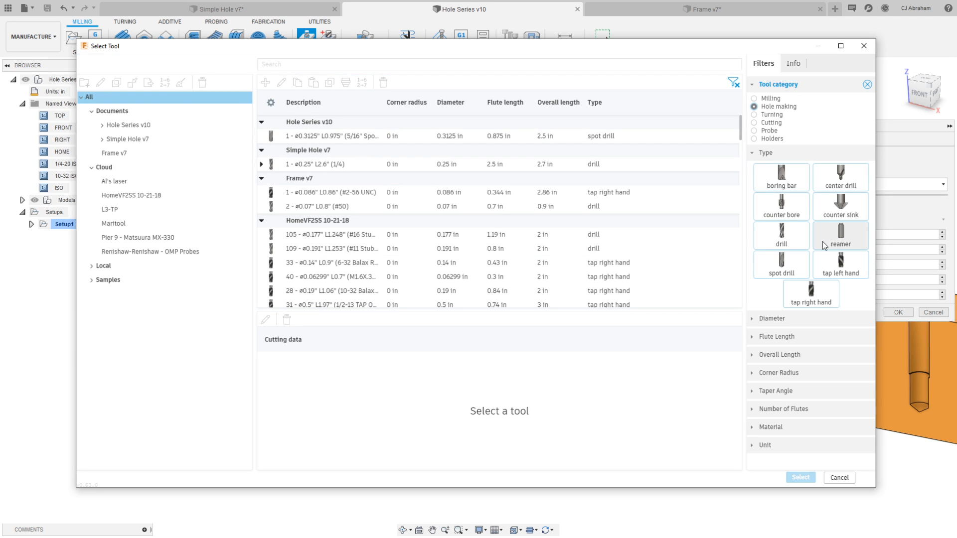
pyautogui.click(790, 266)
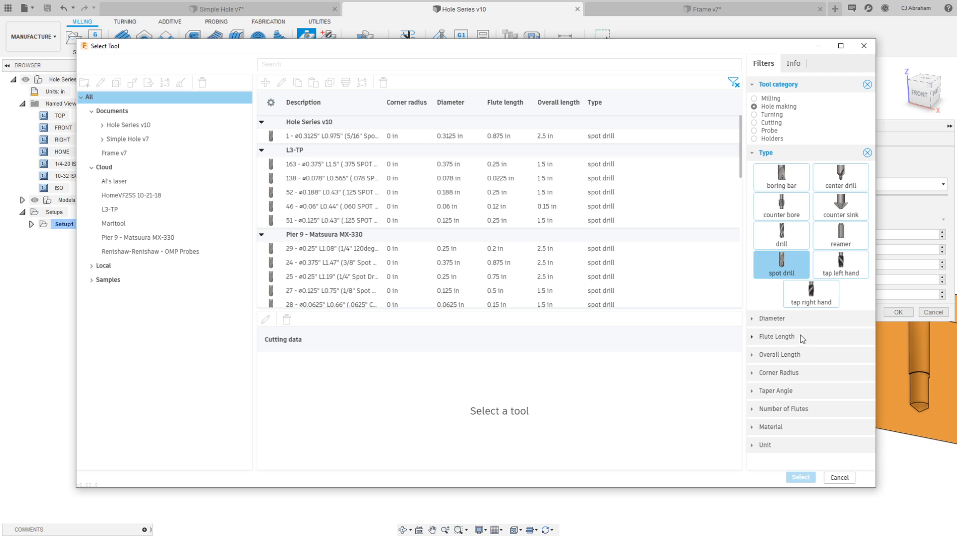
# - Filter the spot drills to diameters greater than 0.25 in
pyautogui.click(774, 319)
pyautogui.click(777, 335)
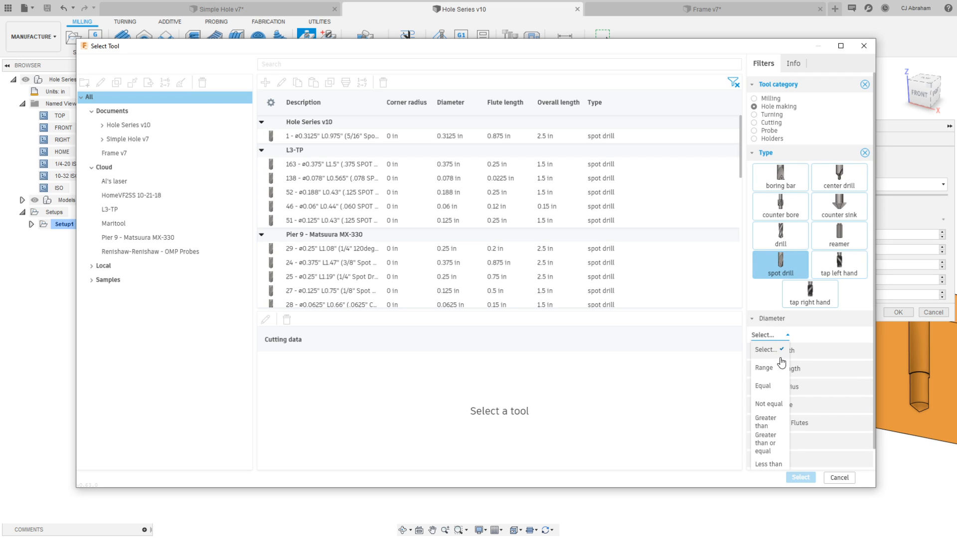
pyautogui.click(766, 422)
pyautogui.click(817, 337)
pyautogui.write('0.25')
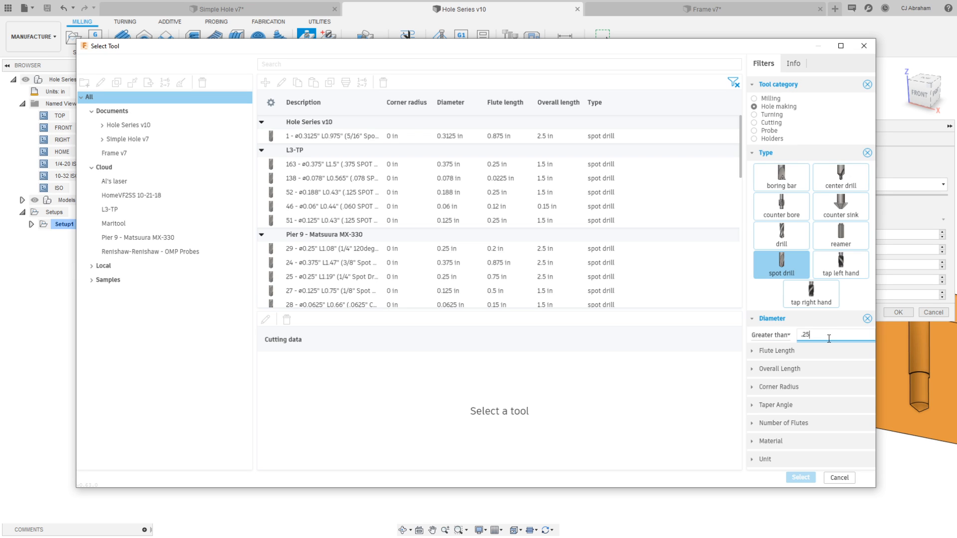
pyautogui.press('Return')
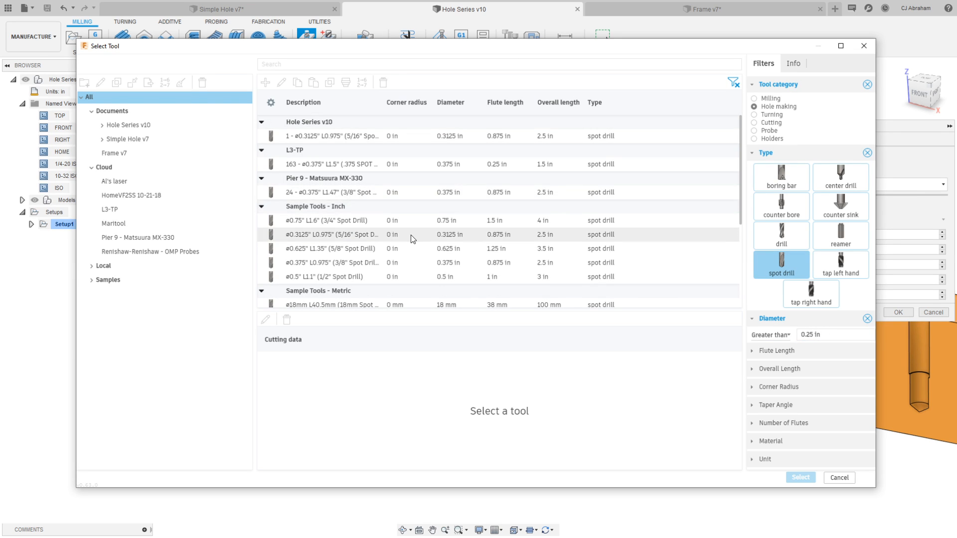
# - Assign the 3/8 in spot drill from Sample Tools - Inch to the drill operation
pyautogui.scroll(-3, 411, 234)
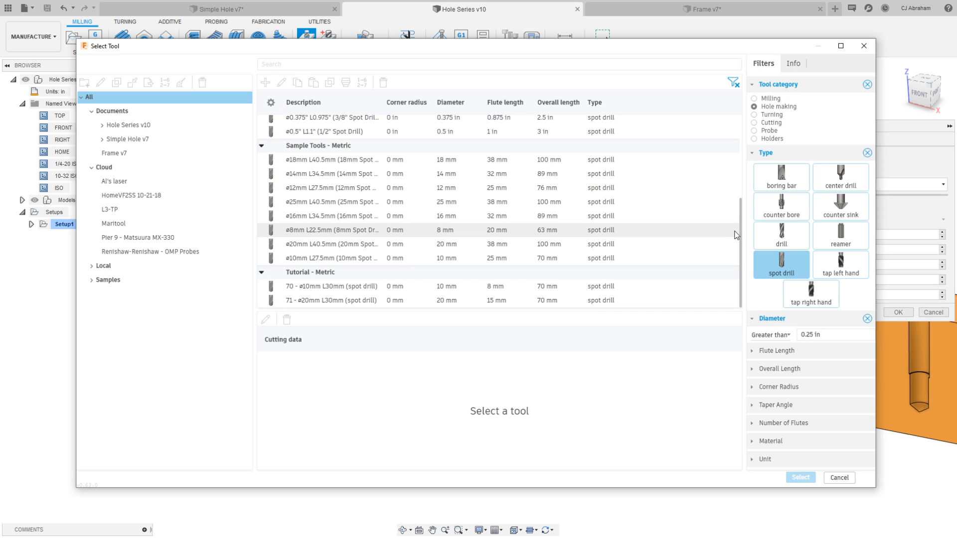
pyautogui.moveTo(741, 209); pyautogui.dragTo(746, 109)
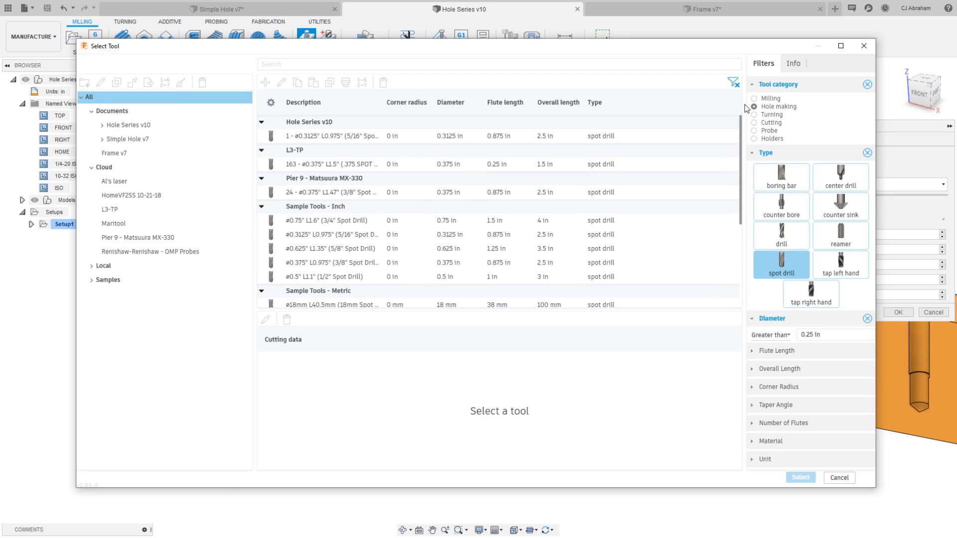
pyautogui.click(352, 263)
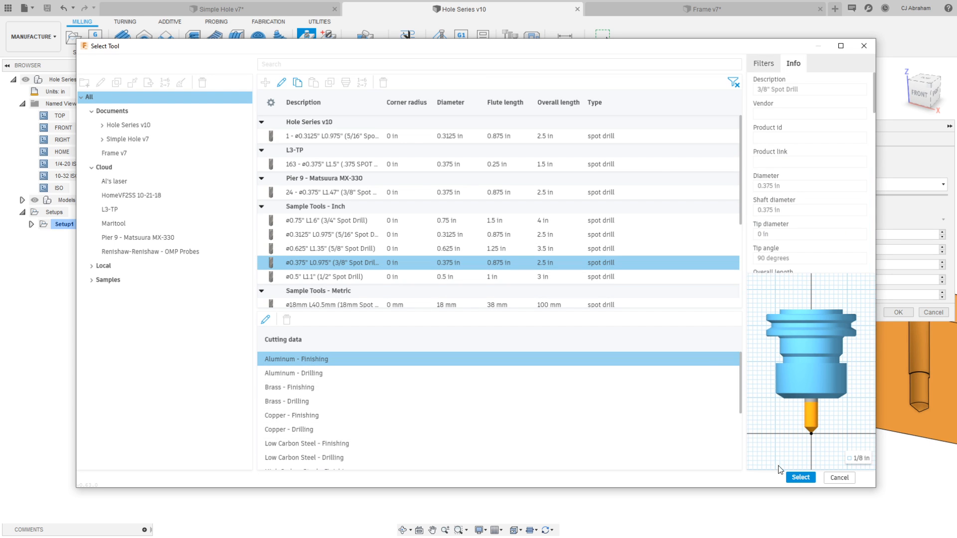
pyautogui.click(800, 477)
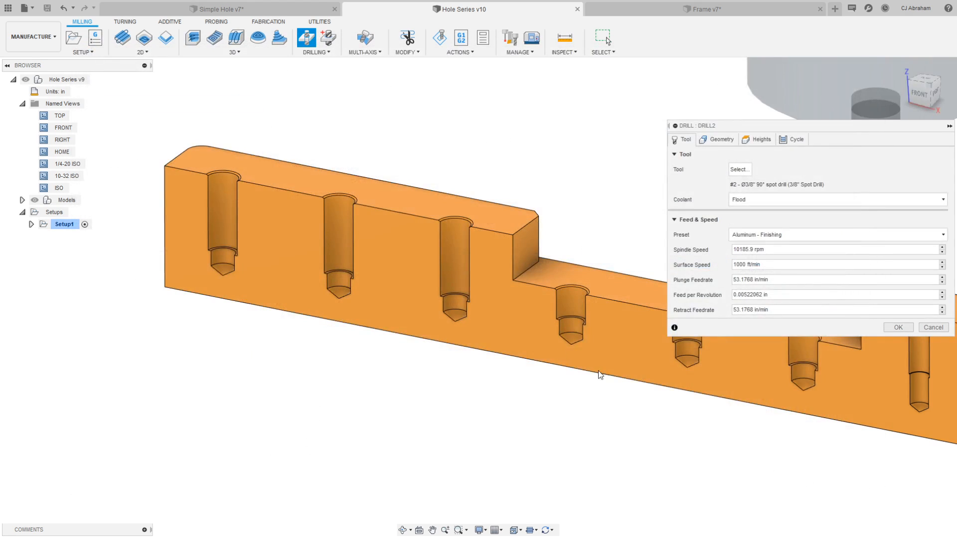
pyautogui.scroll(-2, 377, 305)
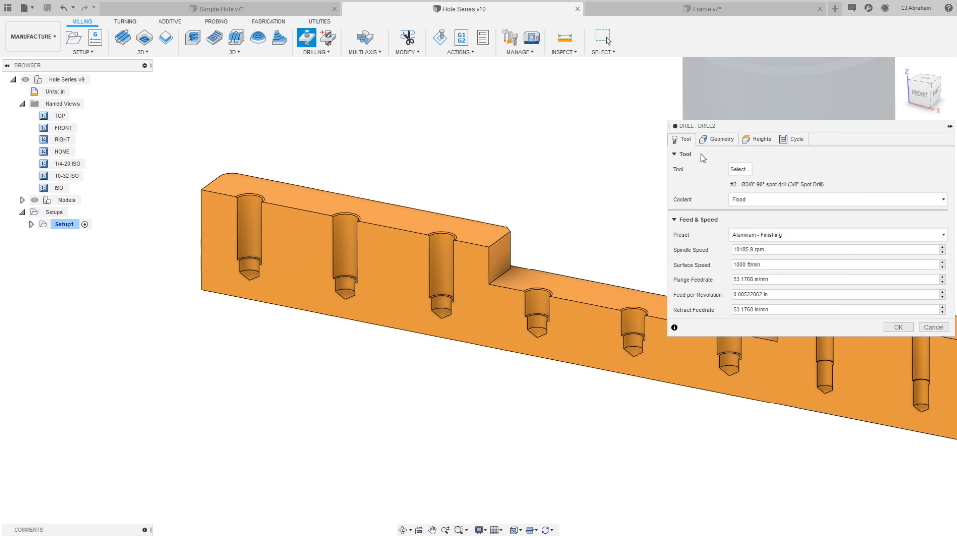
# - Select the chamfer face at the top of the first stepped hole as the drill operation's hole face
pyautogui.click(721, 140)
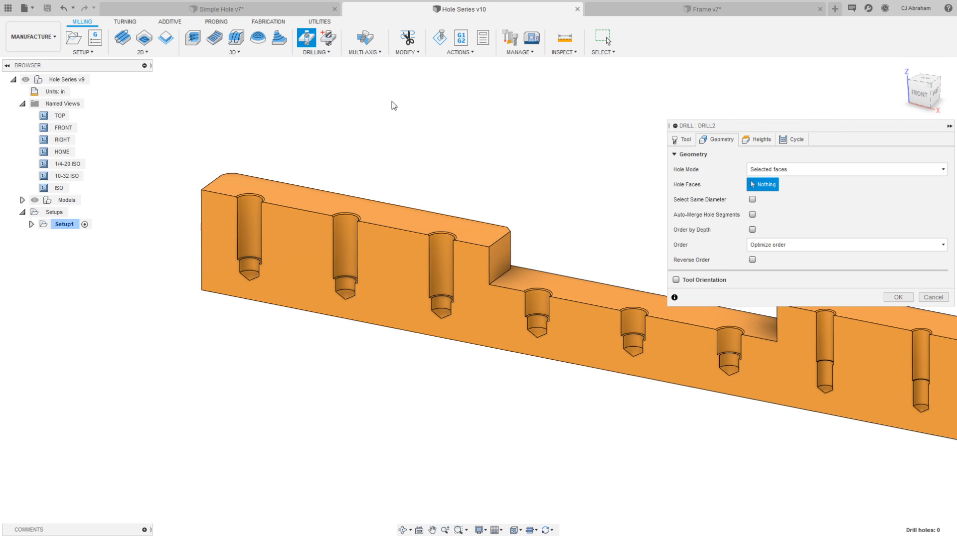
pyautogui.scroll(5, 166, 199)
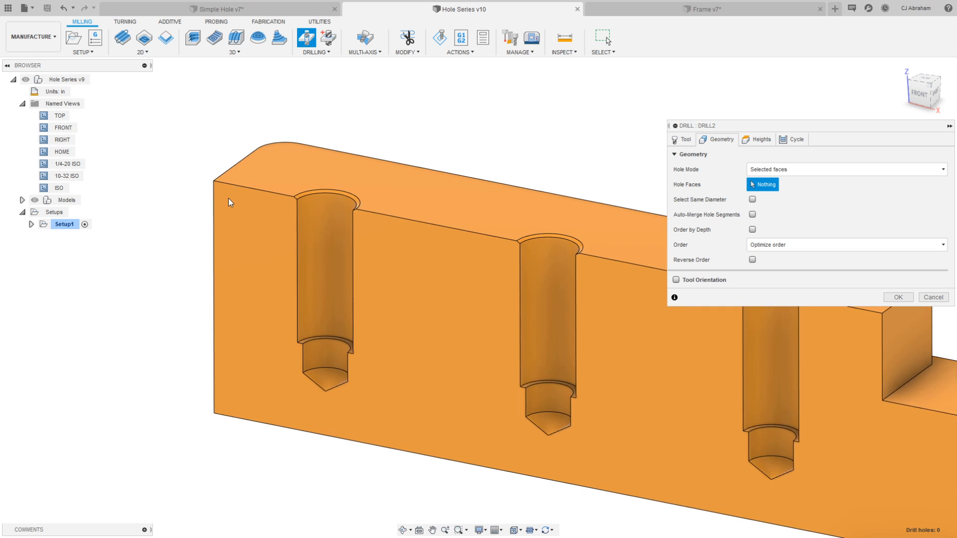
pyautogui.scroll(1, 235, 197)
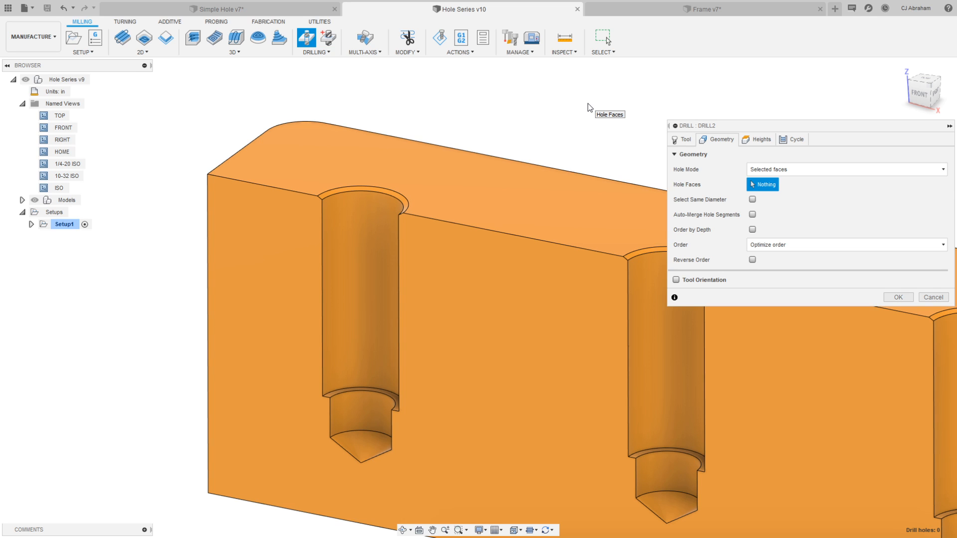
pyautogui.scroll(2, 395, 182)
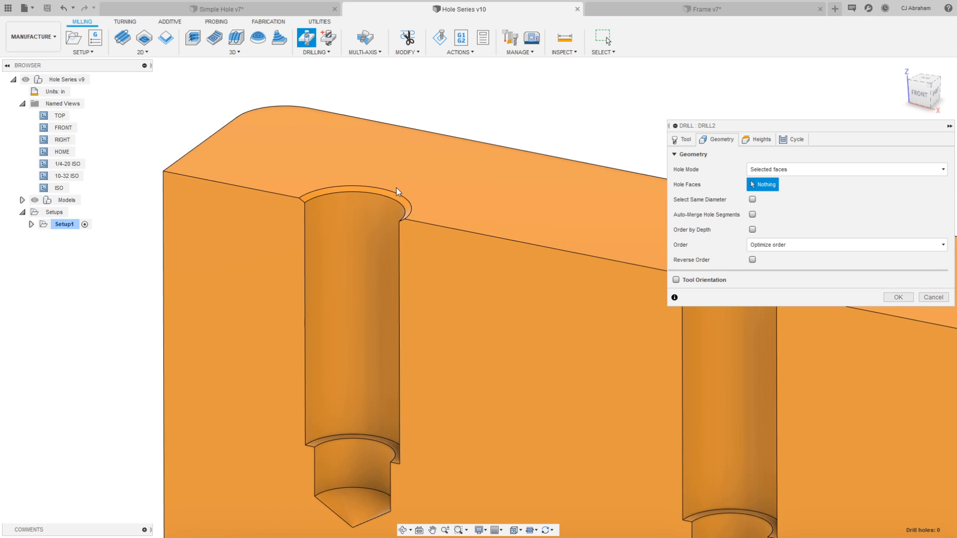
pyautogui.click(397, 199)
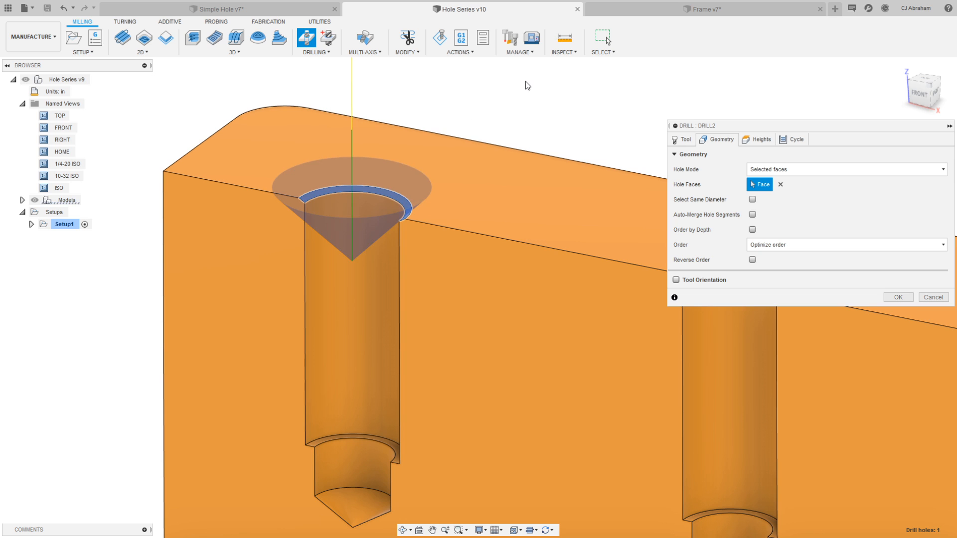
# - Examine the spot drill tip against the first hole's chamfer from the front, and review the operation's height settings
pyautogui.scroll(-1, 526, 90)
pyautogui.click(925, 98)
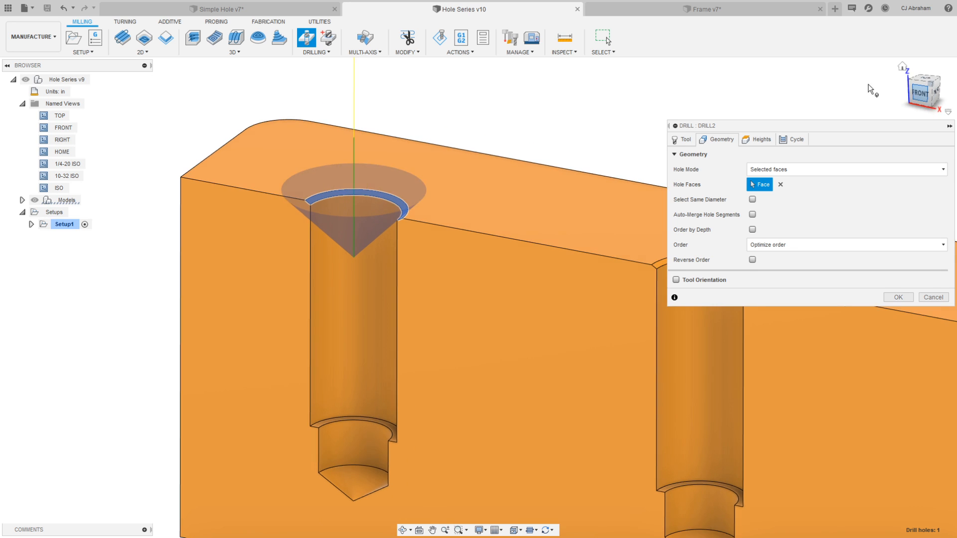
pyautogui.scroll(5, 399, 202)
pyautogui.scroll(2, 389, 200)
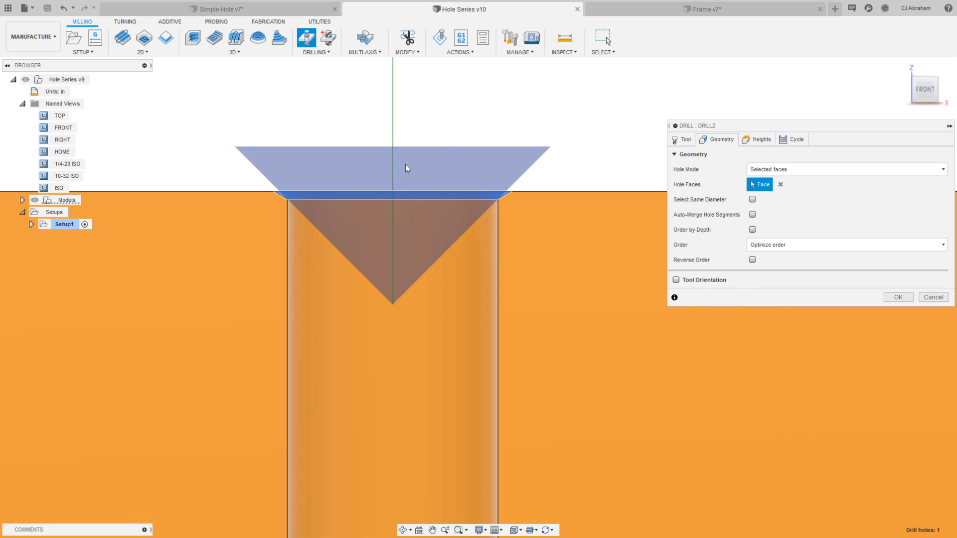
pyautogui.scroll(1, 398, 209)
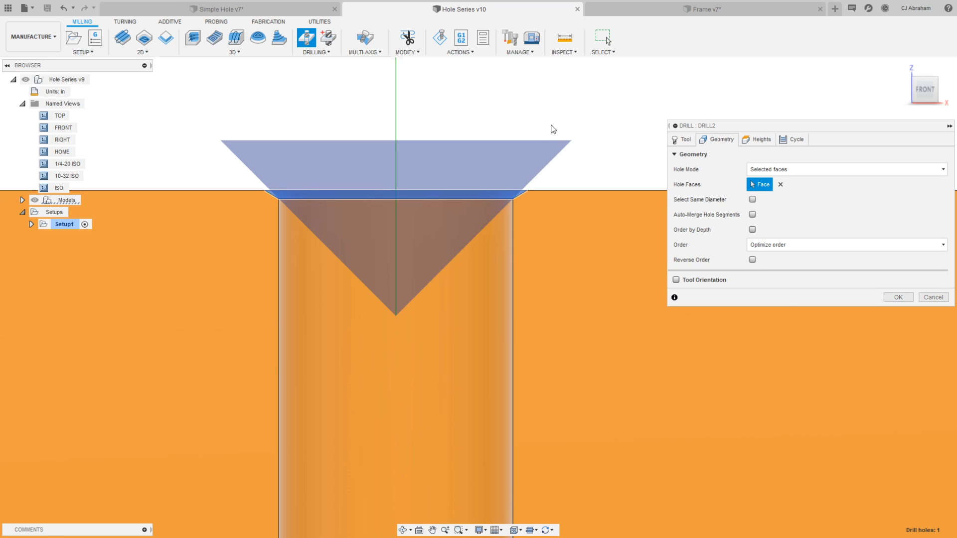
pyautogui.scroll(2, 396, 211)
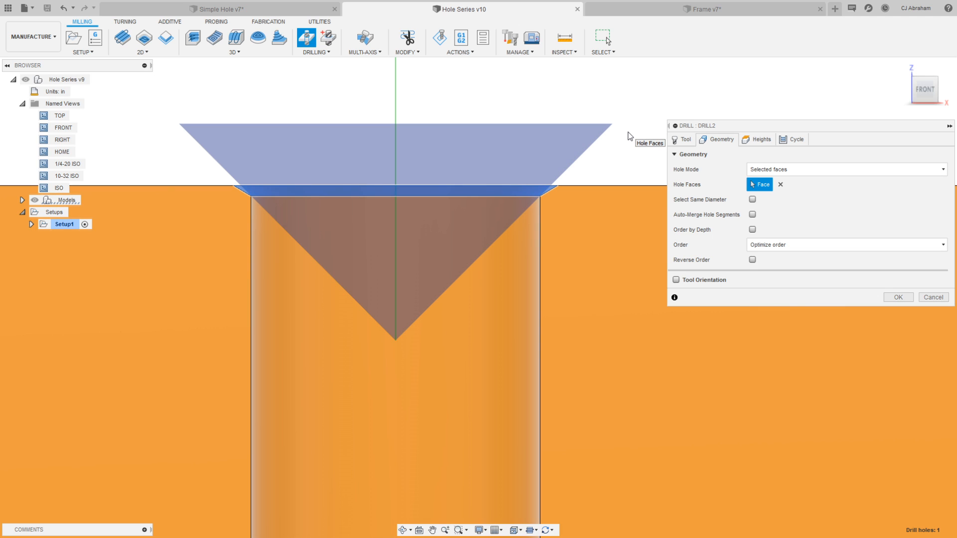
pyautogui.scroll(-3, 528, 229)
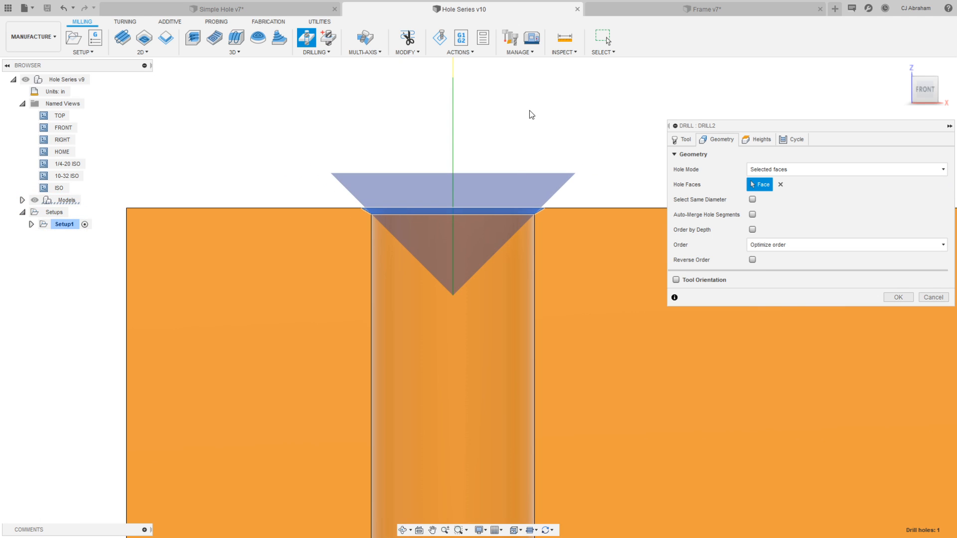
pyautogui.click(758, 139)
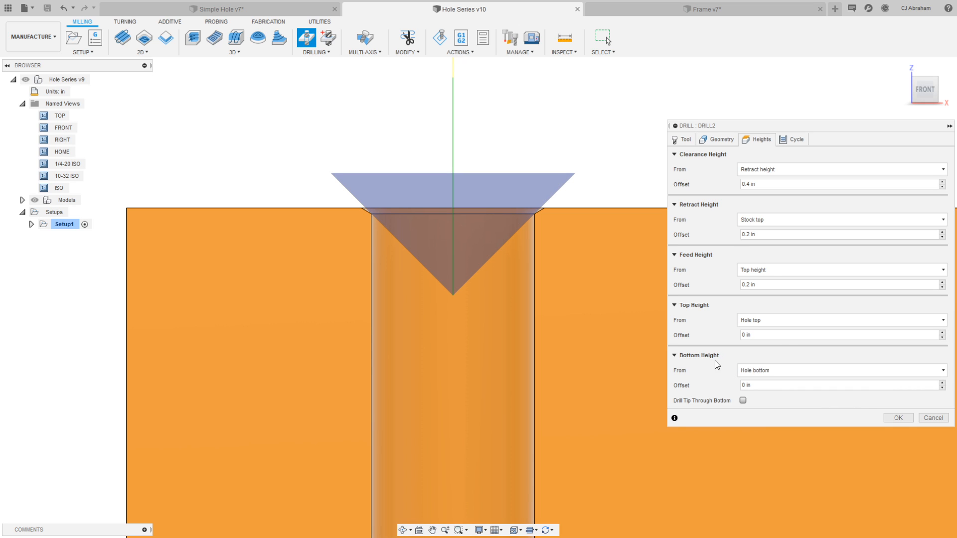
pyautogui.moveTo(770, 372)
# - List the Hole Series v10 document's tools for the drill operation and widen the description column to show full tool names
pyautogui.click(682, 141)
pyautogui.click(740, 171)
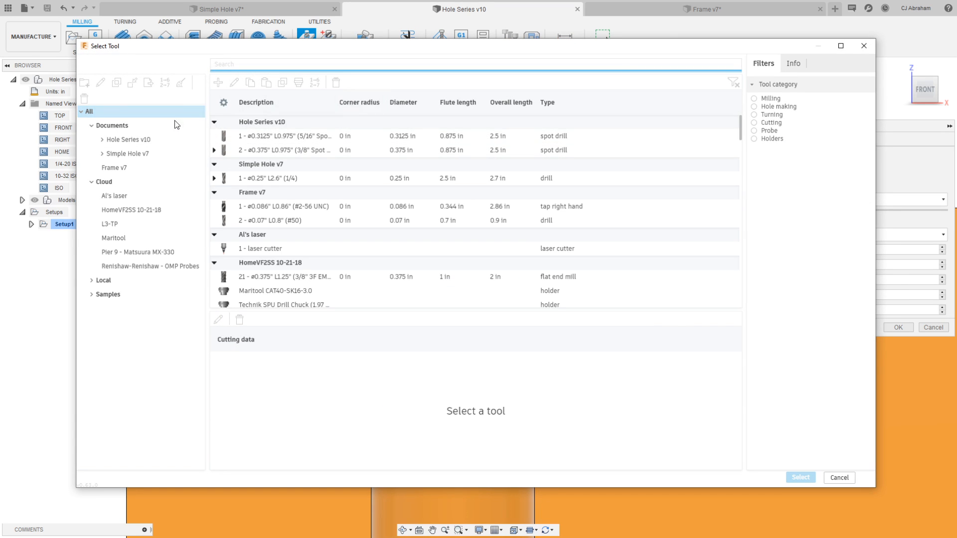
pyautogui.click(128, 141)
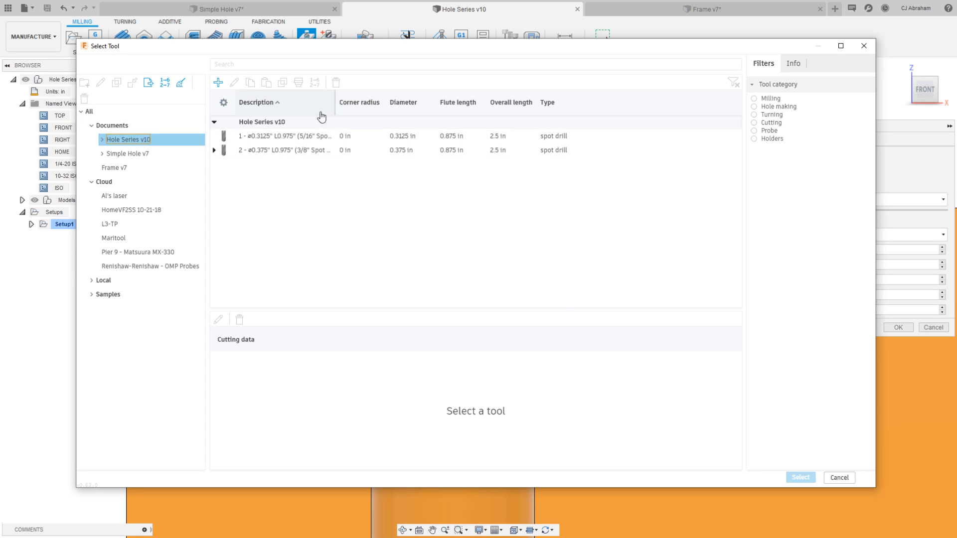
pyautogui.moveTo(335, 102); pyautogui.dragTo(443, 97)
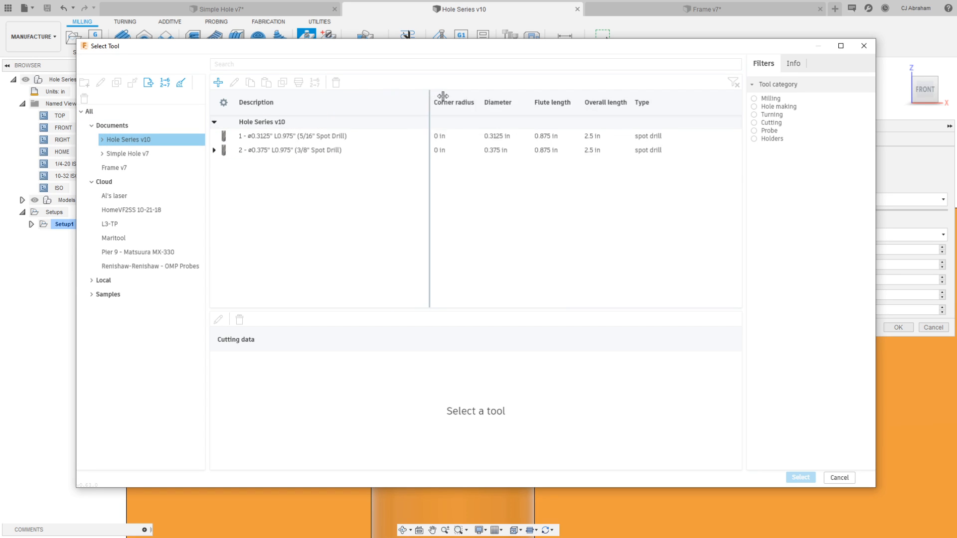
# - Set the 3/8" Spot Drill's tip diameter to 0.05 in and reassign the edited tool to the drill operation
pyautogui.rightClick(288, 149)
pyautogui.click(315, 162)
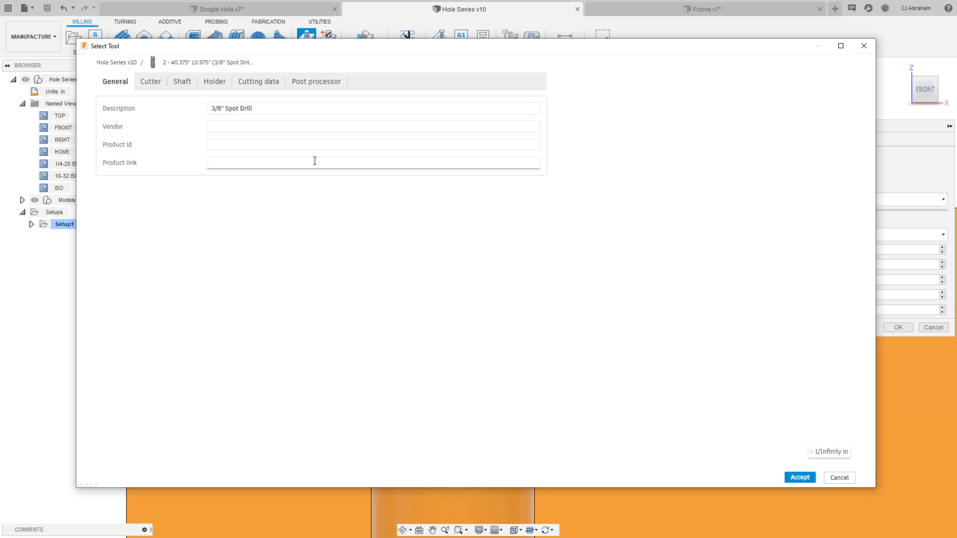
pyautogui.click(151, 82)
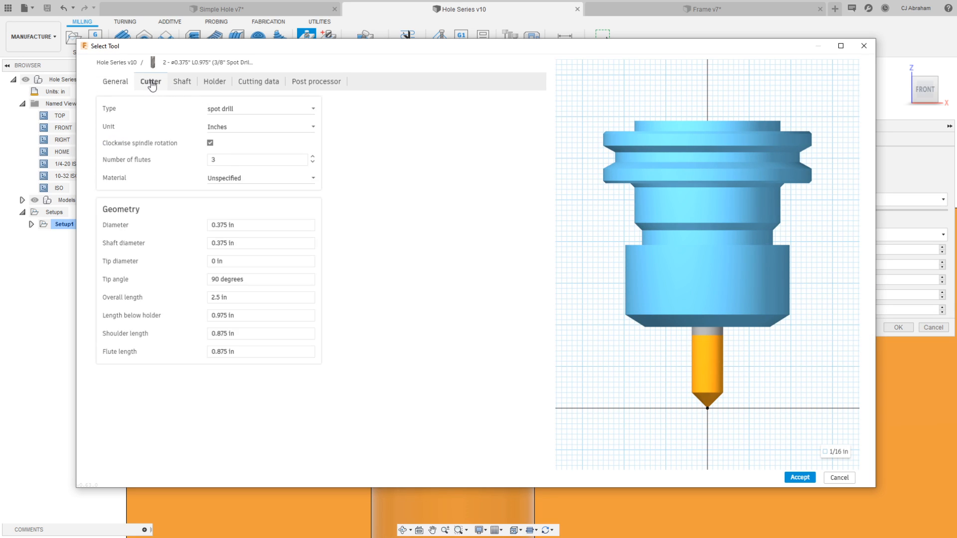
pyautogui.click(246, 262)
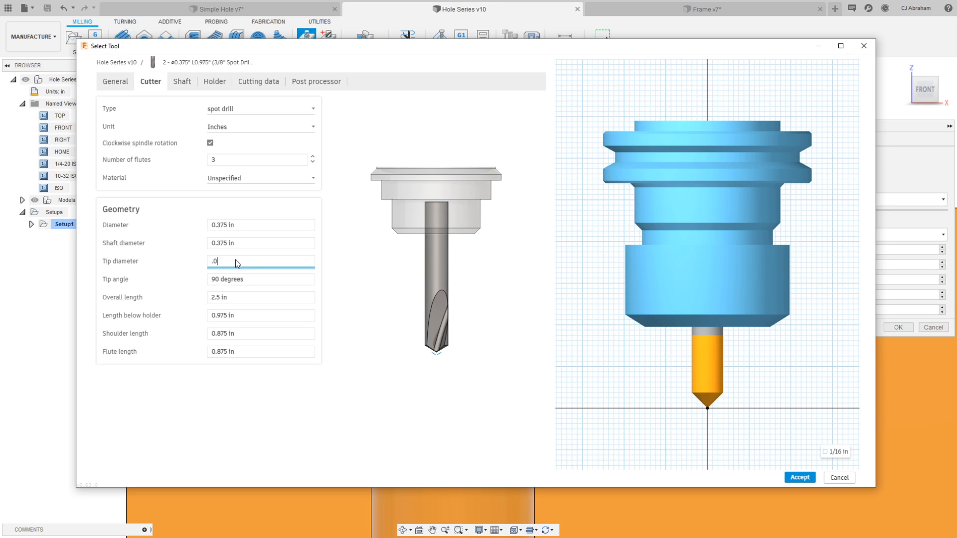
pyautogui.press('Return')
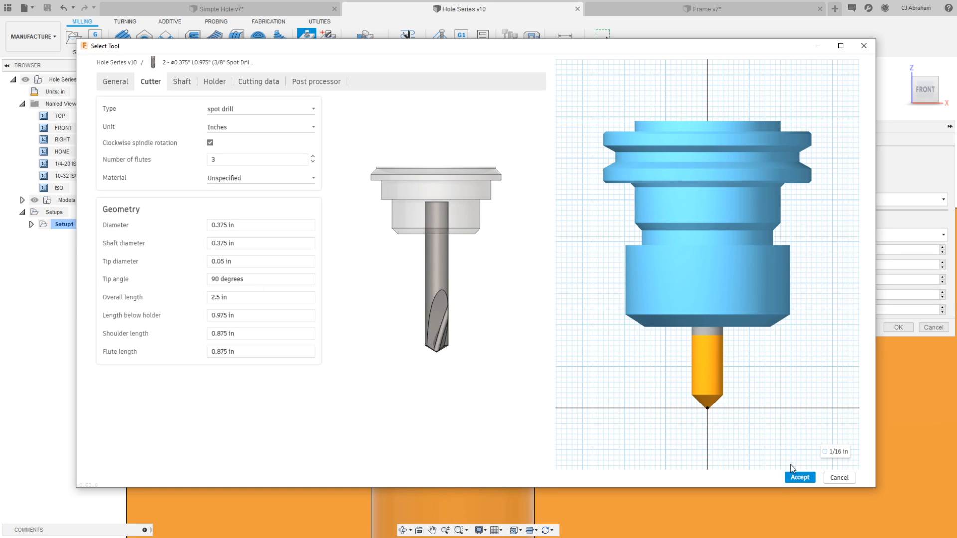
pyautogui.click(800, 478)
pyautogui.click(540, 297)
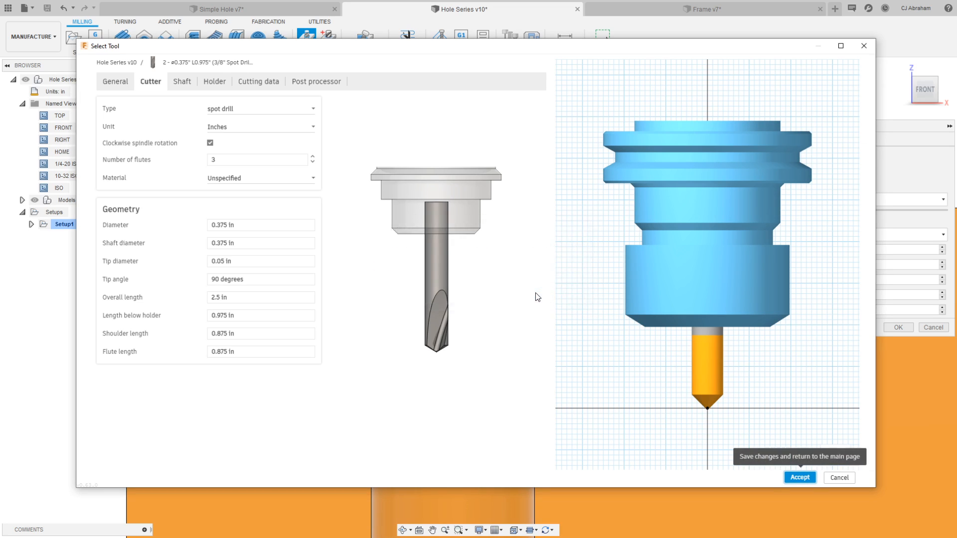
pyautogui.click(801, 477)
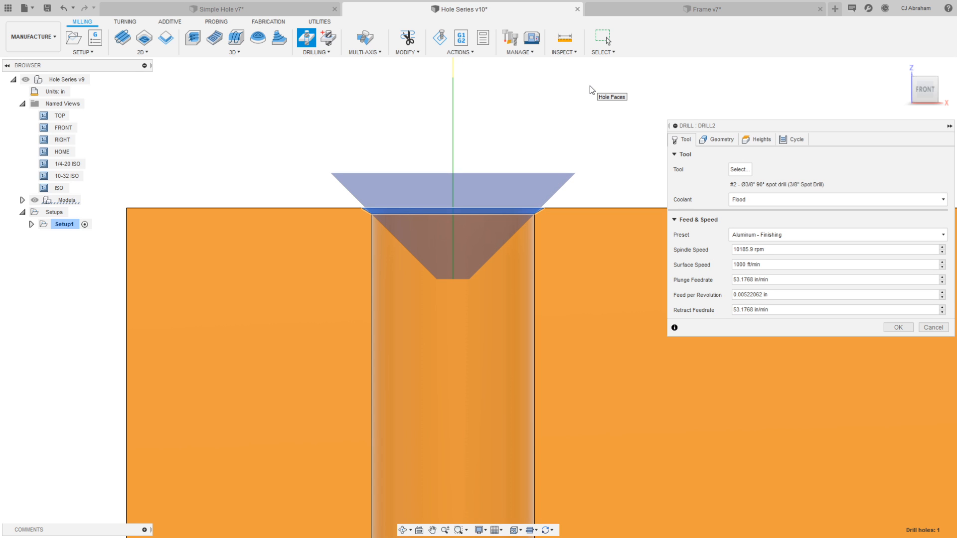
# - Set the 3/8" Spot Drill's tip angle to 120 degrees and reassign the edited tool to the drill operation
pyautogui.scroll(-4, 314, 173)
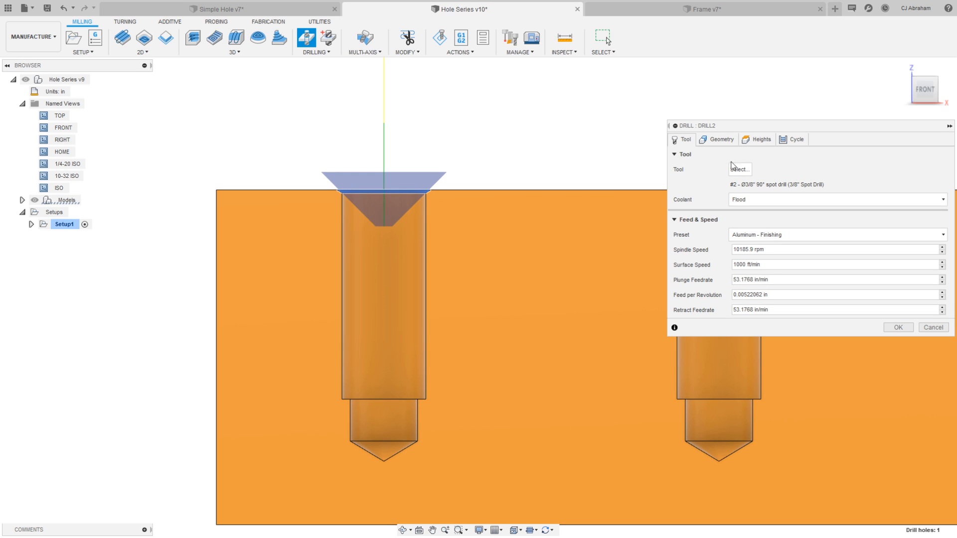
pyautogui.click(737, 170)
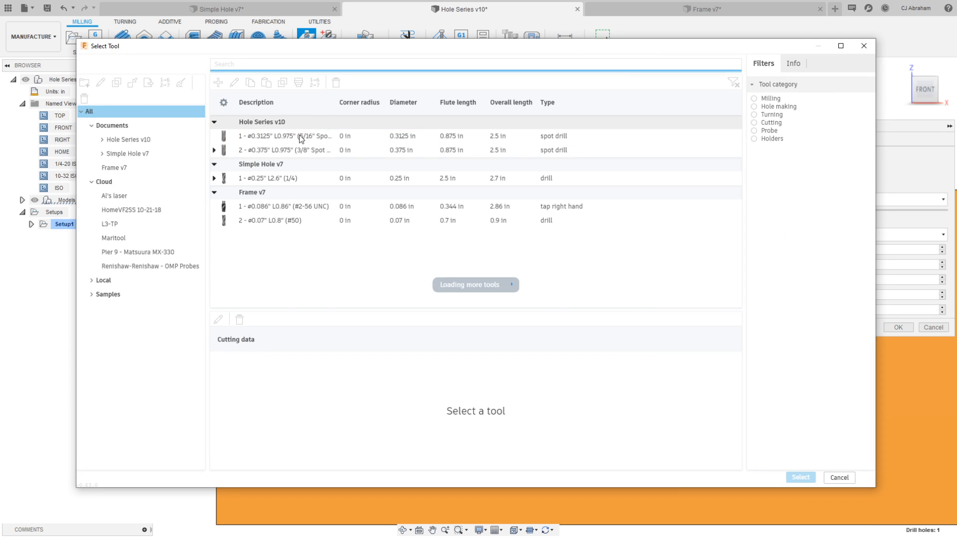
pyautogui.rightClick(301, 151)
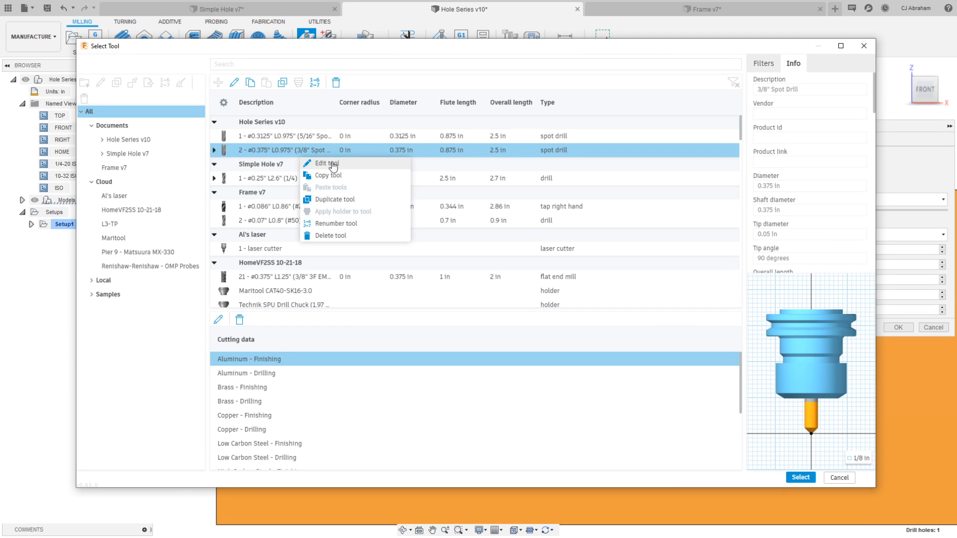
pyautogui.click(329, 163)
pyautogui.click(162, 93)
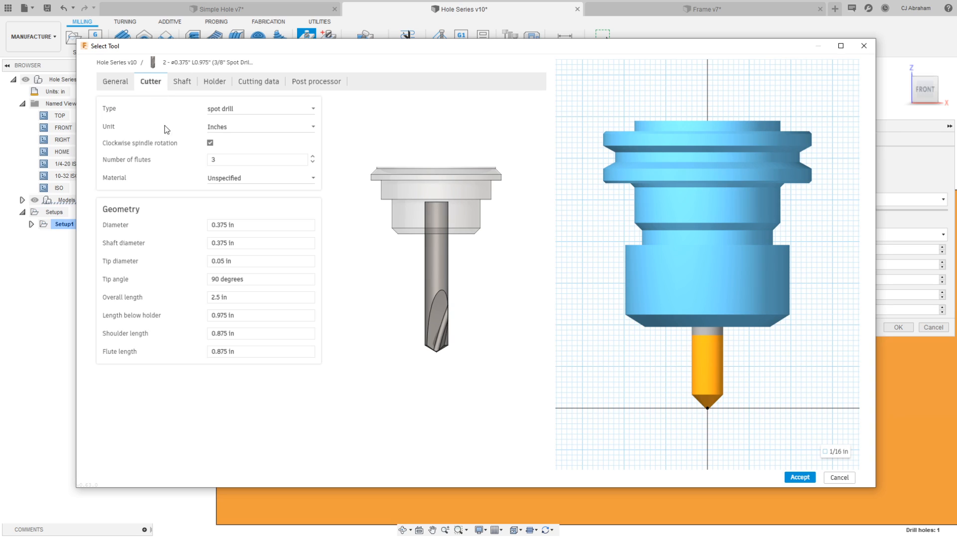
pyautogui.click(249, 280)
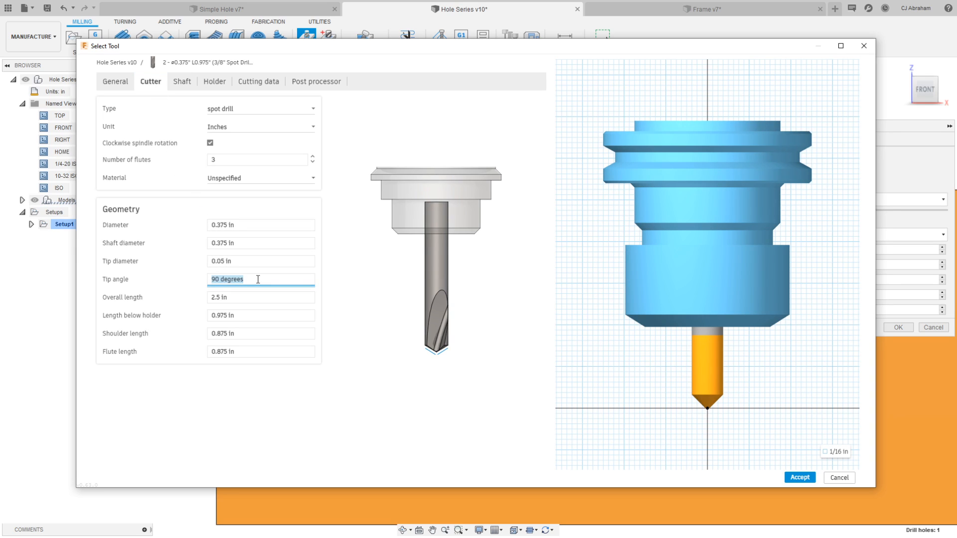
pyautogui.write('120')
pyautogui.press('Return')
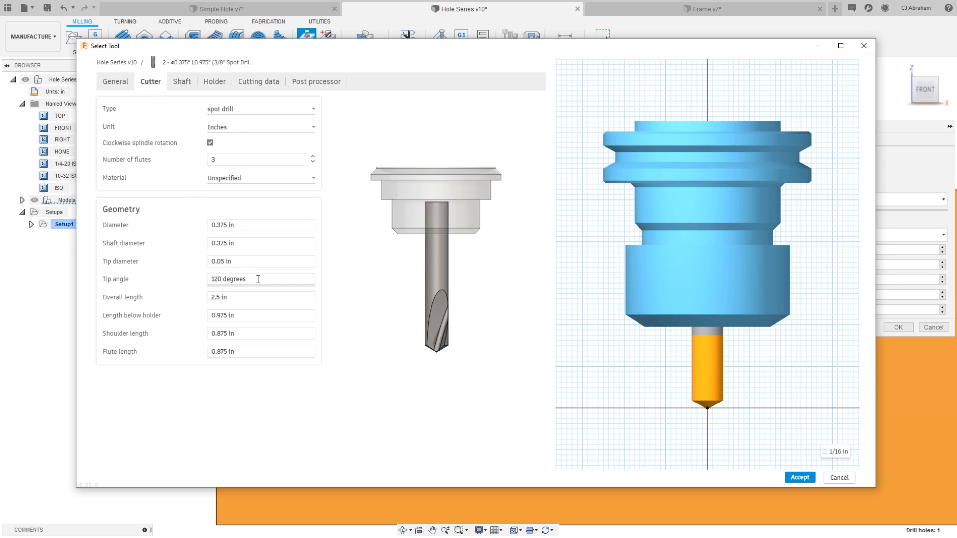
pyautogui.click(792, 476)
pyautogui.click(534, 295)
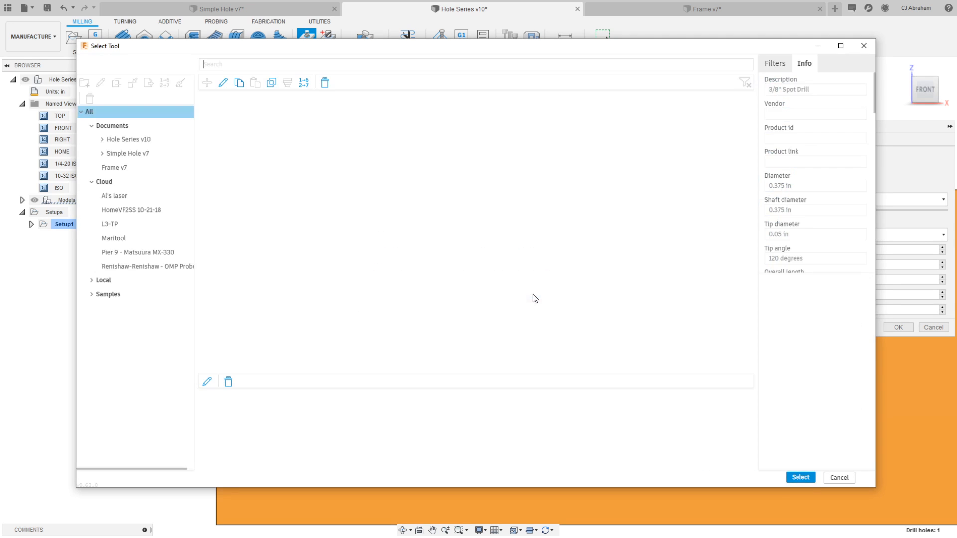
pyautogui.click(794, 477)
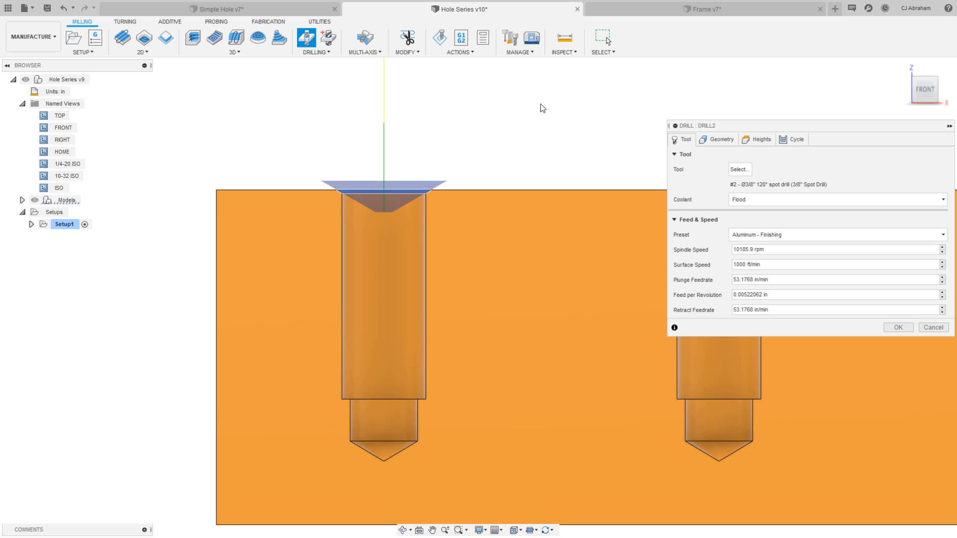
# - Generate the spot drill operation on the first hole and restore the ISO named view to show the whole part
pyautogui.click(897, 327)
pyautogui.scroll(-1, 561, 139)
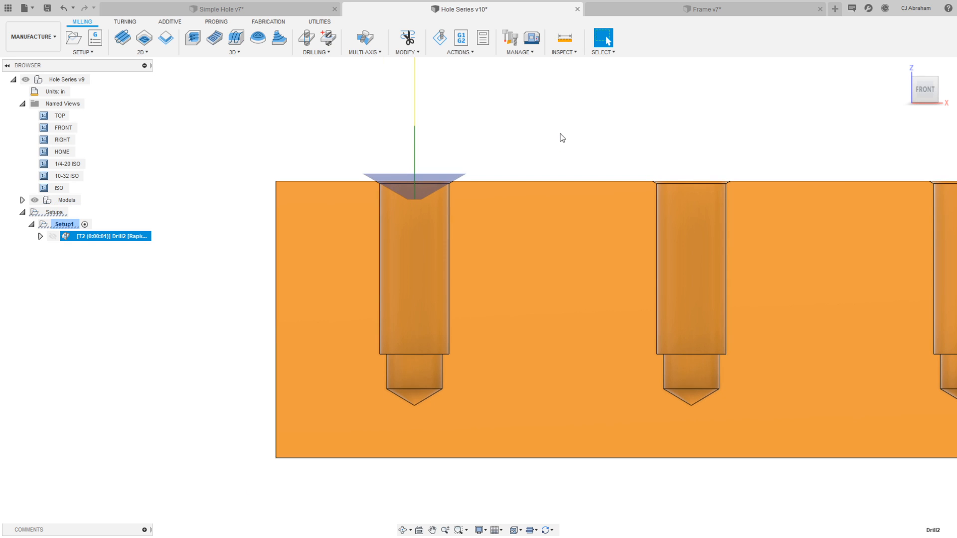
pyautogui.scroll(-2, 532, 171)
pyautogui.moveTo(532, 171); pyautogui.dragTo(490, 205, button='middle')
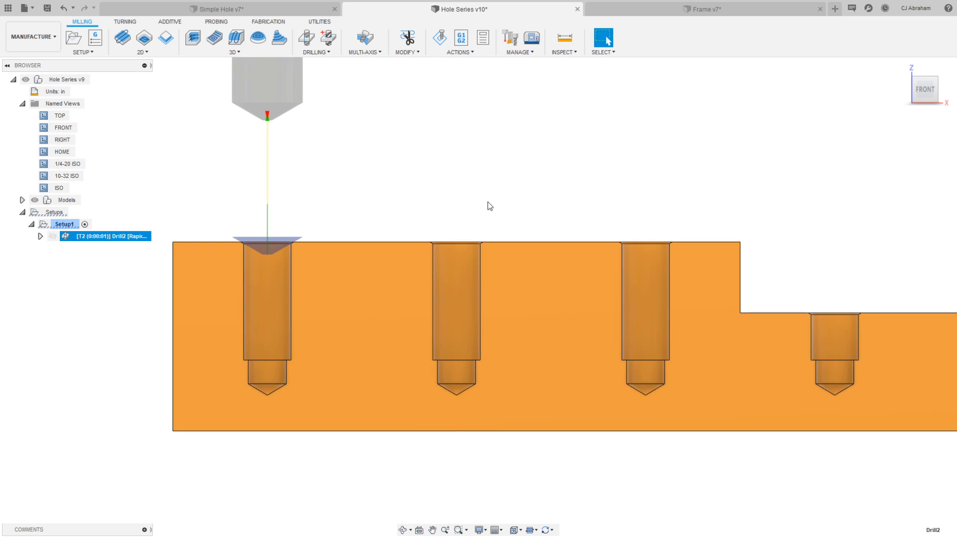
pyautogui.scroll(-1, 490, 206)
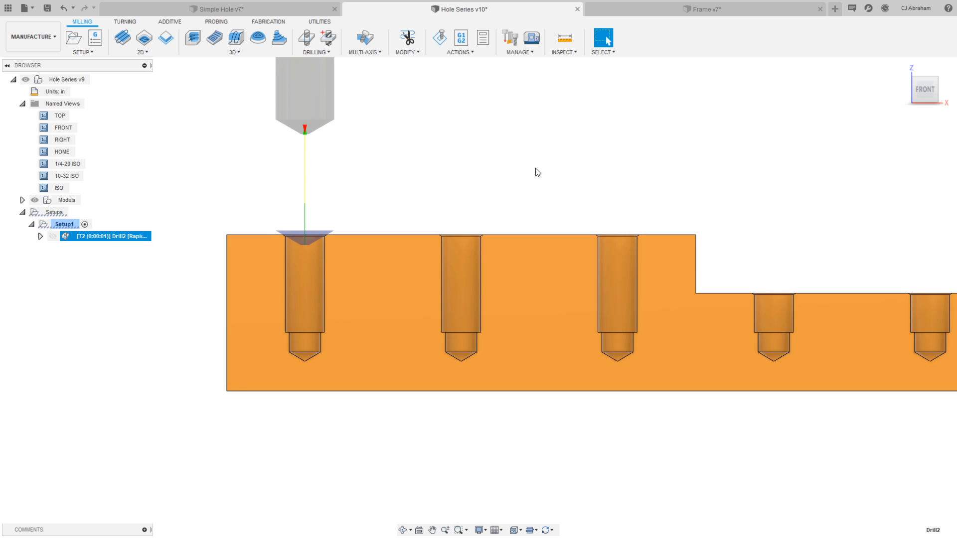
pyautogui.click(59, 188)
# - Edit the Drill2 operation to include all holes of the same diameter as the selected chamfer face
pyautogui.click(124, 237)
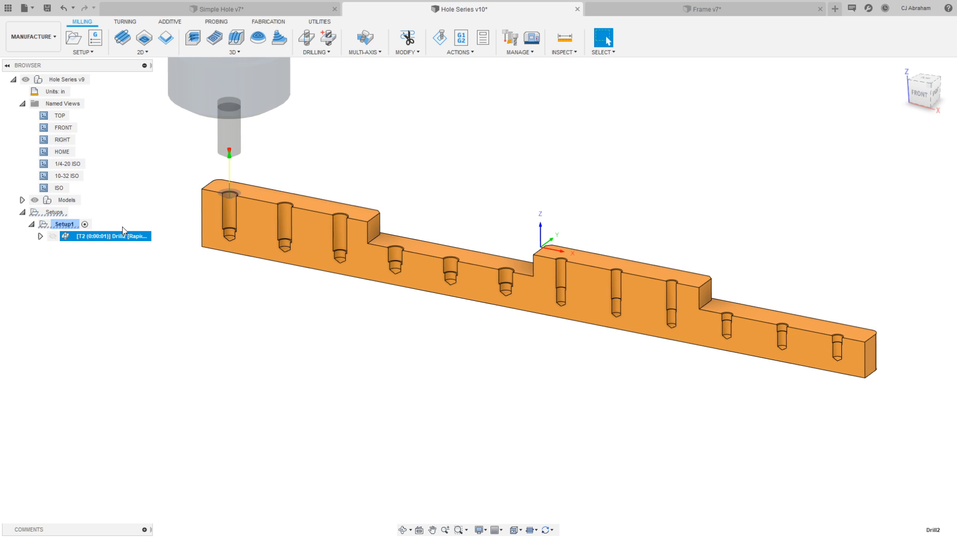
pyautogui.rightClick(119, 240)
pyautogui.click(134, 246)
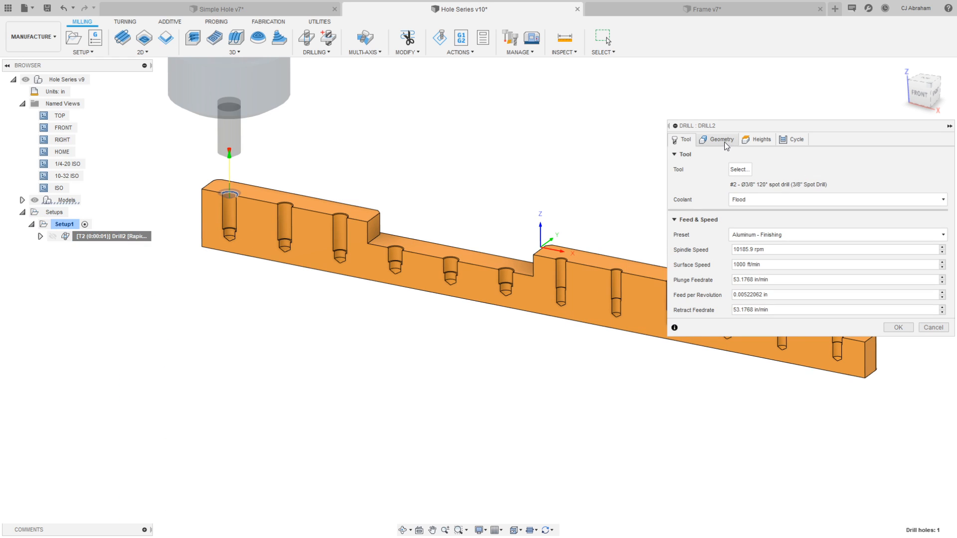
pyautogui.click(725, 142)
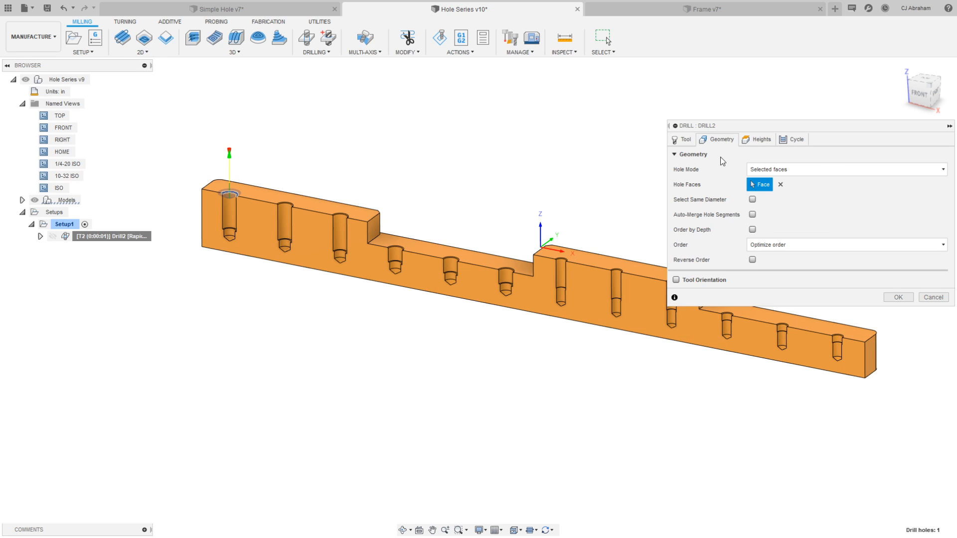
pyautogui.click(753, 200)
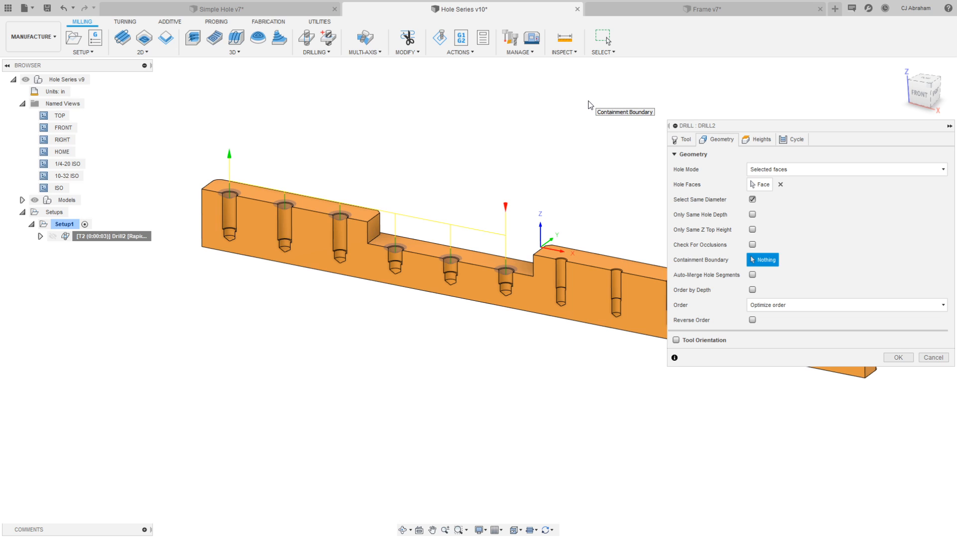
# - Try to add the chamfer face of the first smaller-diameter hole to the Drill2 hole selection
pyautogui.moveTo(668, 125); pyautogui.dragTo(729, 125)
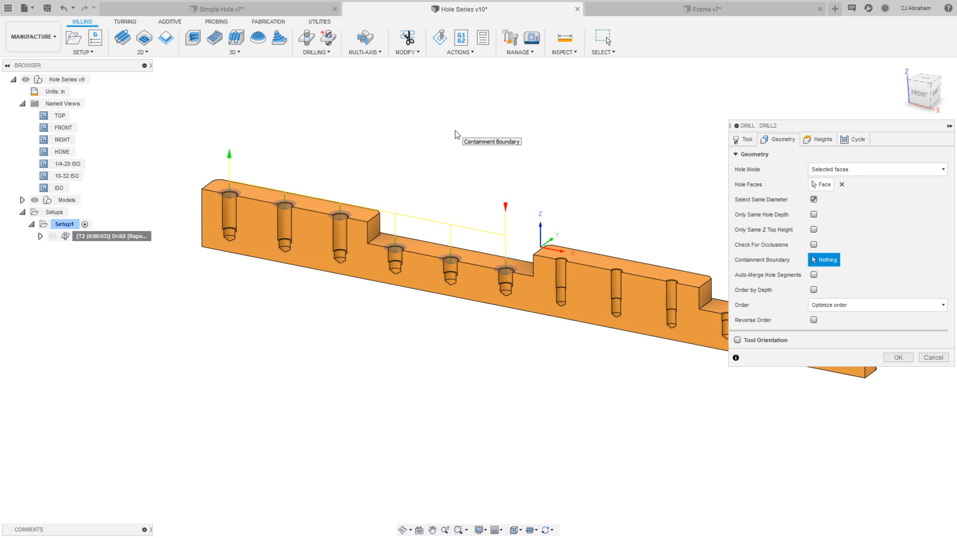
pyautogui.moveTo(599, 160); pyautogui.dragTo(509, 177, button='middle')
pyautogui.scroll(-3, 508, 162)
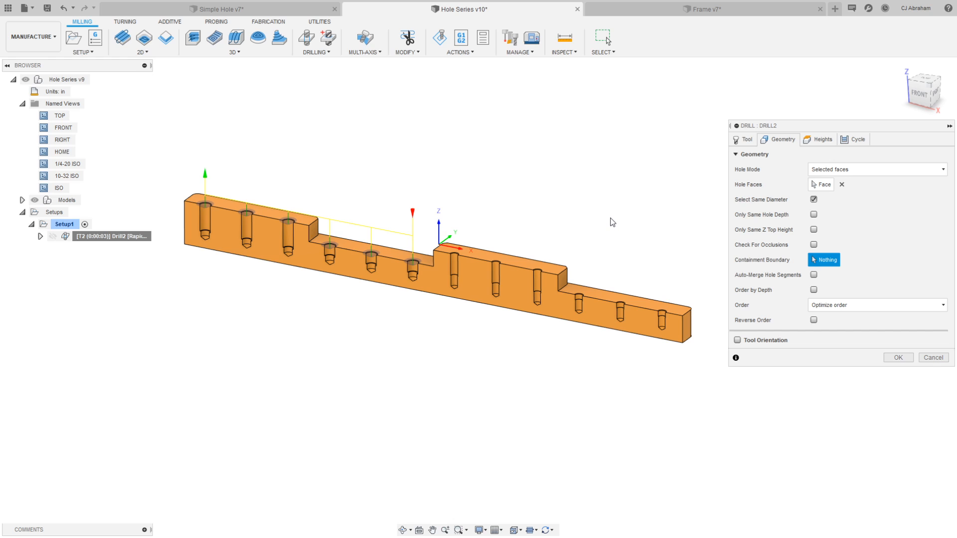
pyautogui.click(821, 184)
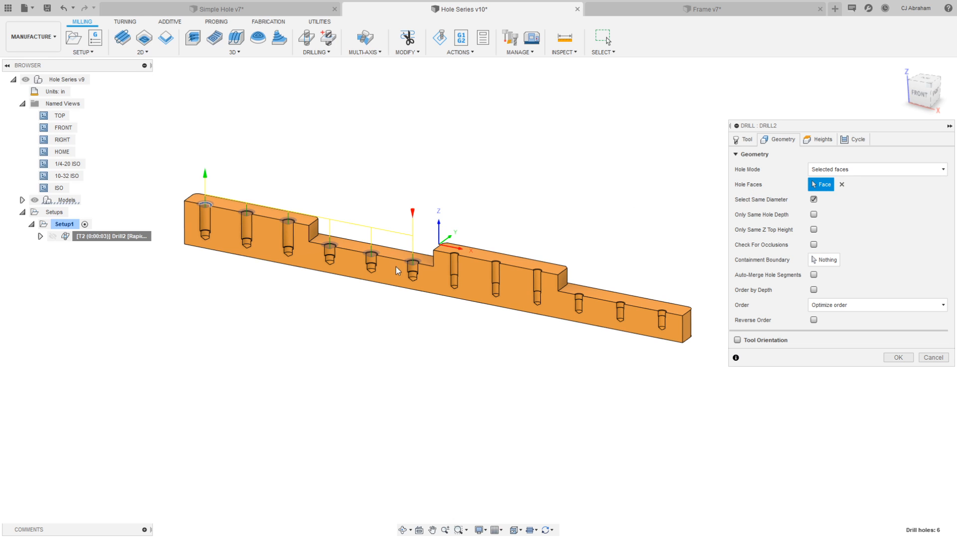
pyautogui.scroll(3, 451, 255)
pyautogui.scroll(5, 454, 251)
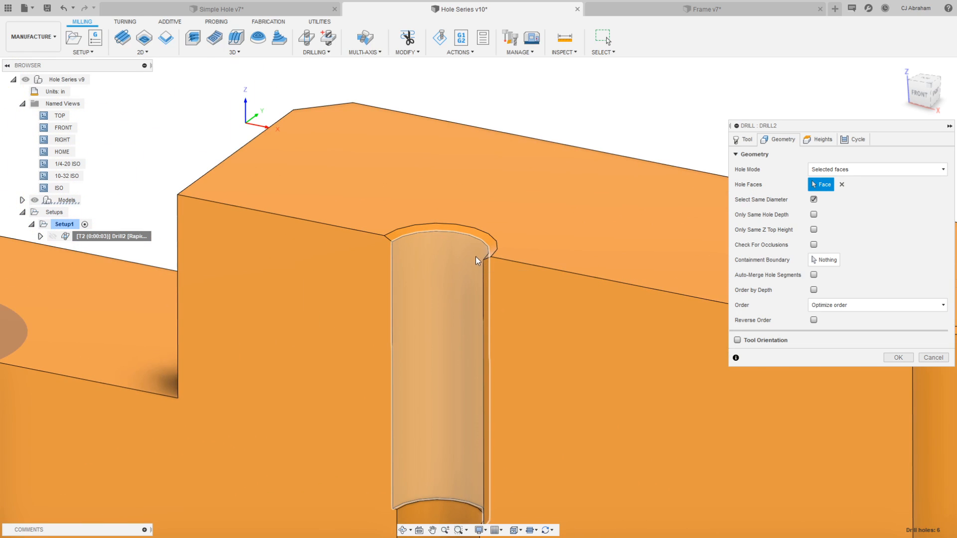
pyautogui.click(483, 241)
pyautogui.scroll(-10, 484, 240)
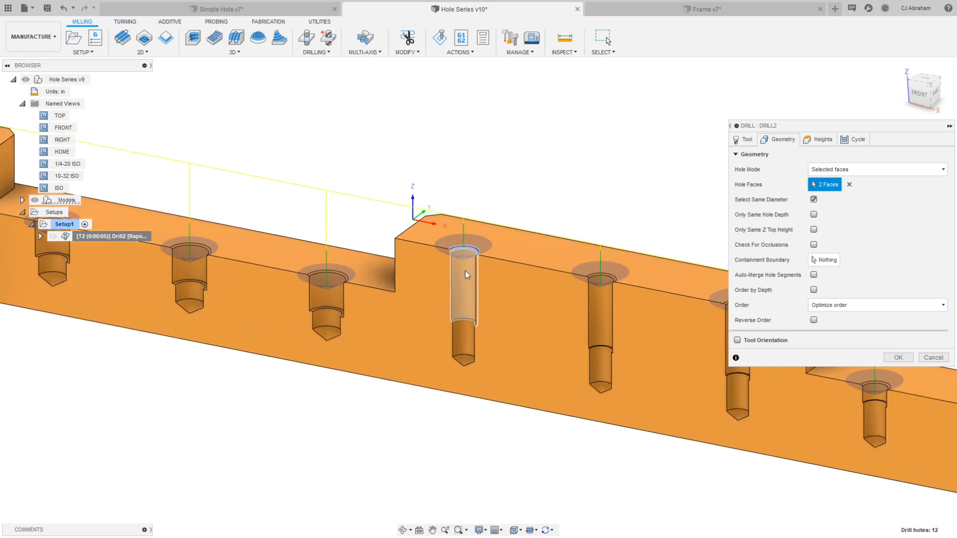
pyautogui.scroll(-3, 474, 271)
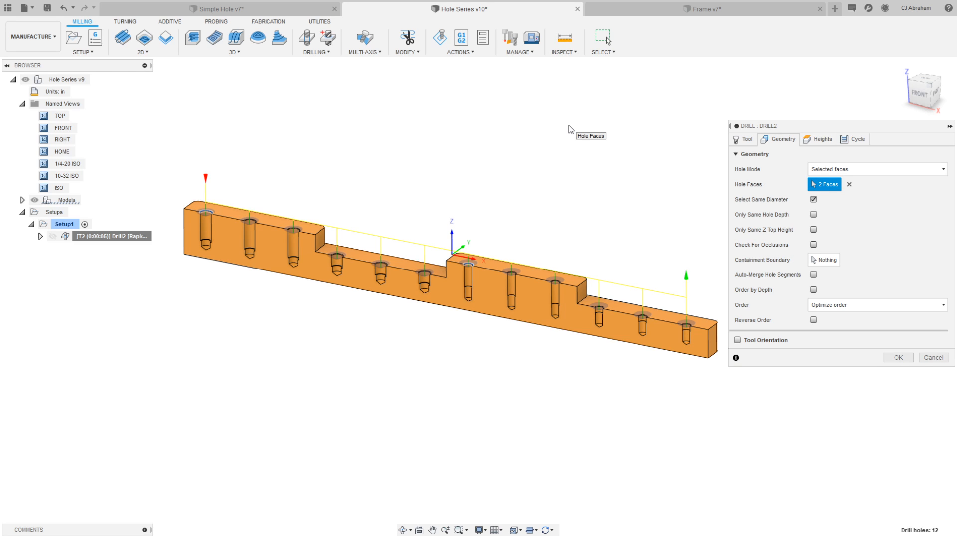
# - Examine from the front how the spot drill meets the hole chamfers and restore the 1/4-20 ISO named view
pyautogui.click(919, 94)
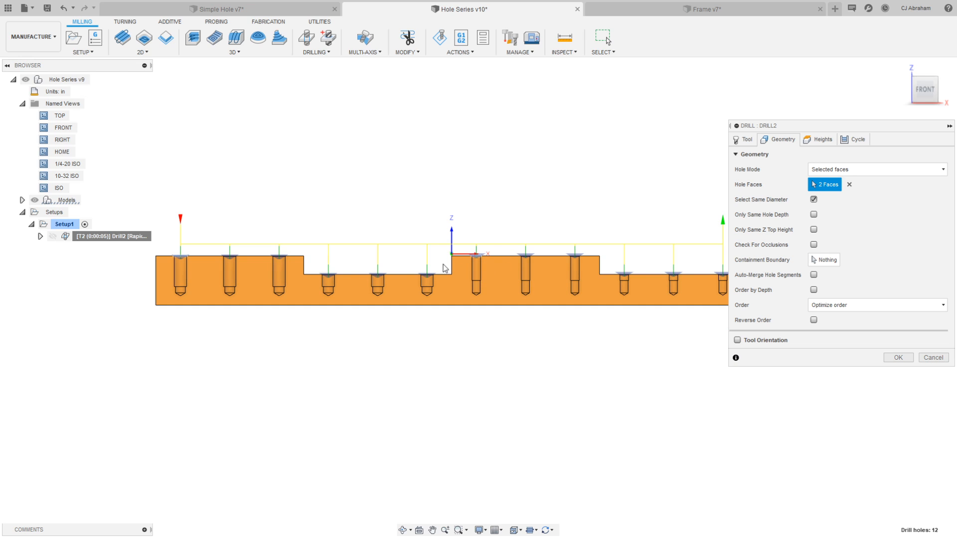
pyautogui.scroll(10, 477, 256)
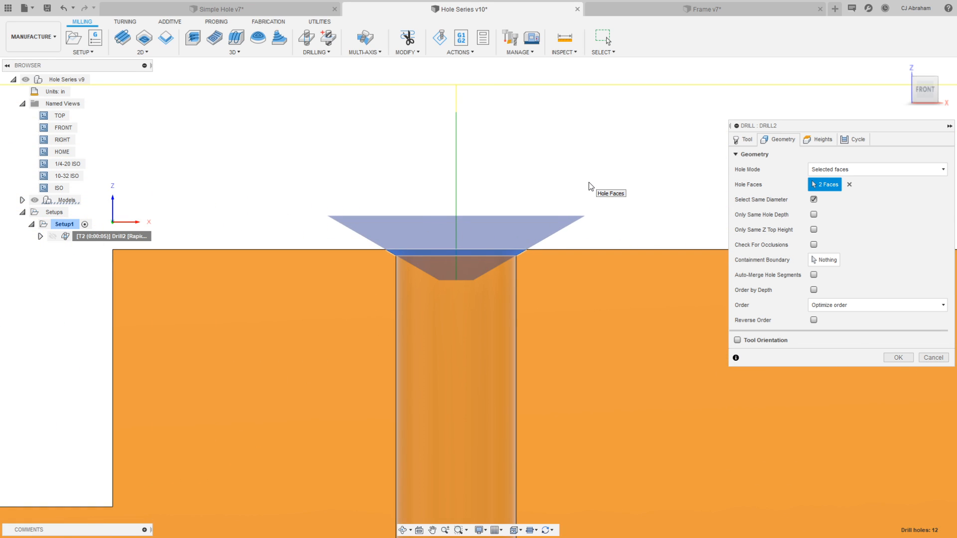
pyautogui.scroll(-10, 629, 231)
pyautogui.scroll(-1, 593, 287)
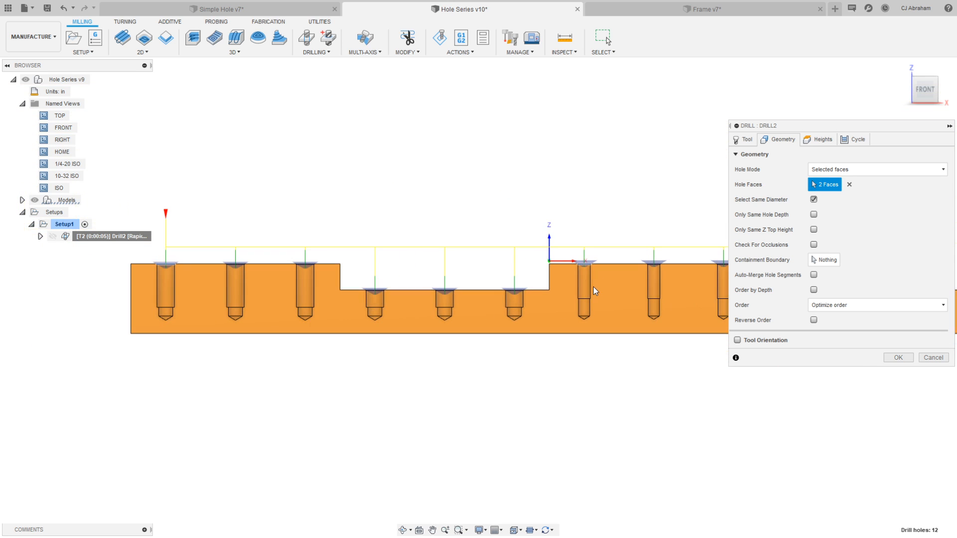
pyautogui.scroll(4, 142, 272)
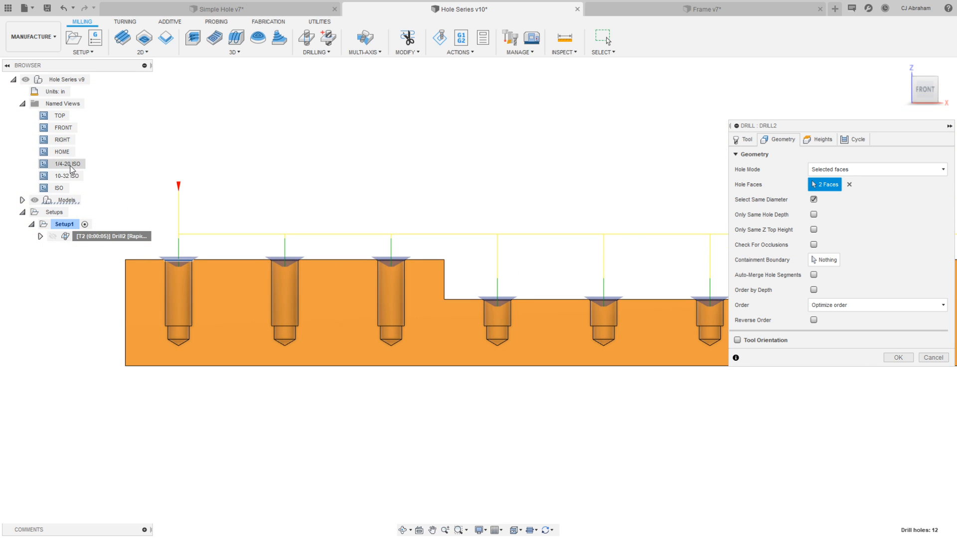
pyautogui.doubleClick(71, 166)
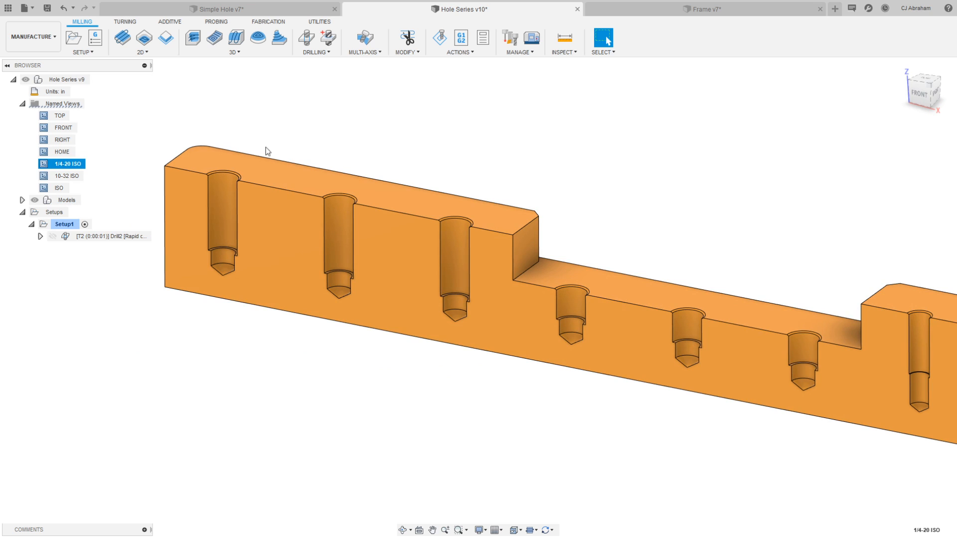
# - Edit the Drill2 operation and add the chamfer face of the first smaller-diameter hole to its hole faces
pyautogui.click(107, 238)
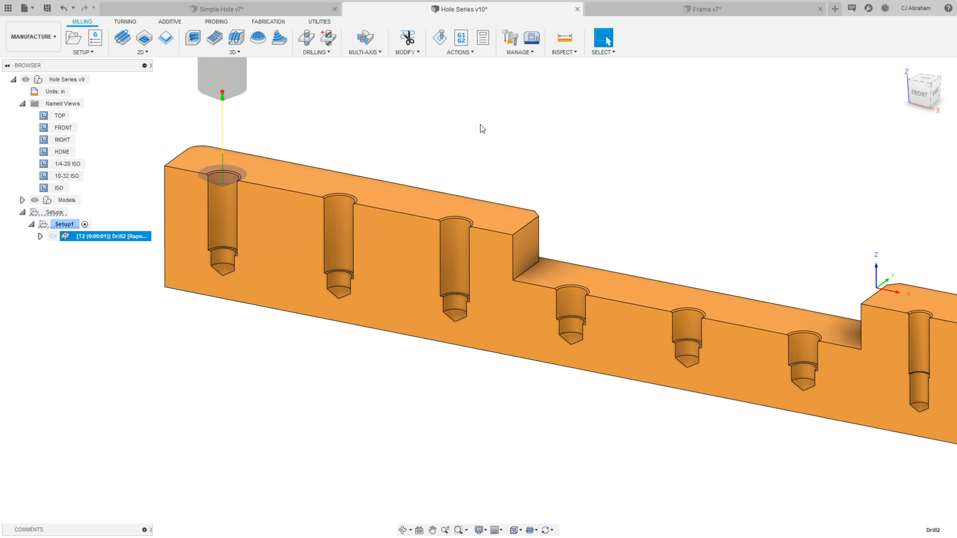
pyautogui.rightClick(105, 236)
pyautogui.click(123, 249)
pyautogui.click(783, 139)
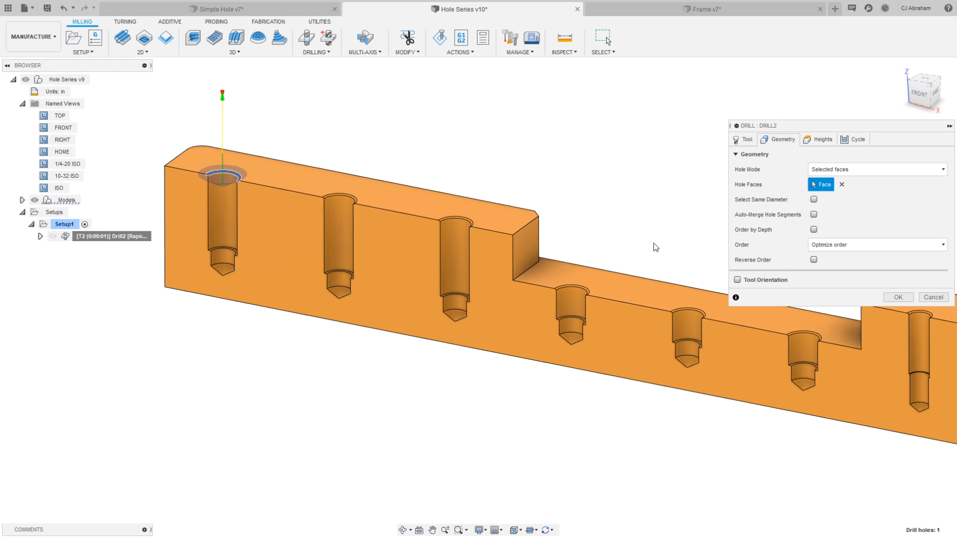
pyautogui.scroll(4, 918, 321)
pyautogui.click(932, 315)
pyautogui.scroll(-4, 723, 329)
pyautogui.scroll(-3, 668, 336)
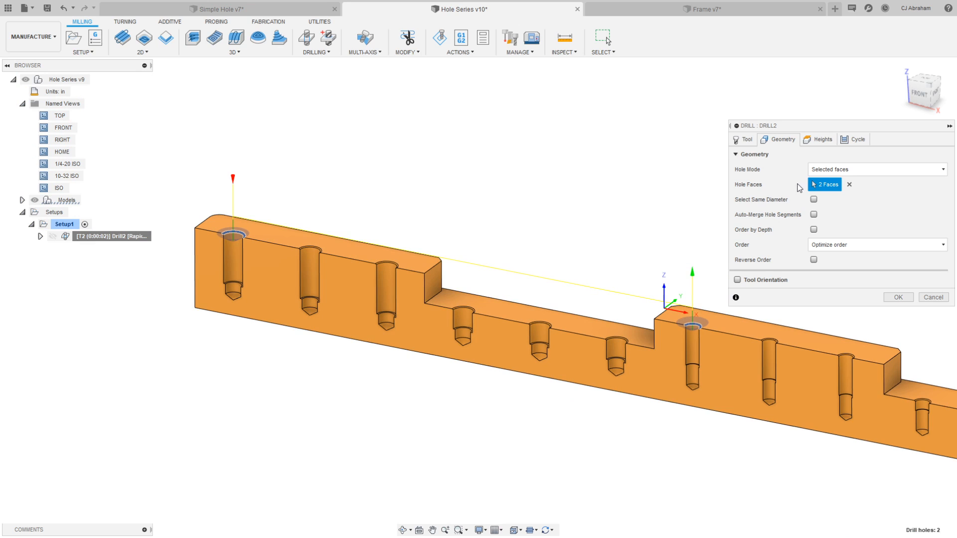
# - Include all holes with the same diameters as the two selected chamfer faces and generate the Drill2 operation
pyautogui.click(814, 200)
pyautogui.scroll(-3, 521, 177)
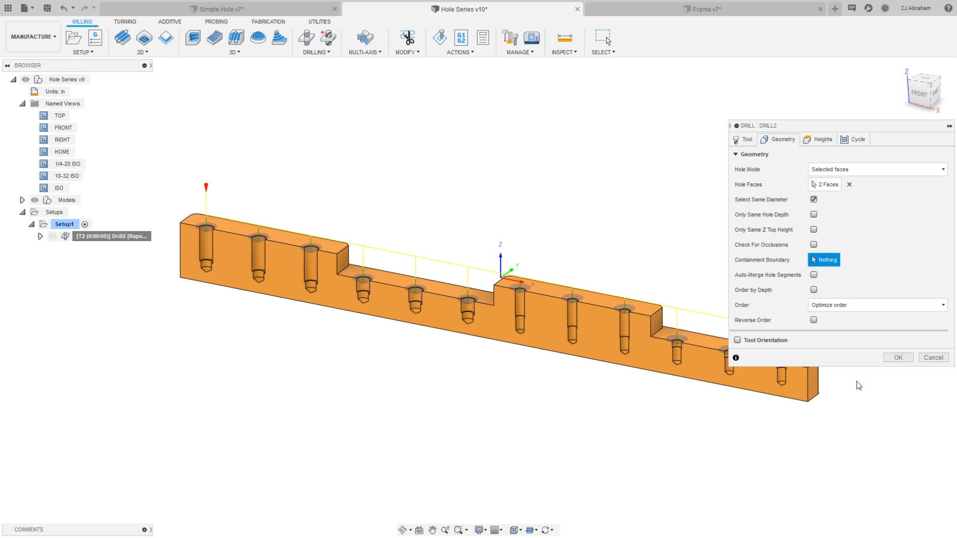
pyautogui.click(899, 358)
pyautogui.moveTo(553, 169)
pyautogui.mouseDown(button='middle')
pyautogui.moveTo(538, 160)
pyautogui.moveTo(561, 158)
pyautogui.mouseUp(button='middle')
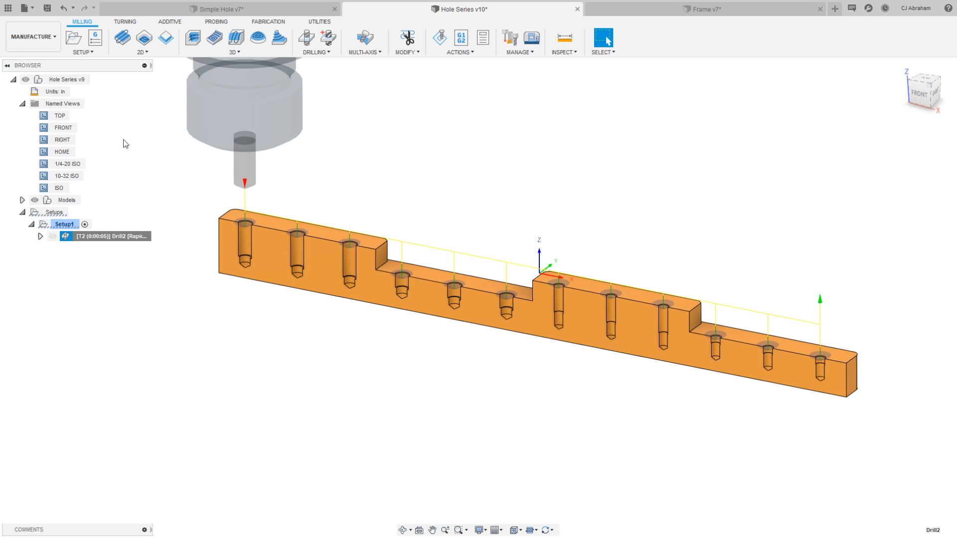
# - Restore the 1/4-20 ISO named view, start a new drill operation and filter its tool selection to hole-making drills
pyautogui.doubleClick(78, 165)
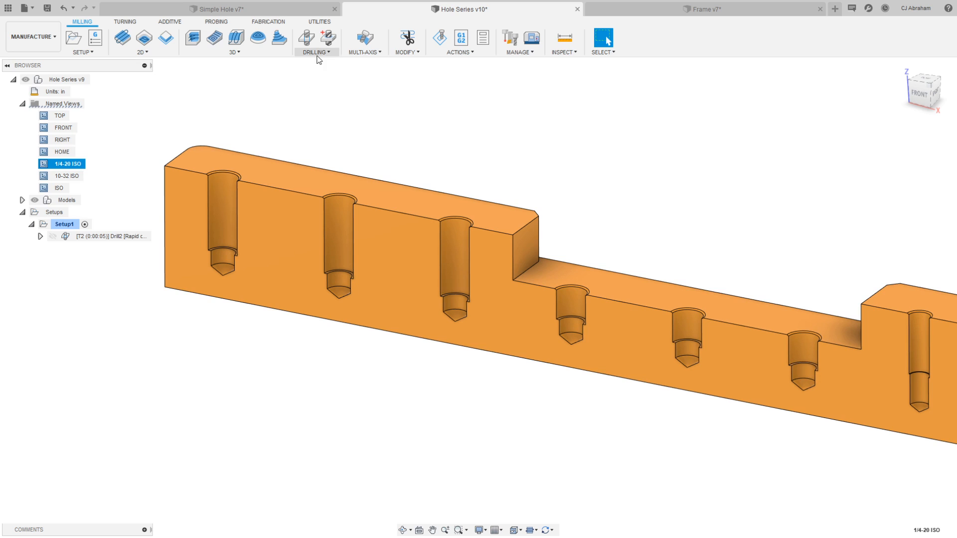
pyautogui.click(306, 38)
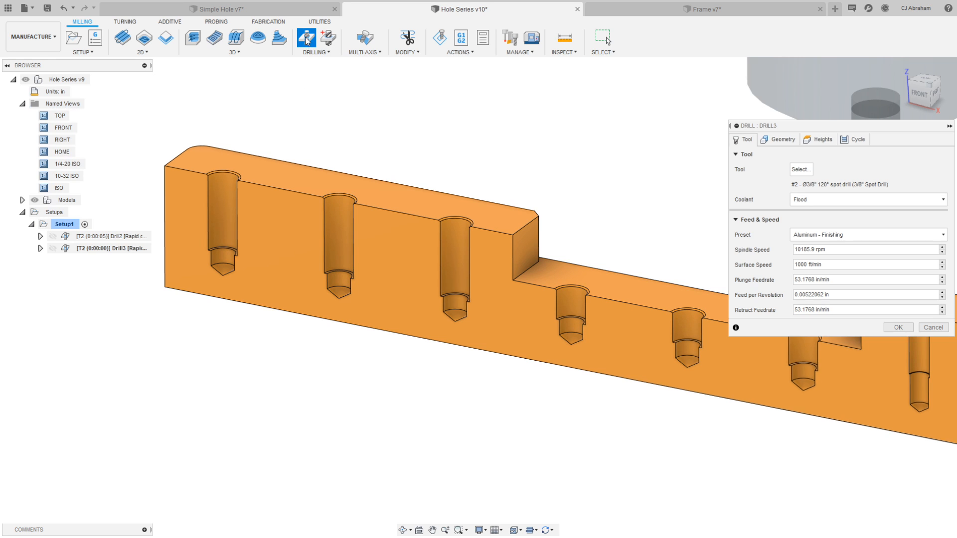
pyautogui.click(801, 169)
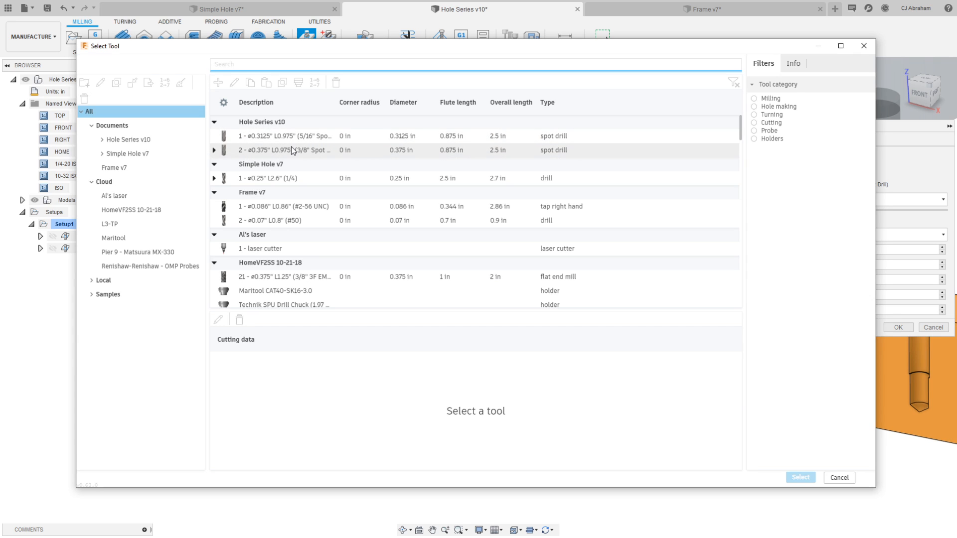
pyautogui.click(754, 106)
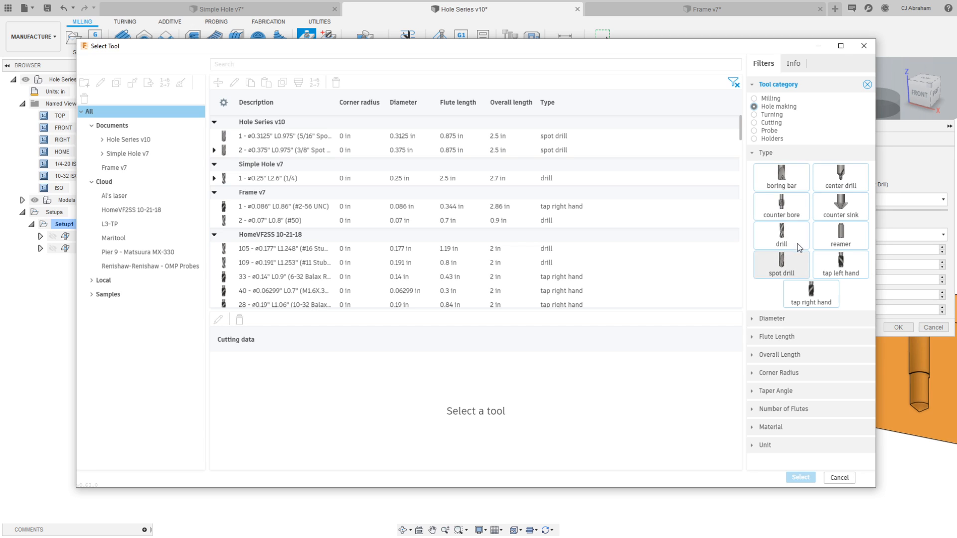
pyautogui.click(781, 234)
# - Search the tool library for "#7" and assign the 0.201 in #7 drill from Sample Tools - Inch with the Aluminum - Drilling preset
pyautogui.click(311, 64)
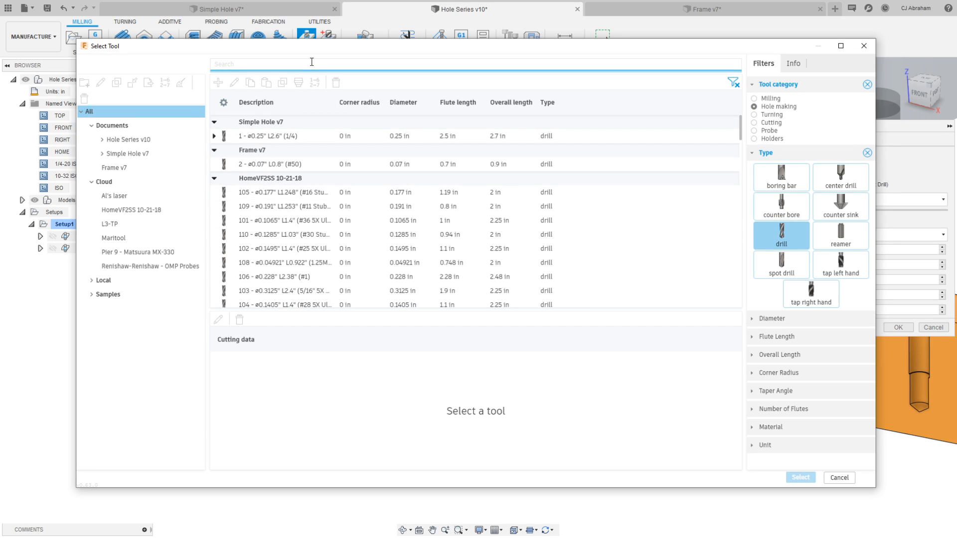
pyautogui.write('#7')
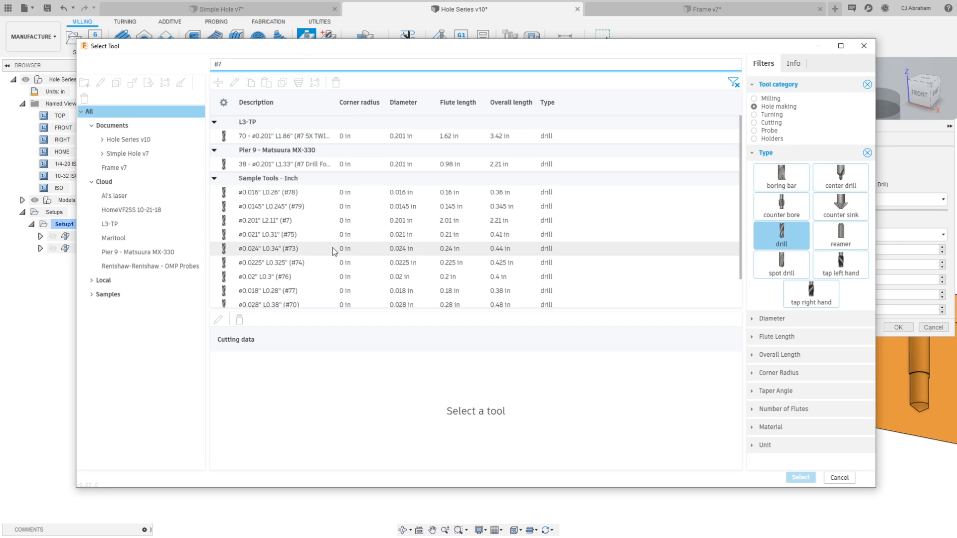
pyautogui.scroll(-2, 328, 254)
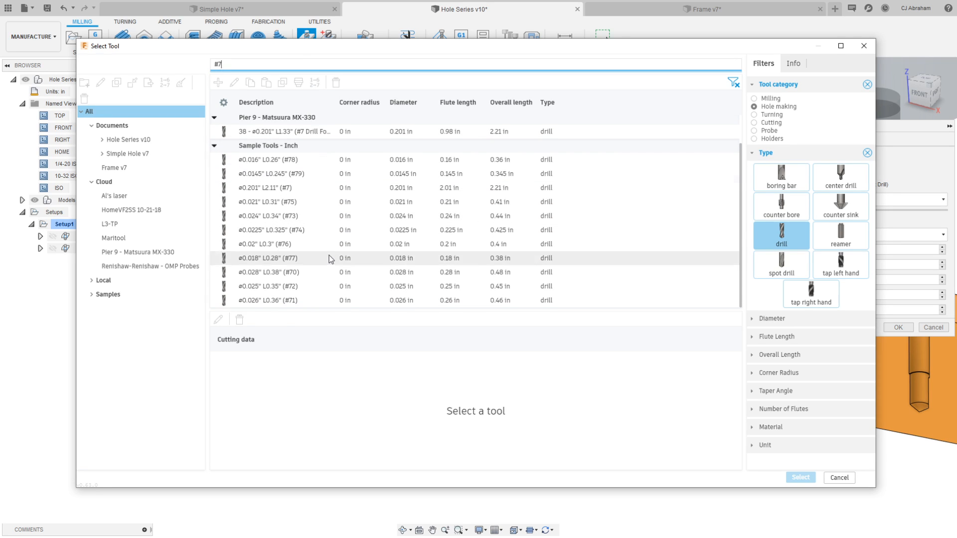
pyautogui.scroll(1, 329, 255)
pyautogui.click(274, 218)
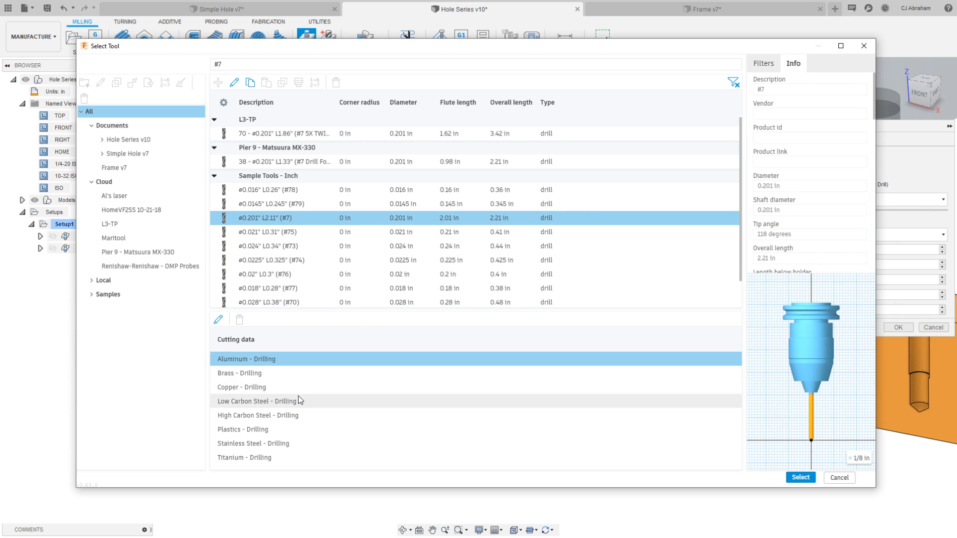
pyautogui.click(800, 478)
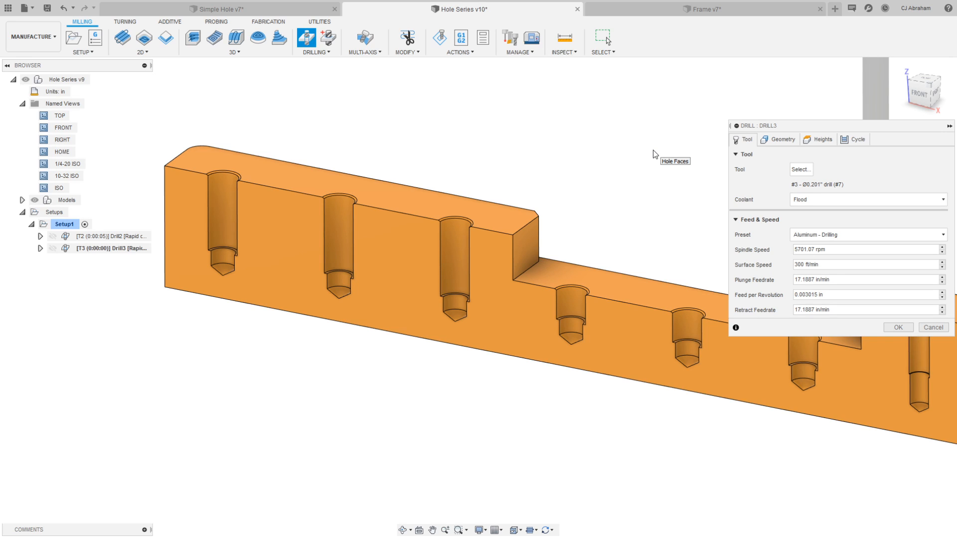
# - Pick the narrow lower cylindrical face of the first hole as drilling geometry and enable Auto-Merge Hole Segments
pyautogui.click(782, 140)
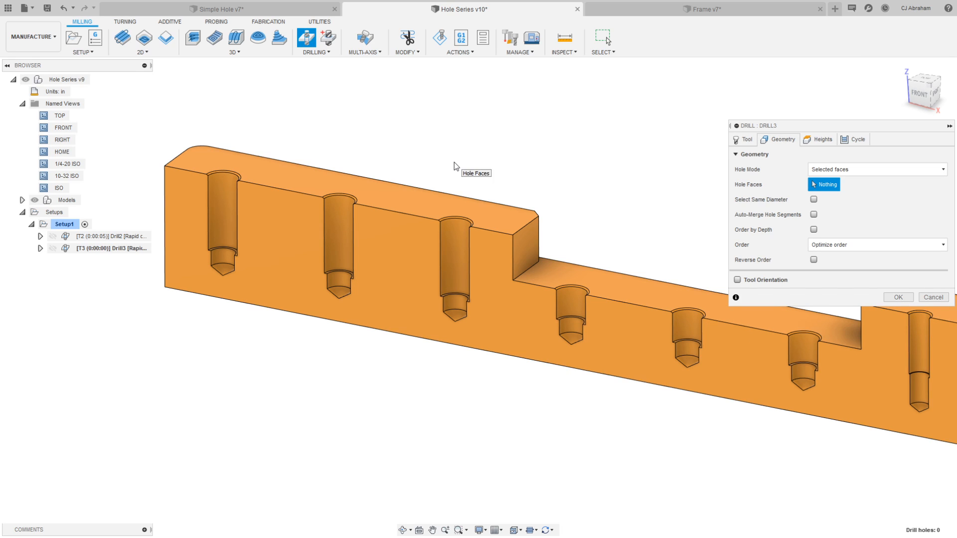
pyautogui.click(223, 256)
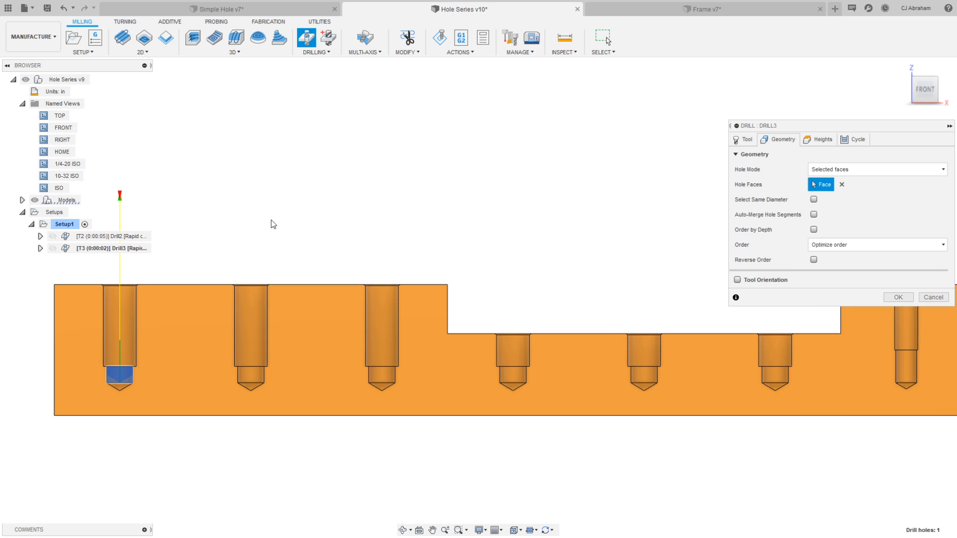
pyautogui.scroll(6, 354, 183)
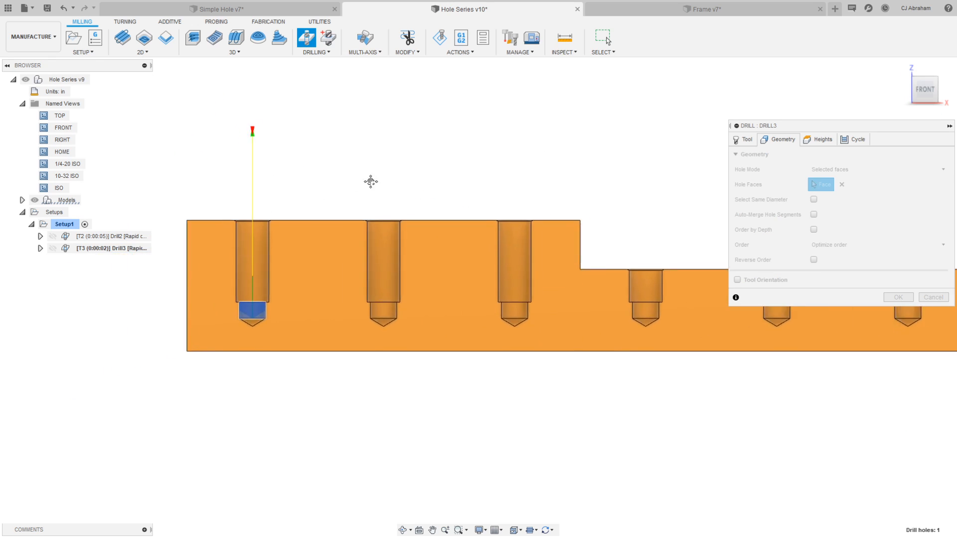
pyautogui.scroll(2, 394, 327)
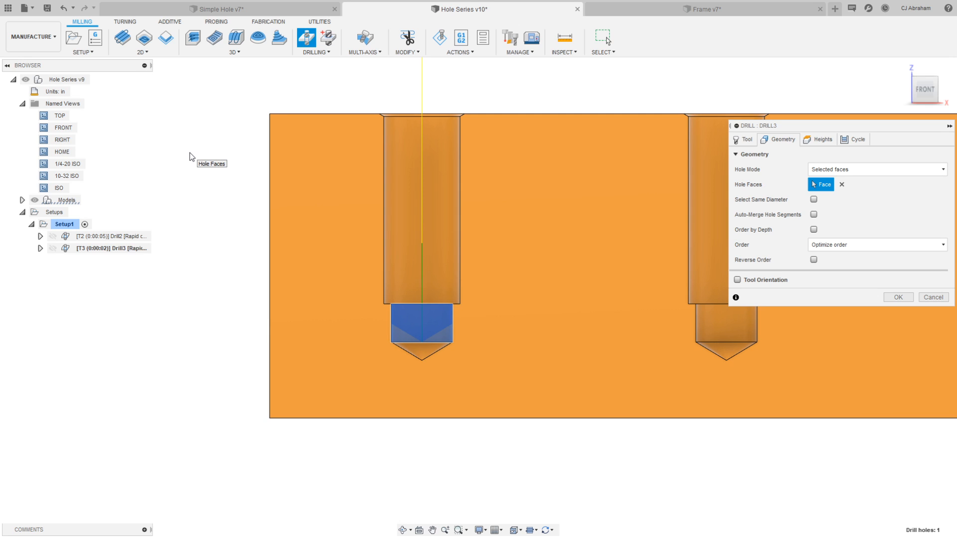
pyautogui.click(814, 215)
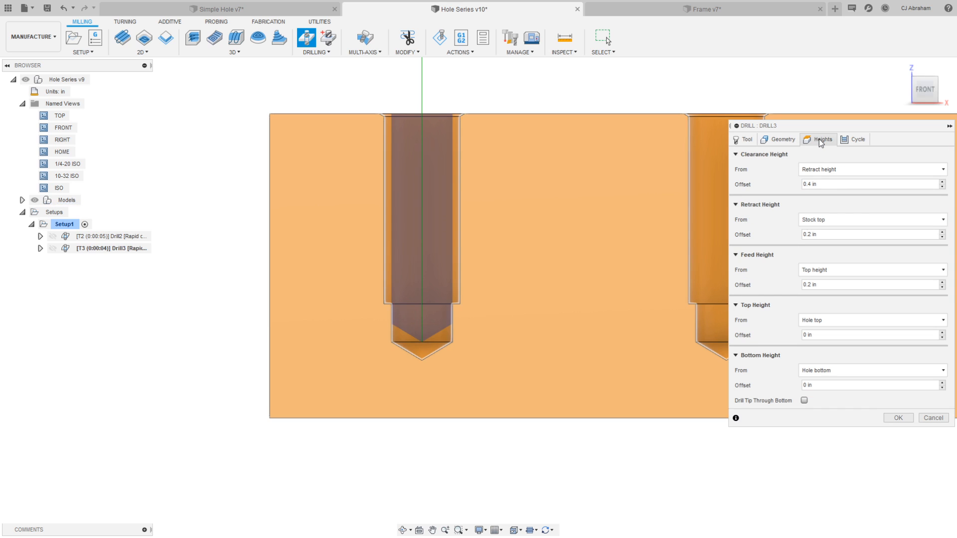
# - Enable Drill Tip Through Bottom for the #7 drill and include all holes of the same diameter as the selected face
pyautogui.click(819, 139)
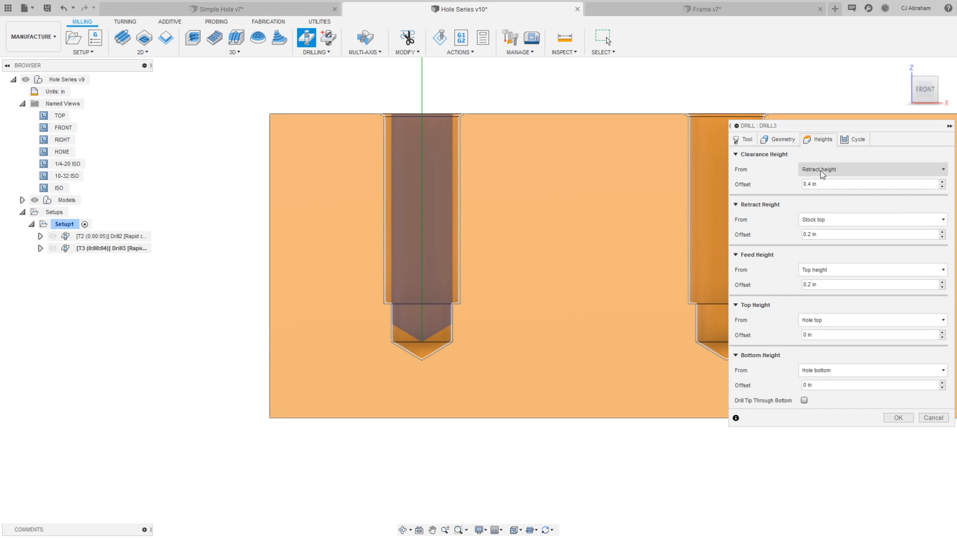
pyautogui.click(804, 401)
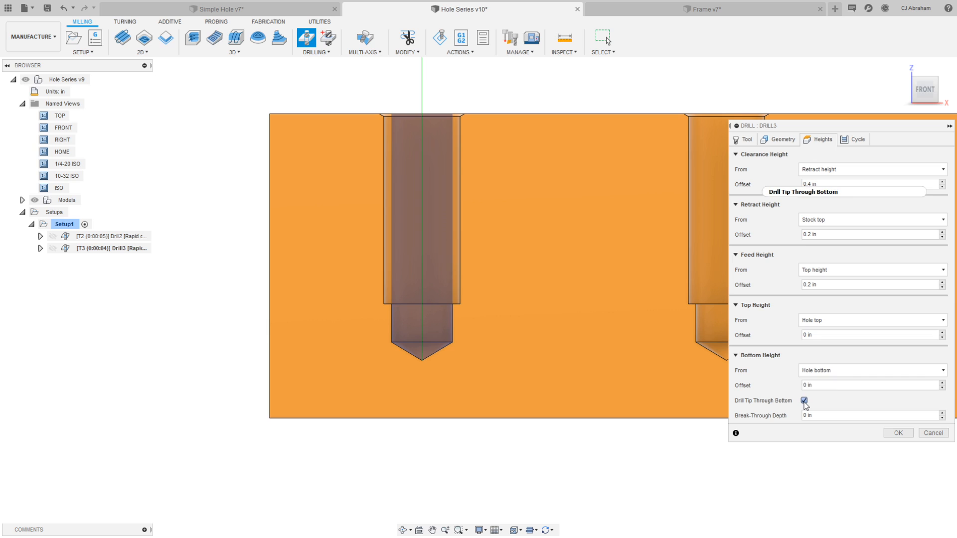
pyautogui.moveTo(805, 406)
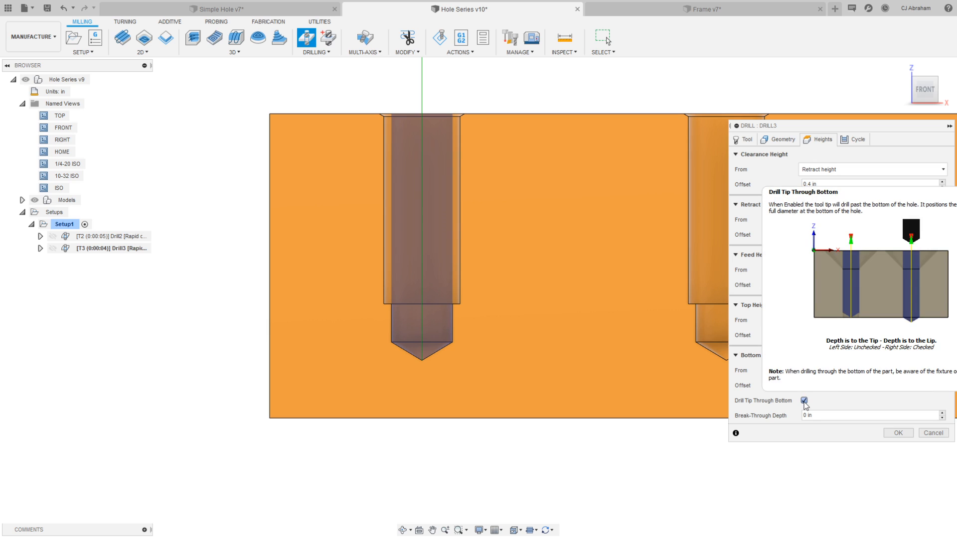
pyautogui.click(789, 140)
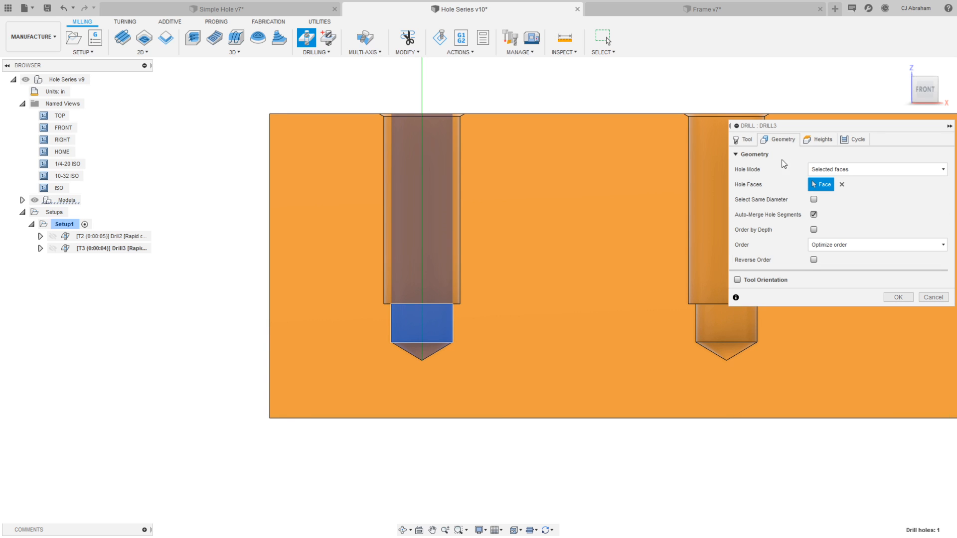
pyautogui.click(814, 199)
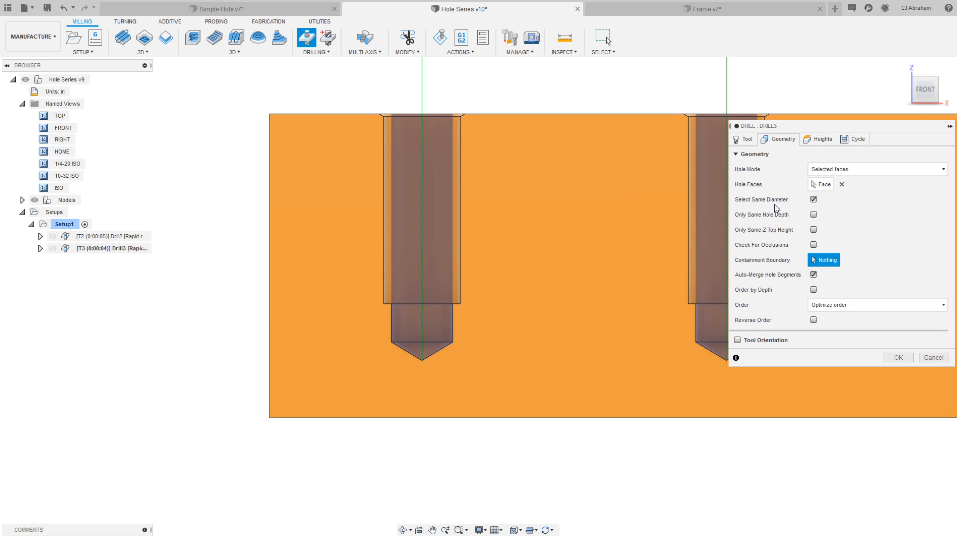
# - Restore the 1/4-20 ISO named view and review the tool settings of the existing spot drill operation
pyautogui.click(68, 166)
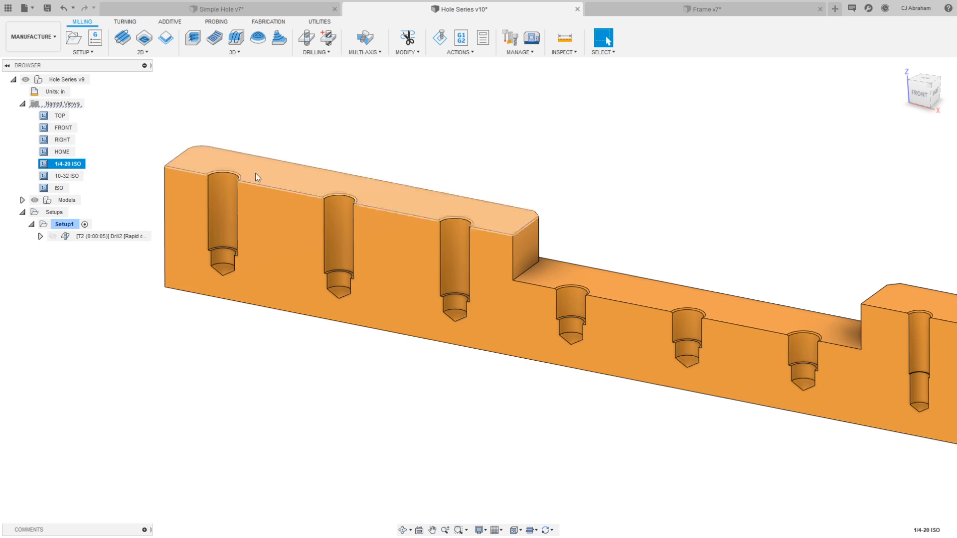
pyautogui.rightClick(109, 237)
pyautogui.click(122, 243)
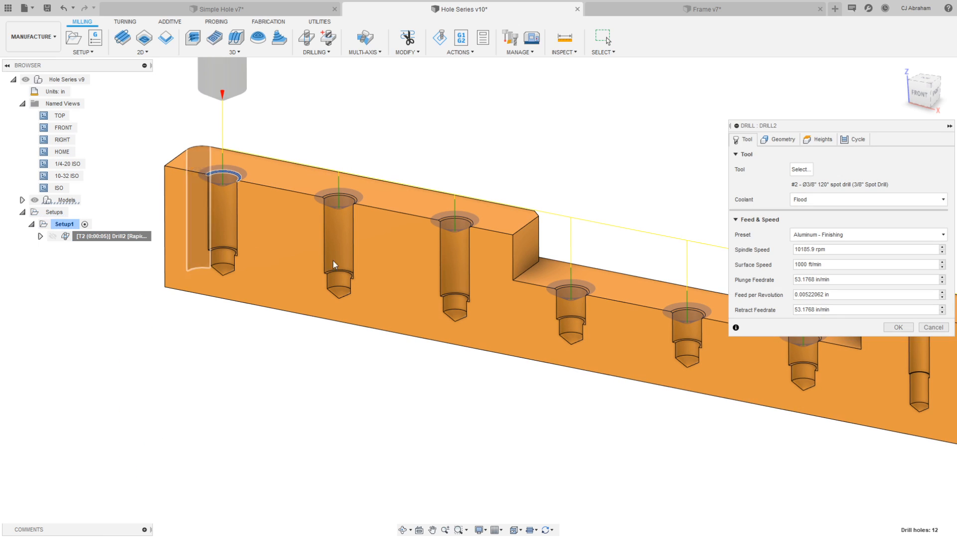
pyautogui.click(941, 327)
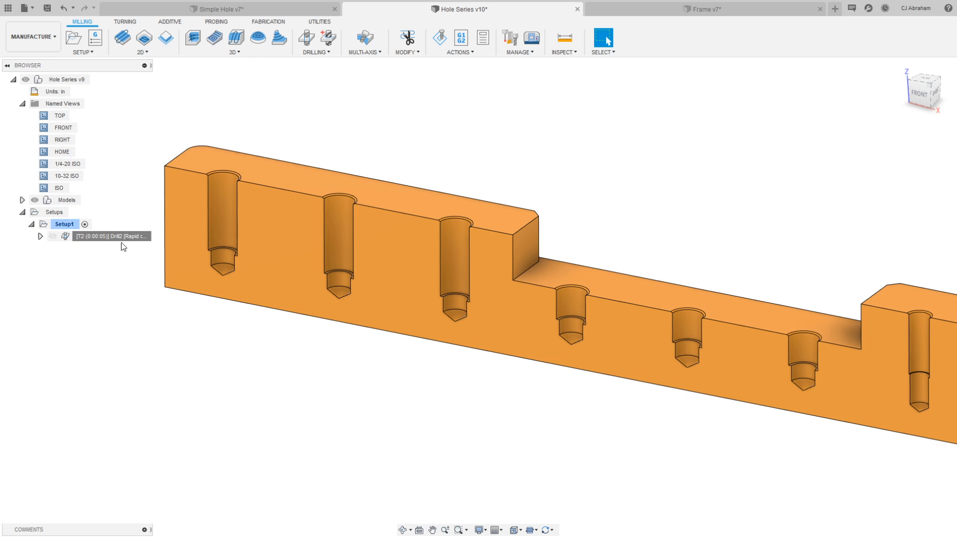
# - Start a new drill operation and assign the document's 0.201 in #7 drill as its tool
pyautogui.click(307, 40)
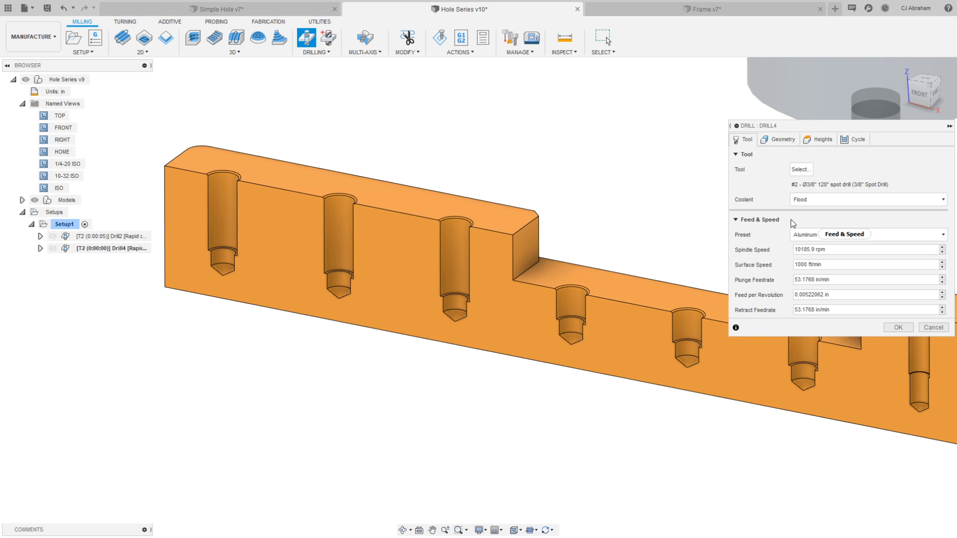
pyautogui.click(800, 170)
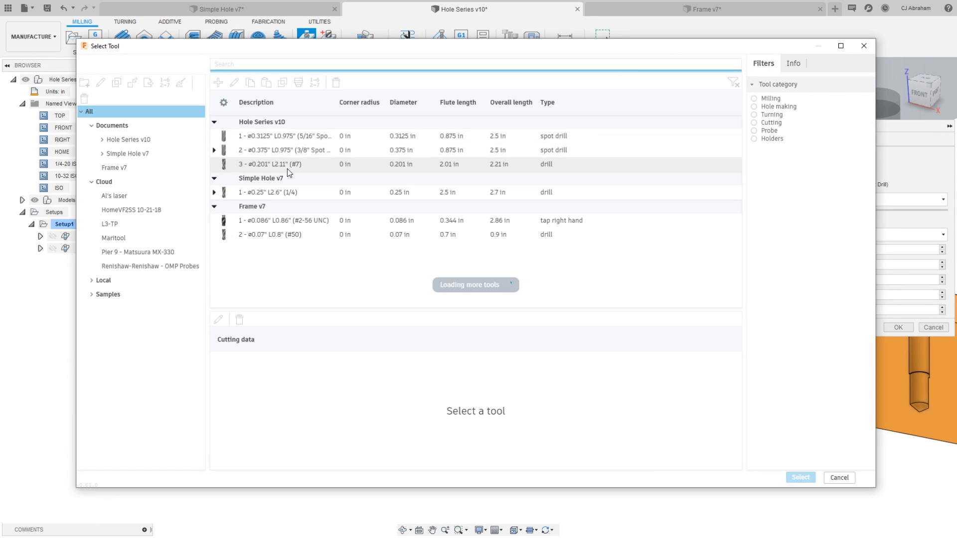
pyautogui.click(285, 164)
pyautogui.click(801, 478)
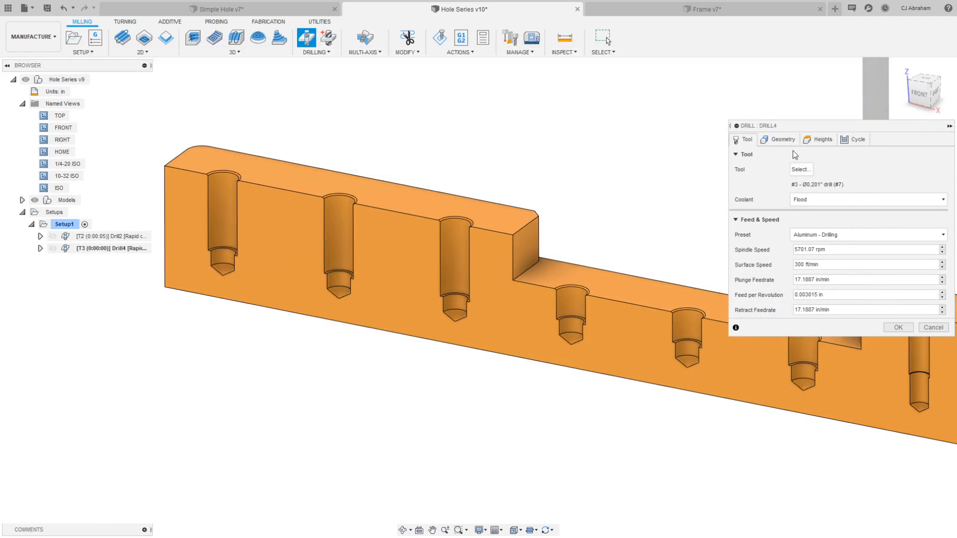
# - Drill from the first hole's narrow lower cylindrical face with Select Same Diameter and Auto-Merge Hole Segments enabled, and generate the operation
pyautogui.click(779, 140)
pyautogui.click(225, 257)
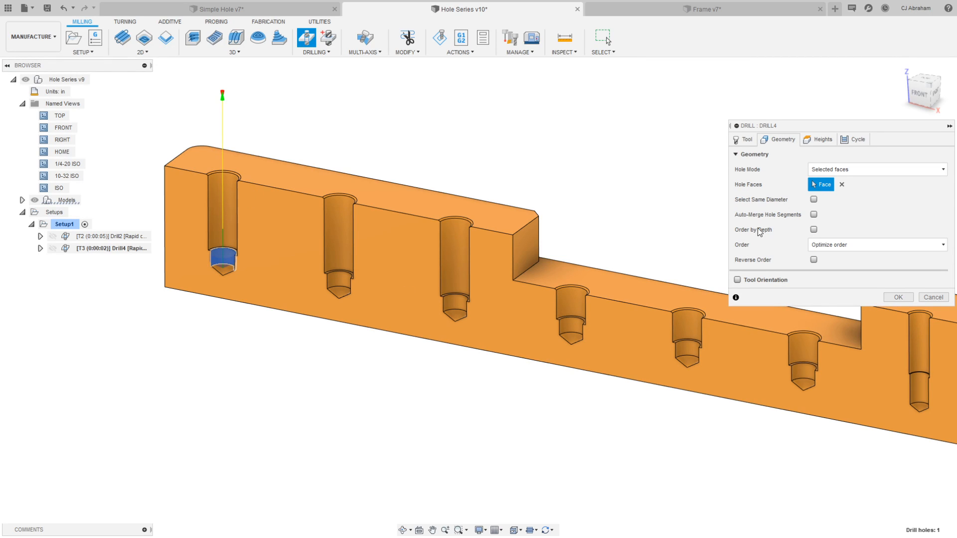
pyautogui.click(822, 140)
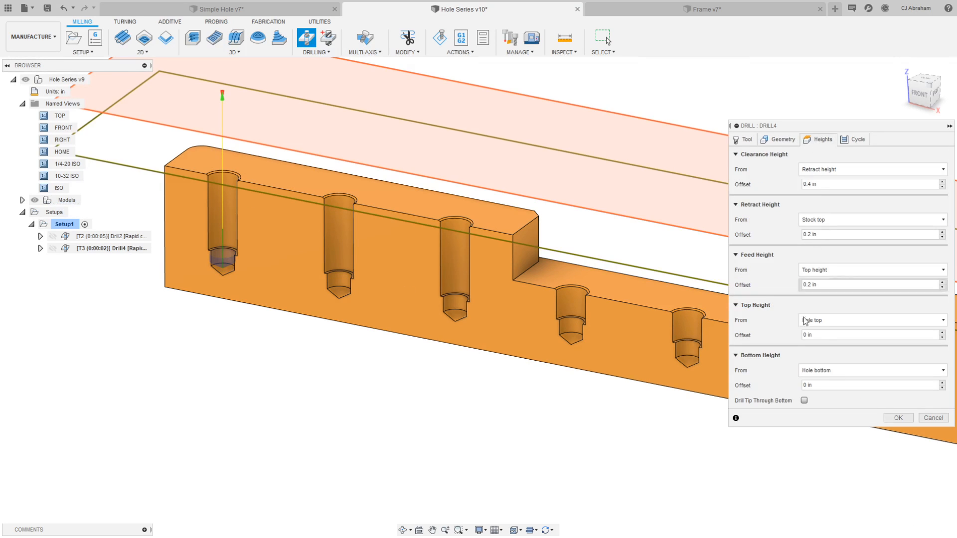
pyautogui.click(779, 139)
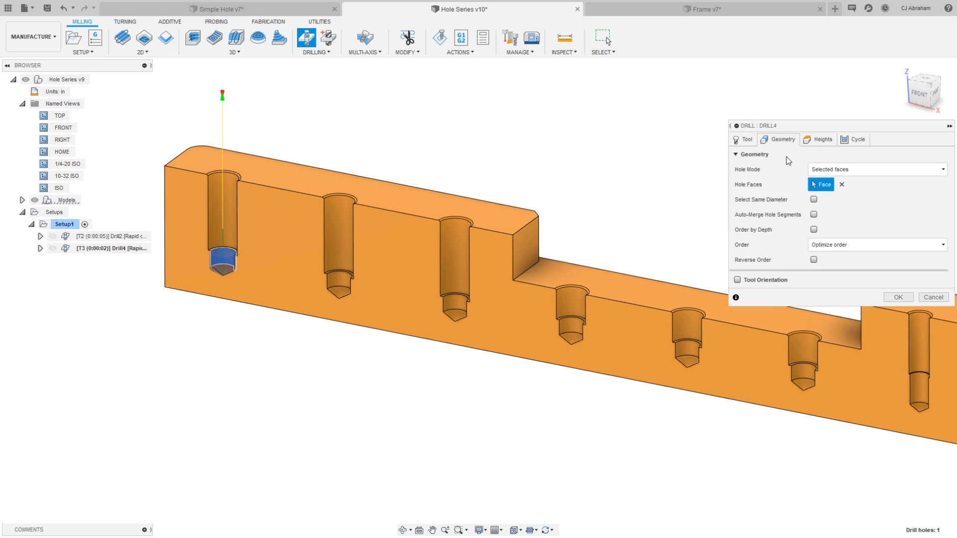
pyautogui.click(814, 209)
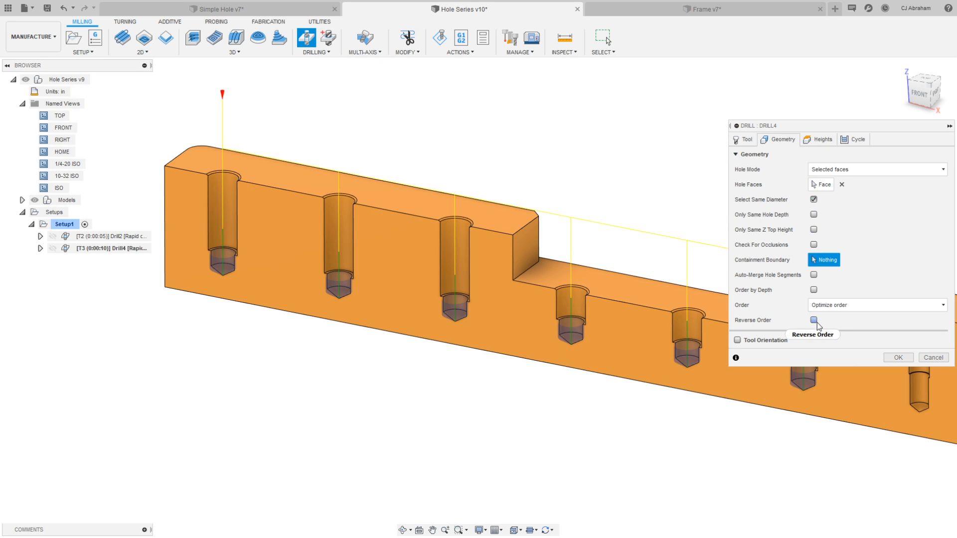
pyautogui.click(814, 275)
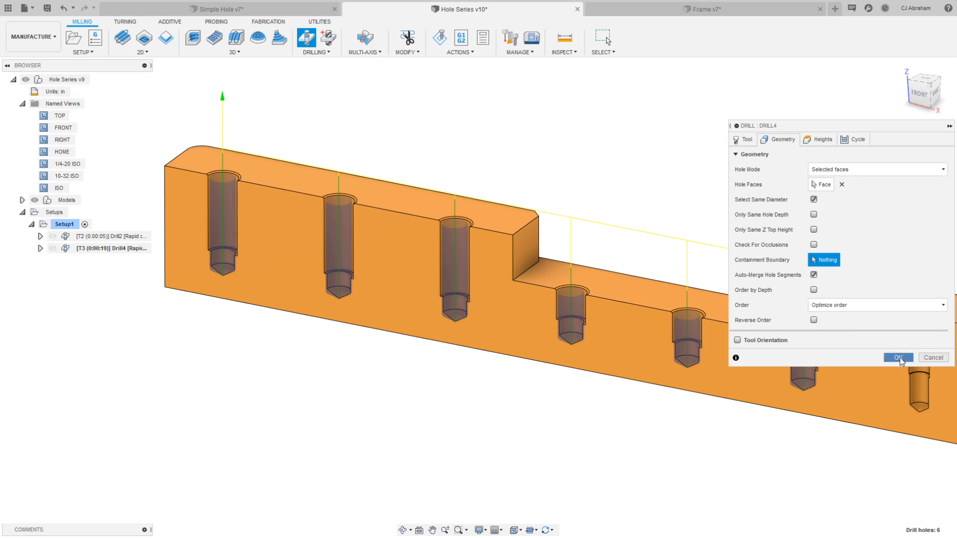
pyautogui.click(898, 357)
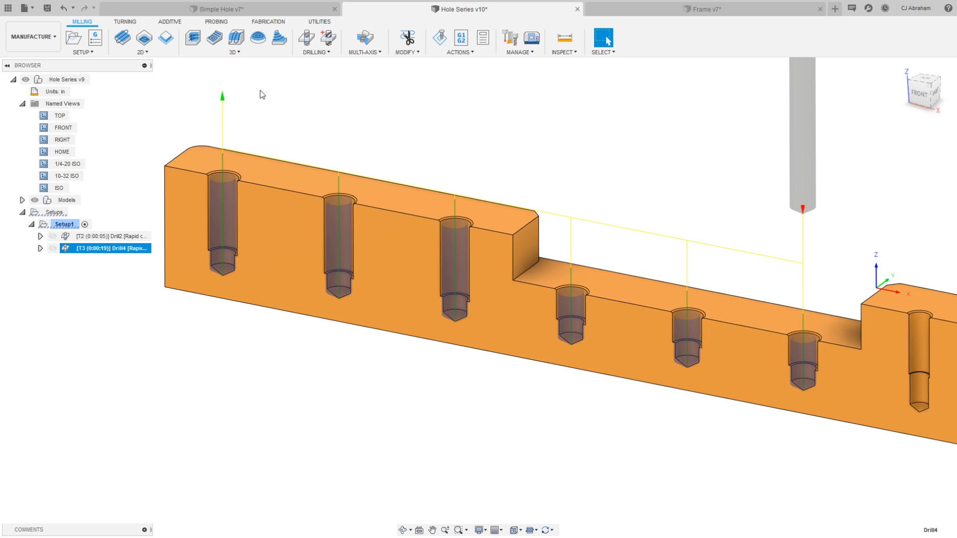
# - Widen the browser, reopen the #7 drill operation's geometry settings, and switch Select Same Diameter off and back on
pyautogui.moveTo(152, 65); pyautogui.dragTo(288, 67)
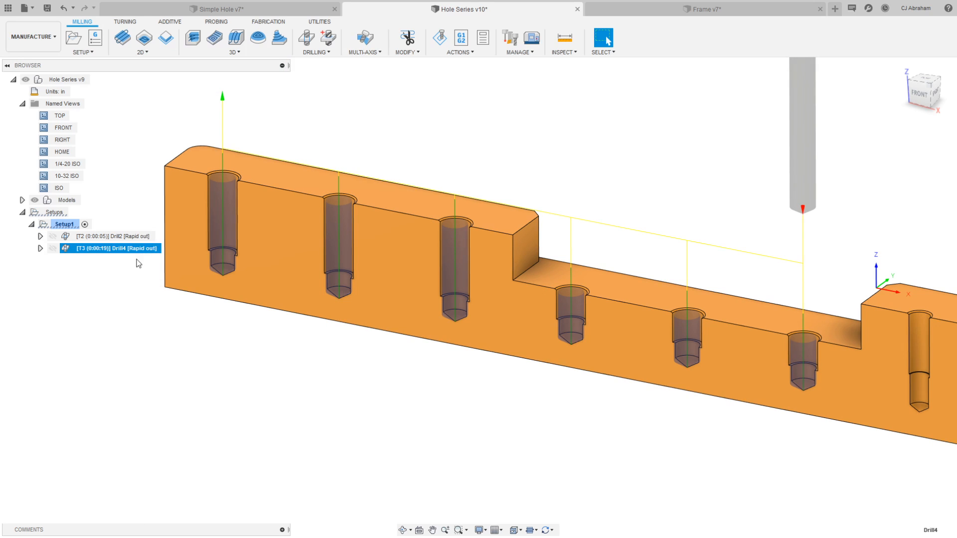
pyautogui.rightClick(118, 249)
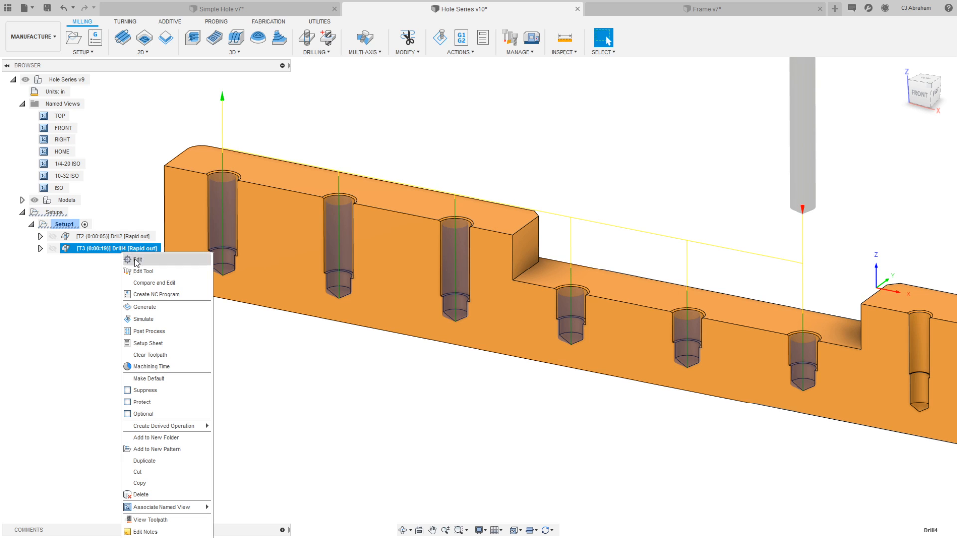
pyautogui.click(139, 260)
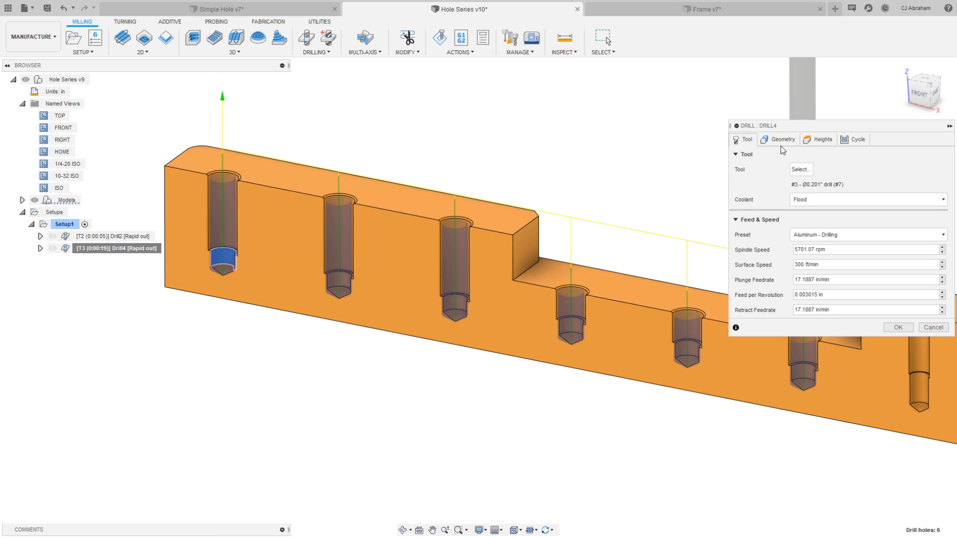
pyautogui.click(782, 140)
pyautogui.moveTo(596, 145); pyautogui.dragTo(543, 190, button='middle')
pyautogui.scroll(-3, 573, 152)
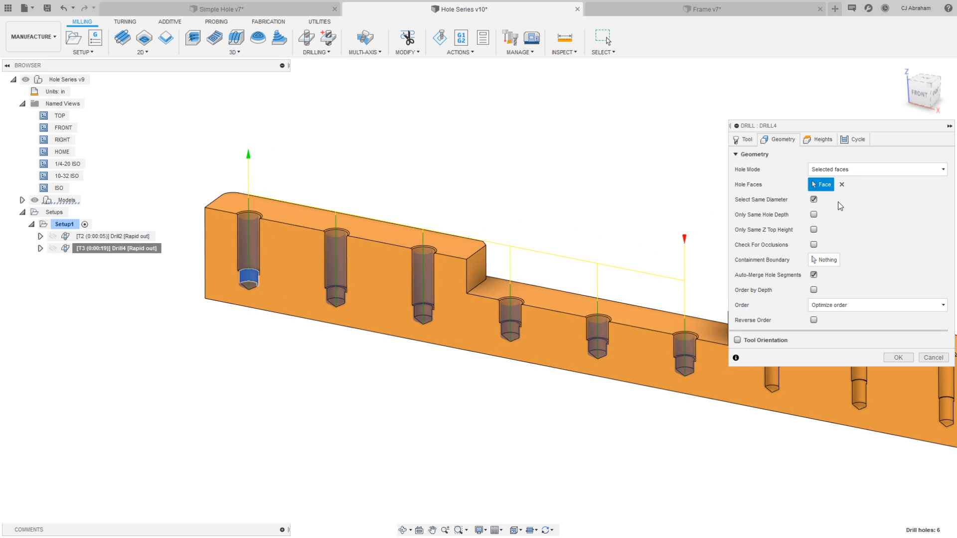
pyautogui.click(814, 200)
pyautogui.click(814, 200)
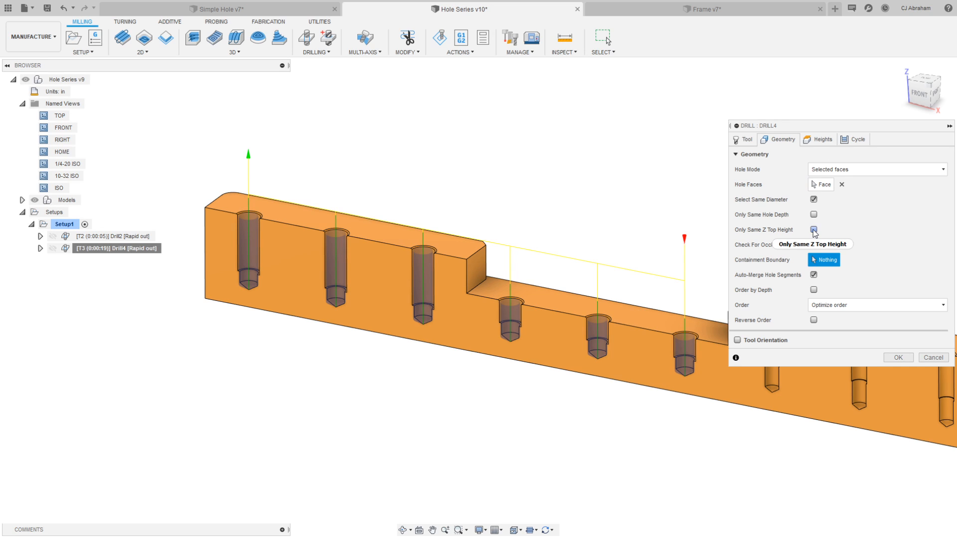
# - Enable Only Same Z Top Height and replace the hole selection with the first hole's wide upper cylindrical face
pyautogui.click(814, 230)
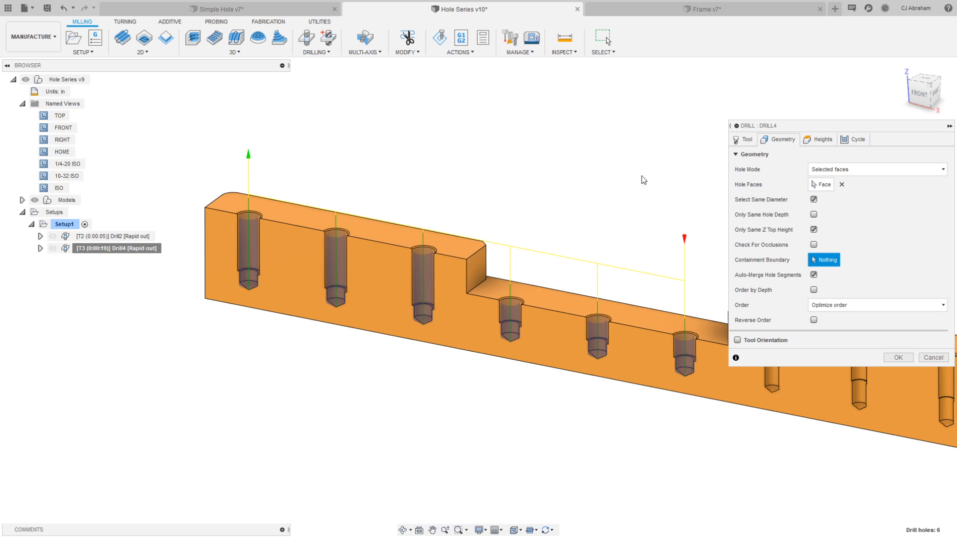
pyautogui.click(842, 184)
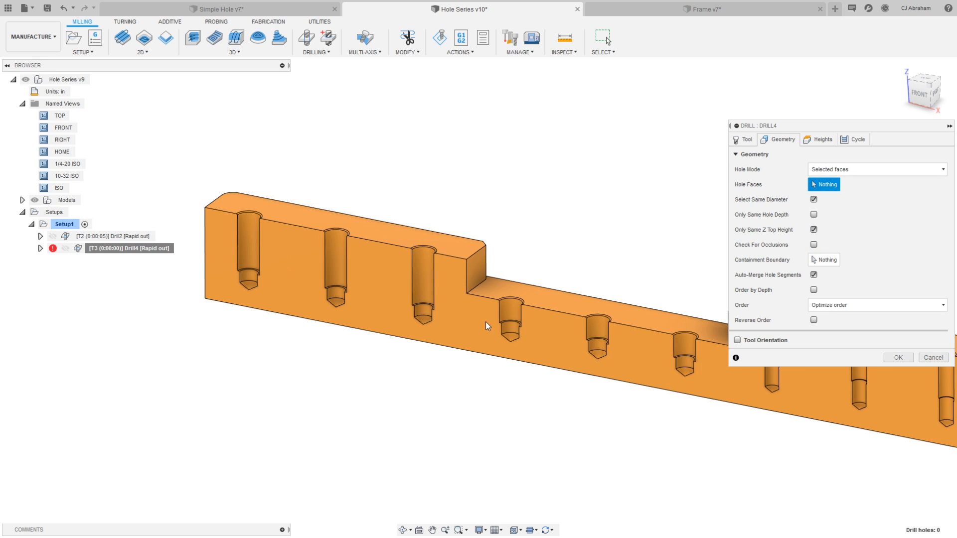
pyautogui.click(254, 280)
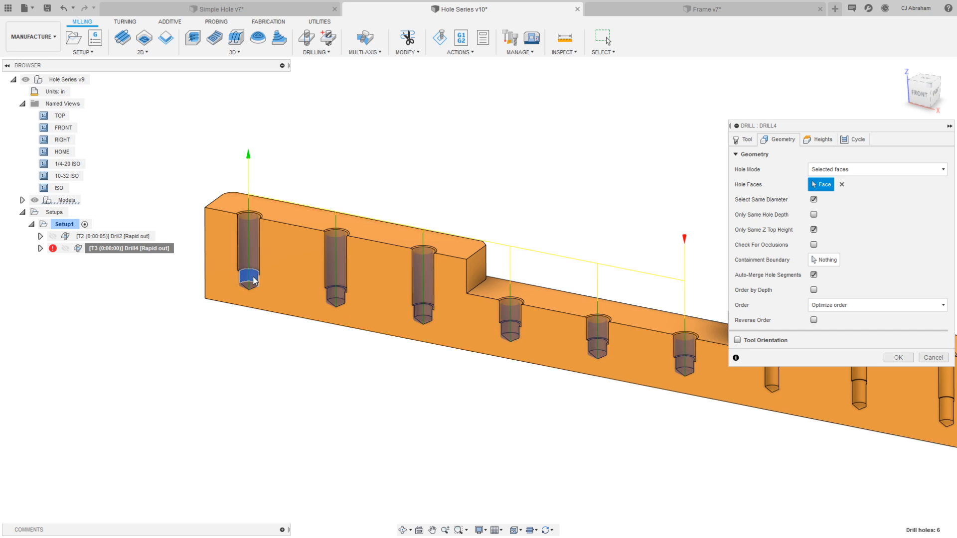
pyautogui.click(246, 240)
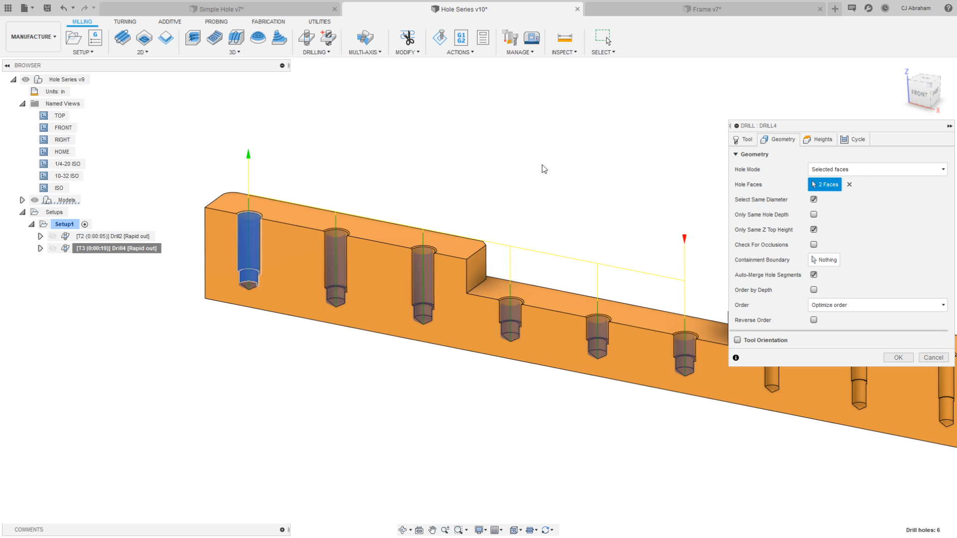
pyautogui.click(849, 184)
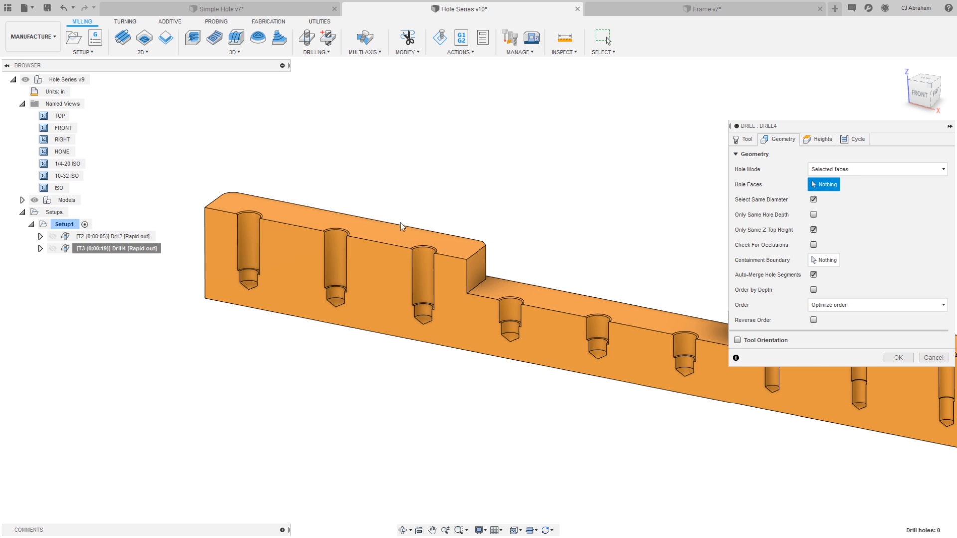
pyautogui.click(249, 246)
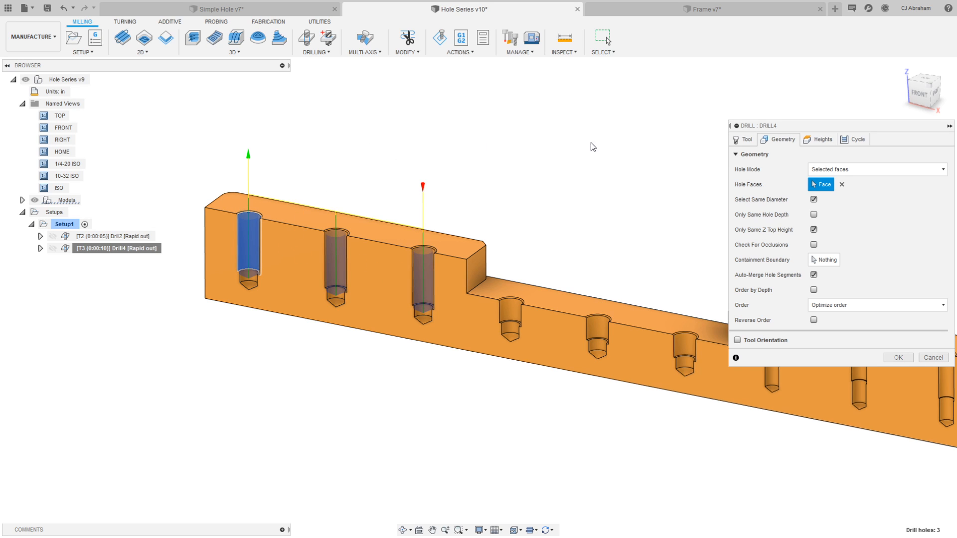
# - Toggle Only Same Z Top Height repeatedly to compare which holes it includes, leaving the option disabled
pyautogui.click(814, 230)
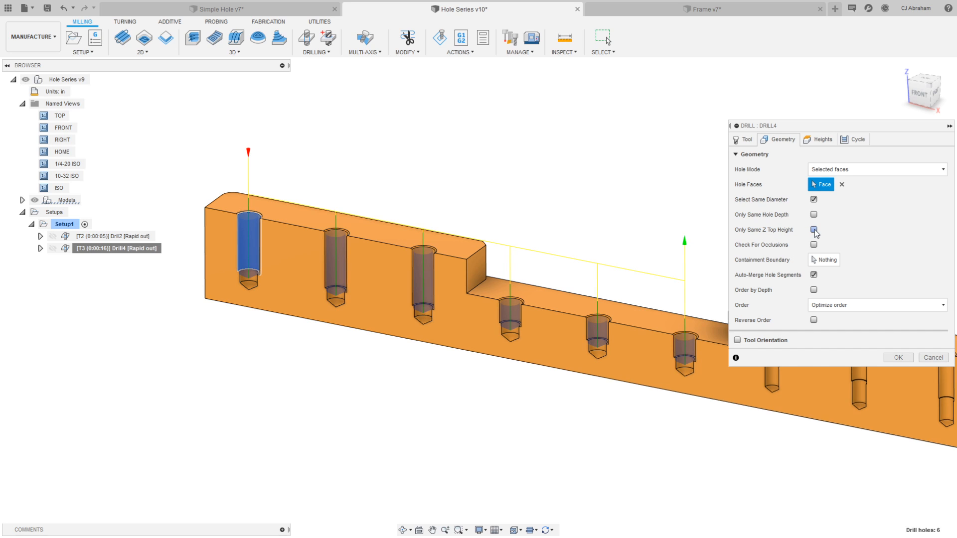
pyautogui.click(814, 230)
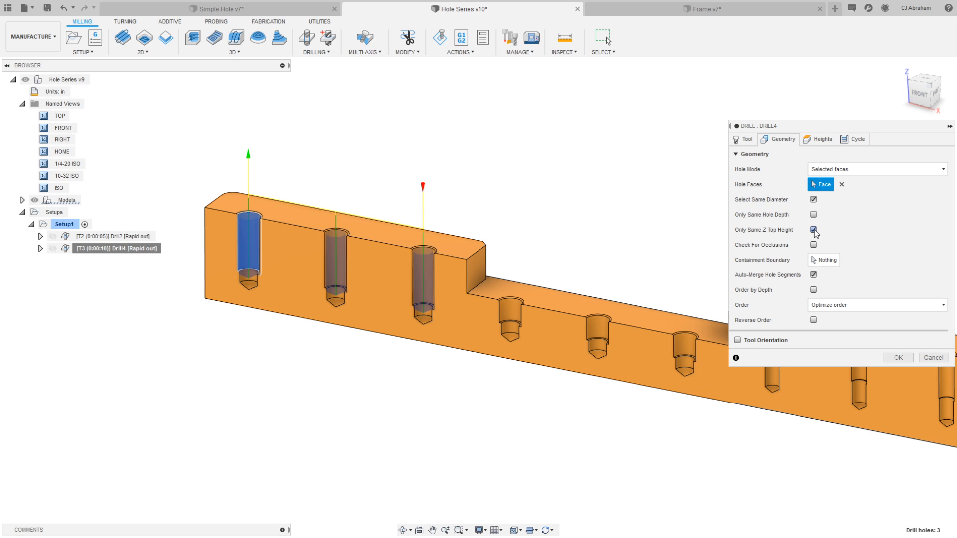
pyautogui.click(814, 230)
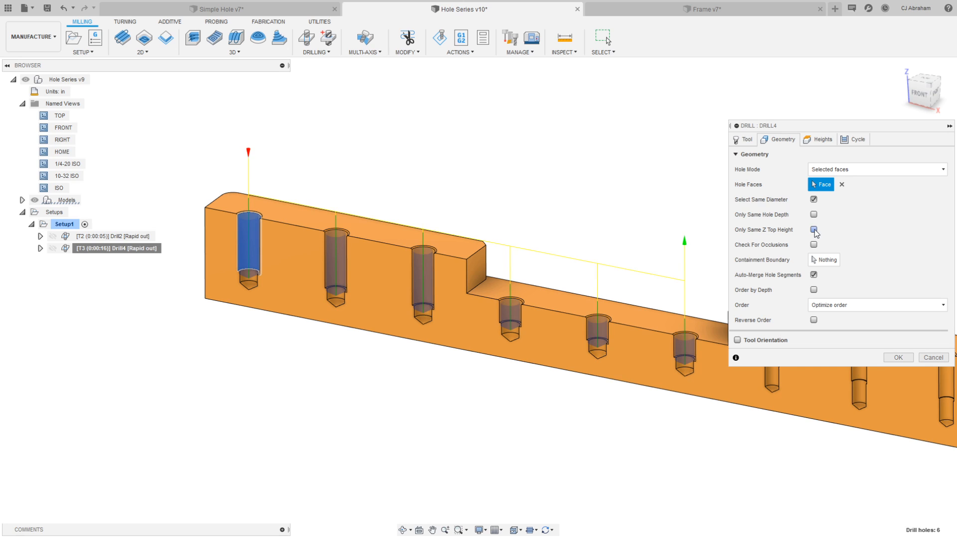
pyautogui.click(814, 230)
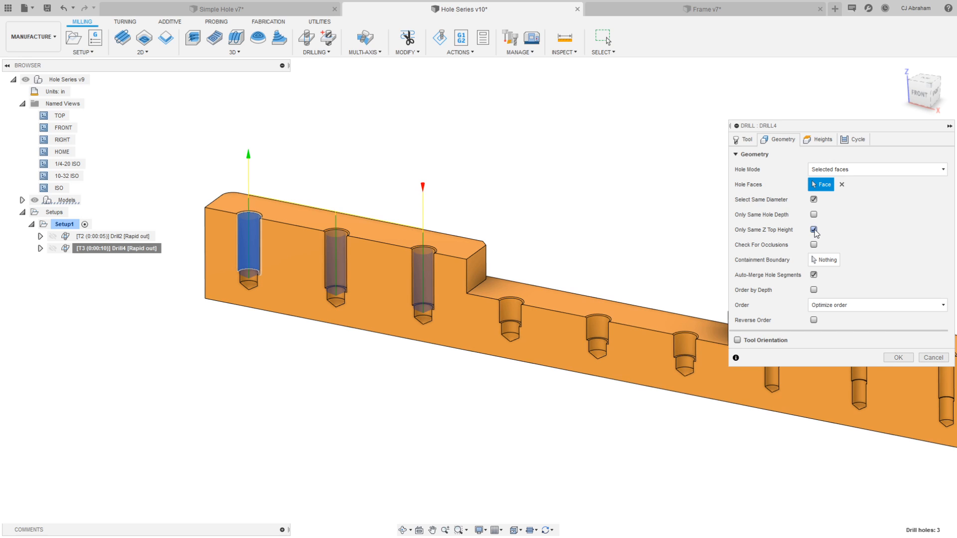
pyautogui.click(814, 230)
# - Reselect the first hole's narrow lower cylindrical face, activate the Containment Boundary selection, and discard the edits to the operation
pyautogui.scroll(-2, 514, 182)
pyautogui.moveTo(541, 162); pyautogui.dragTo(506, 207, button='middle')
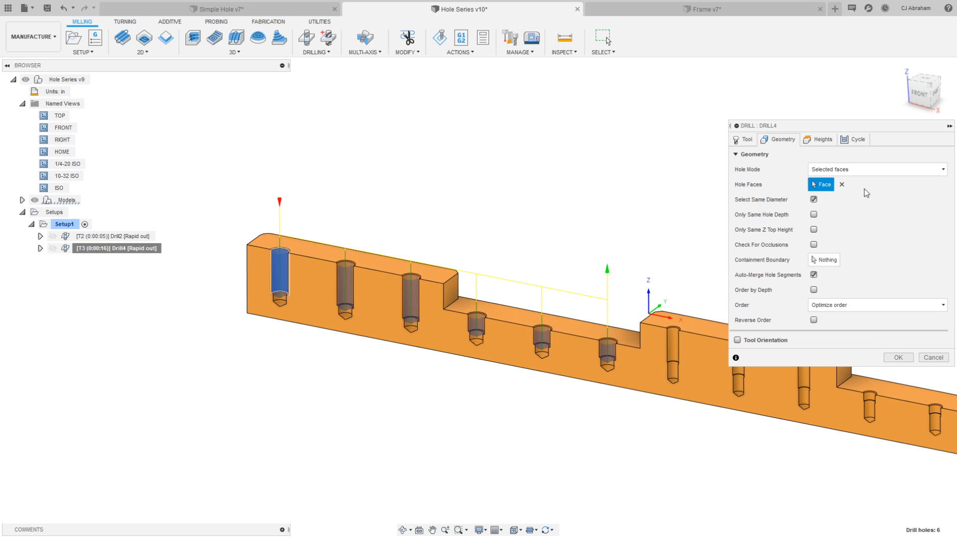
pyautogui.click(843, 185)
pyautogui.scroll(3, 297, 303)
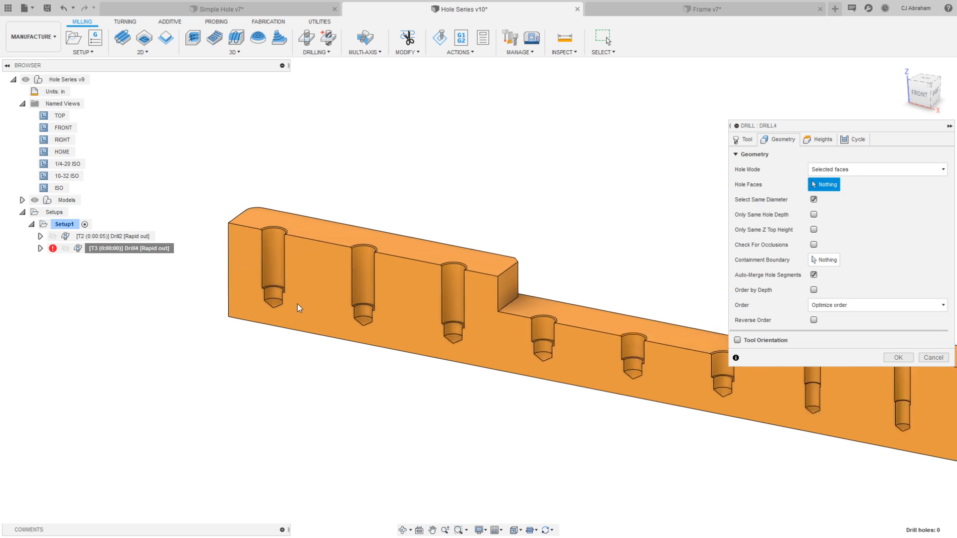
pyautogui.click(268, 290)
pyautogui.scroll(-2, 392, 212)
pyautogui.moveTo(393, 211); pyautogui.dragTo(494, 227, button='middle')
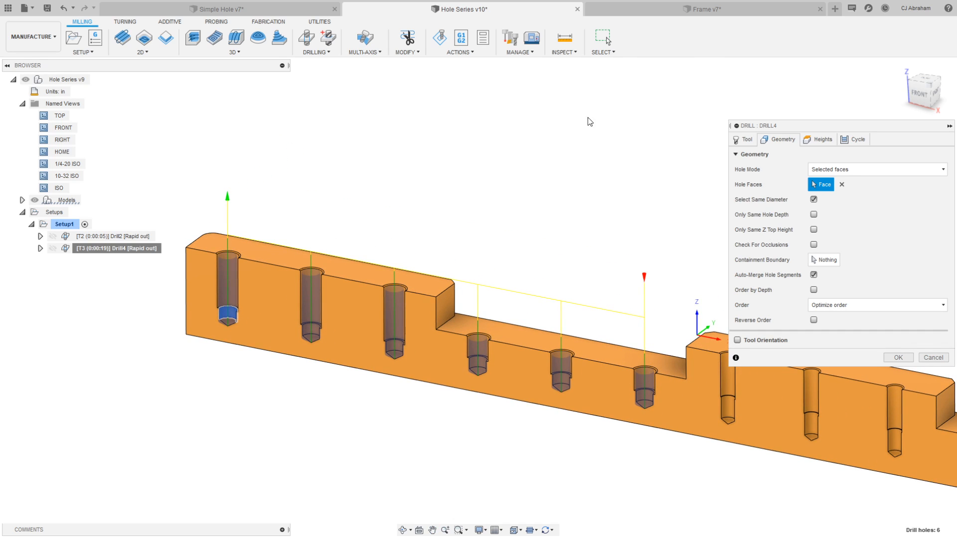
pyautogui.click(828, 261)
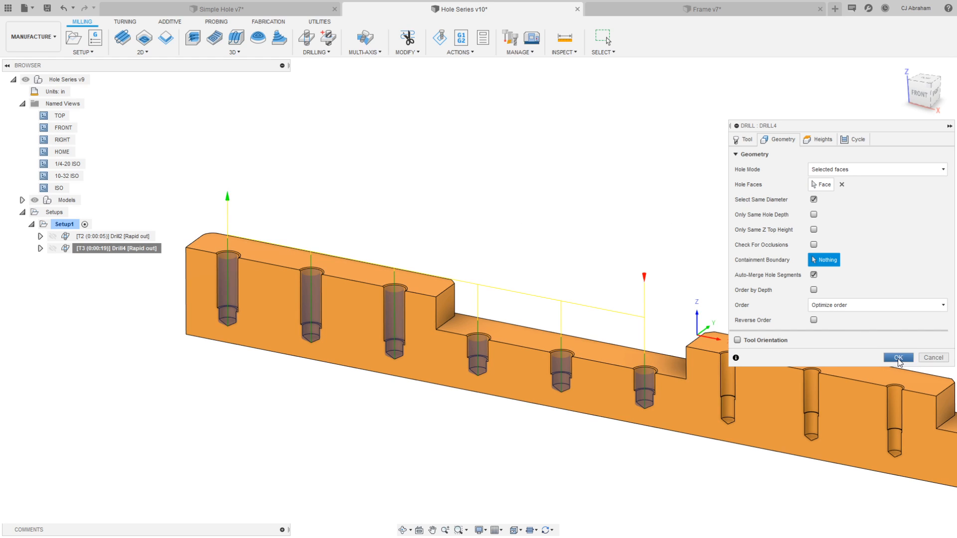
pyautogui.click(939, 359)
# - In the Design workspace, sketch a two-point rectangle enclosing the first three holes on the top face of the first raised block
pyautogui.click(33, 37)
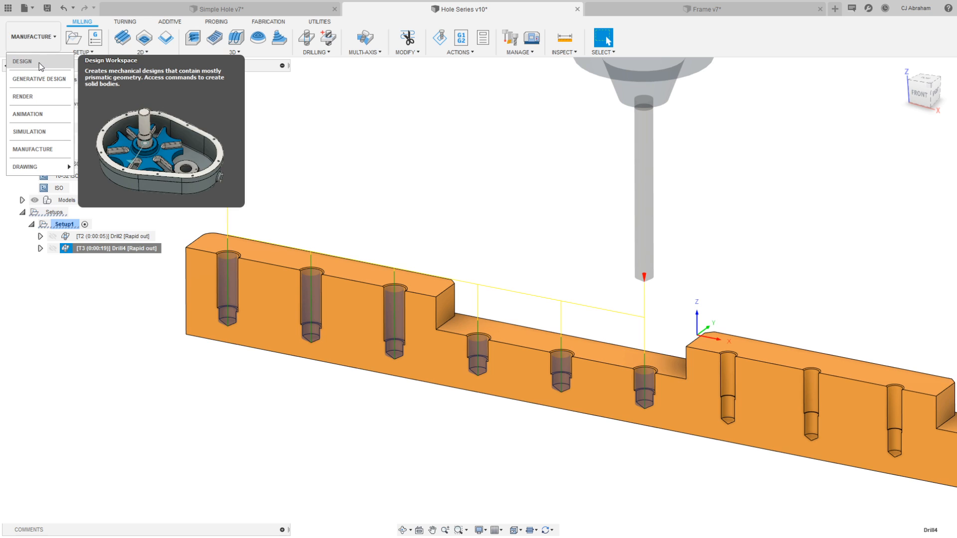
pyautogui.click(36, 63)
pyautogui.rightClick(283, 247)
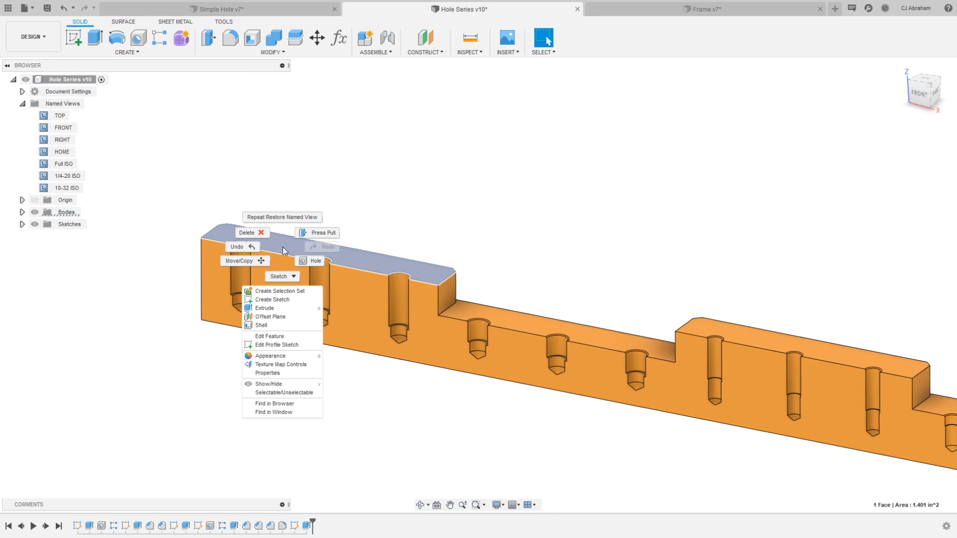
pyautogui.click(281, 298)
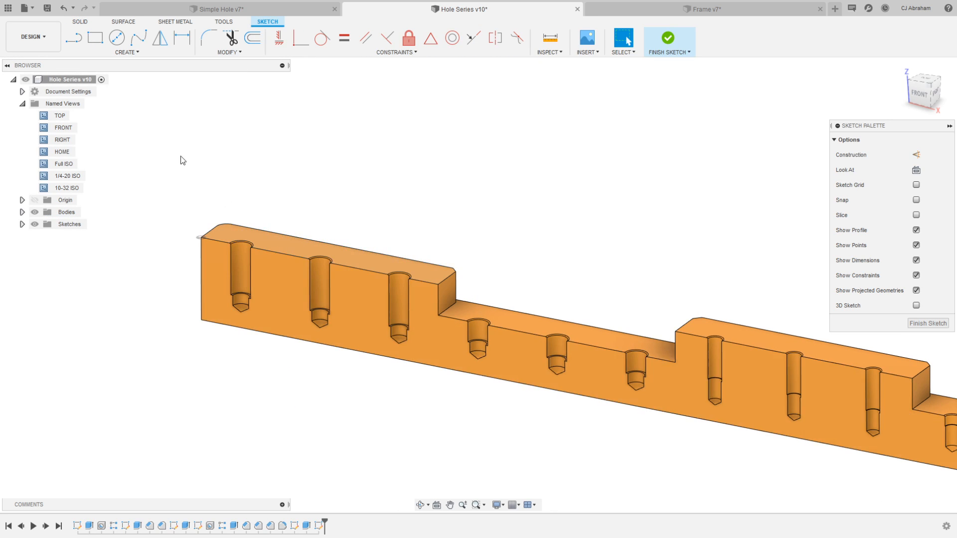
pyautogui.press('r')
pyautogui.click(218, 213)
pyautogui.click(417, 311)
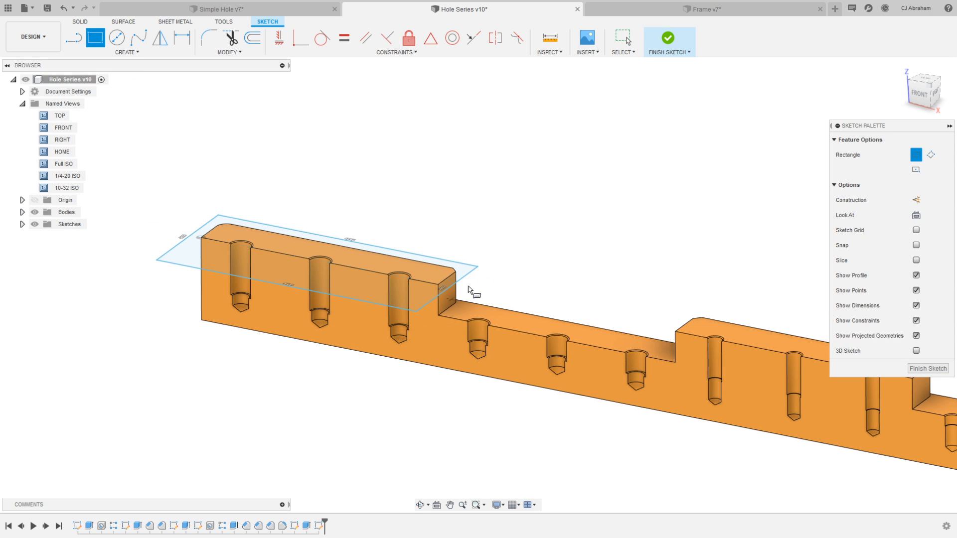
# - Finish the rectangle sketch and return to the Manufacture workspace
pyautogui.click(668, 39)
pyautogui.click(37, 44)
pyautogui.click(53, 136)
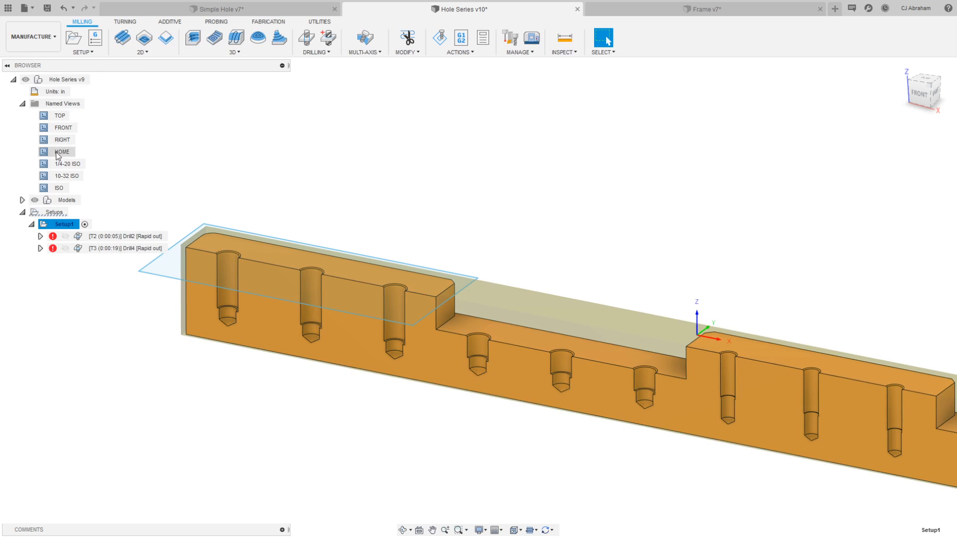
# - Try the sketched rectangle as Containment Boundary for the #7 drilling operation and discard the edits
pyautogui.doubleClick(120, 248)
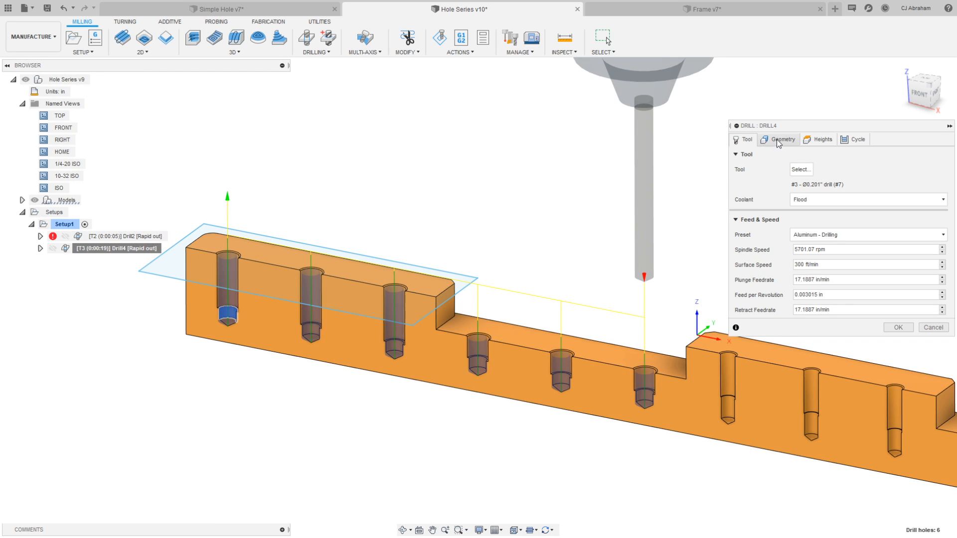
pyautogui.click(777, 139)
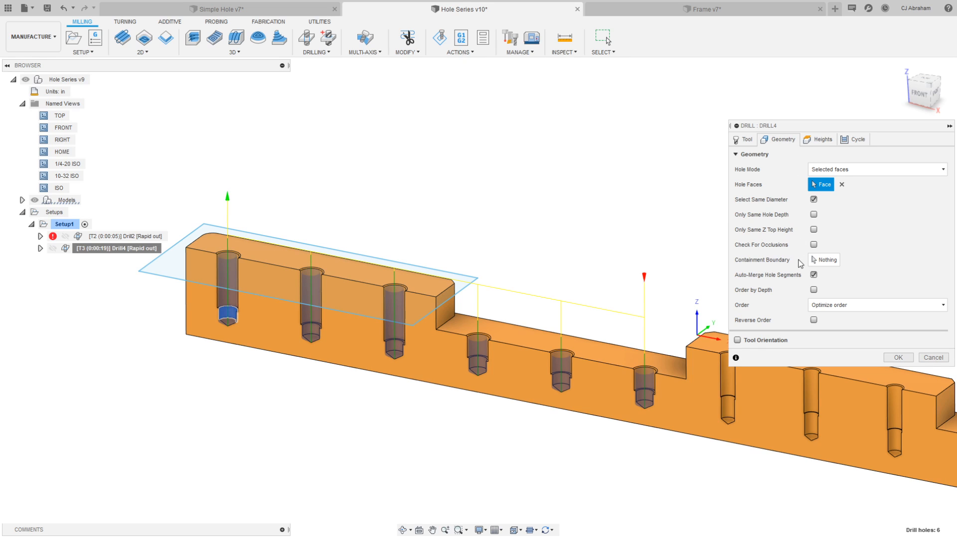
pyautogui.click(832, 260)
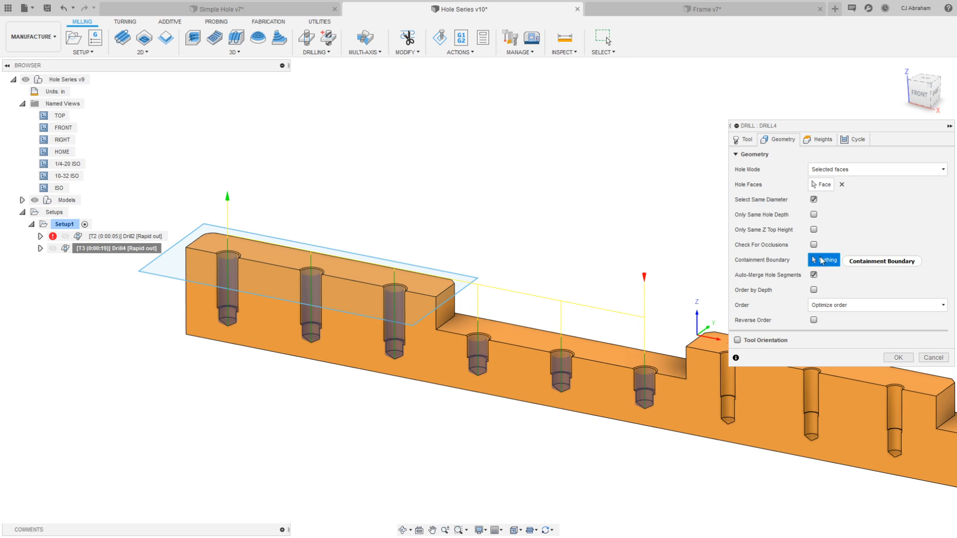
pyautogui.click(466, 278)
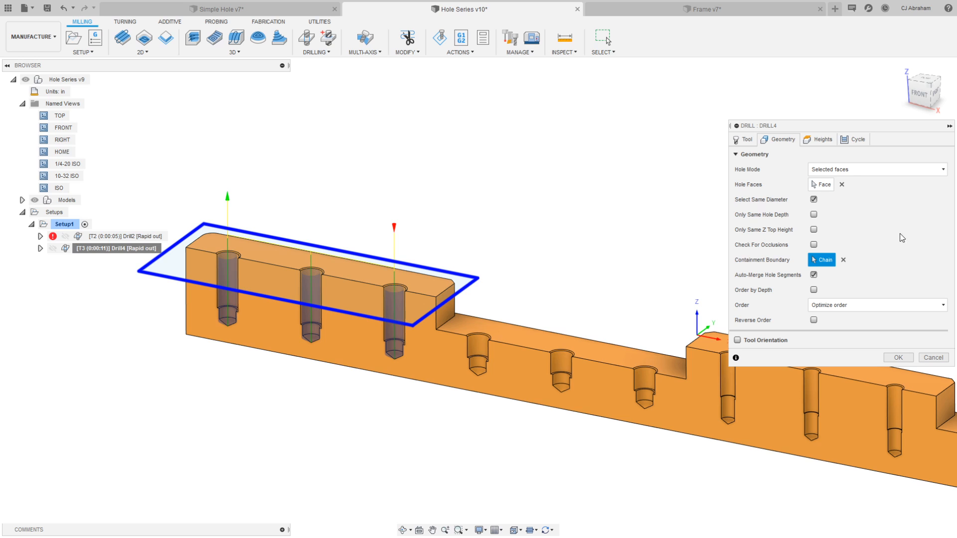
pyautogui.click(933, 357)
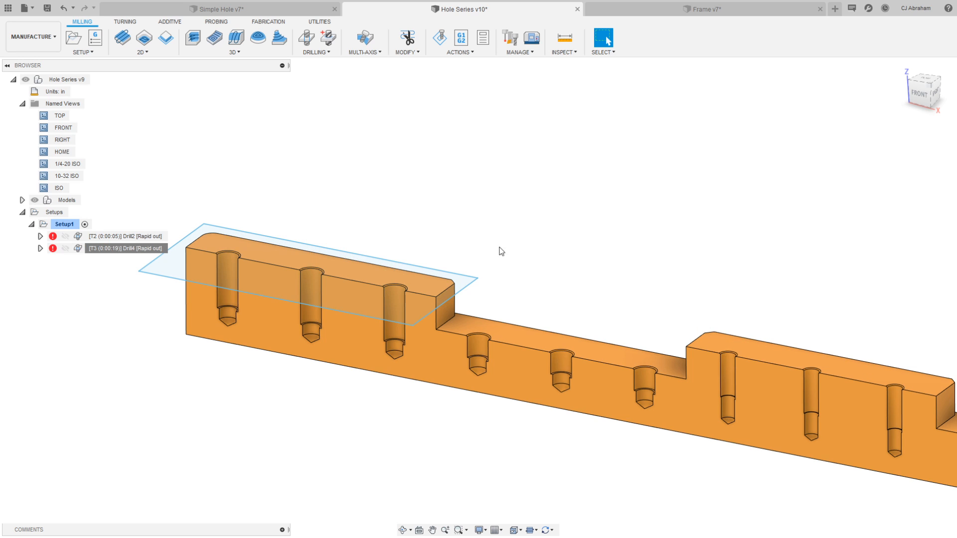
# - Reopen the #7 drilling operation, Drill4, at its geometry settings and accept it to regenerate the toolpath
pyautogui.rightClick(131, 249)
pyautogui.press('Escape')
pyautogui.click(780, 139)
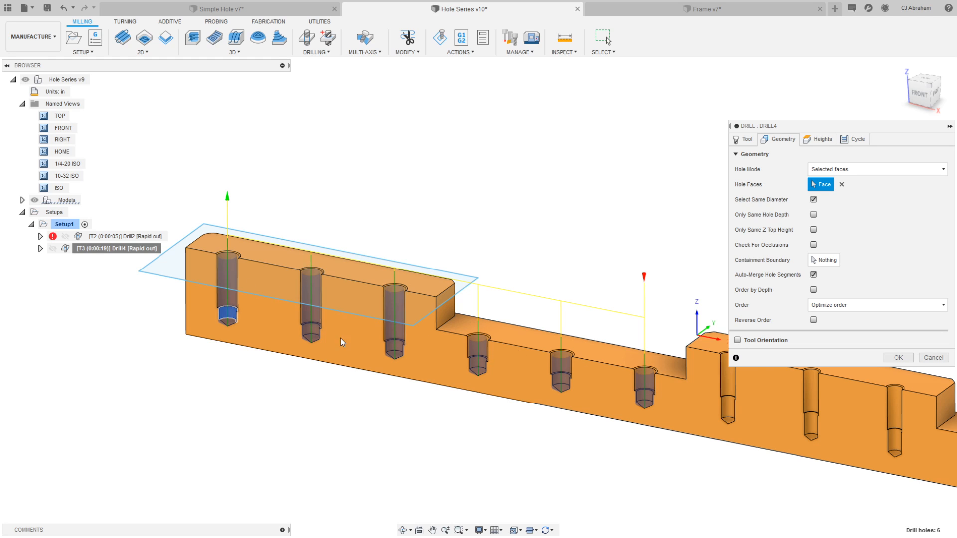
pyautogui.click(909, 358)
# - Hide the containment rectangle, Sketch7, among the sketches of the Hole Series model
pyautogui.click(22, 200)
pyautogui.click(32, 213)
pyautogui.click(41, 260)
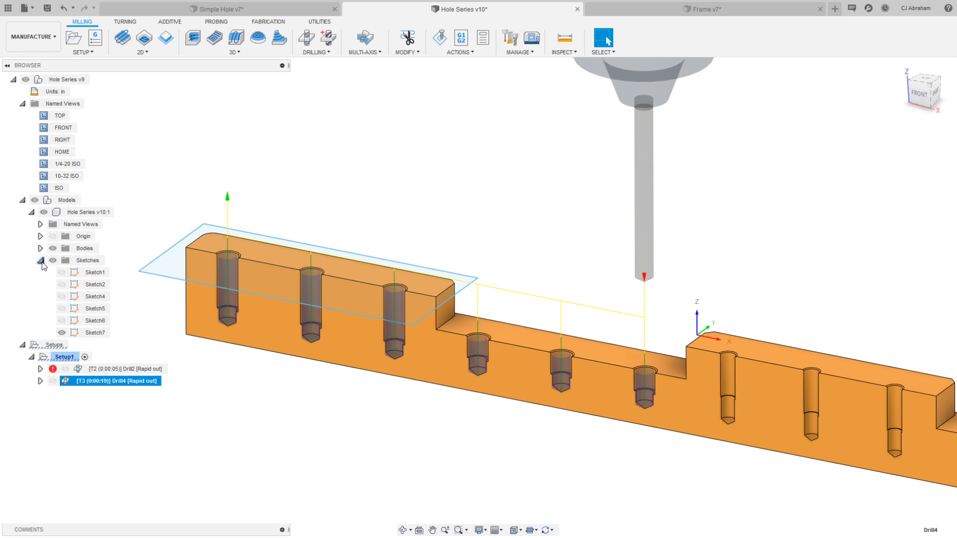
pyautogui.click(41, 260)
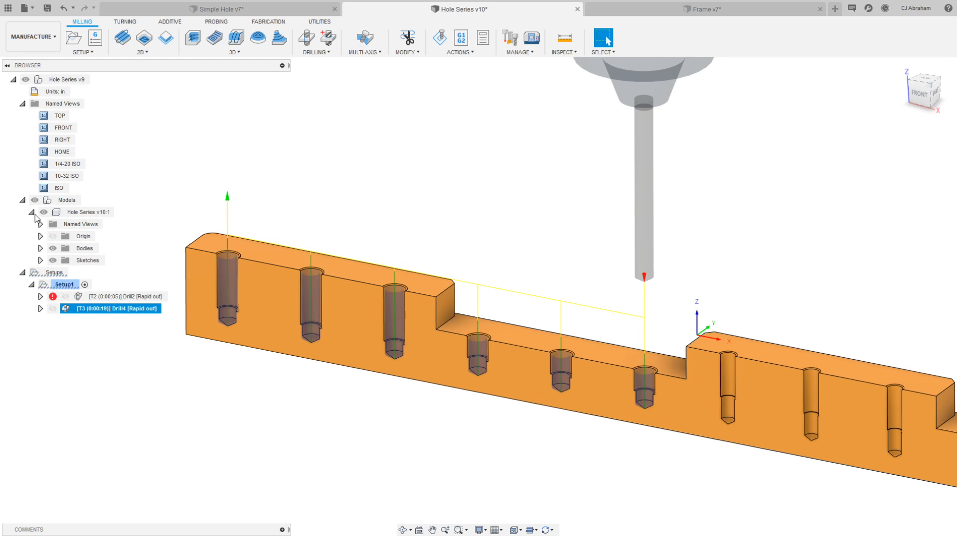
pyautogui.click(32, 212)
pyautogui.click(180, 162)
# - Regenerate the outdated toolpath of the spot drilling operation, Drill2
pyautogui.click(115, 249)
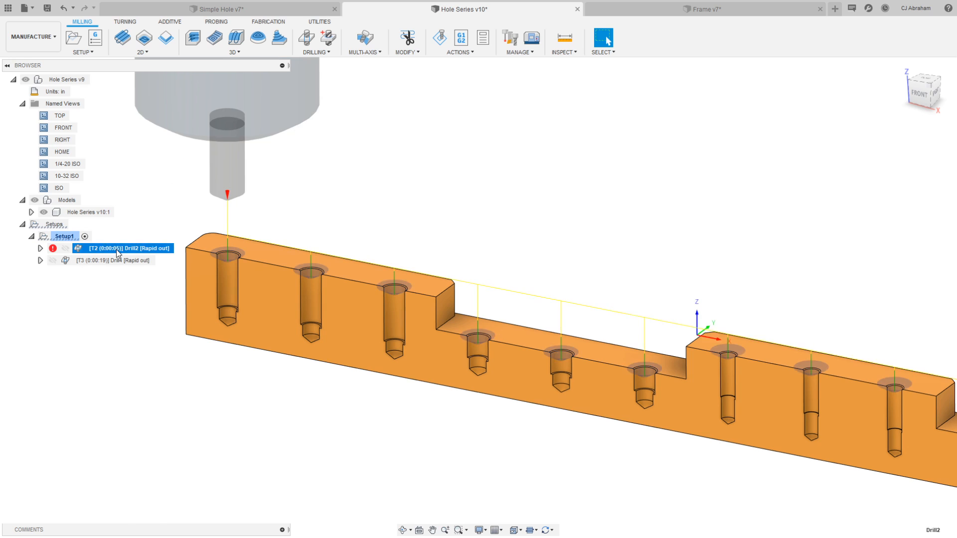
pyautogui.rightClick(115, 249)
pyautogui.click(136, 305)
pyautogui.click(349, 189)
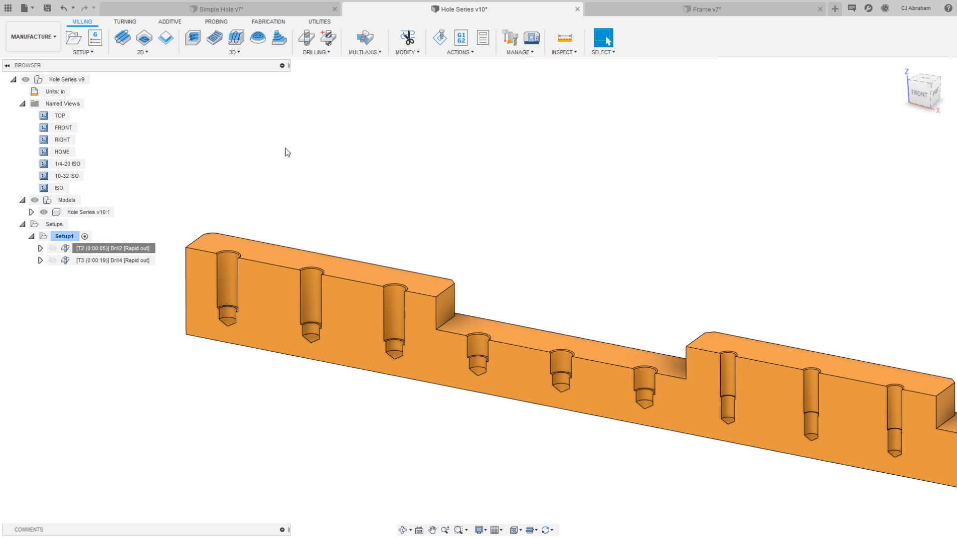
# - Start a new drilling operation with the 1/4-20 UNC right-hand tap from the Taps - ANSI library
pyautogui.click(306, 38)
pyautogui.click(801, 170)
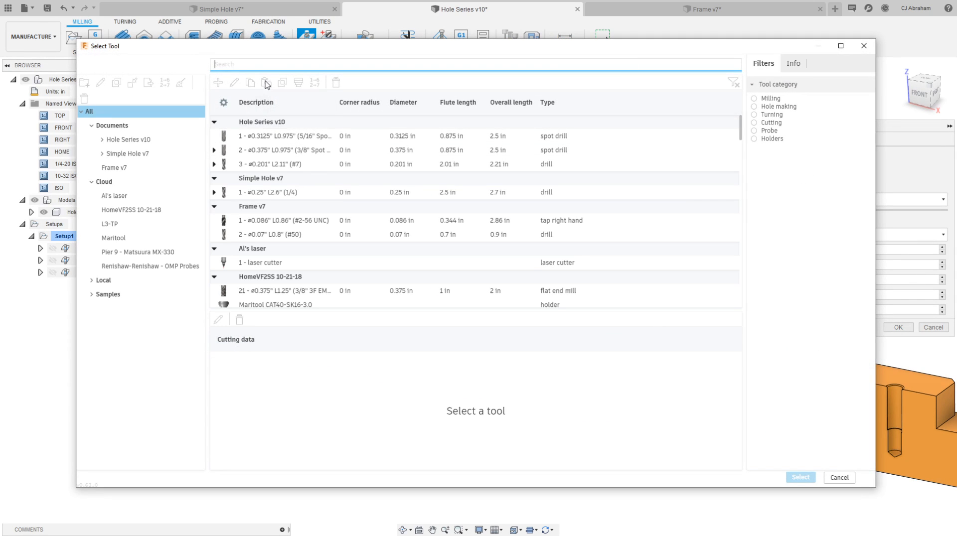
pyautogui.write('1/4-20')
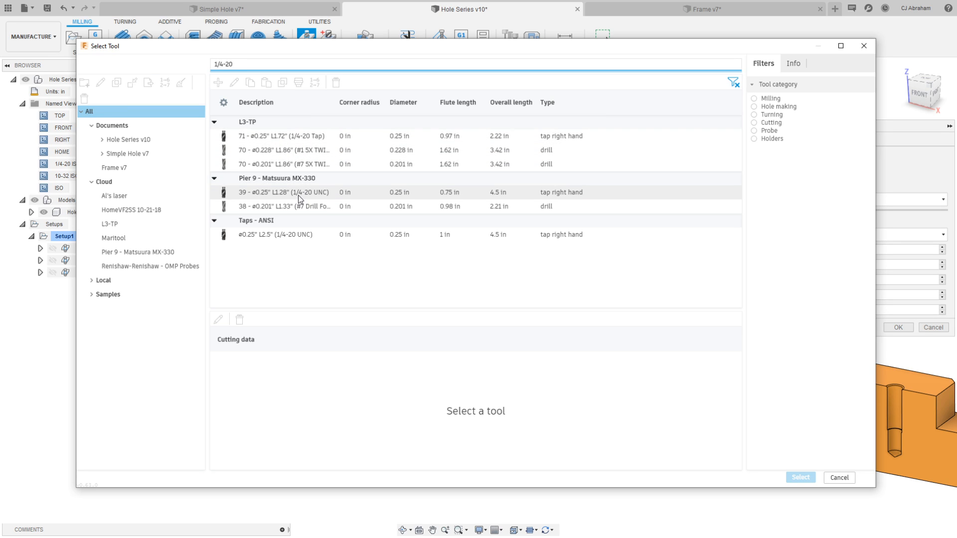
pyautogui.click(296, 234)
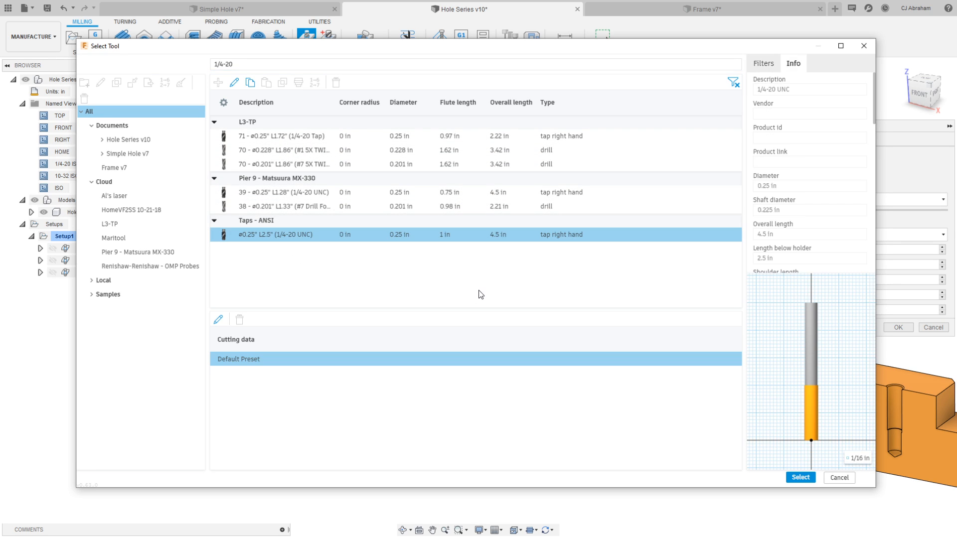
pyautogui.click(800, 478)
# - Select the first hole's wide upper cylindrical face for tapping, and enable Select Same Diameter and Auto-Merge Hole Segments
pyautogui.click(783, 140)
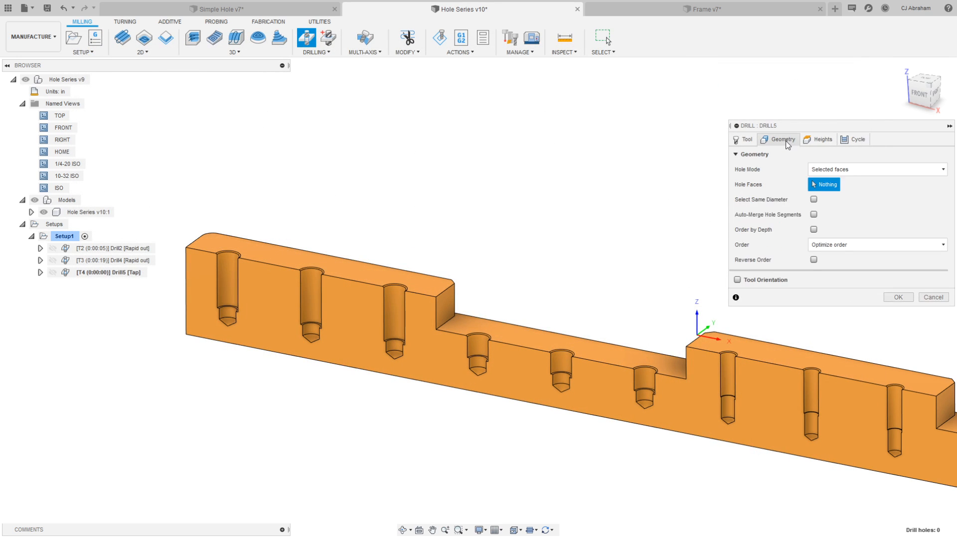
pyautogui.click(227, 280)
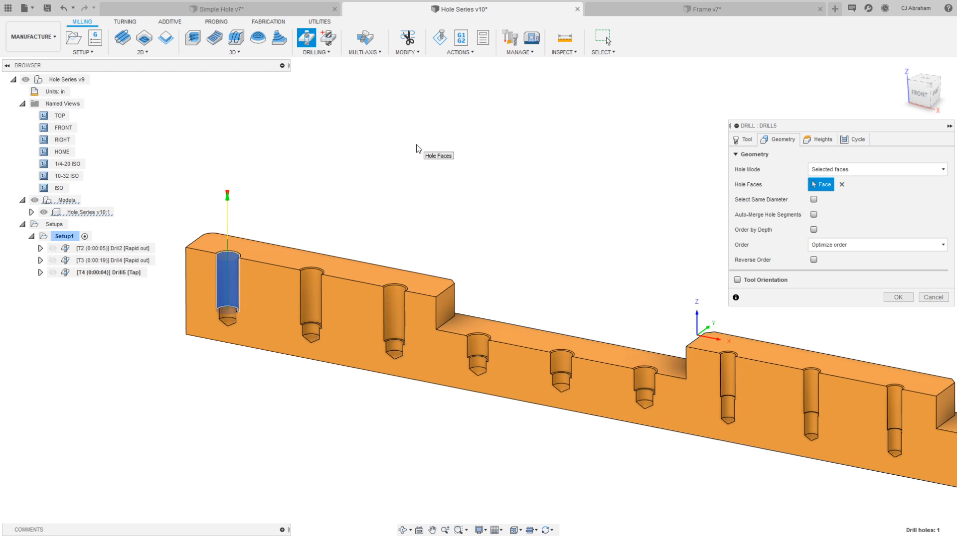
pyautogui.click(919, 93)
pyautogui.moveTo(465, 280); pyautogui.dragTo(547, 193, button='middle')
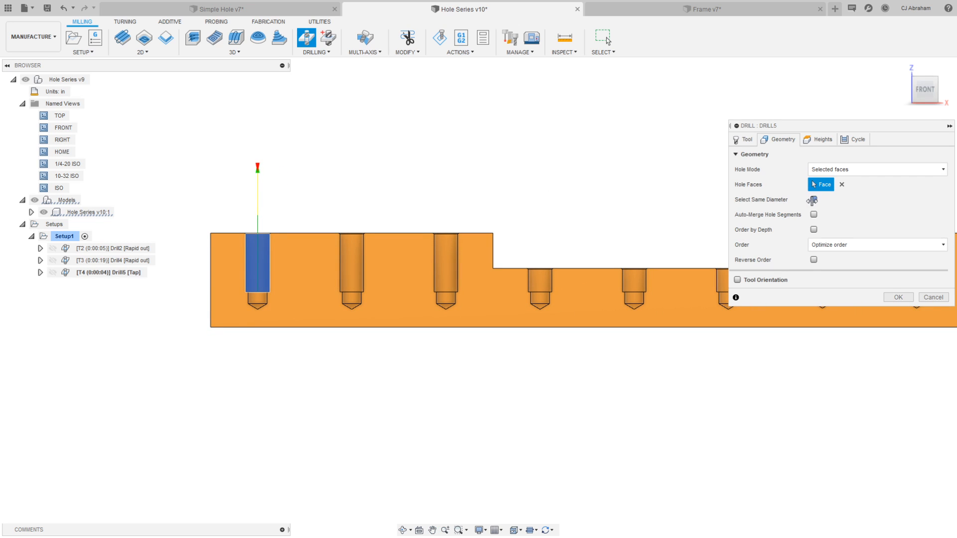
pyautogui.click(813, 200)
pyautogui.moveTo(640, 140); pyautogui.dragTo(580, 151, button='middle')
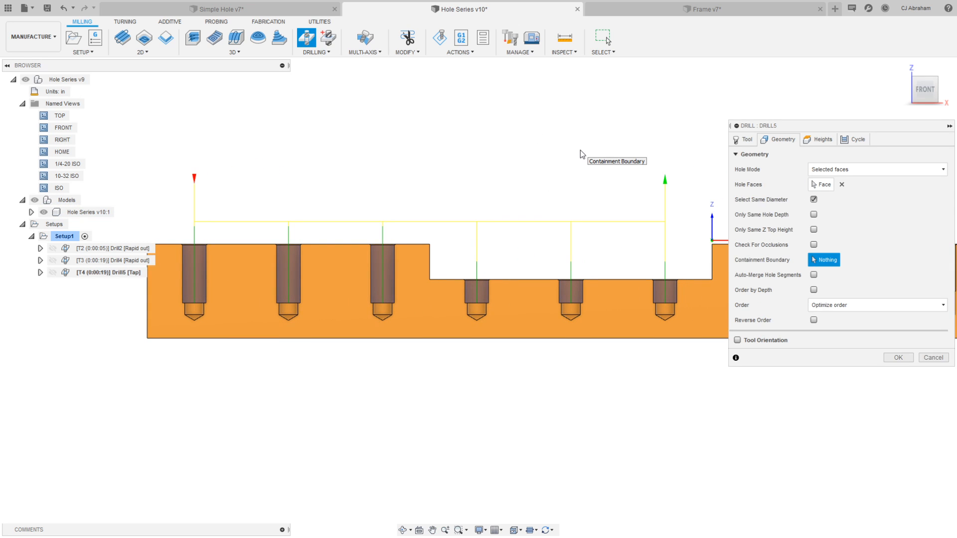
pyautogui.click(813, 275)
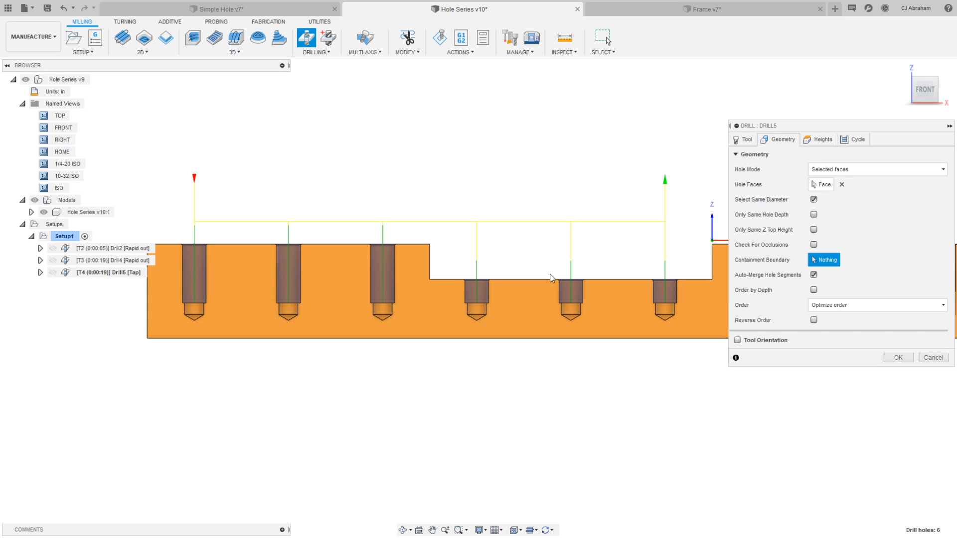
# - Enable Drill Tip Through Bottom for the tapping operation with a Break-Through Depth of .05 in
pyautogui.moveTo(254, 264); pyautogui.dragTo(375, 255, button='middle')
pyautogui.scroll(3, 314, 280)
pyautogui.scroll(2, 314, 284)
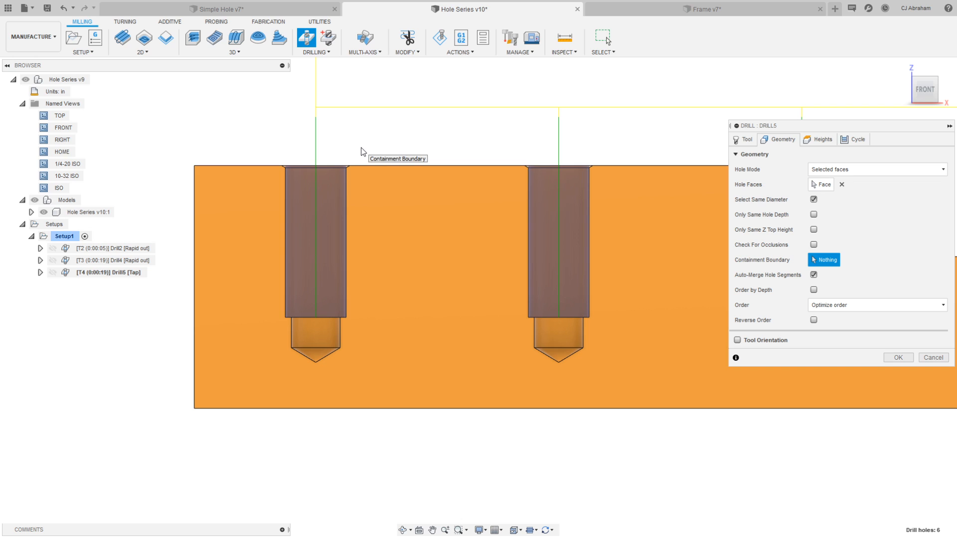
pyautogui.click(823, 142)
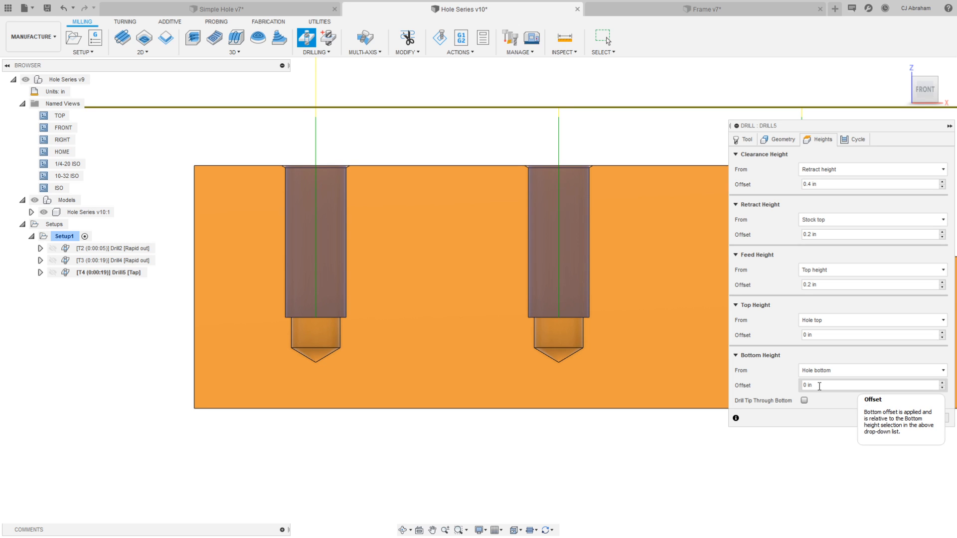
pyautogui.click(804, 400)
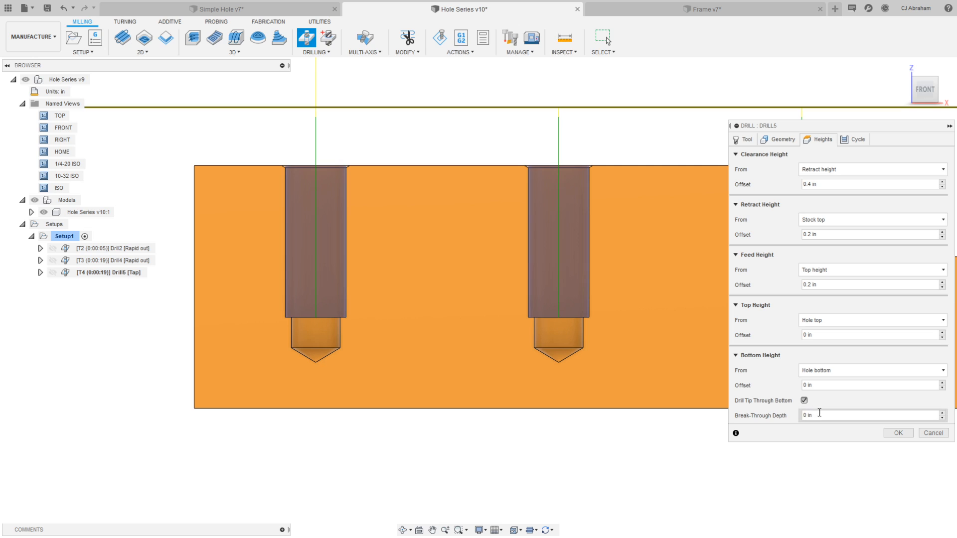
pyautogui.click(818, 412)
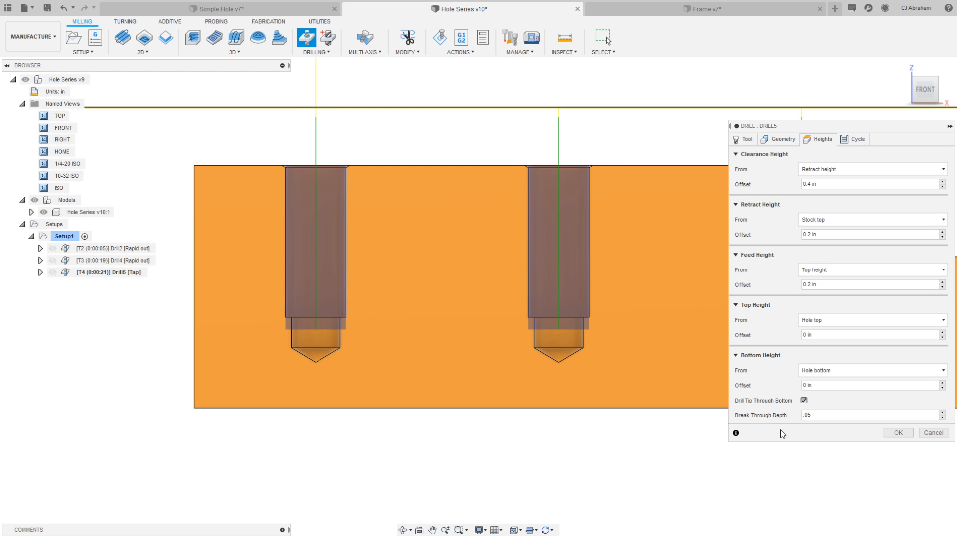
# - Clear the tapping operation's Break-Through Depth and disable Drill Tip Through Bottom
pyautogui.doubleClick(805, 416)
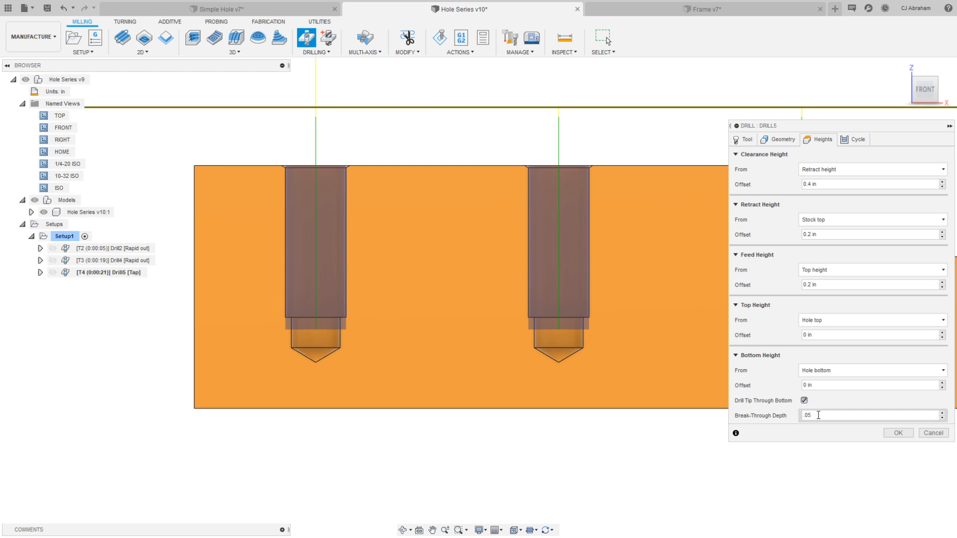
pyautogui.moveTo(804, 418); pyautogui.dragTo(799, 416)
pyautogui.click(838, 417)
pyautogui.moveTo(828, 415)
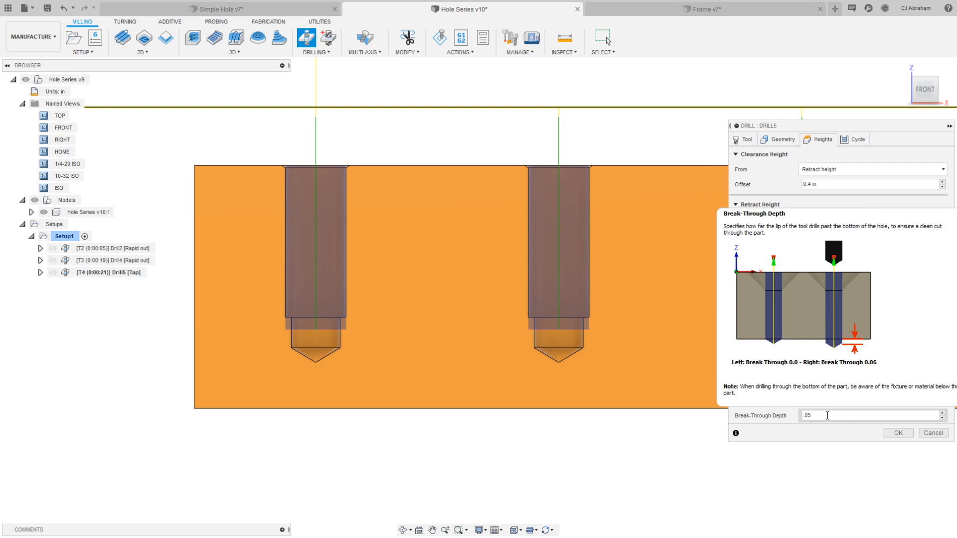
pyautogui.press('BackSpace')
pyautogui.press('BackSpace')
pyautogui.press('BackSpace')
pyautogui.click(804, 400)
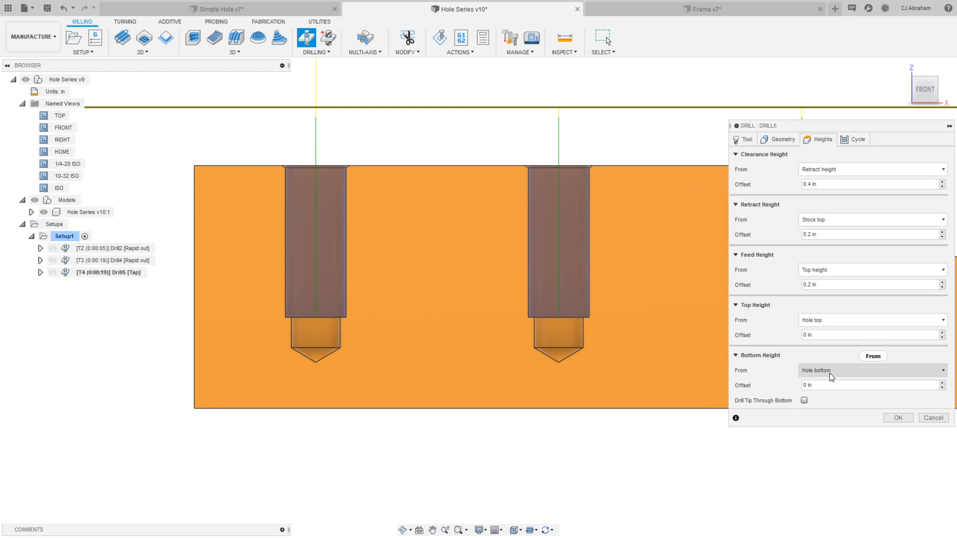
# - Try a Bottom Height offset of -.05 in from Hole bottom, and one of -.75 in from Hole top
pyautogui.click(821, 386)
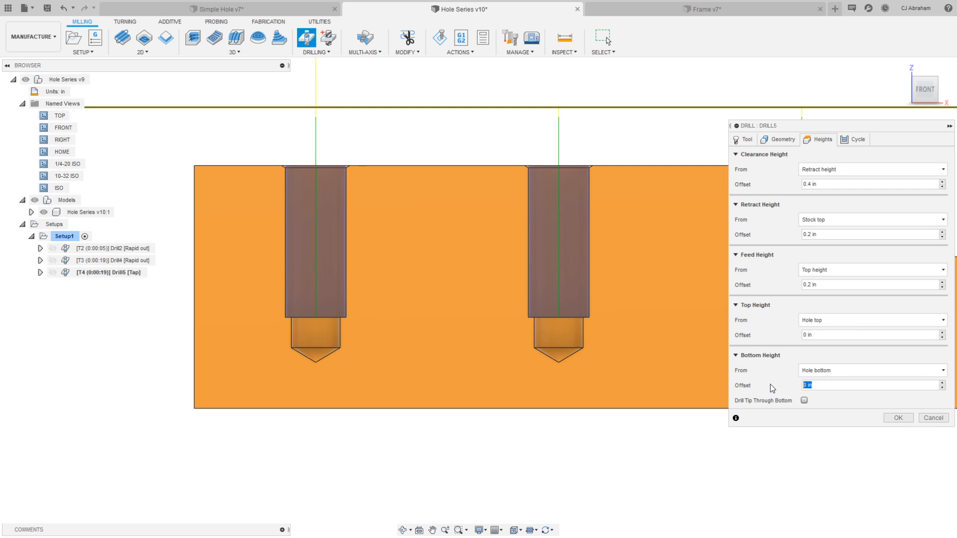
pyautogui.write('-.05')
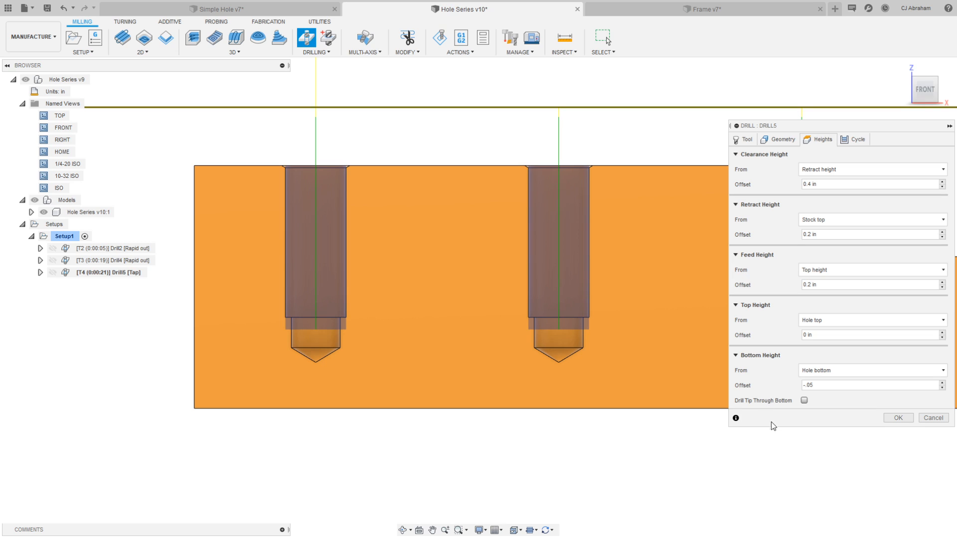
pyautogui.click(858, 374)
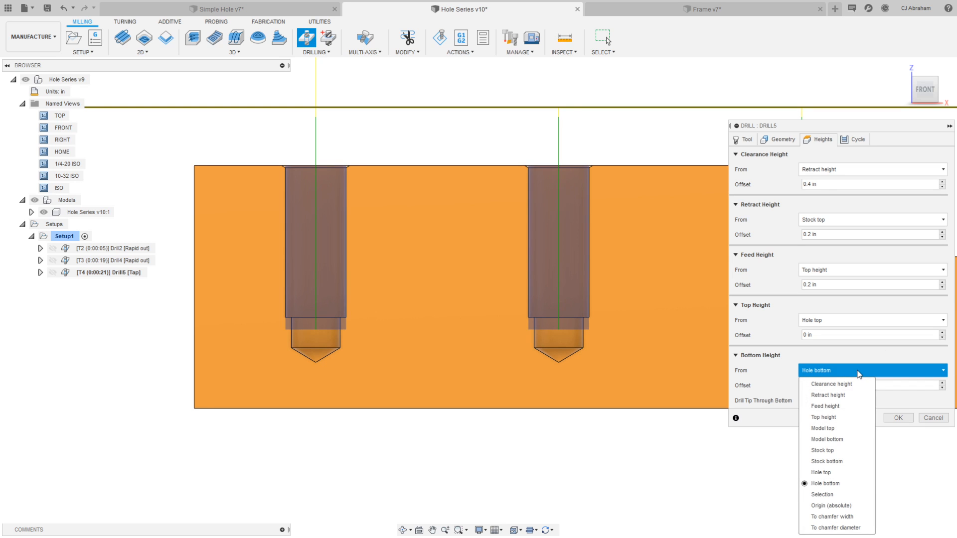
pyautogui.click(843, 474)
pyautogui.doubleClick(816, 384)
pyautogui.write('-.75')
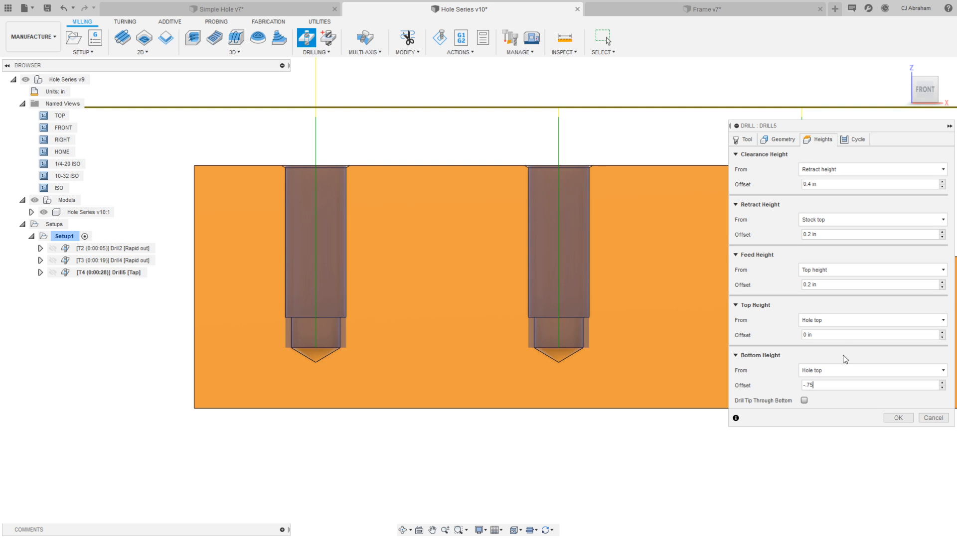
# - Set the Bottom Height to Hole bottom with a 0 offset and accept the tapping operation
pyautogui.doubleClick(827, 386)
pyautogui.click(827, 385)
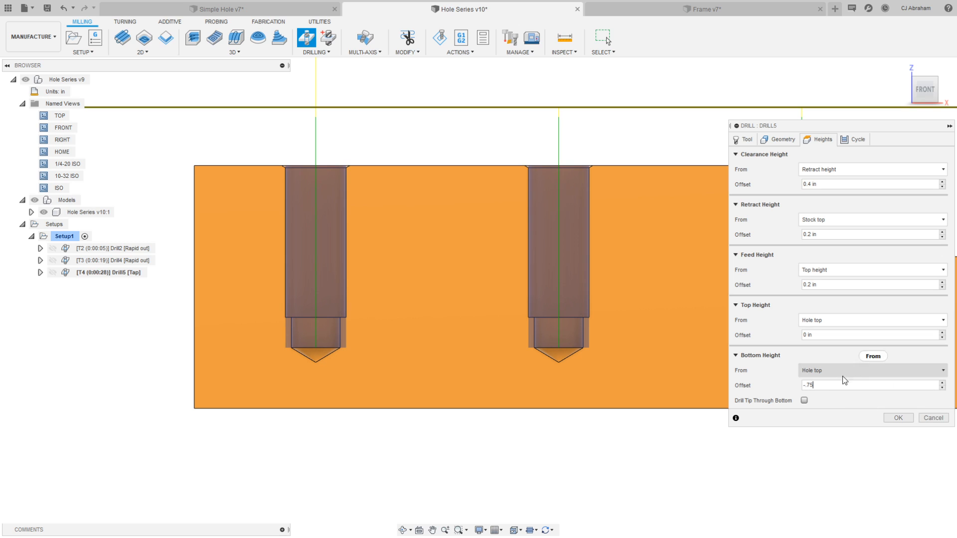
pyautogui.moveTo(830, 387); pyautogui.dragTo(794, 385)
pyautogui.write('0')
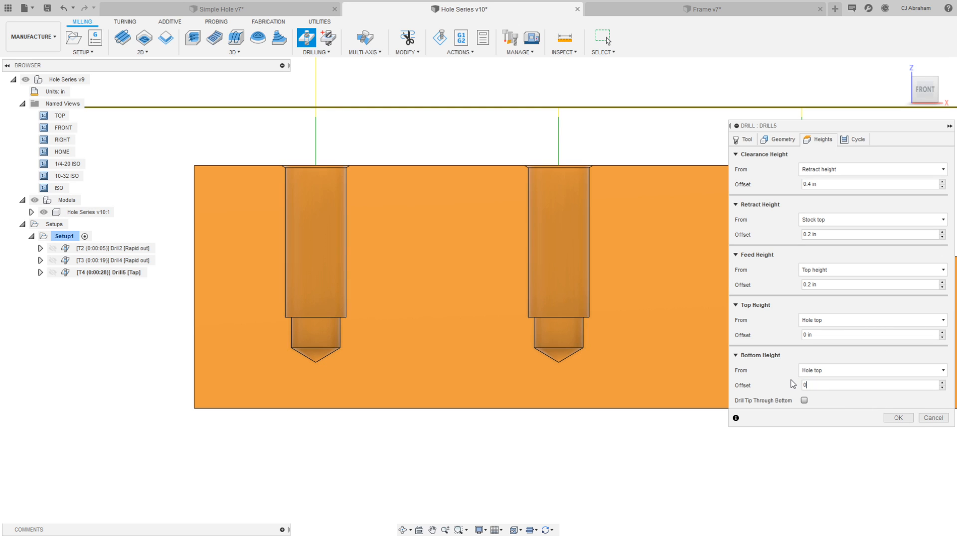
pyautogui.click(835, 369)
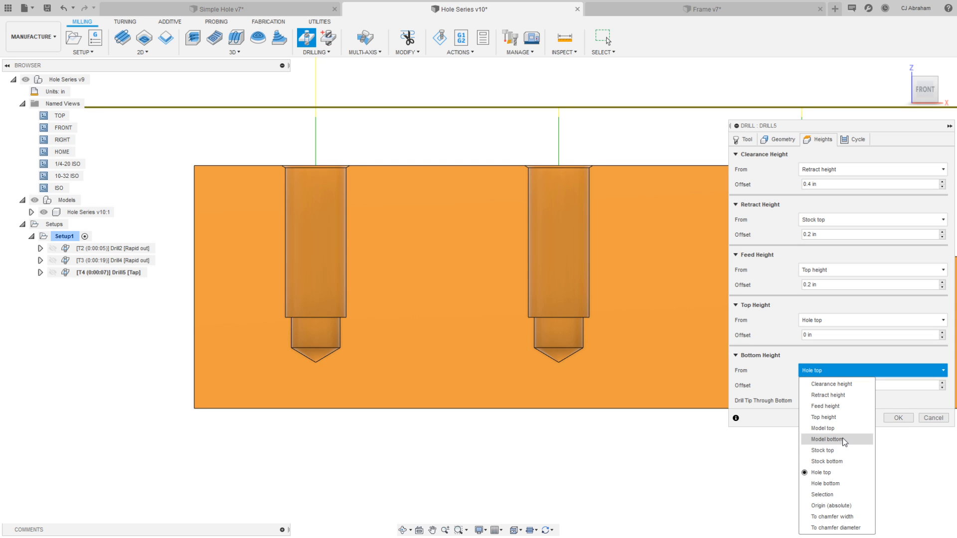
pyautogui.click(833, 485)
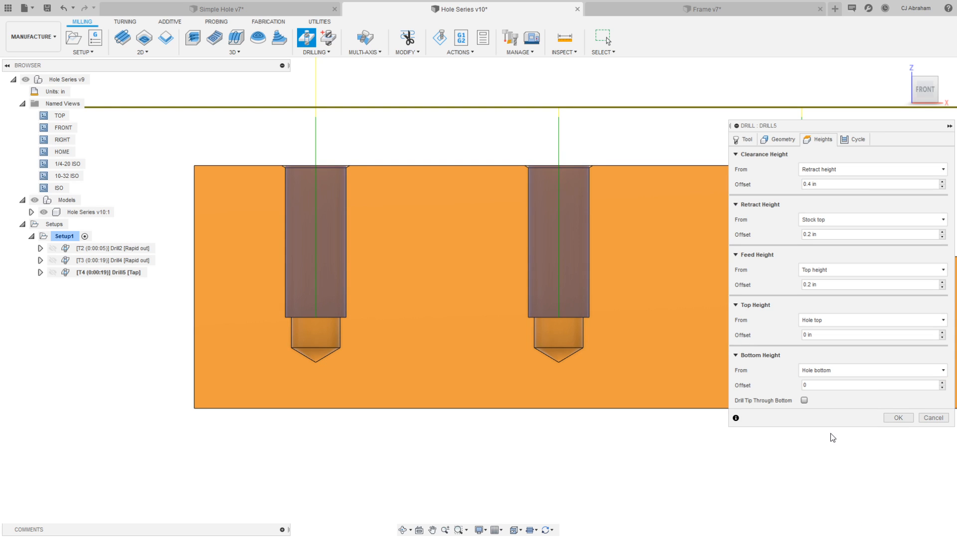
pyautogui.click(899, 419)
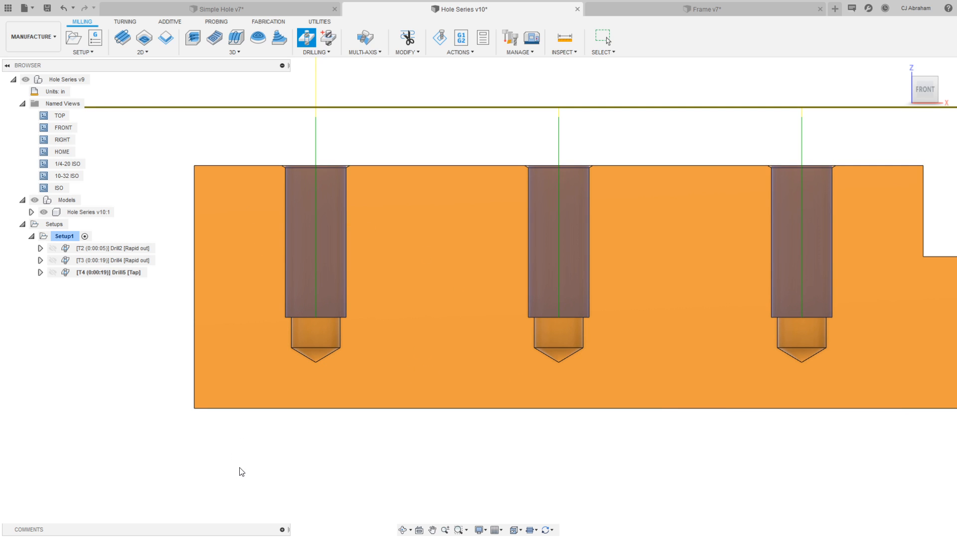
# - Compare the toolpaths of the #7 drilling and 1/4-20 tapping operations, and examine the drilling path over the whole part
pyautogui.click(258, 453)
pyautogui.scroll(-3, 257, 453)
pyautogui.scroll(-2, 447, 275)
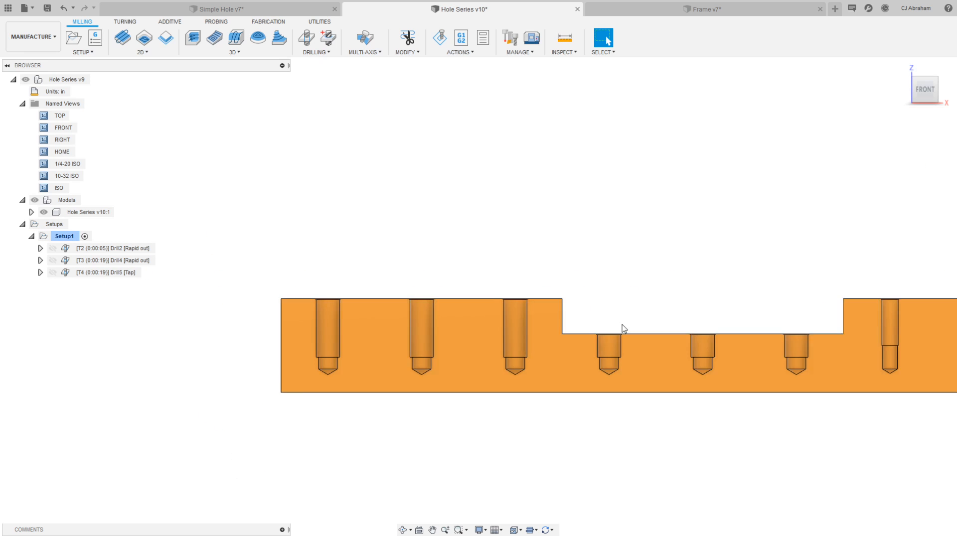
pyautogui.moveTo(609, 271); pyautogui.dragTo(560, 253, button='middle')
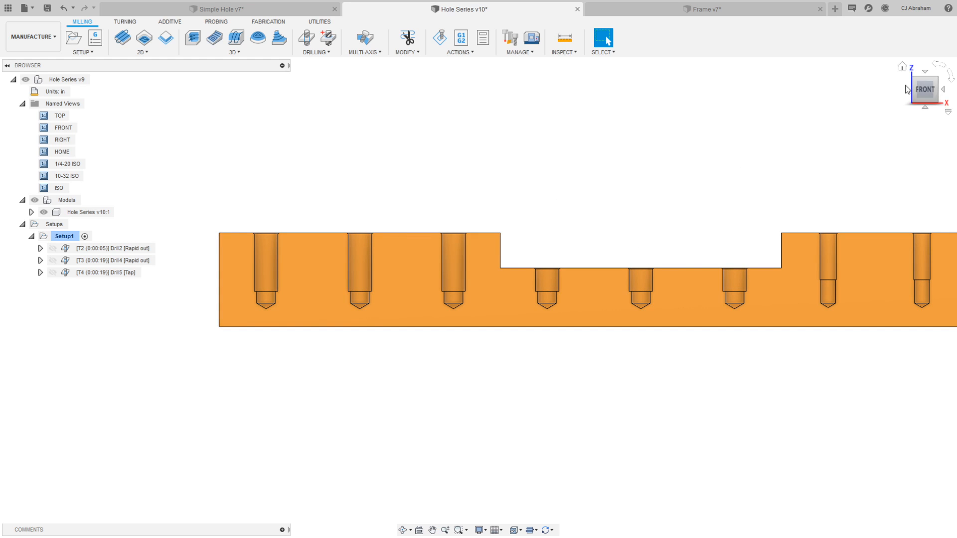
pyautogui.click(127, 248)
pyautogui.click(129, 261)
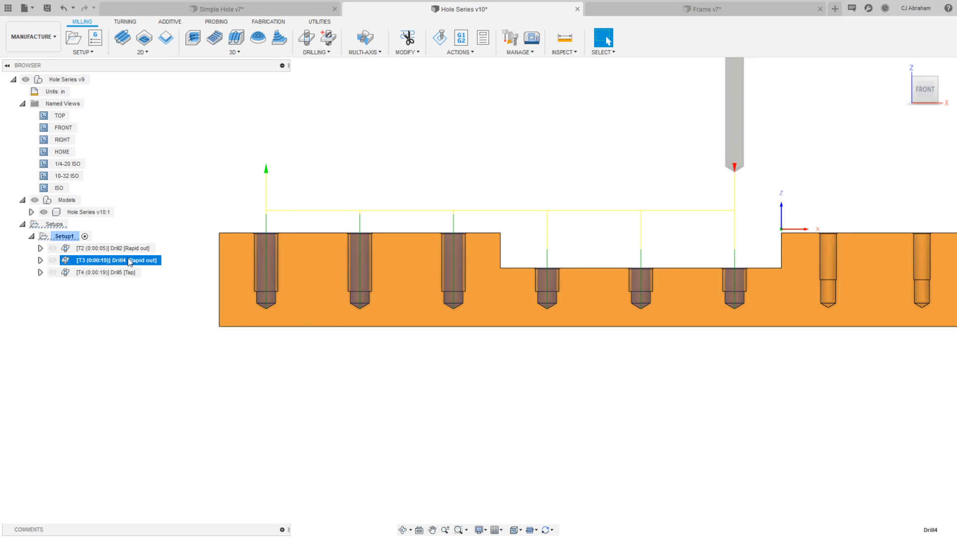
pyautogui.click(128, 273)
pyautogui.click(124, 260)
pyautogui.click(120, 272)
pyautogui.click(119, 262)
pyautogui.click(124, 274)
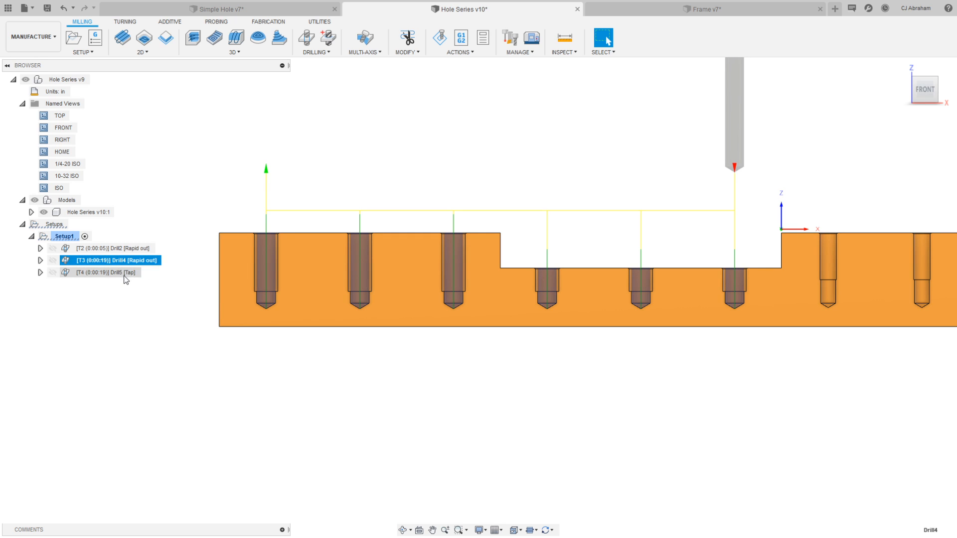
pyautogui.click(122, 263)
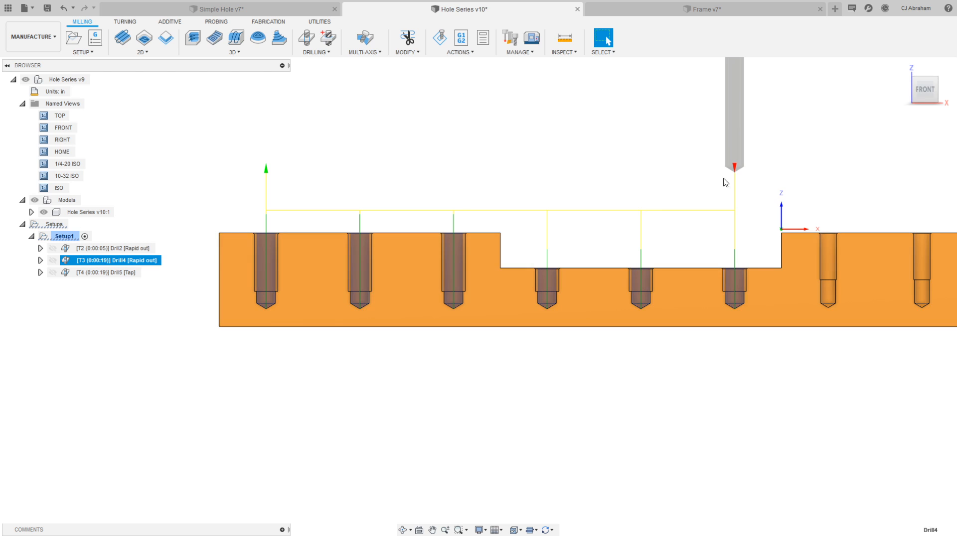
pyautogui.moveTo(920, 95)
pyautogui.moveTo(920, 95); pyautogui.dragTo(908, 107)
pyautogui.scroll(-5, 340, 293)
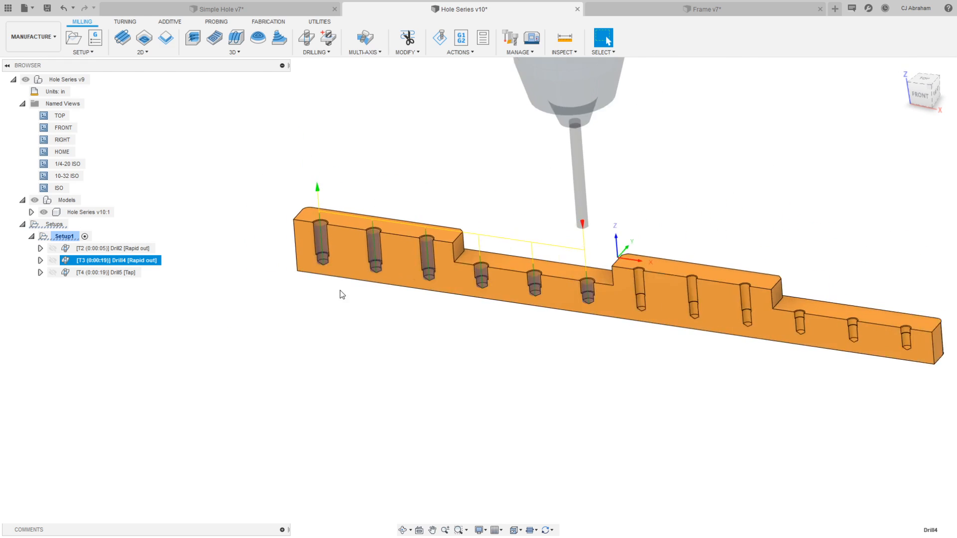
pyautogui.scroll(1, 818, 269)
pyautogui.moveTo(806, 257); pyautogui.dragTo(796, 256, button='middle')
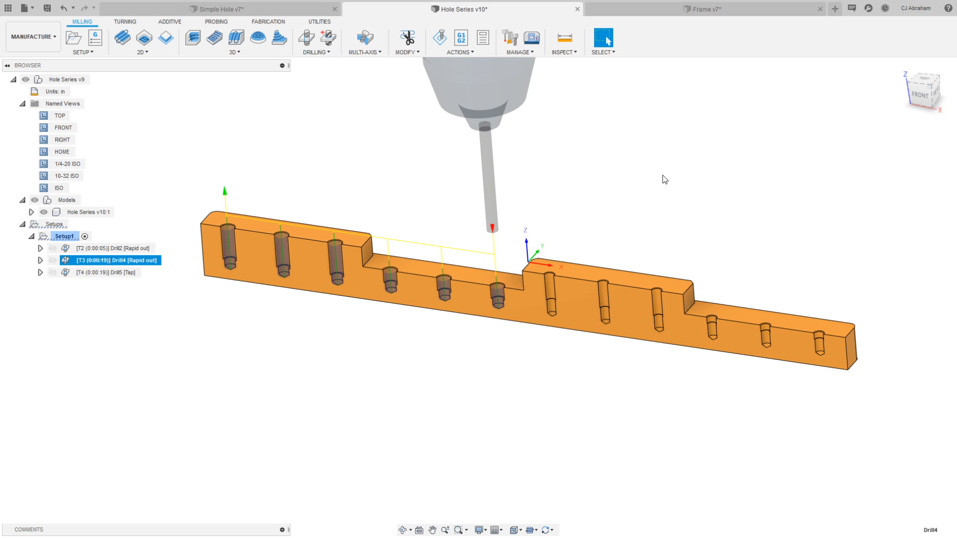
# - Switch to the Frame v7 design and display the model with the Wireframe visual style
pyautogui.click(704, 10)
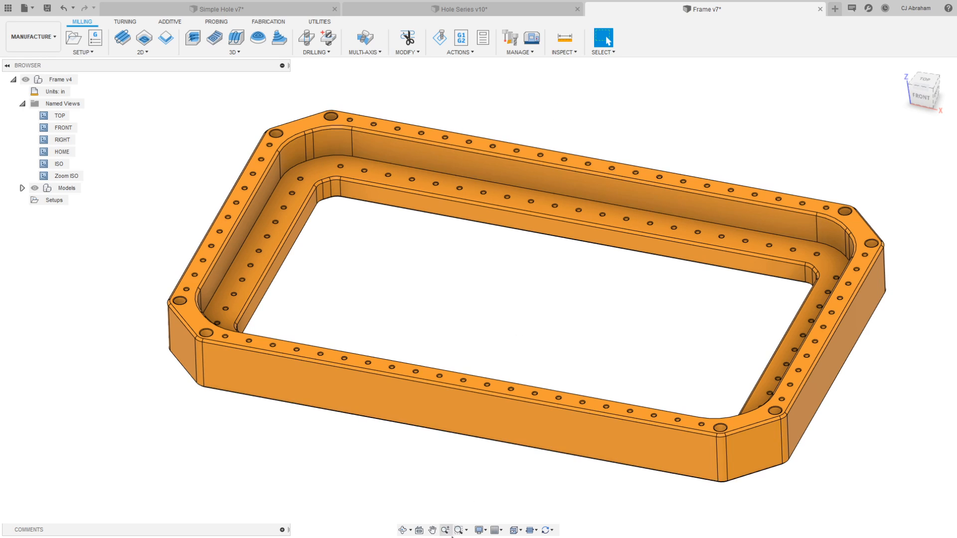
pyautogui.click(519, 532)
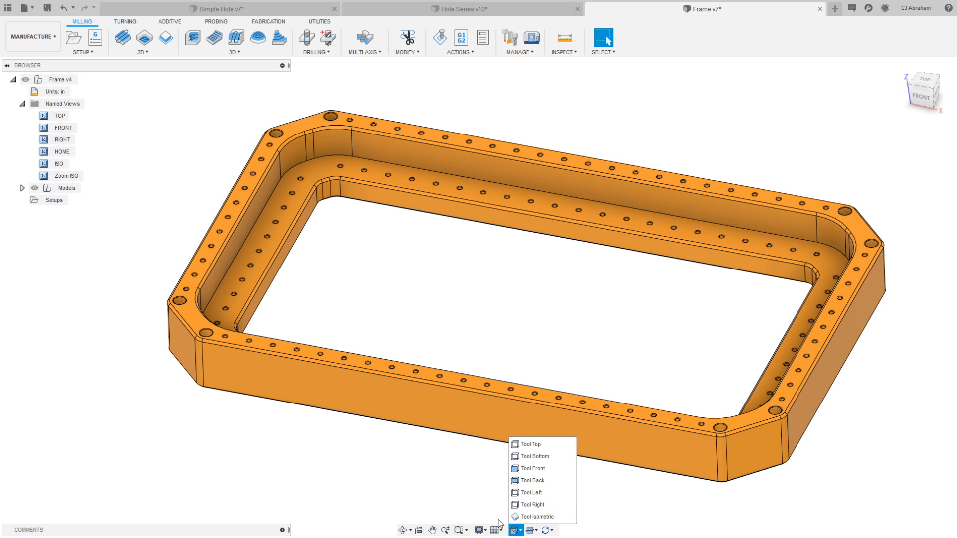
pyautogui.click(481, 530)
pyautogui.moveTo(536, 439)
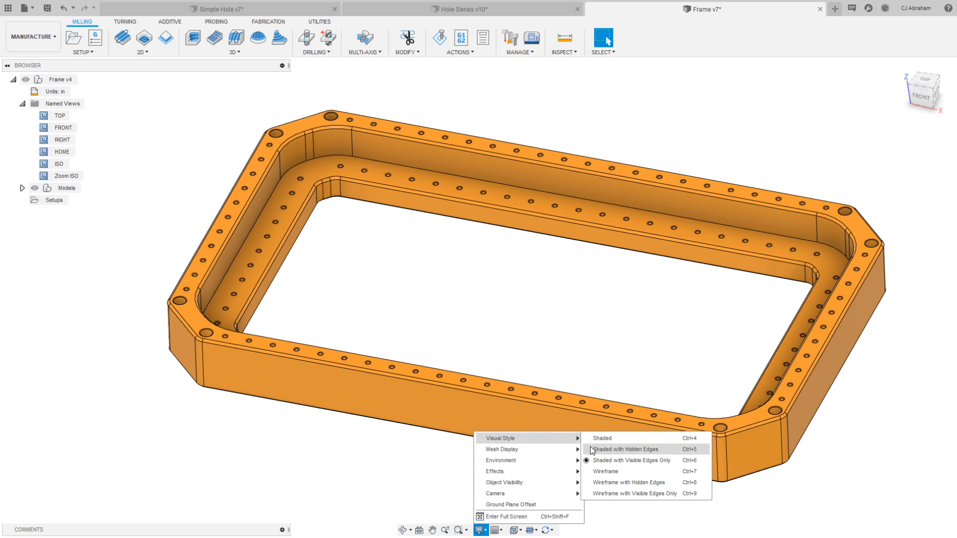
pyautogui.click(603, 472)
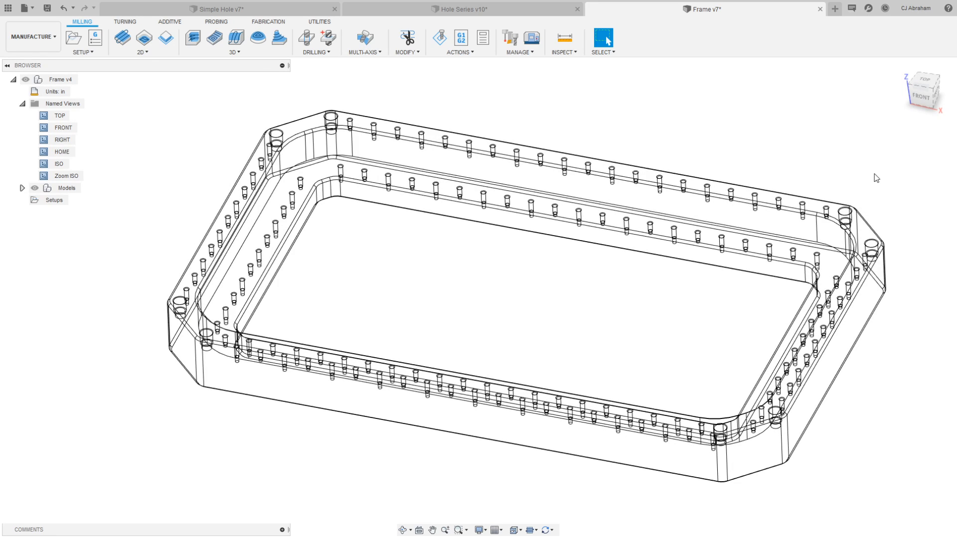
# - Examine the hole depths on the frame's upper rim and inner ledge, up close, from the front and at an angle
pyautogui.scroll(5, 361, 109)
pyautogui.scroll(4, 413, 143)
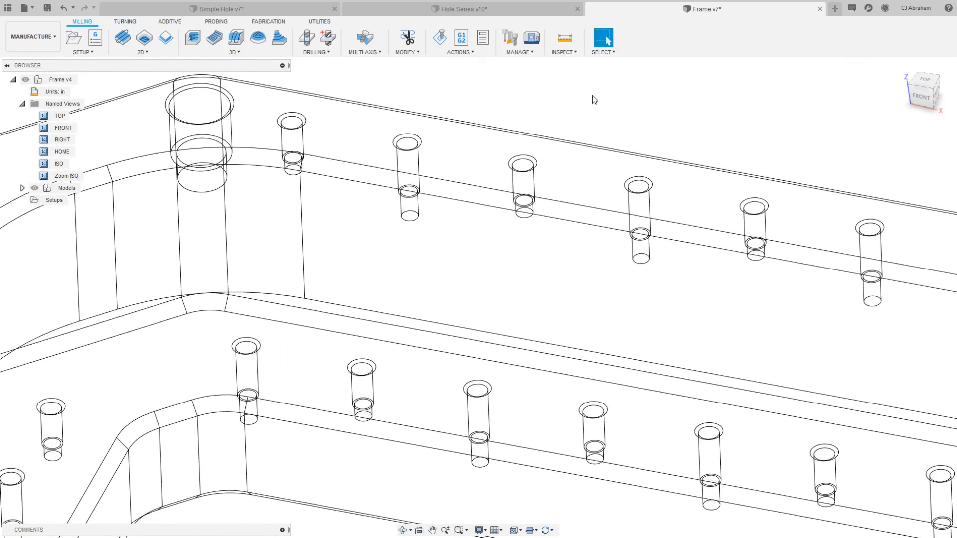
pyautogui.scroll(-6, 498, 188)
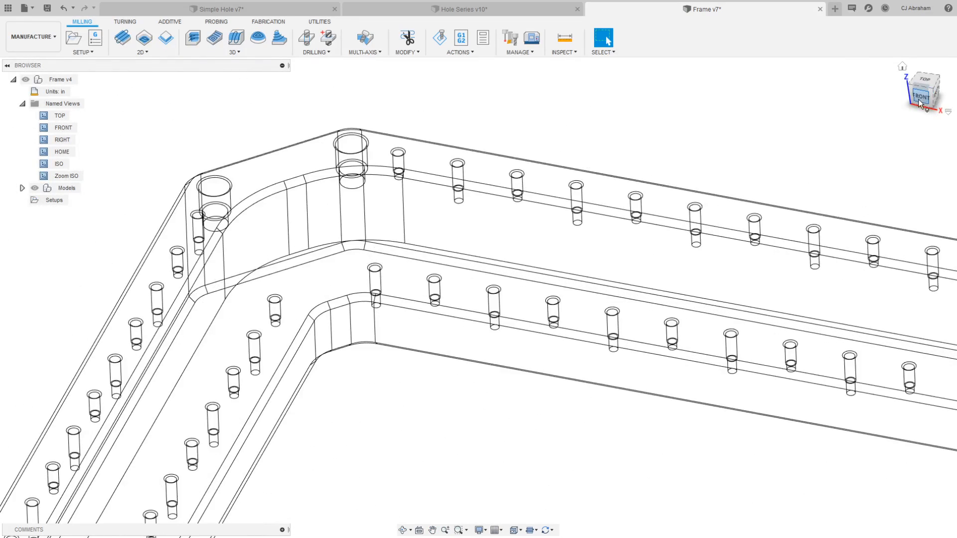
pyautogui.click(920, 100)
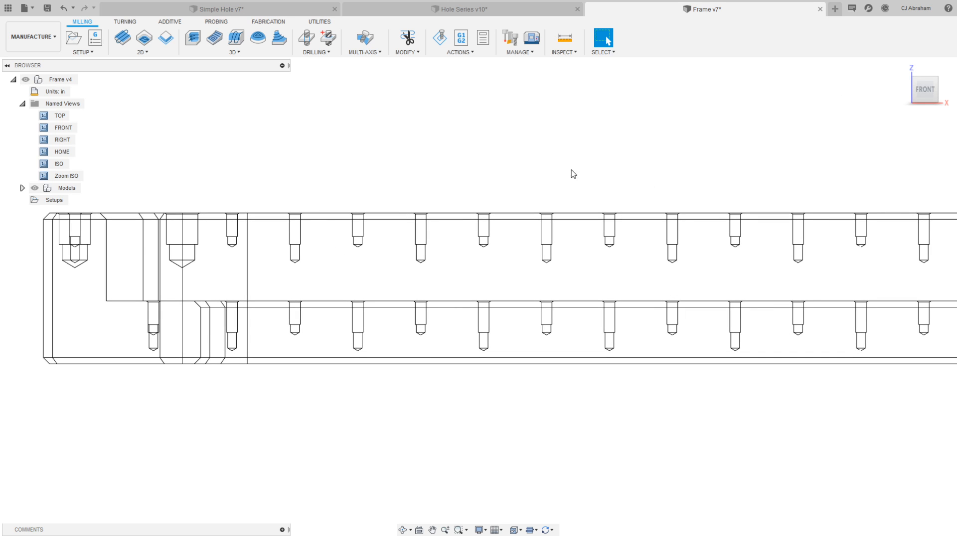
pyautogui.scroll(-5, 583, 175)
pyautogui.moveTo(921, 90); pyautogui.dragTo(912, 105)
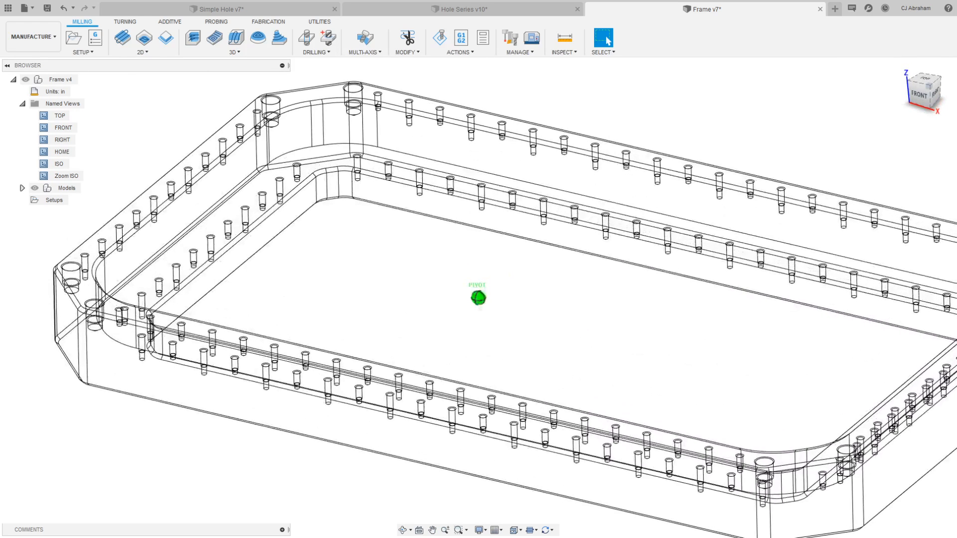
# - Restore the ISO named view with the Shaded with Visible Edges Only style, and collapse the Named Views folder
pyautogui.click(516, 530)
pyautogui.click(480, 530)
pyautogui.doubleClick(59, 164)
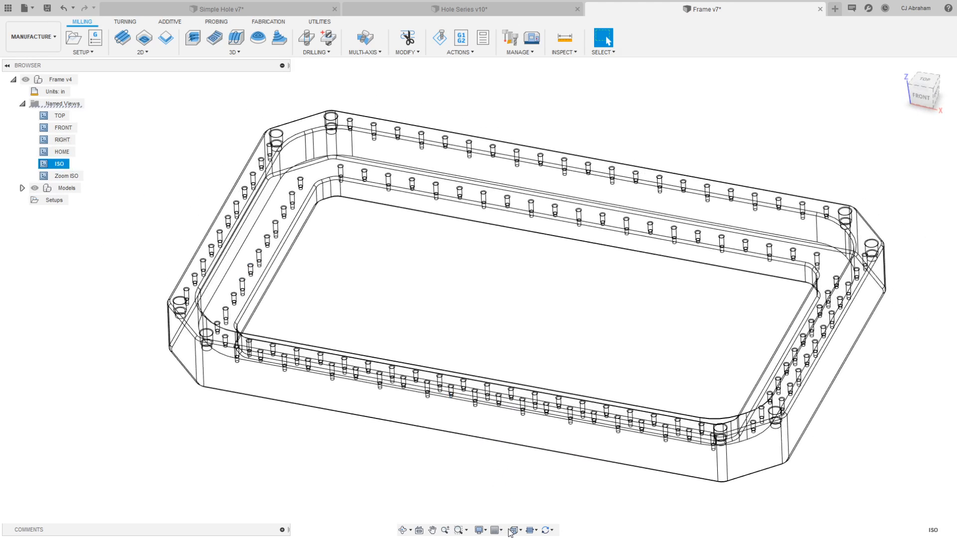
pyautogui.click(479, 530)
pyautogui.moveTo(535, 439)
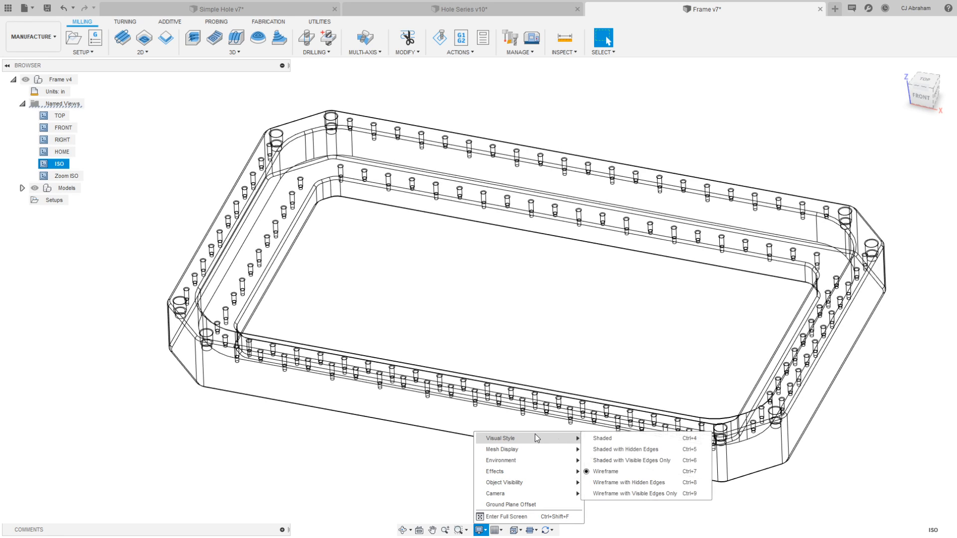
pyautogui.click(624, 472)
pyautogui.click(480, 531)
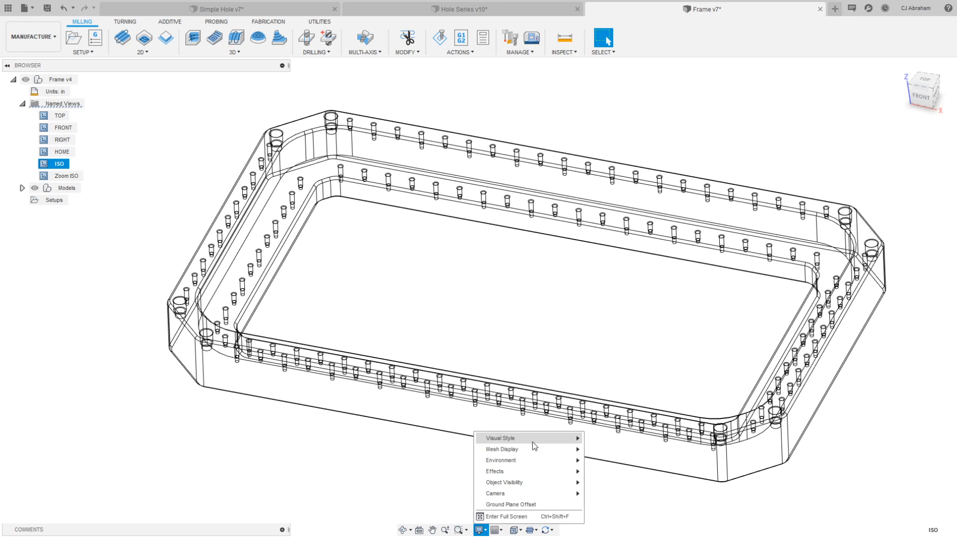
pyautogui.click(623, 460)
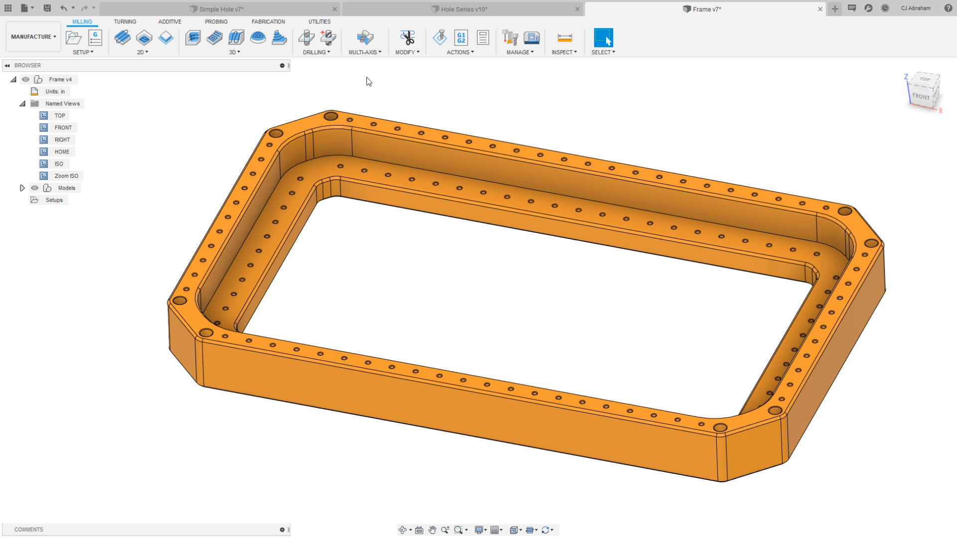
pyautogui.click(22, 104)
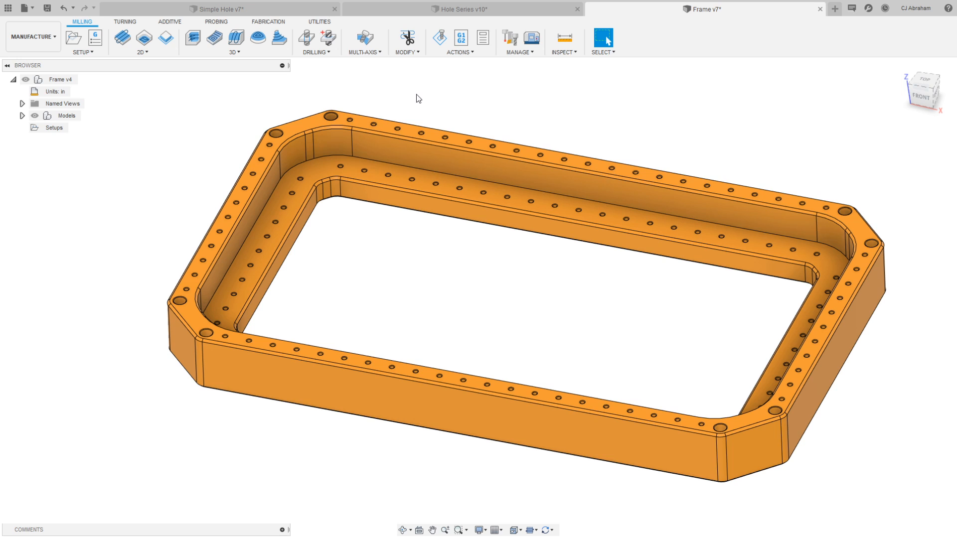
# - Start a new Drill operation on the frame using the 3/8" spot drill from the Hole Series v10 document
pyautogui.click(307, 38)
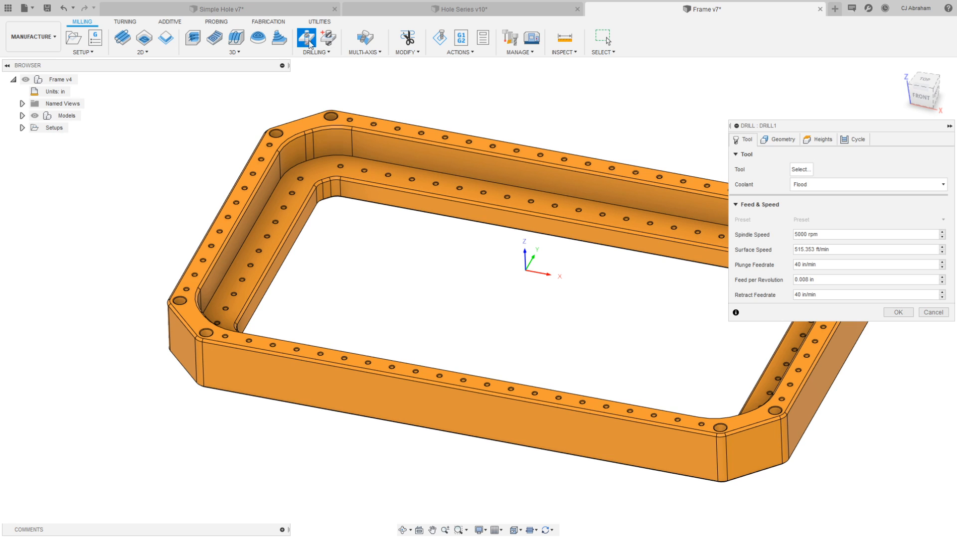
pyautogui.click(801, 169)
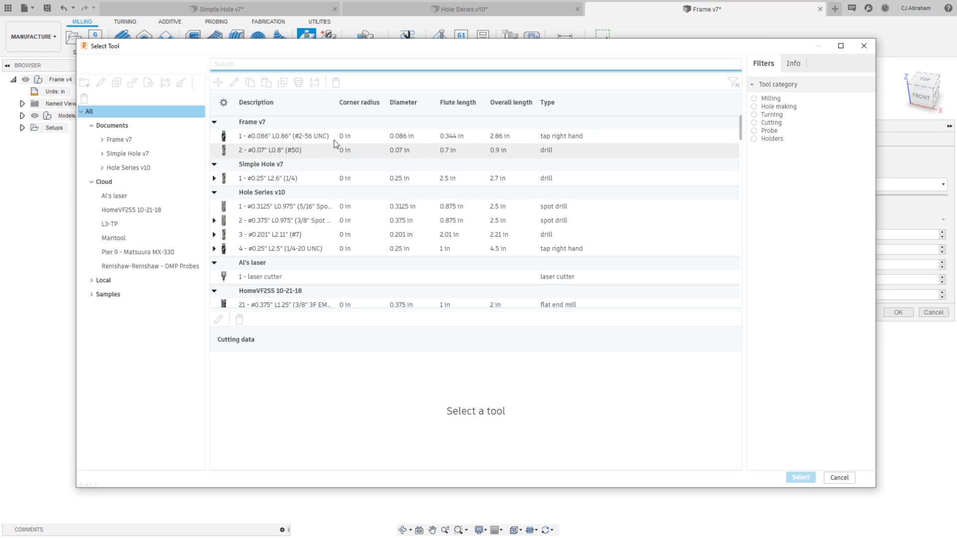
pyautogui.click(307, 222)
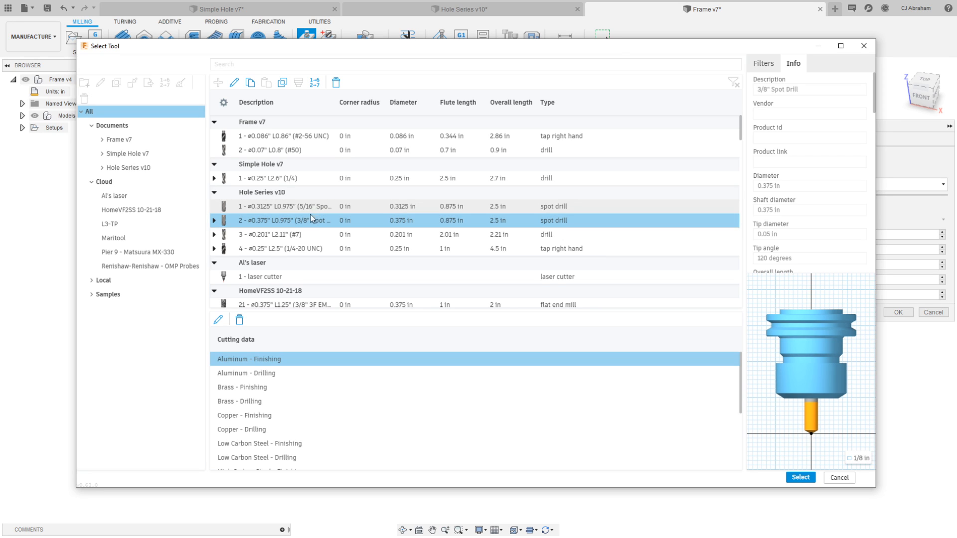
pyautogui.rightClick(298, 228)
pyautogui.click(280, 222)
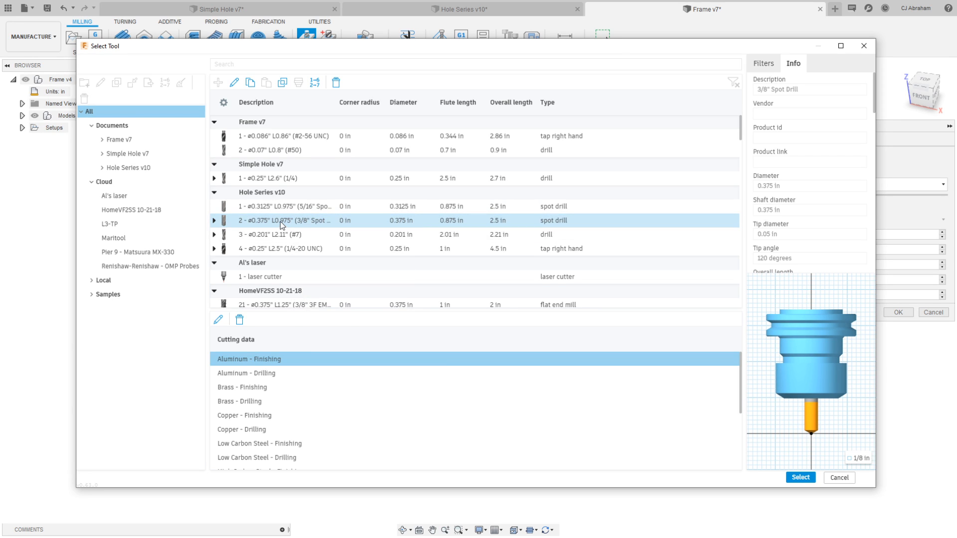
pyautogui.click(801, 478)
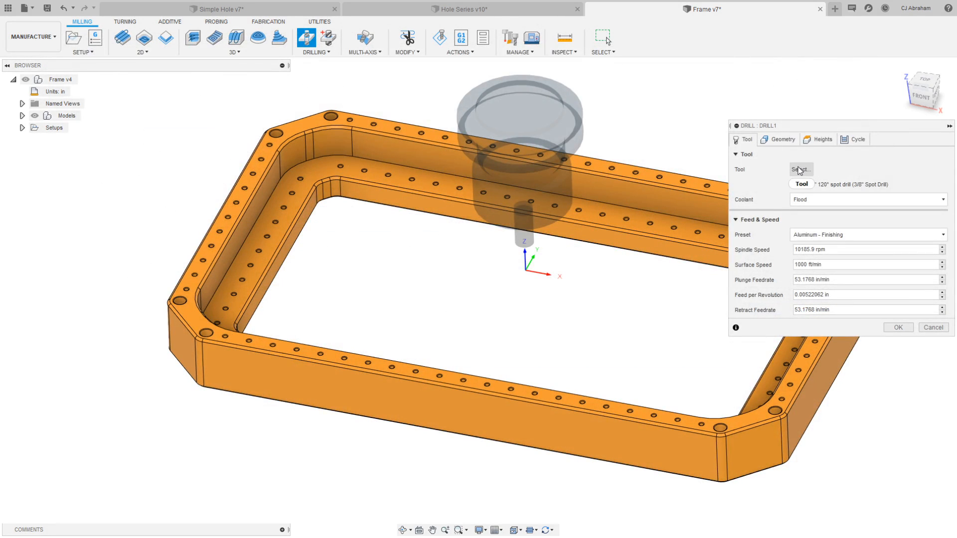
# - Set the Frame v7 spot drill's tip diameter to .01 in, update the operation's feeds and speeds, and reselect the tool
pyautogui.click(802, 170)
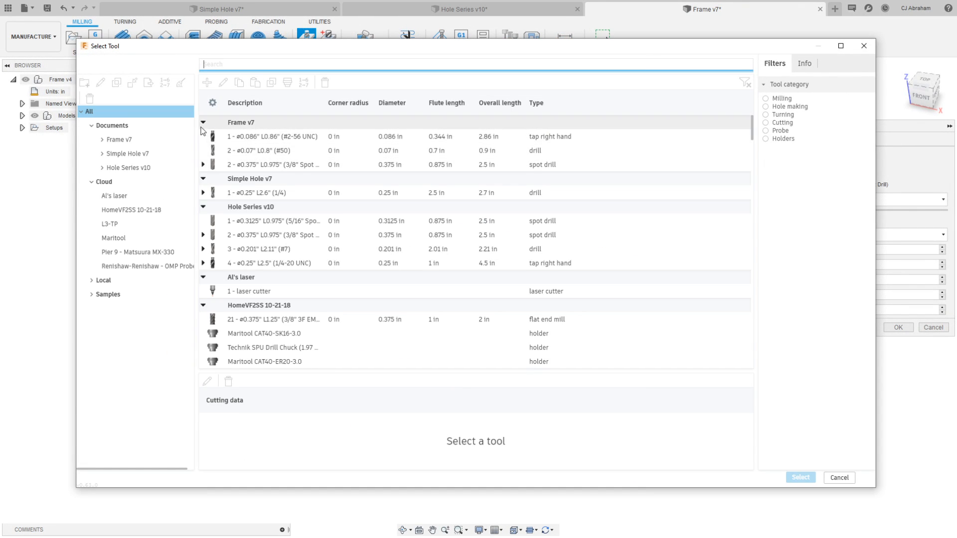
pyautogui.rightClick(275, 169)
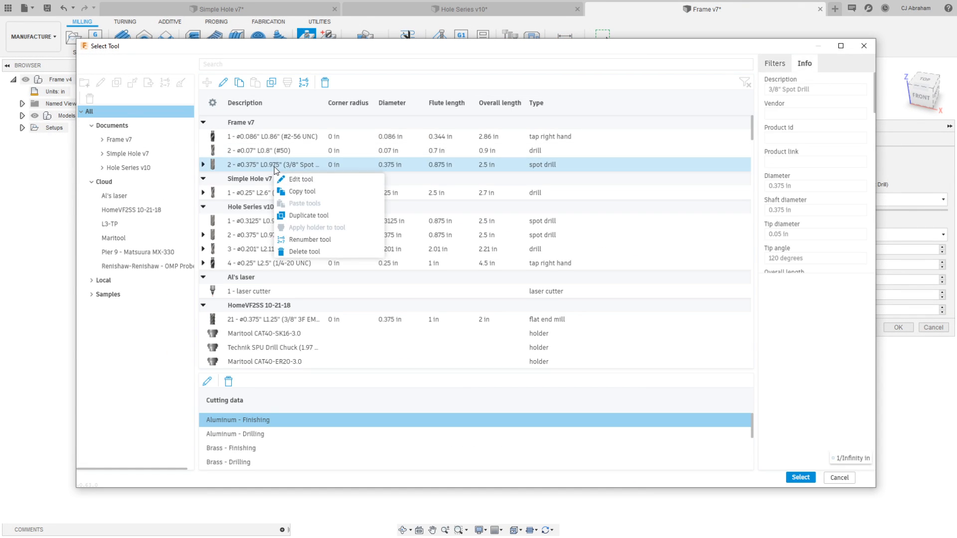
pyautogui.click(299, 183)
pyautogui.click(152, 82)
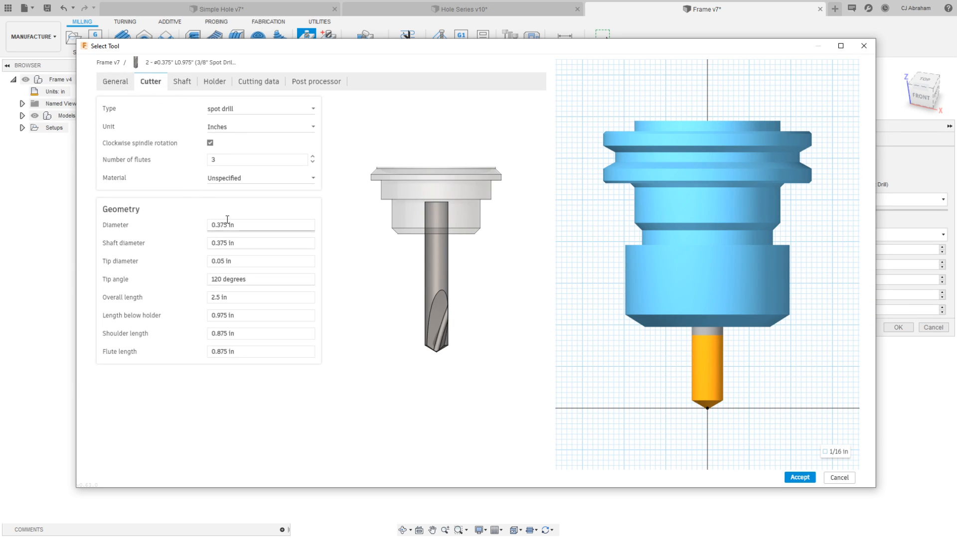
pyautogui.click(224, 261)
pyautogui.write('.01')
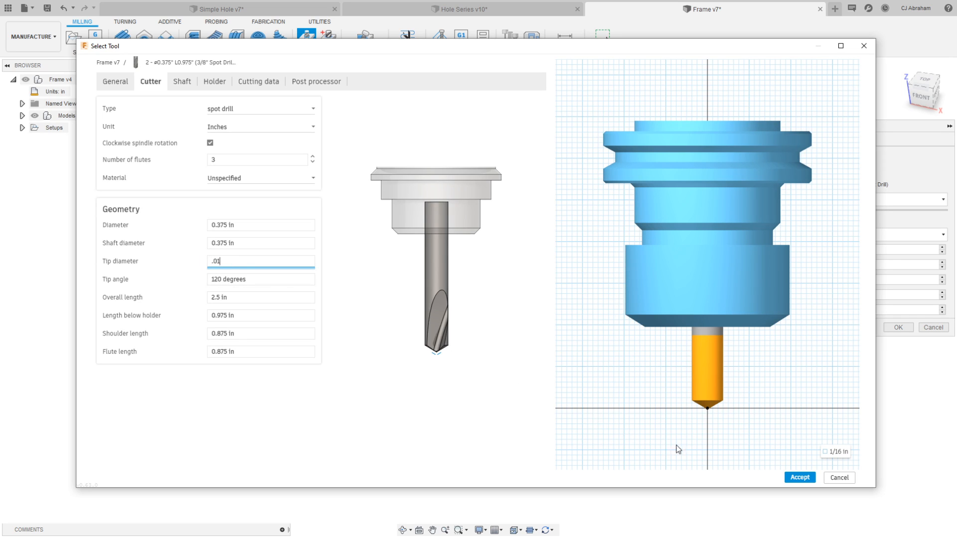
pyautogui.click(784, 477)
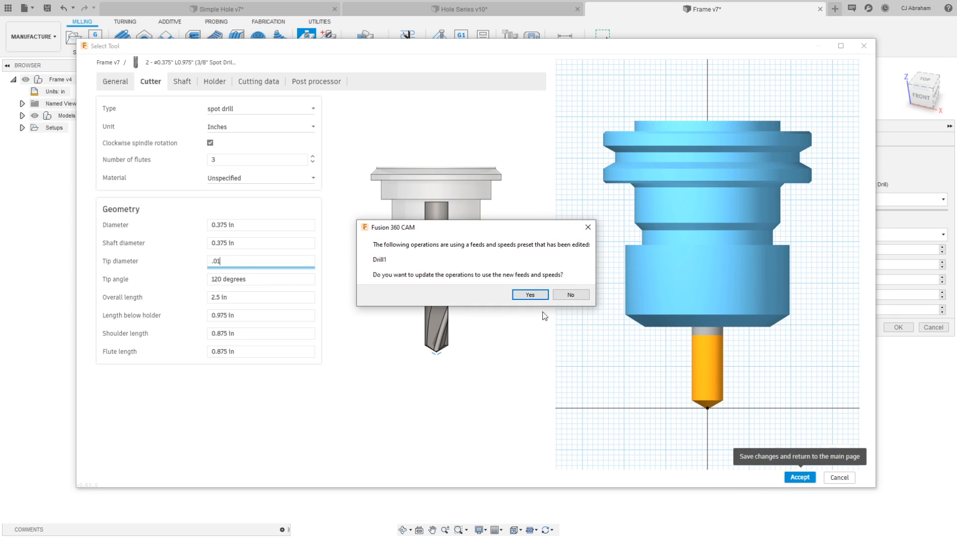
pyautogui.click(530, 295)
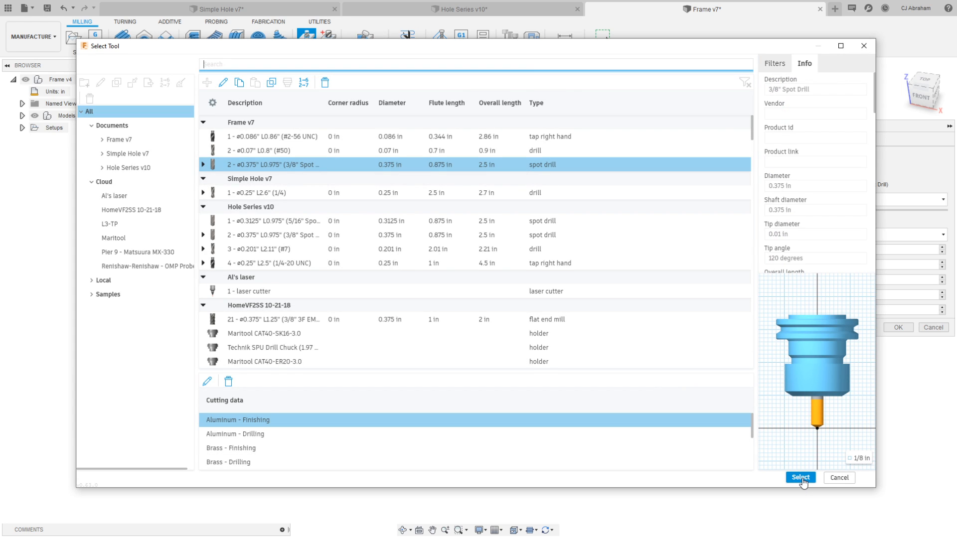
pyautogui.click(801, 478)
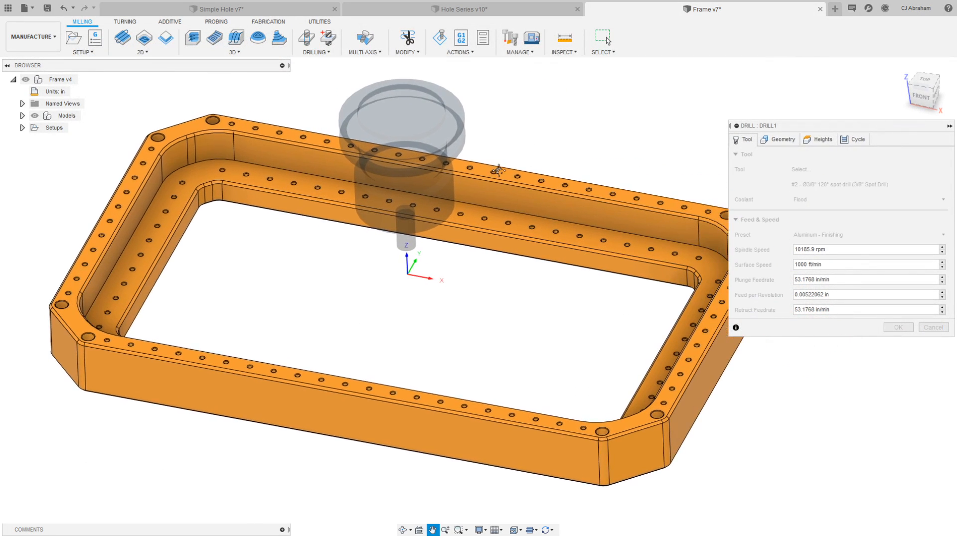
# - Set the Hole Mode of the frame's spot drilling operation to Diameter range
pyautogui.click(784, 140)
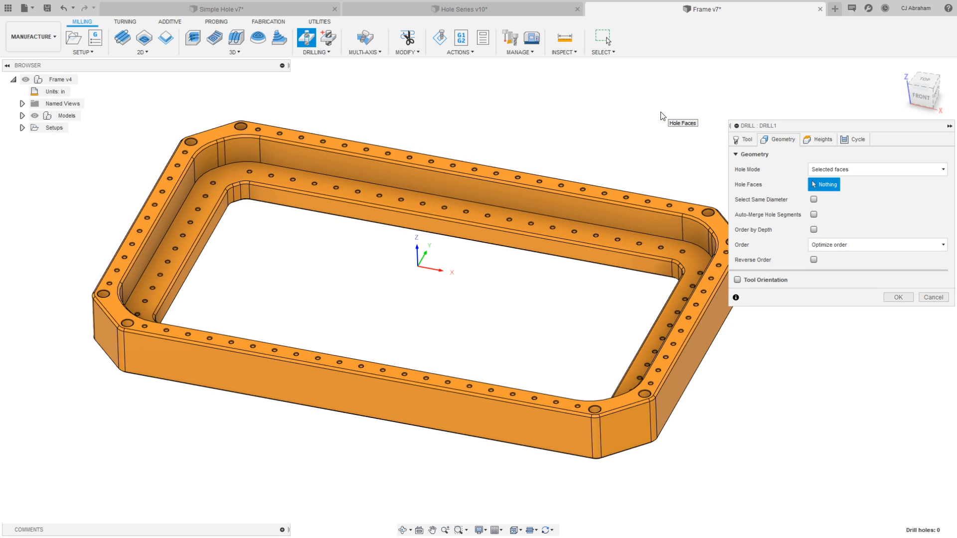
pyautogui.click(877, 170)
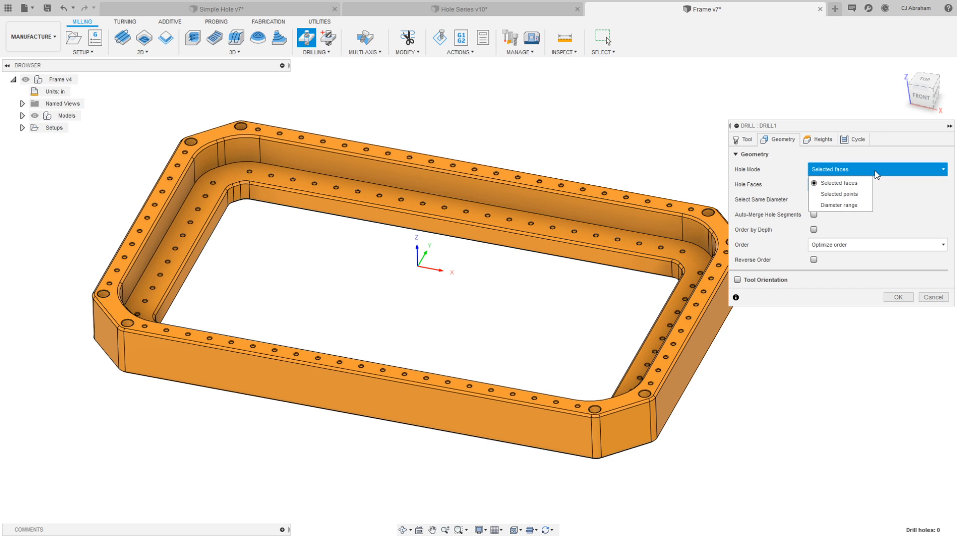
pyautogui.click(850, 207)
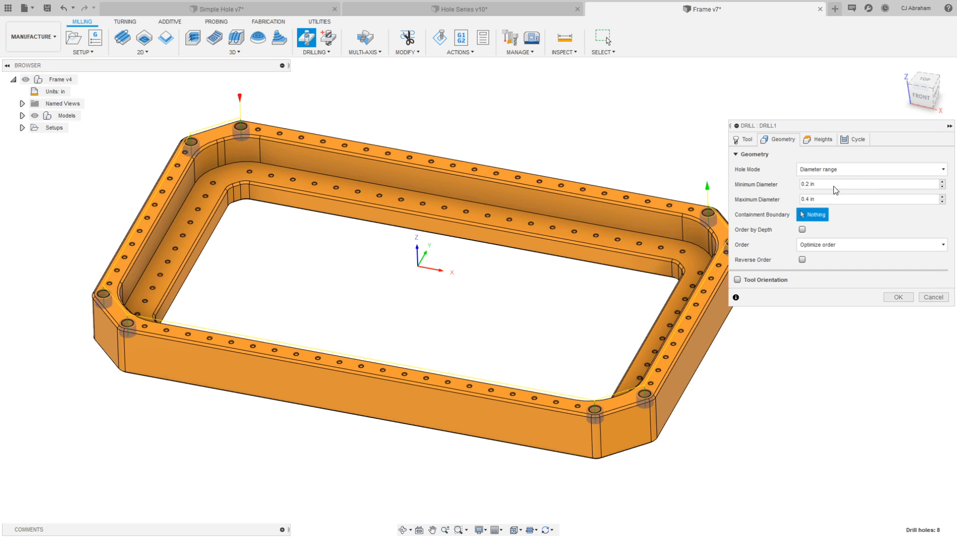
# - Set the spot drilling diameter range to a minimum of .05 in and a maximum of .27 in
pyautogui.moveTo(835, 185); pyautogui.dragTo(796, 185)
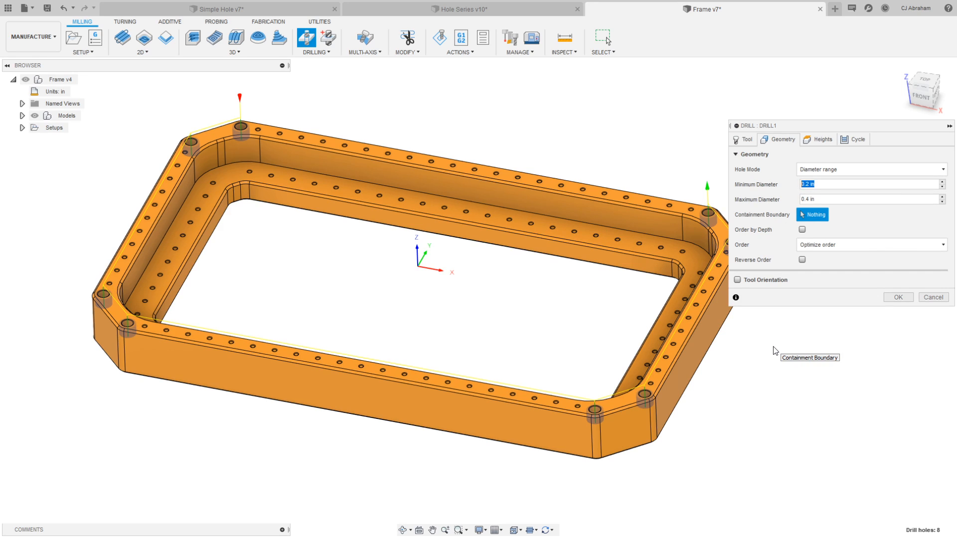
pyautogui.write('.05')
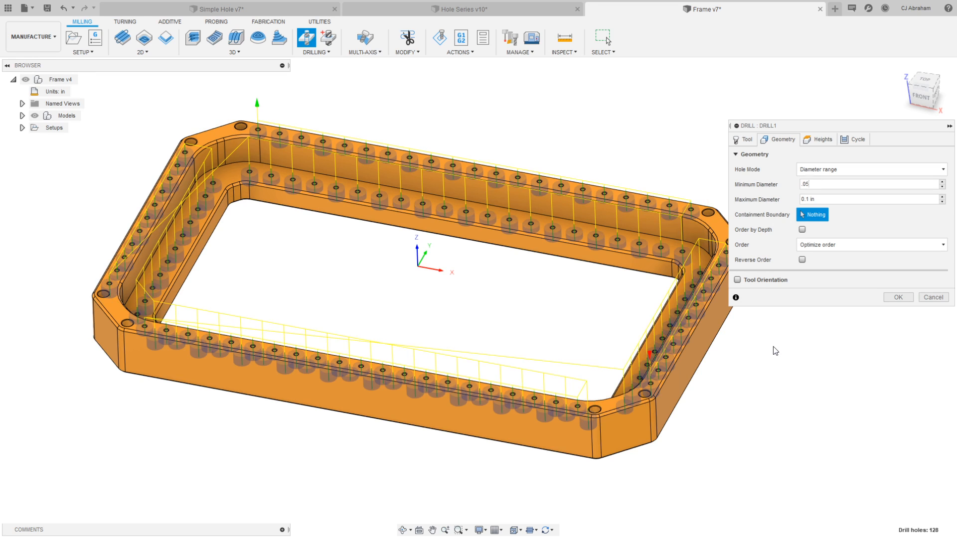
pyautogui.moveTo(814, 198); pyautogui.dragTo(792, 200)
pyautogui.press('BackSpace')
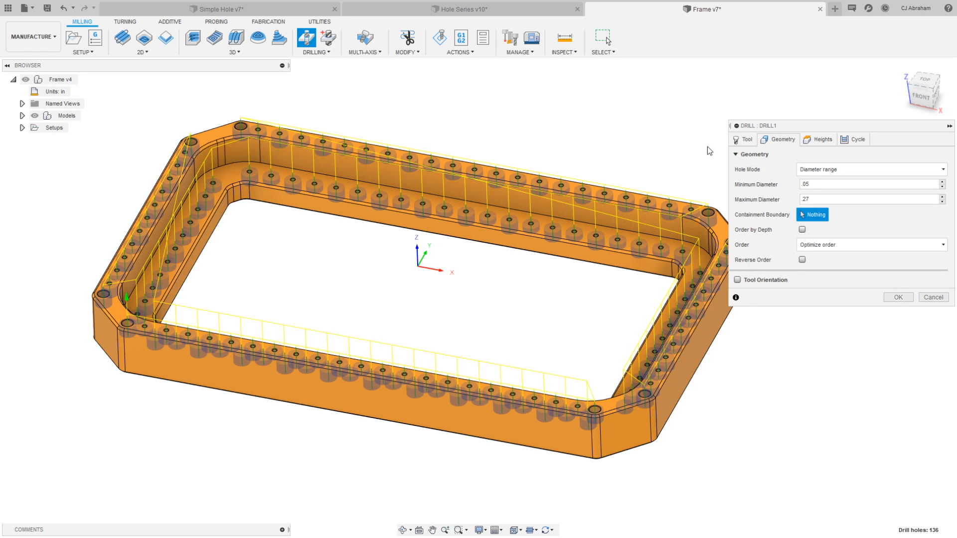
# - Set the spot drilling operation's Bottom Height to To chamfer width with a chamfer width of .015 in
pyautogui.click(819, 140)
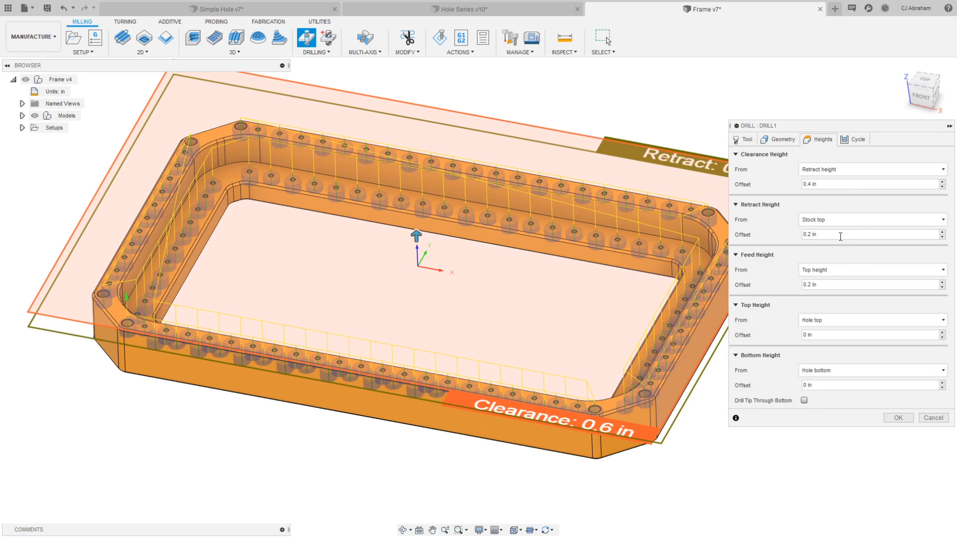
pyautogui.click(839, 372)
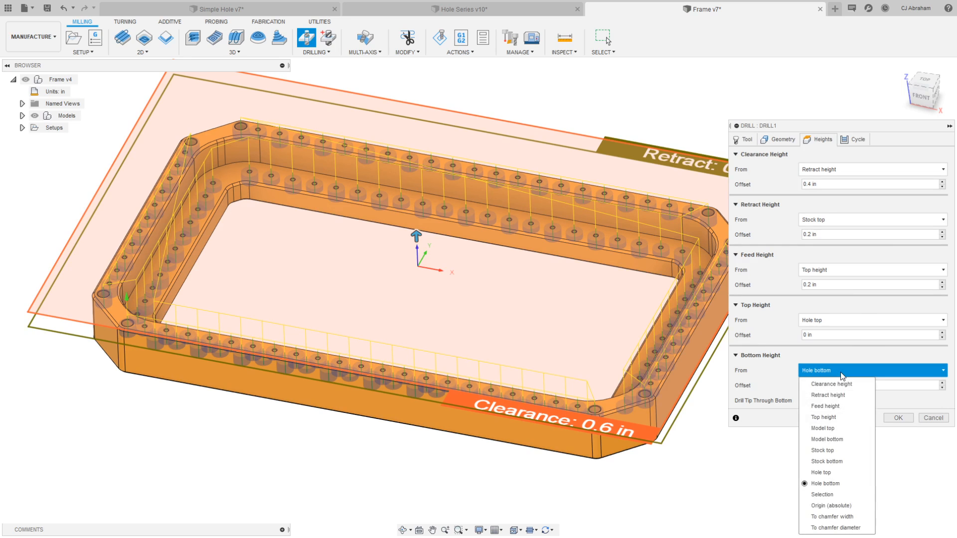
pyautogui.click(849, 518)
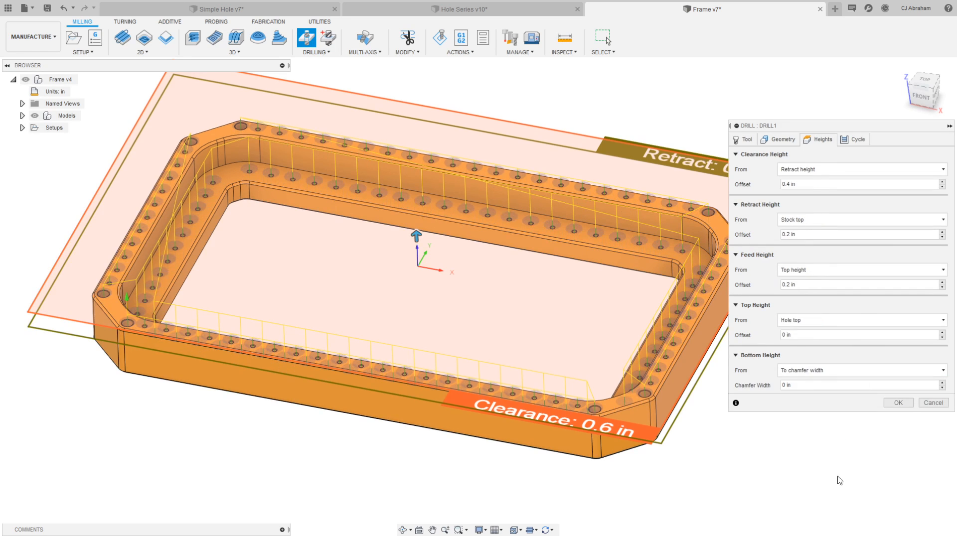
pyautogui.click(806, 386)
pyautogui.press('Return')
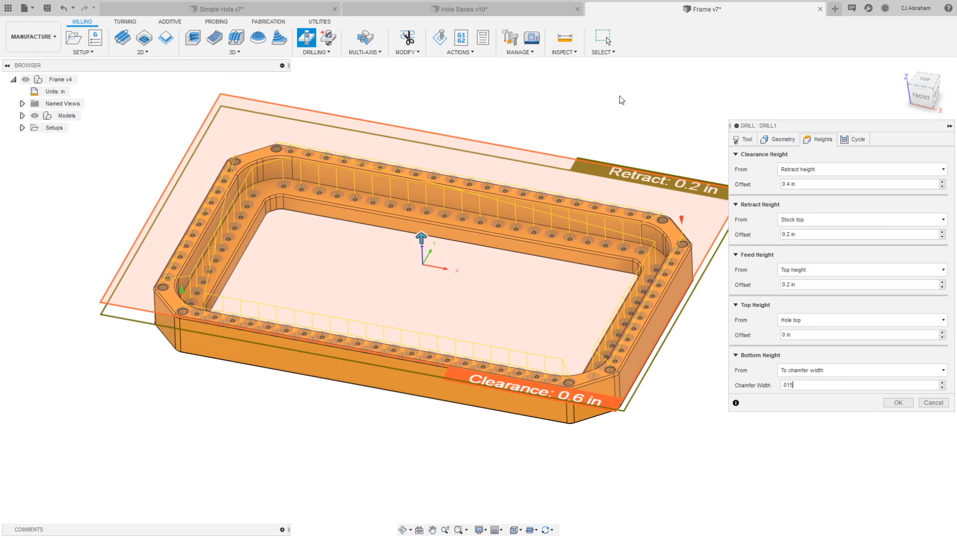
# - Examine the spot drill depths at the frame's upper and lower holes from the front and at an angle
pyautogui.moveTo(621, 89); pyautogui.dragTo(598, 125, button='middle')
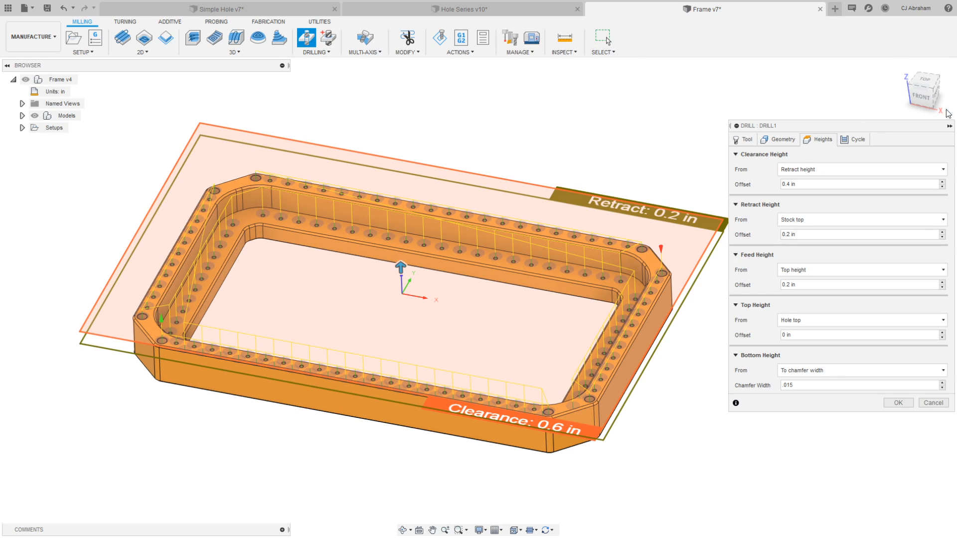
pyautogui.click(924, 96)
pyautogui.scroll(6, 185, 277)
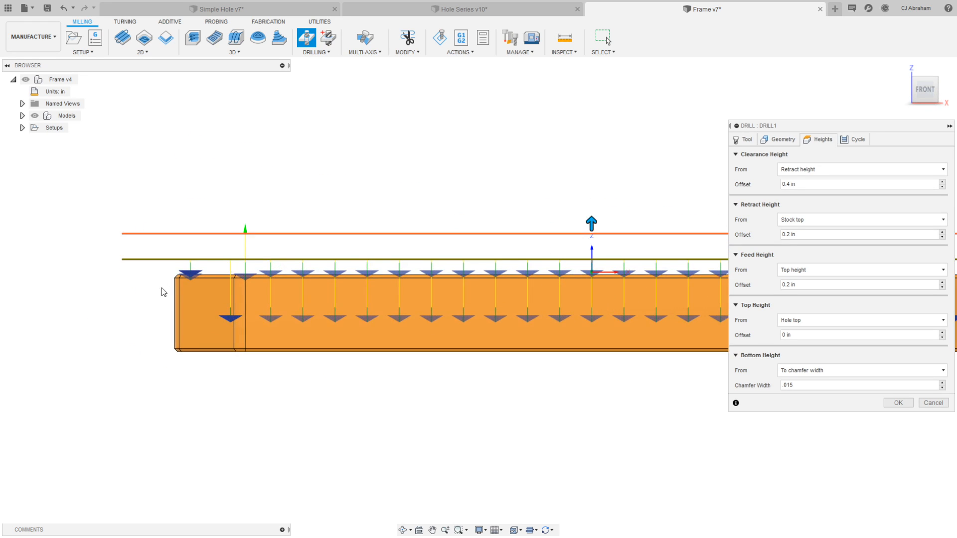
pyautogui.scroll(3, 182, 274)
pyautogui.scroll(1, 526, 294)
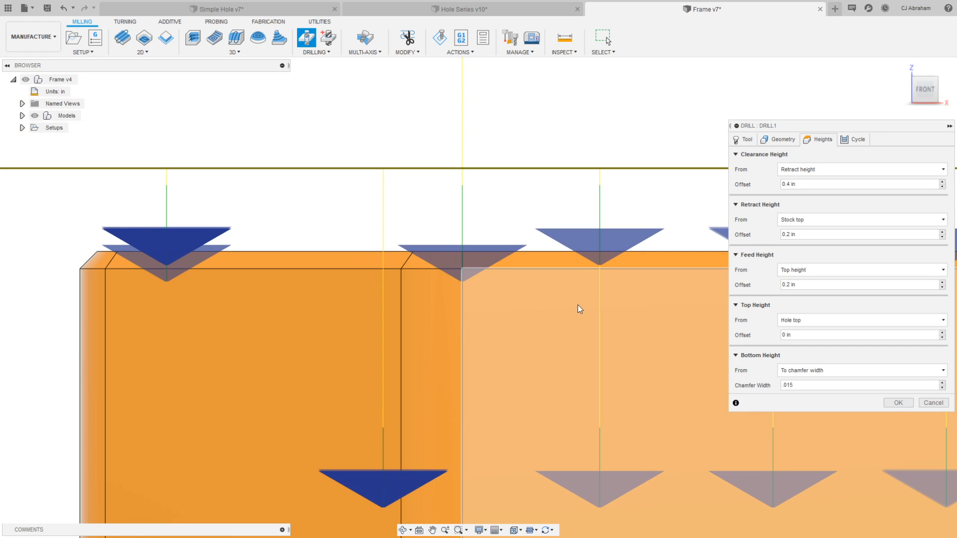
pyautogui.scroll(-2, 438, 280)
pyautogui.scroll(-1, 429, 252)
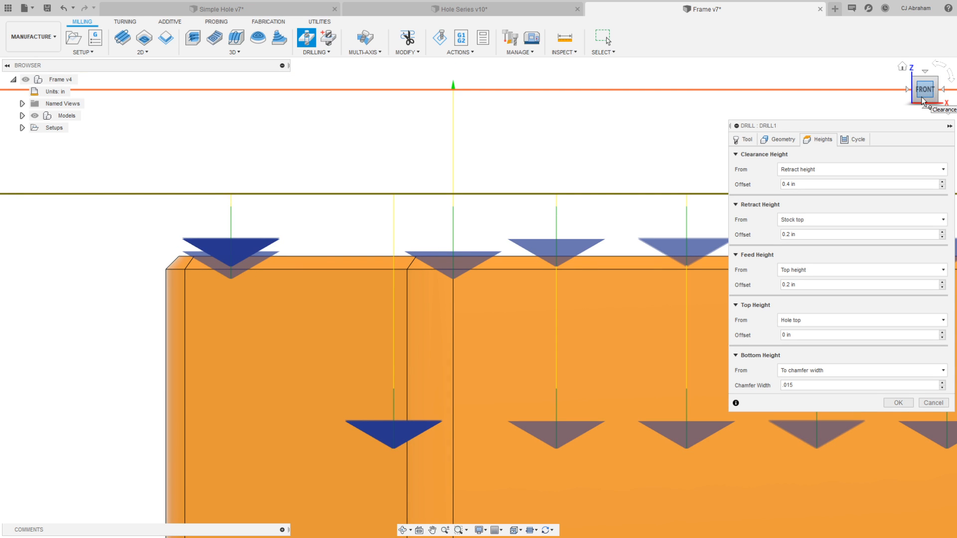
pyautogui.moveTo(927, 95); pyautogui.dragTo(918, 105)
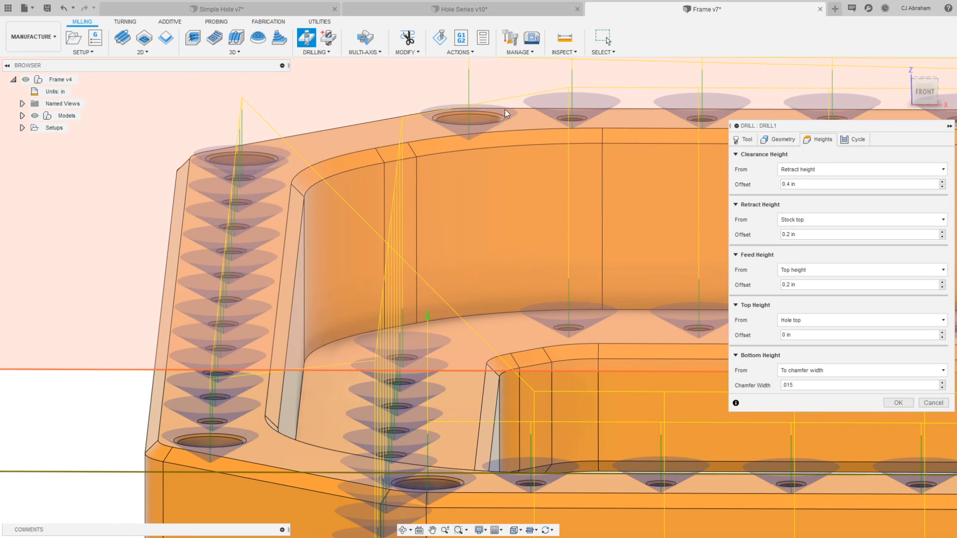
pyautogui.click(925, 92)
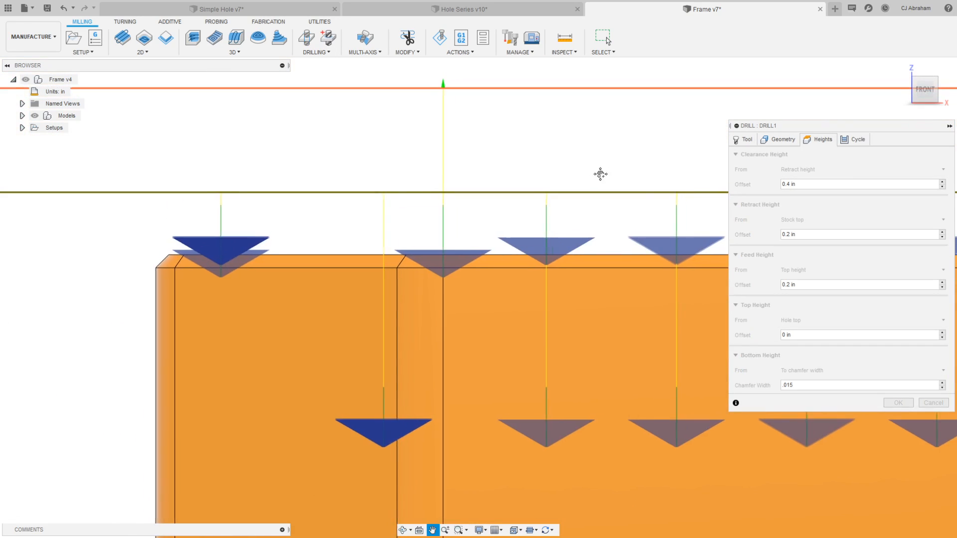
pyautogui.moveTo(542, 180); pyautogui.dragTo(326, 168, button='middle')
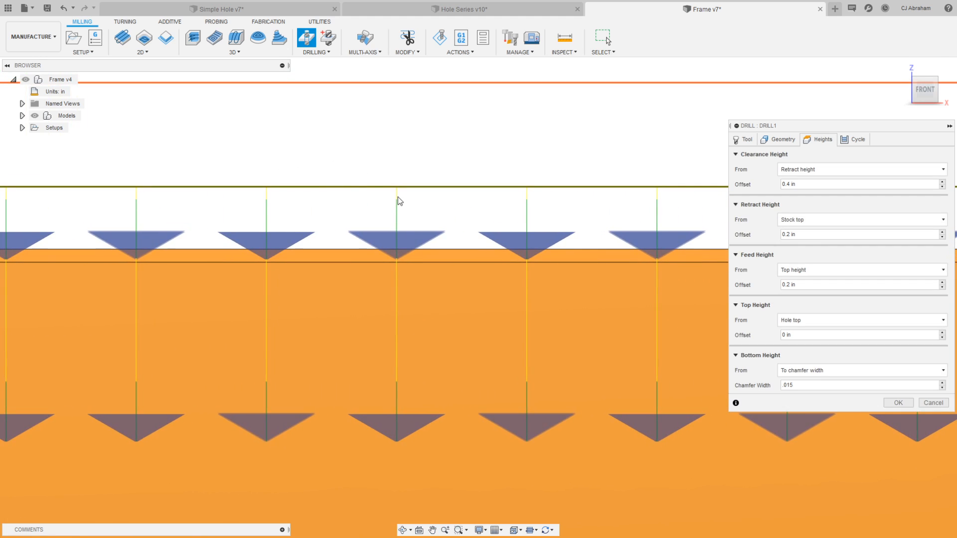
pyautogui.scroll(-8, 392, 199)
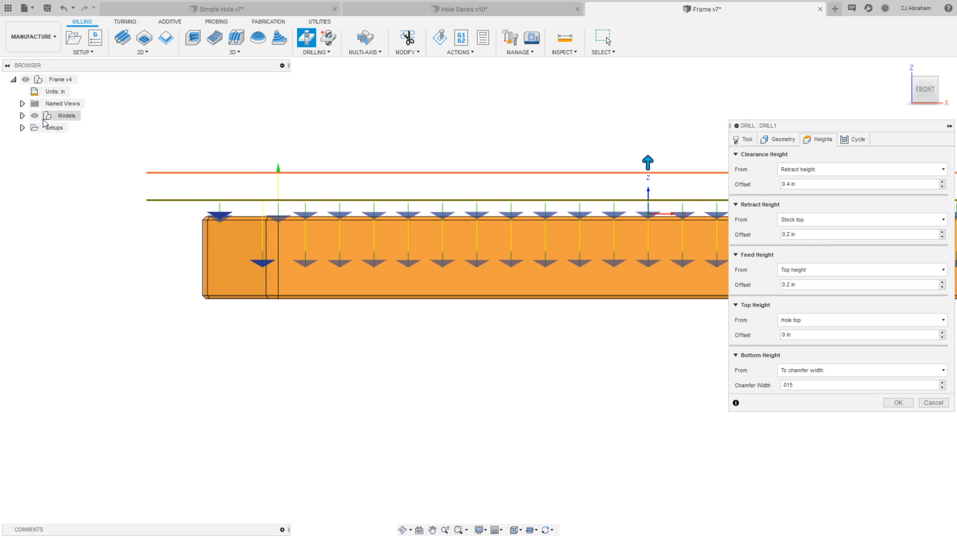
# - Accept the frame's spot drilling operation and restore the ISO named view
pyautogui.click(22, 103)
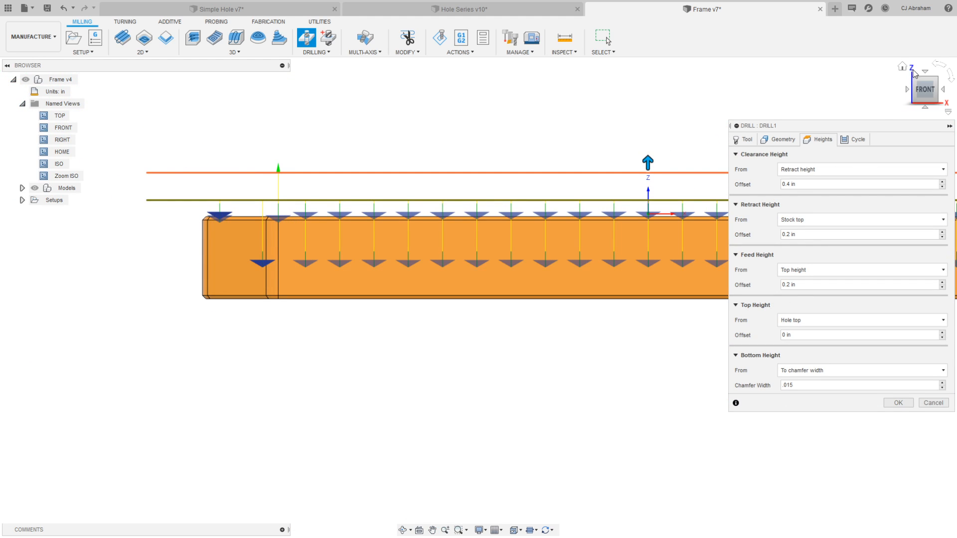
pyautogui.click(904, 67)
pyautogui.click(895, 402)
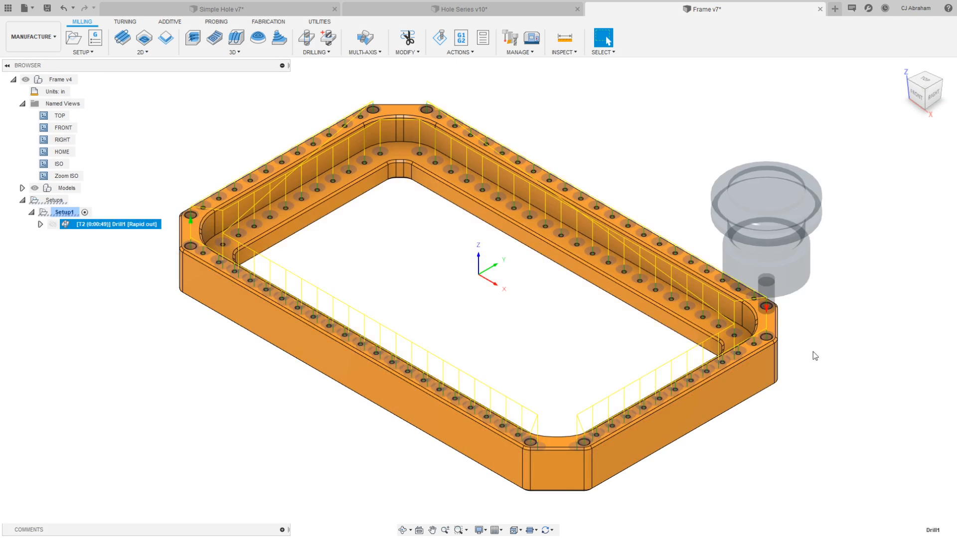
pyautogui.doubleClick(59, 163)
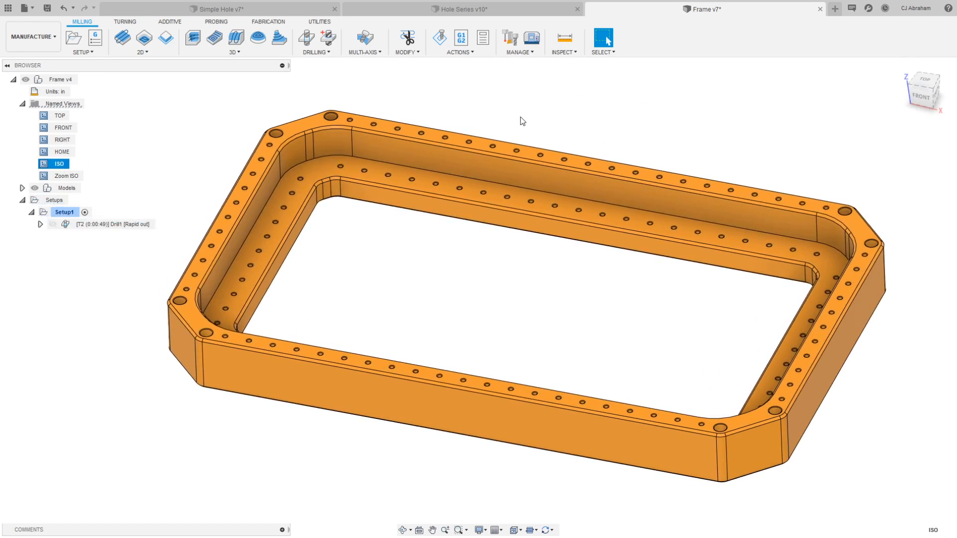
pyautogui.click(179, 121)
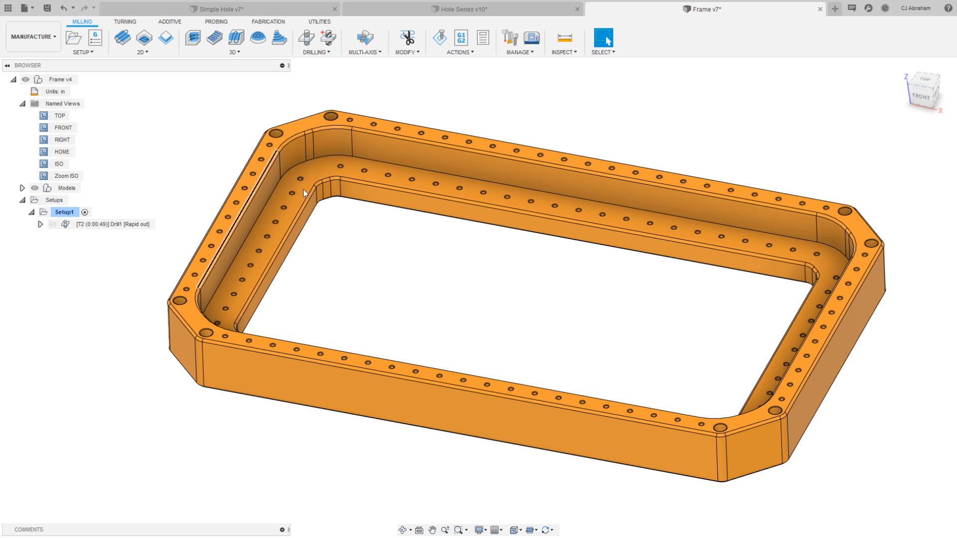
# - Start a second Drill operation on the frame and open its tool selection
pyautogui.click(307, 37)
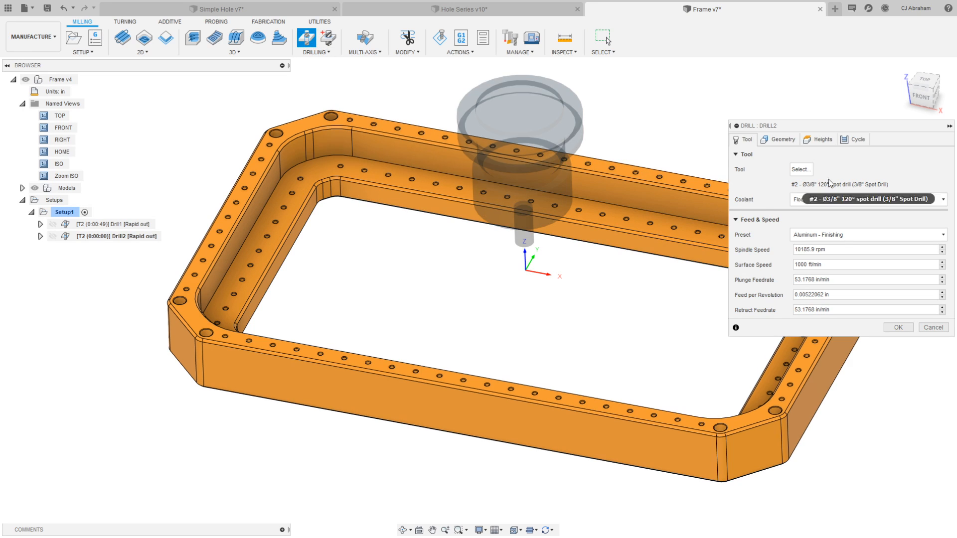
pyautogui.click(801, 169)
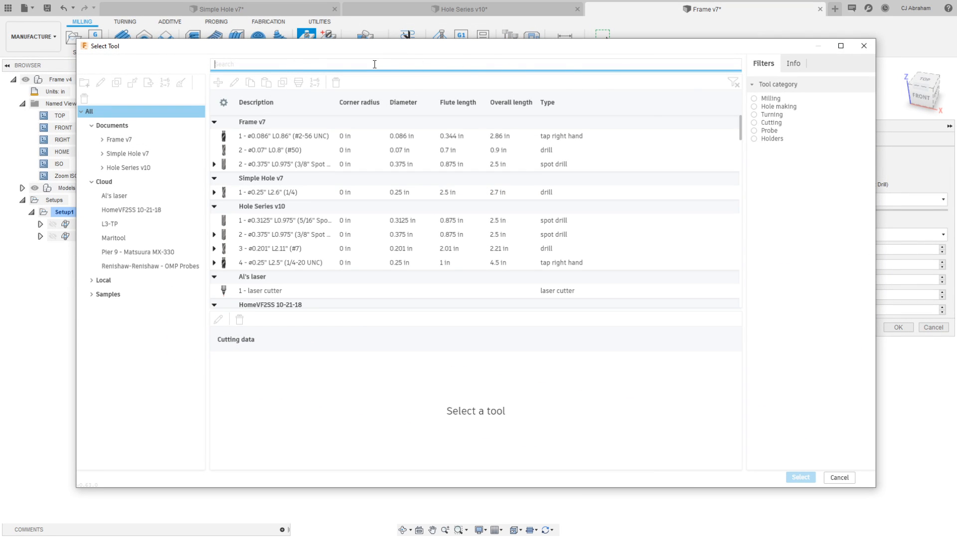
pyautogui.write('#50')
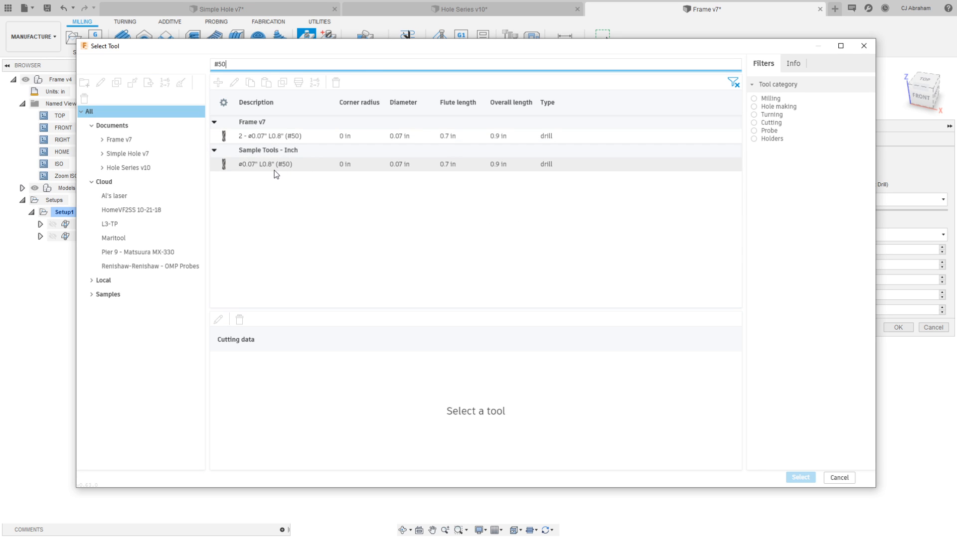
pyautogui.click(276, 167)
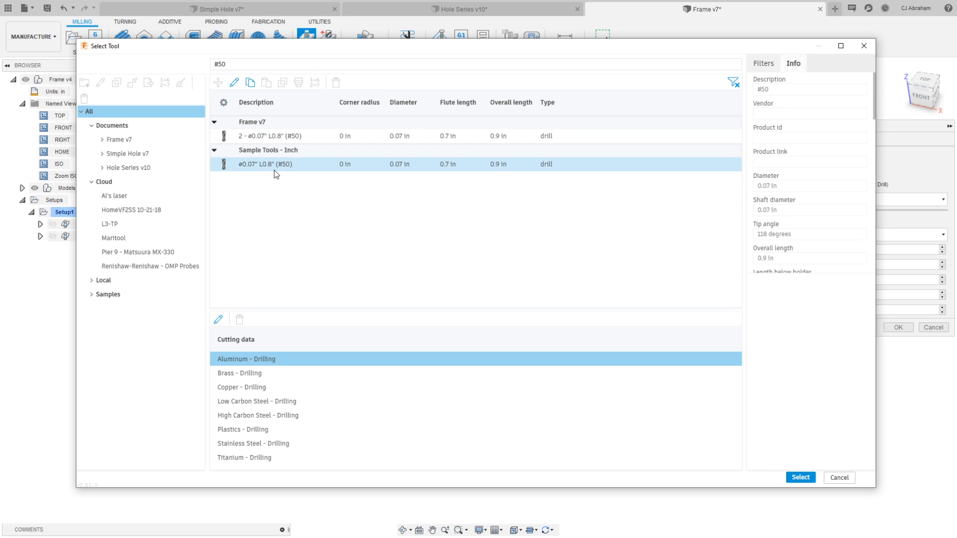
pyautogui.click(280, 137)
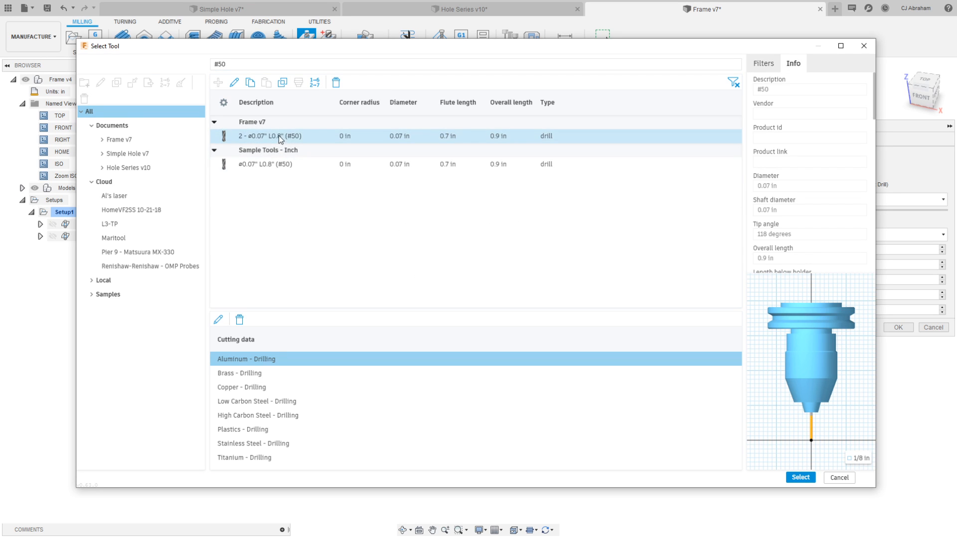
pyautogui.click(800, 479)
pyautogui.click(781, 140)
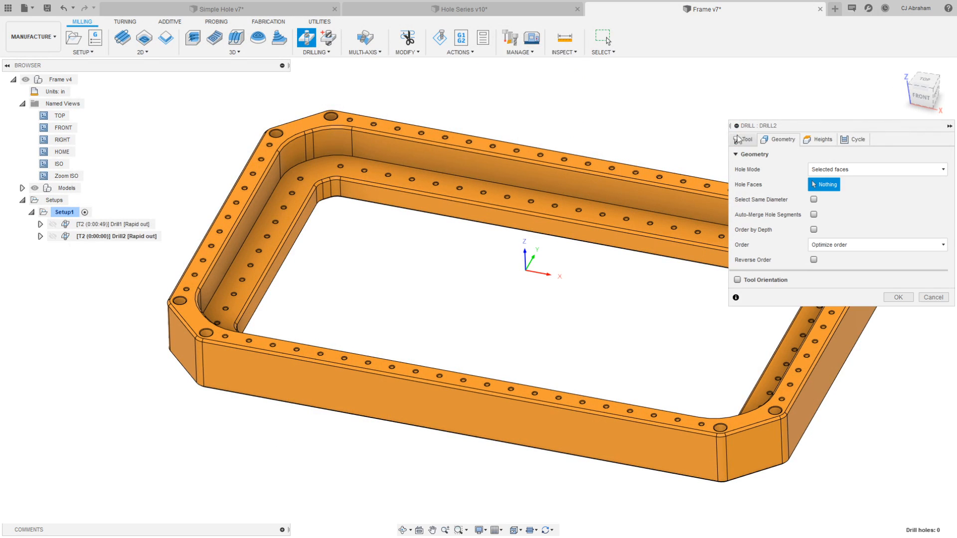
# - Switch to the Zoom ISO view and examine the radius of the lower cylindrical face in the small hole nearest the corner bore
pyautogui.doubleClick(66, 175)
pyautogui.scroll(4, 573, 145)
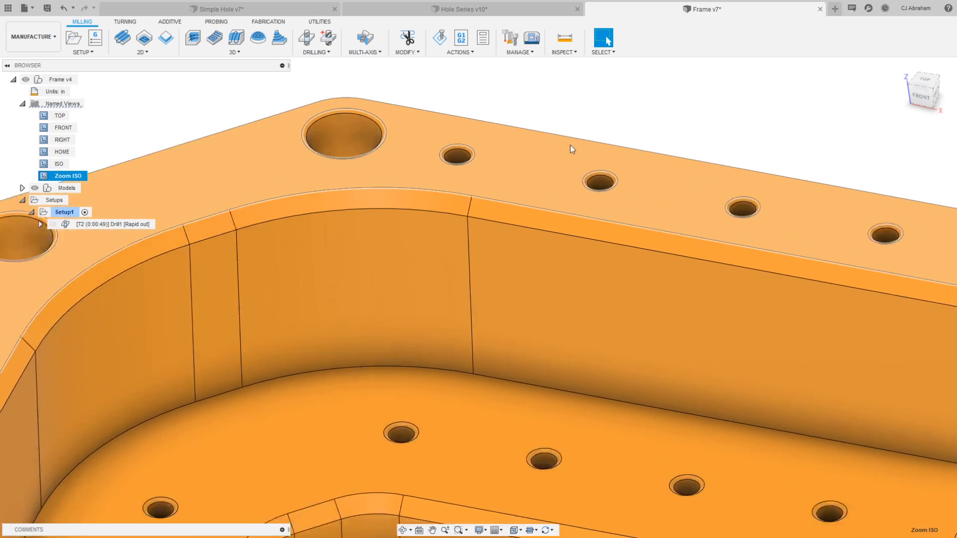
pyautogui.keyDown('shift'); pyautogui.moveTo(526, 144); pyautogui.dragTo(523, 178, button='middle'); pyautogui.keyUp('shift')
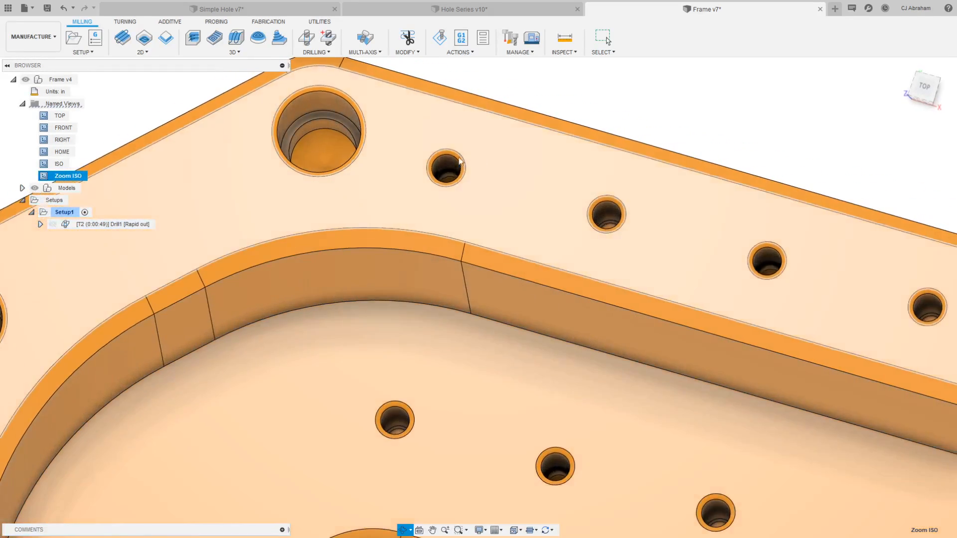
pyautogui.scroll(5, 455, 166)
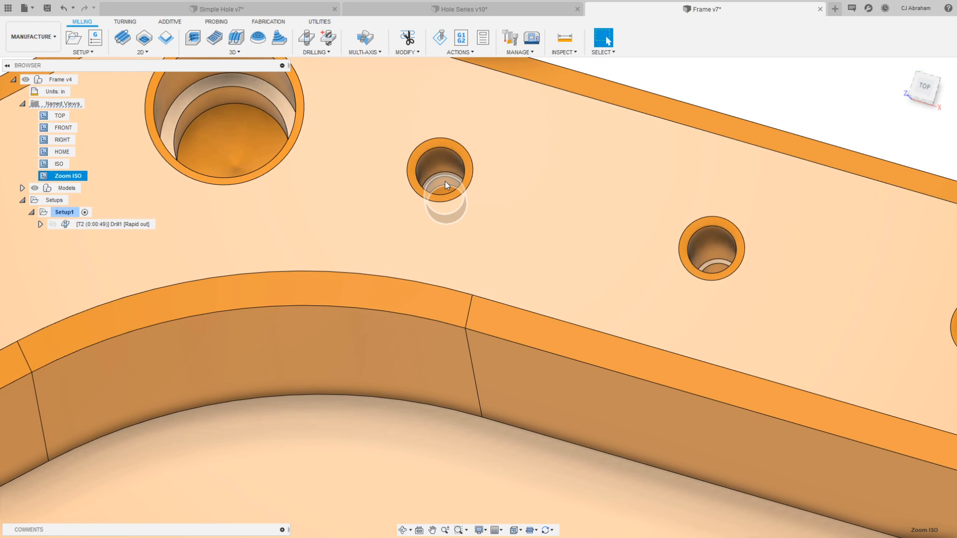
pyautogui.click(445, 183)
pyautogui.scroll(-5, 445, 183)
pyautogui.keyDown('shift'); pyautogui.moveTo(433, 184); pyautogui.dragTo(506, 156, button='middle'); pyautogui.keyUp('shift')
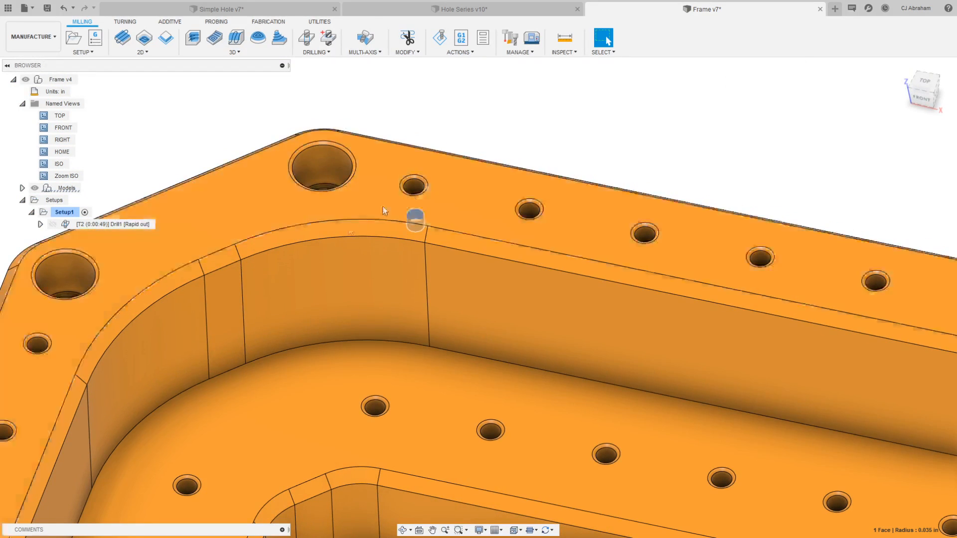
pyautogui.scroll(-3, 498, 186)
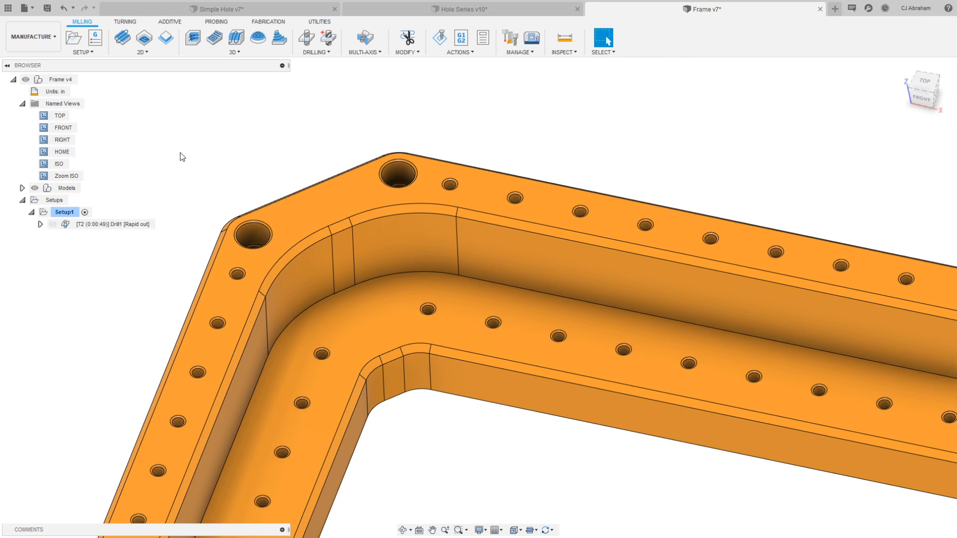
# - Create a drill operation in Setup1 using the document's 0.07 in #50 drill
pyautogui.click(116, 224)
pyautogui.click(222, 134)
pyautogui.click(306, 37)
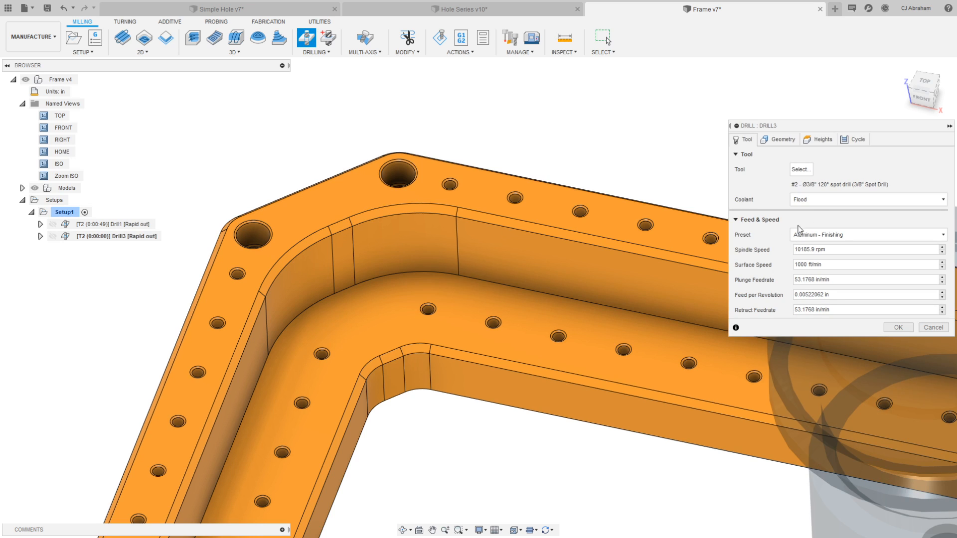
pyautogui.click(801, 170)
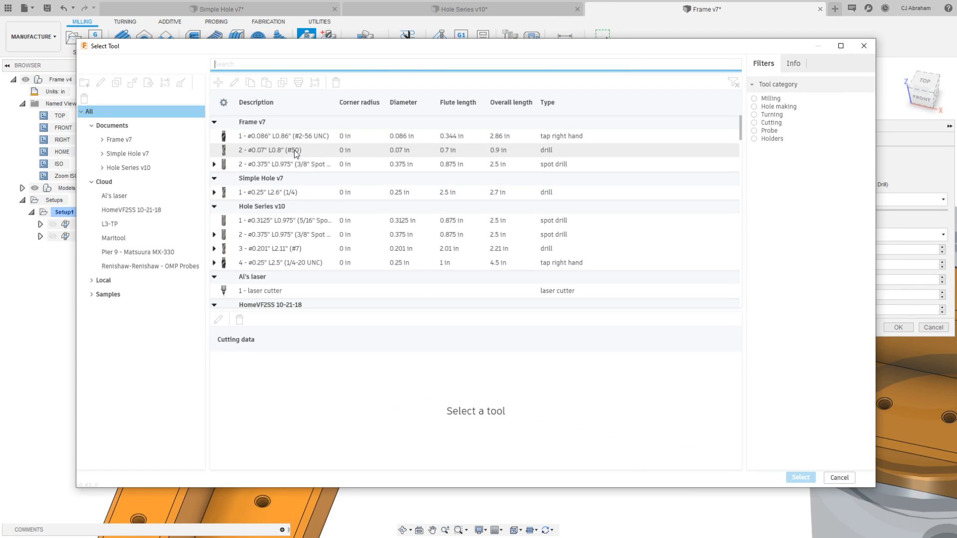
pyautogui.click(295, 150)
pyautogui.click(801, 477)
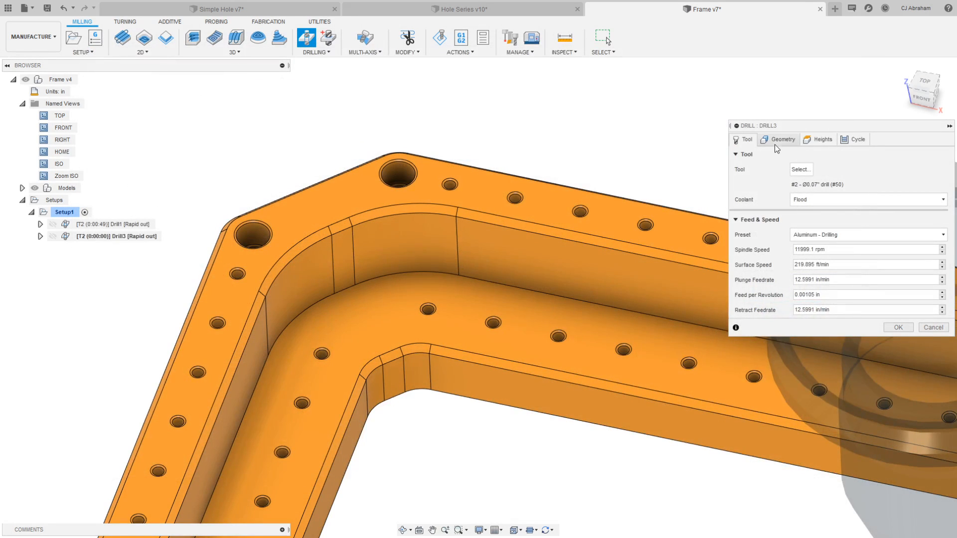
# - Pick the lower cylindrical face of the small hole beside the back corner bore as hole geometry and enable Auto-Merge Hole Segments
pyautogui.click(774, 145)
pyautogui.scroll(5, 457, 146)
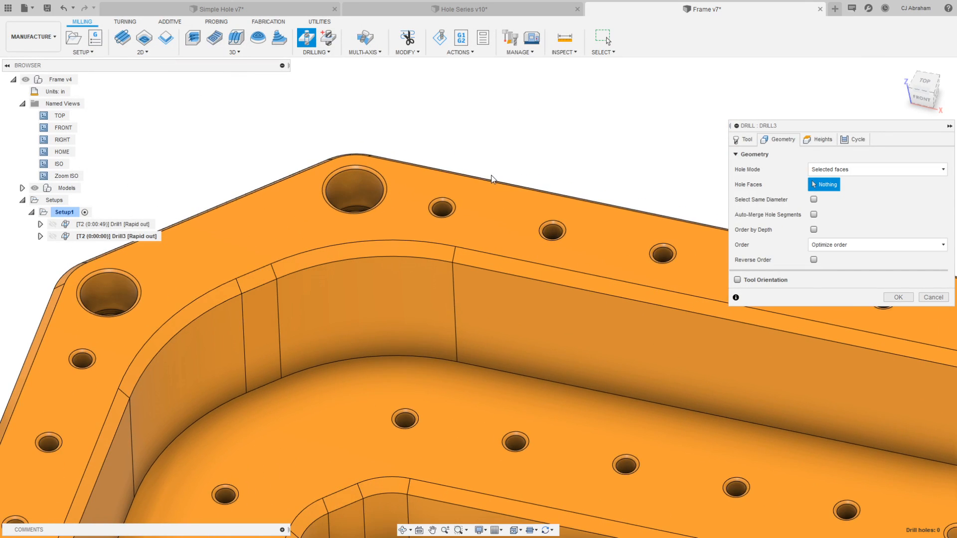
pyautogui.scroll(8, 491, 178)
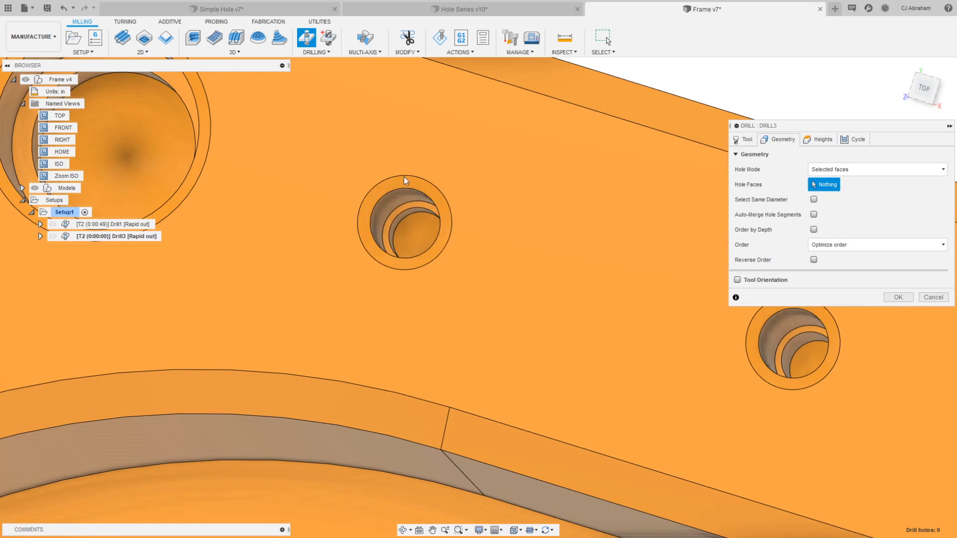
pyautogui.click(410, 214)
pyautogui.scroll(-4, 397, 267)
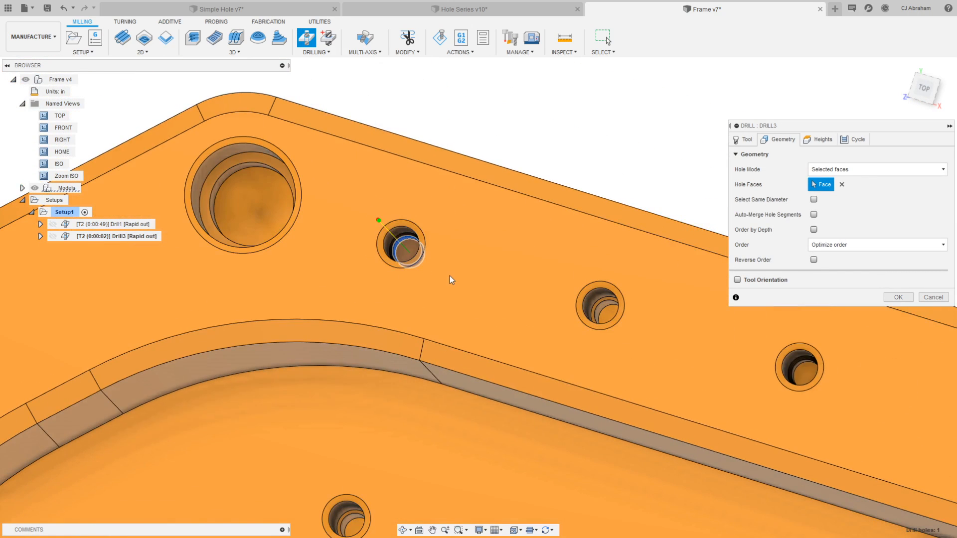
pyautogui.keyDown('shift'); pyautogui.moveTo(450, 270); pyautogui.dragTo(459, 216, button='middle'); pyautogui.keyUp('shift')
pyautogui.scroll(-3, 459, 236)
pyautogui.click(813, 214)
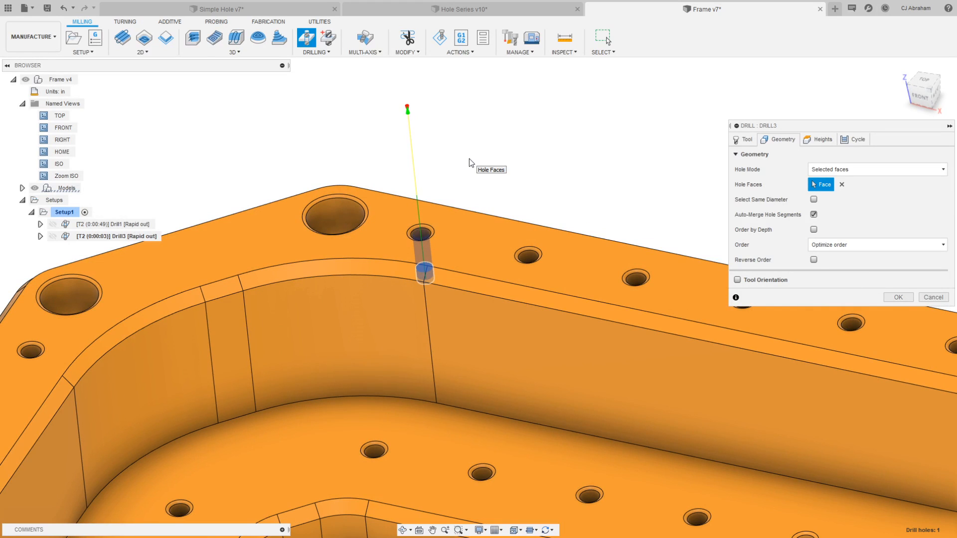
# - Extend the drilling selection to all holes with Select Same Diameter and accept the operation
pyautogui.scroll(-8, 468, 164)
pyautogui.scroll(-6, 470, 184)
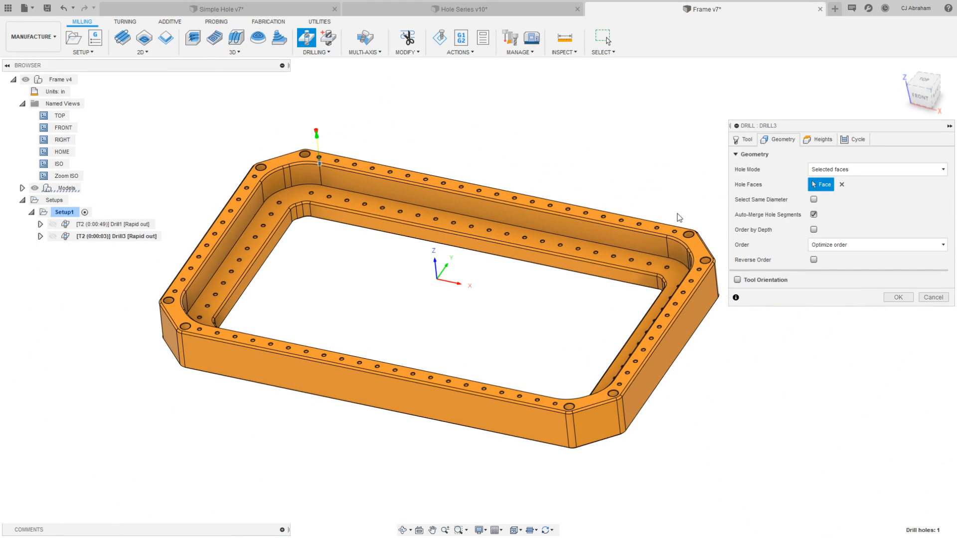
pyautogui.click(814, 200)
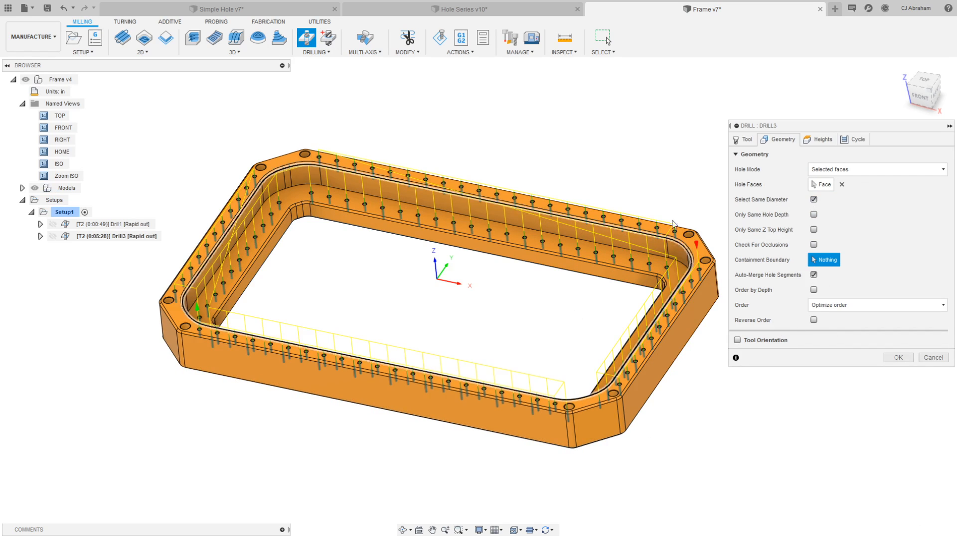
pyautogui.click(898, 357)
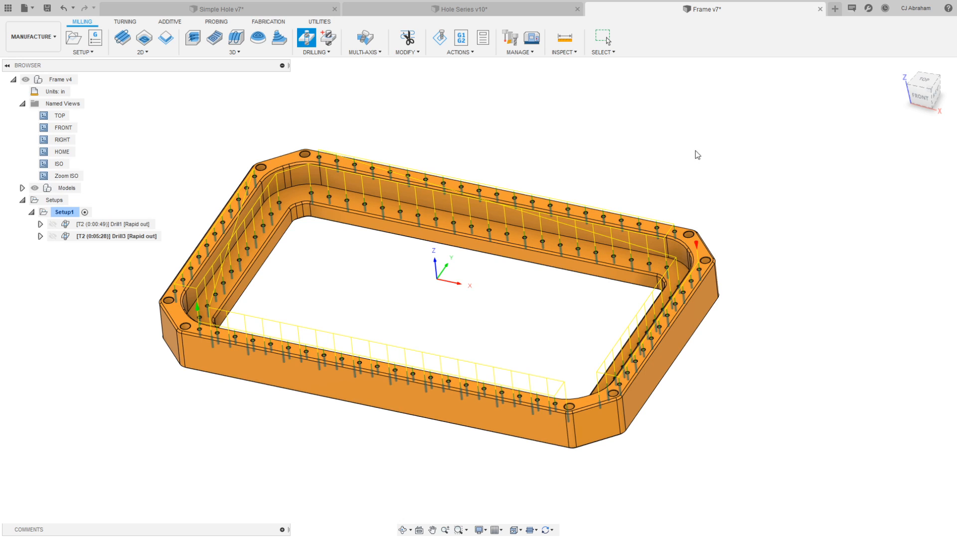
# - Open the Drill3 operation's geometry settings for editing and review the available hole ordering options
pyautogui.moveTo(341, 316); pyautogui.dragTo(398, 327, button='middle')
pyautogui.scroll(1, 398, 327)
pyautogui.scroll(1, 459, 307)
pyautogui.moveTo(543, 278)
pyautogui.mouseDown(button='middle')
pyautogui.moveTo(540, 265)
pyautogui.moveTo(557, 275)
pyautogui.mouseUp(button='middle')
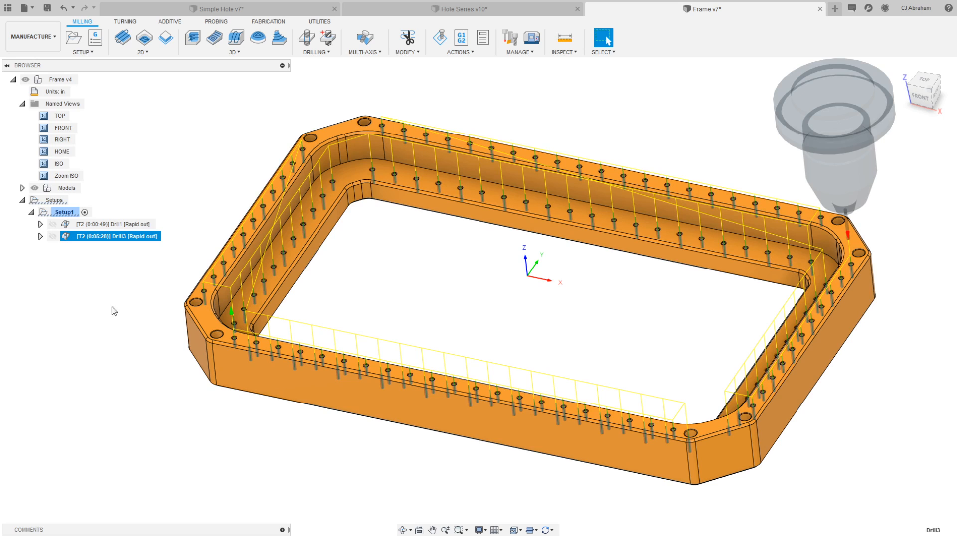
pyautogui.rightClick(125, 237)
pyautogui.click(139, 245)
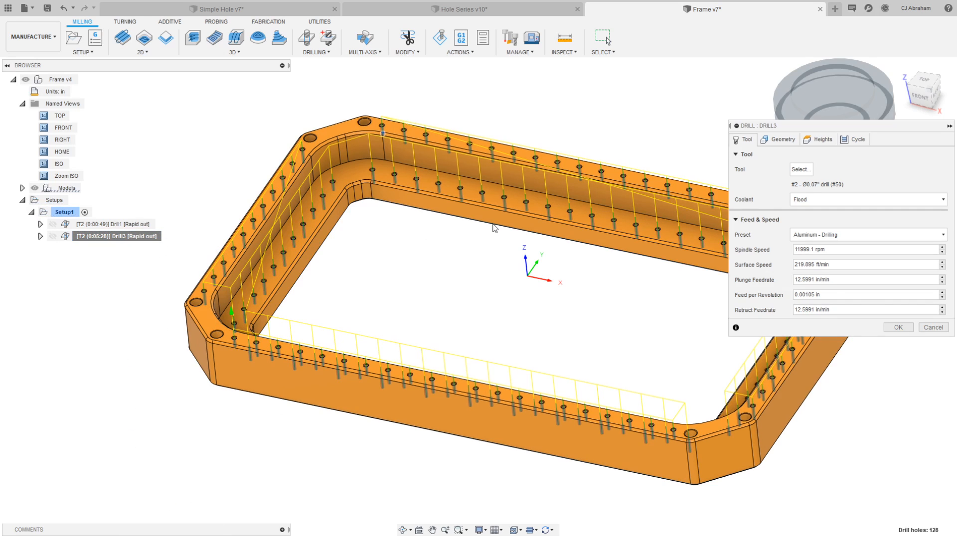
pyautogui.click(783, 139)
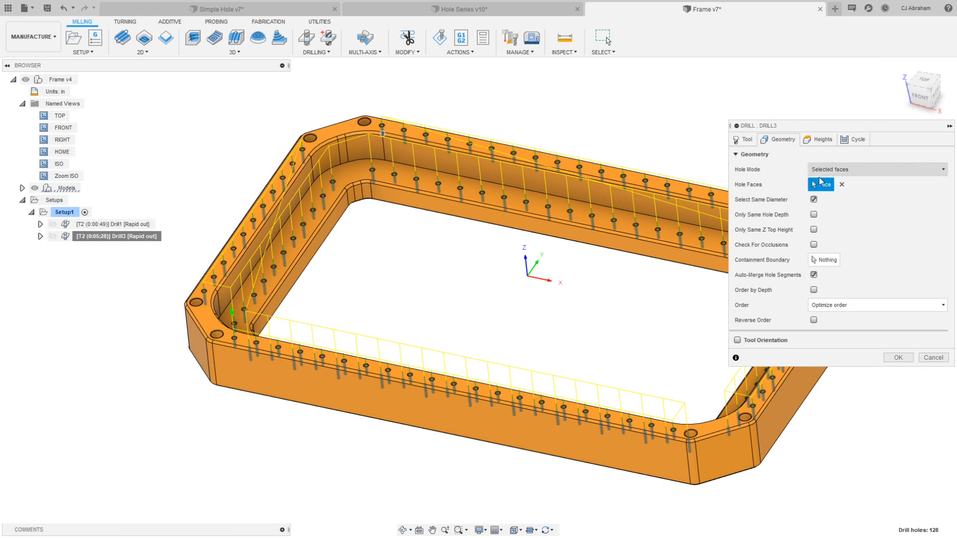
pyautogui.click(858, 311)
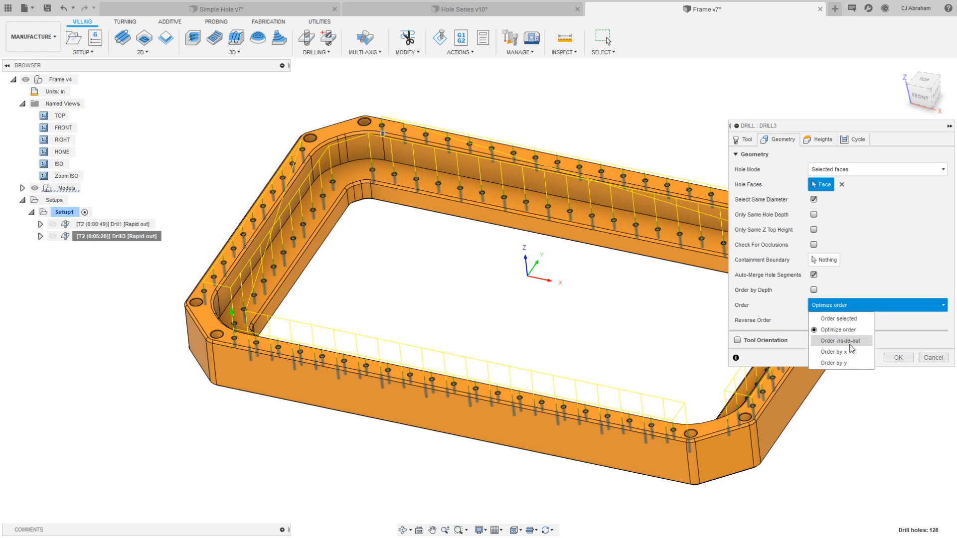
pyautogui.click(853, 305)
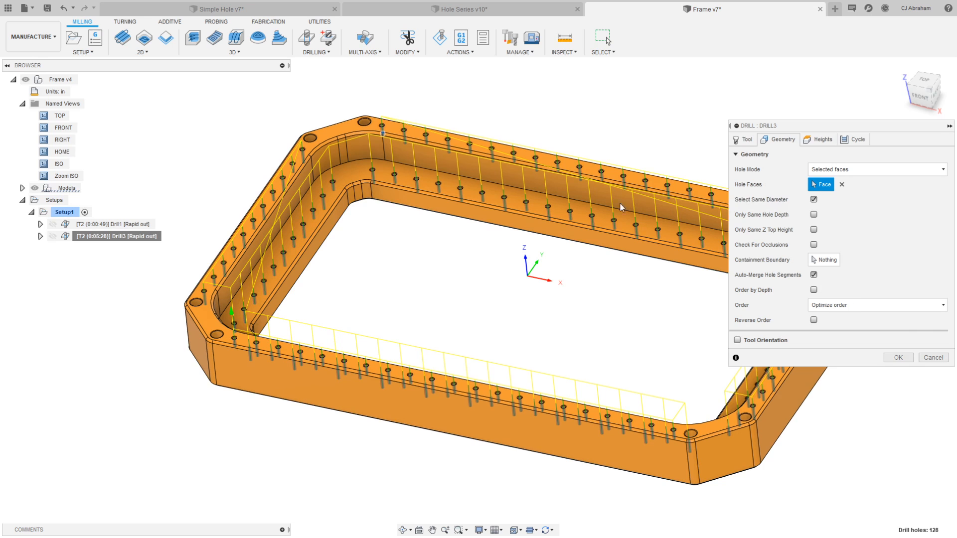
# - Limit the same-diameter hole selection to holes starting at the same height with Only Same Z Top Height
pyautogui.moveTo(687, 90); pyautogui.dragTo(615, 149, button='middle')
pyautogui.scroll(-2, 649, 100)
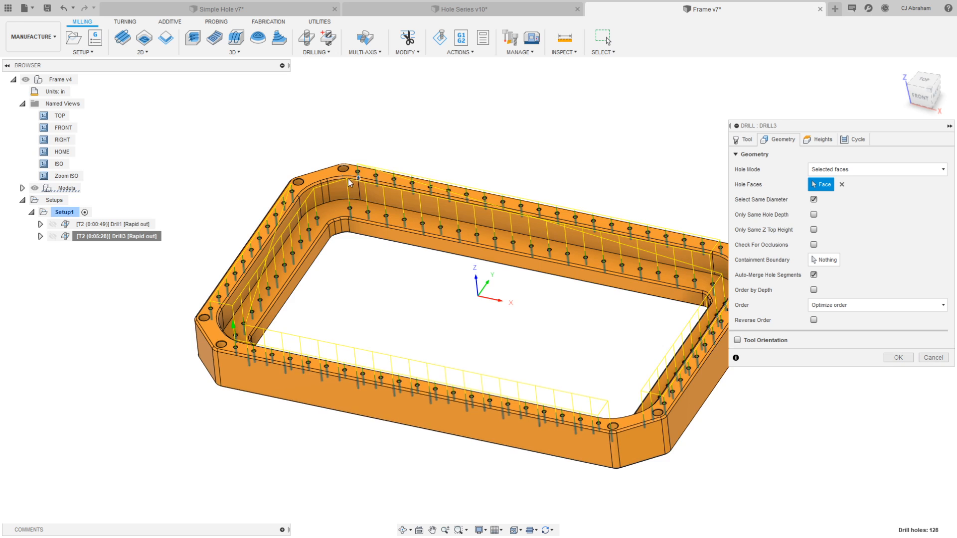
pyautogui.scroll(5, 349, 172)
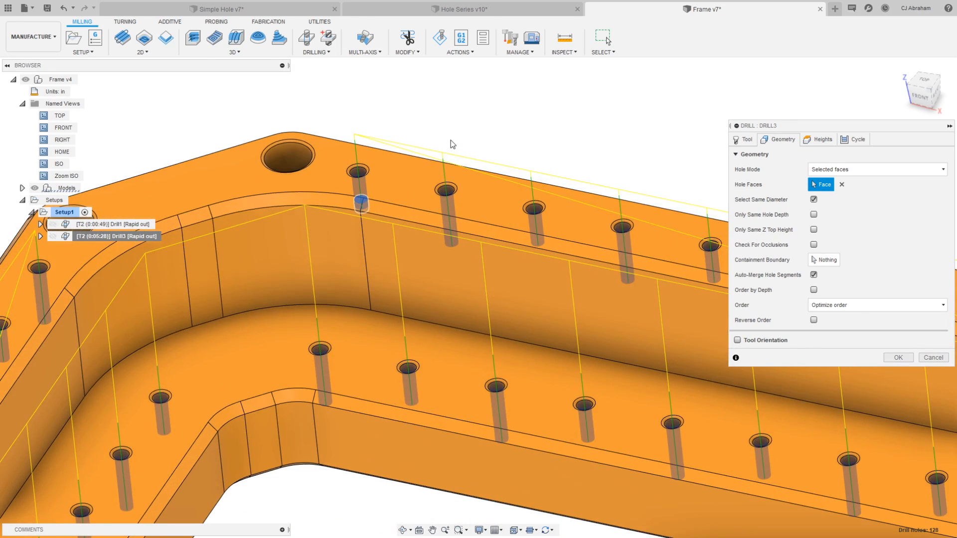
pyautogui.scroll(-3, 451, 144)
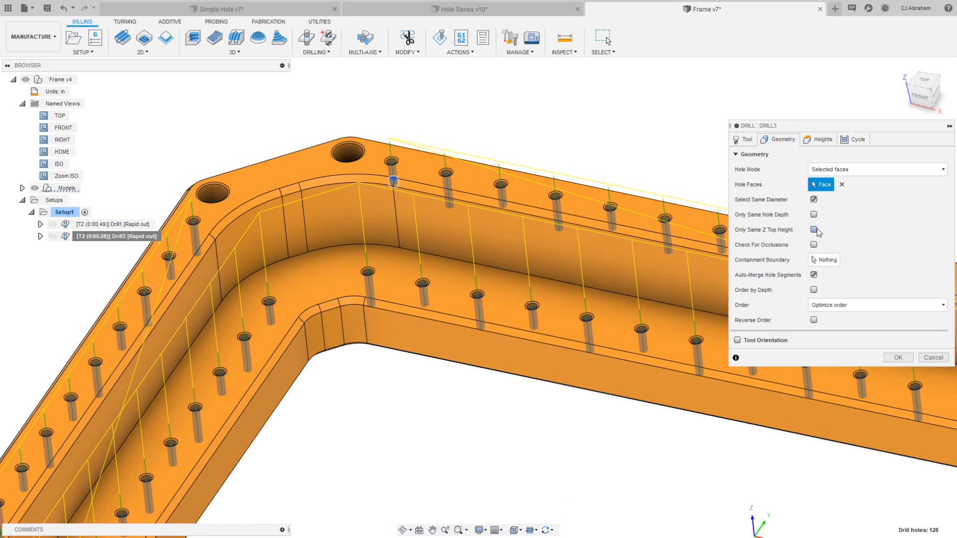
pyautogui.click(814, 230)
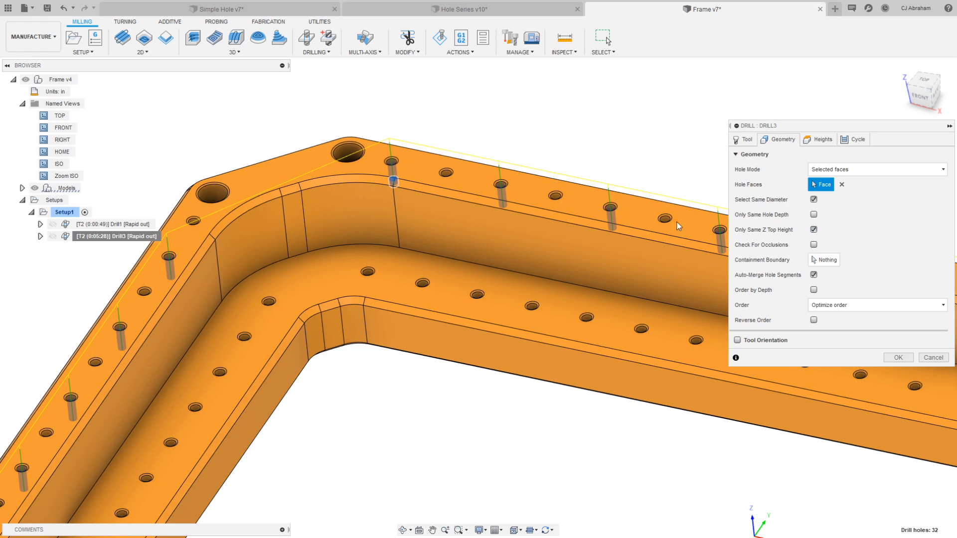
pyautogui.scroll(-5, 420, 180)
pyautogui.moveTo(604, 219); pyautogui.dragTo(556, 219, button='middle')
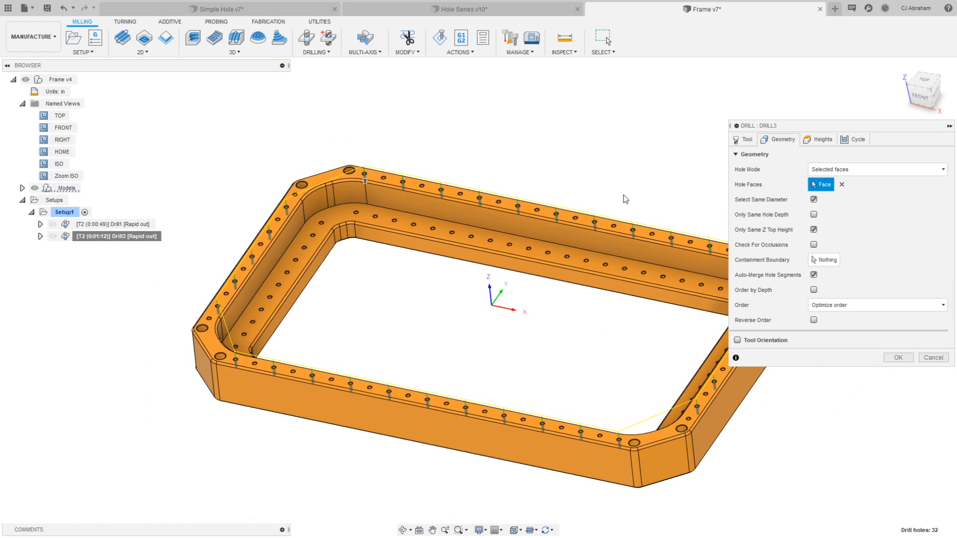
# - Try the Only Same Hole Depth filter on the hole selection, check the selected holes, and turn it off
pyautogui.click(814, 215)
pyautogui.scroll(5, 329, 160)
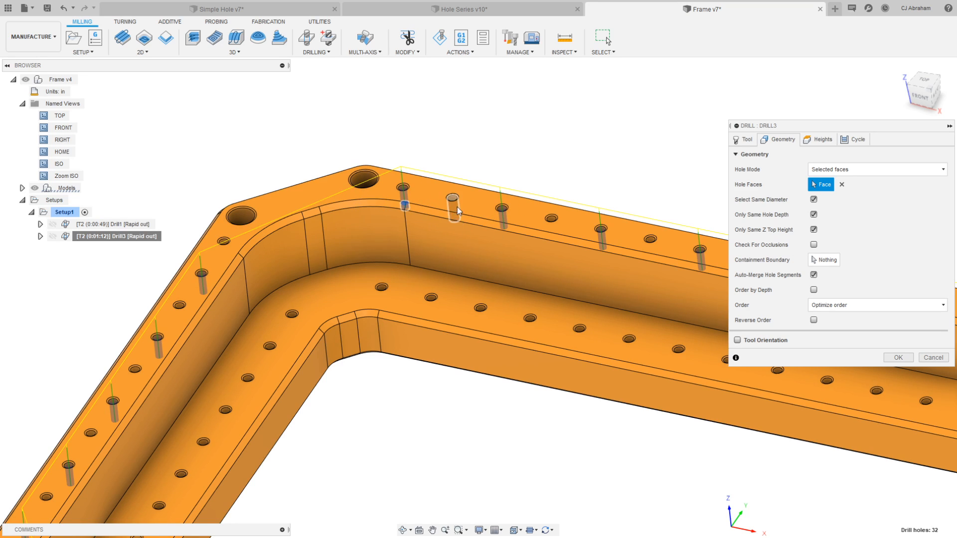
pyautogui.scroll(-3, 635, 175)
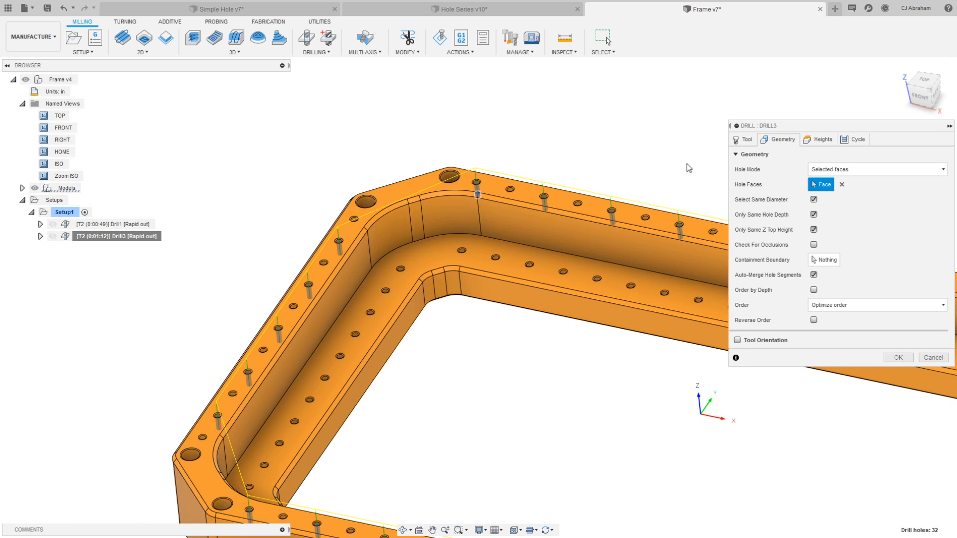
pyautogui.click(814, 214)
# - Accept the edited Drill3 operation and rename it Series A
pyautogui.moveTo(570, 150); pyautogui.dragTo(446, 161, button='middle')
pyautogui.scroll(-3, 445, 161)
pyautogui.scroll(-2, 563, 157)
pyautogui.moveTo(619, 150); pyautogui.dragTo(545, 113, button='middle')
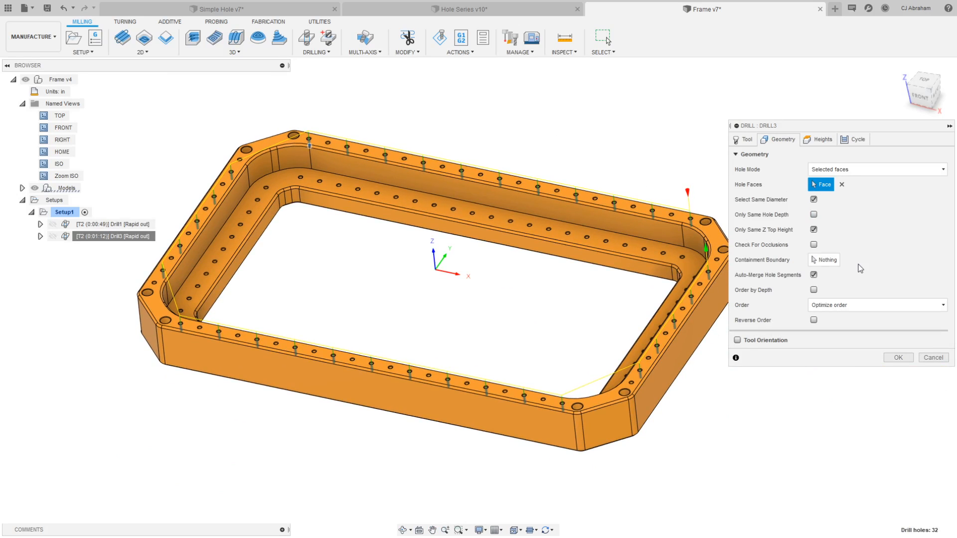
pyautogui.click(898, 358)
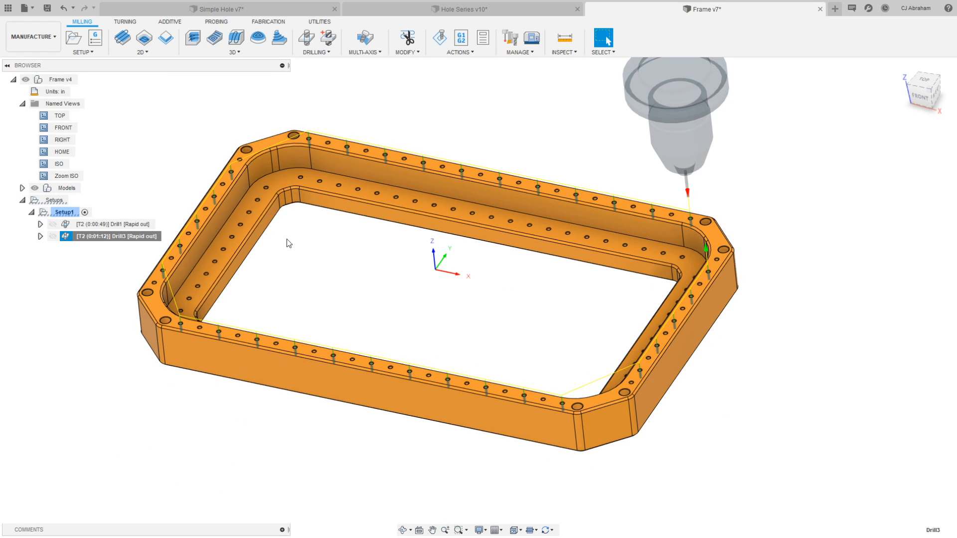
pyautogui.click(122, 237)
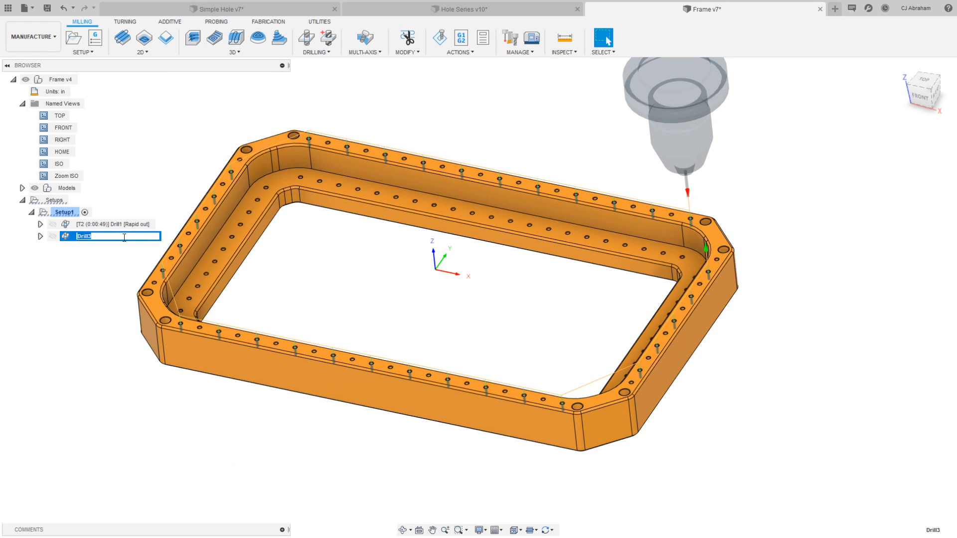
pyautogui.write('Series A')
pyautogui.press('Return')
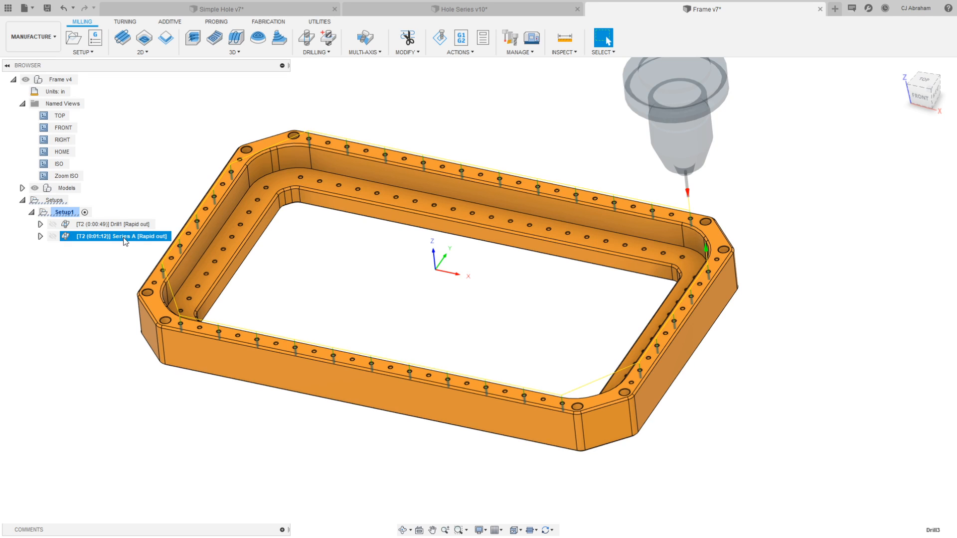
# - Duplicate the Series A drilling operation and rename the copy Series B
pyautogui.rightClick(124, 237)
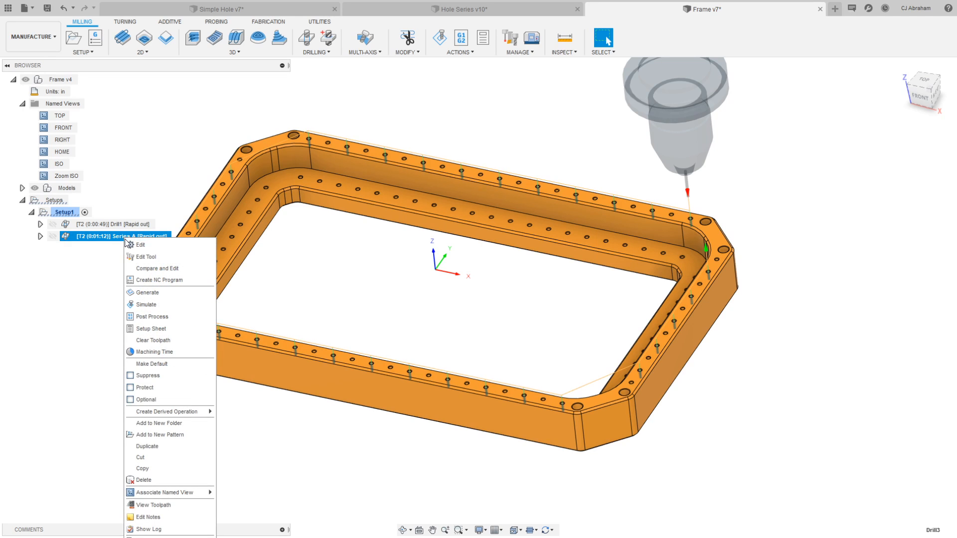
pyautogui.click(164, 445)
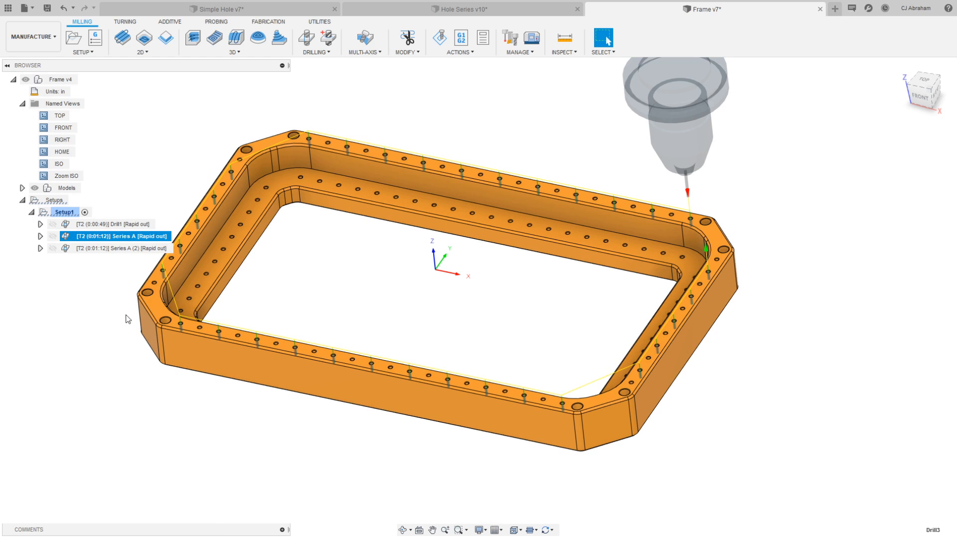
pyautogui.click(122, 248)
pyautogui.click(121, 248)
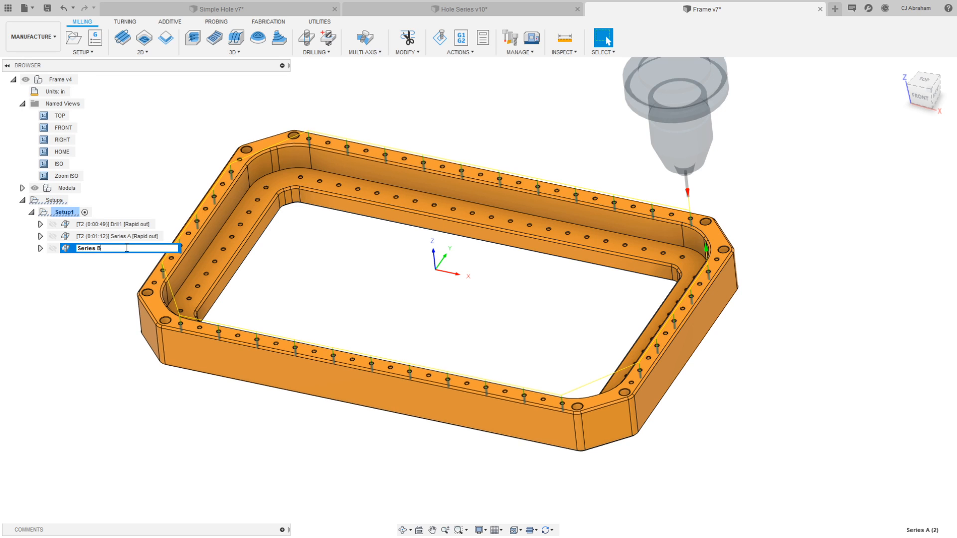
pyautogui.write('Series B')
pyautogui.press('Return')
# - Replace Series B's hole face with the lower bore of the alternate hole beside Series A's on the frame's upper rim, and accept
pyautogui.rightClick(128, 249)
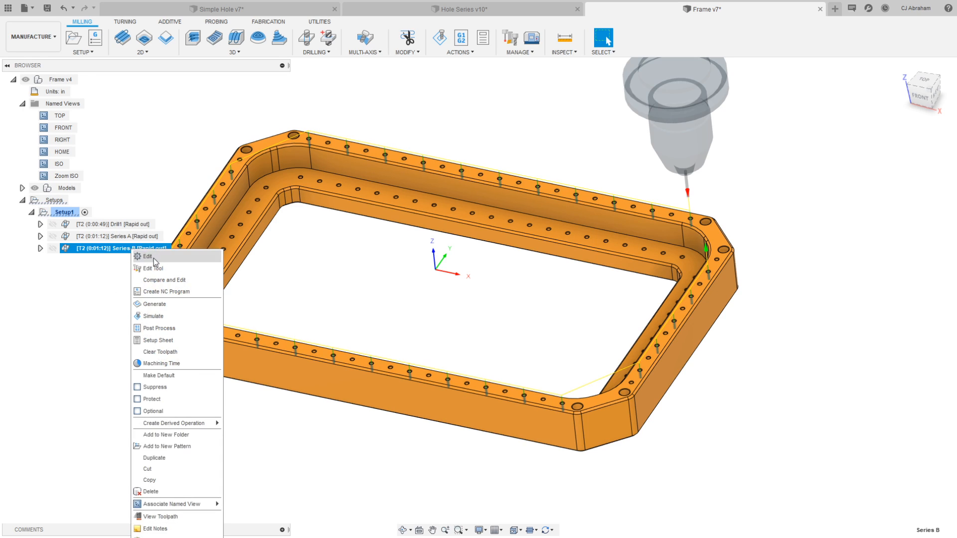
pyautogui.click(145, 257)
pyautogui.click(779, 140)
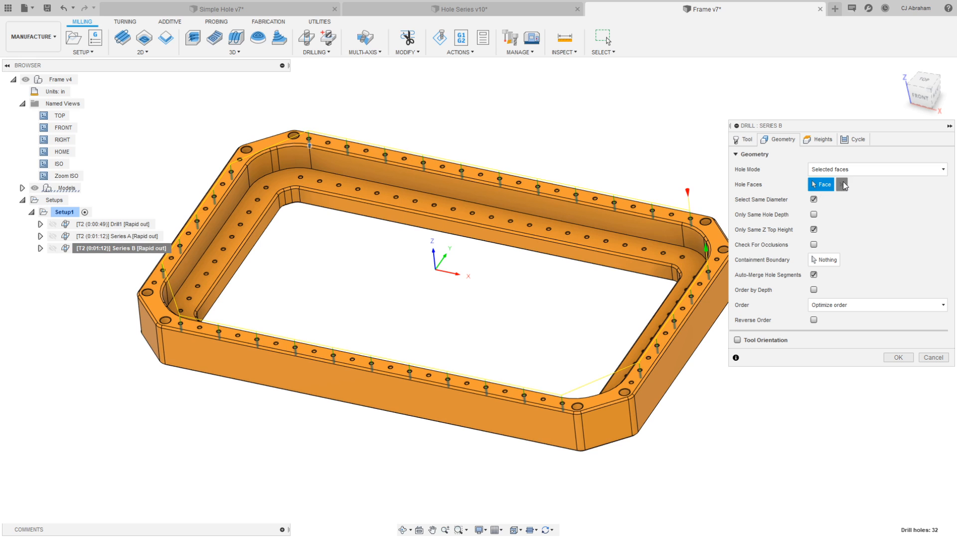
pyautogui.scroll(10, 417, 269)
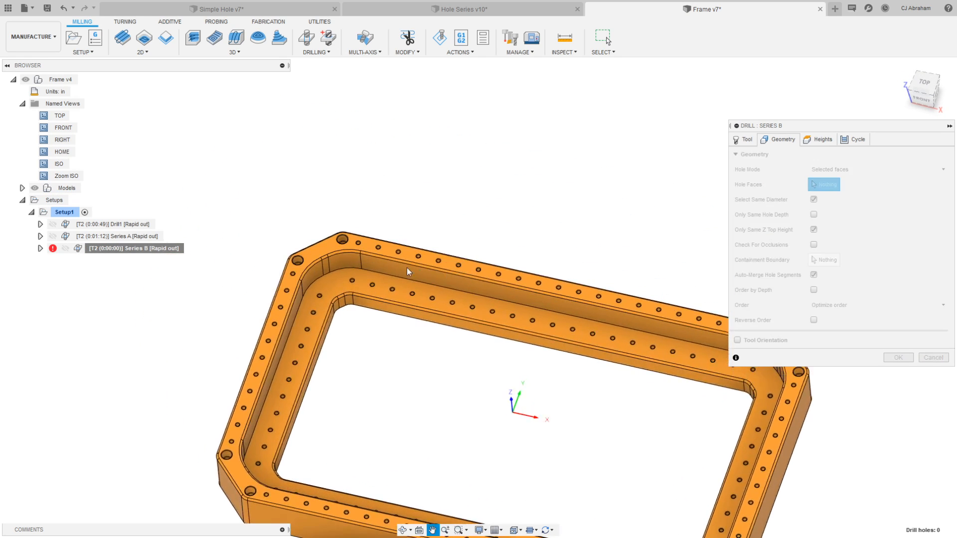
pyautogui.scroll(8, 382, 250)
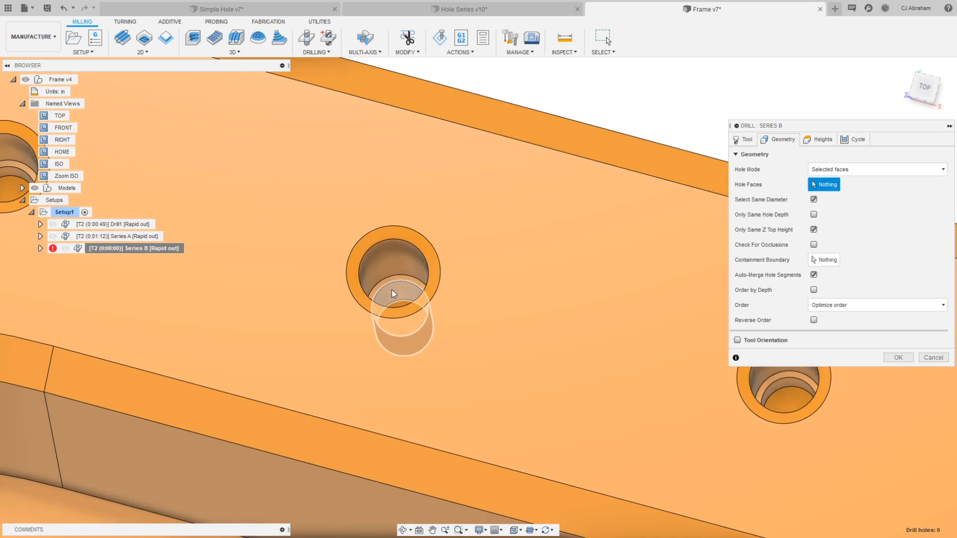
pyautogui.click(392, 289)
pyautogui.scroll(-15, 389, 270)
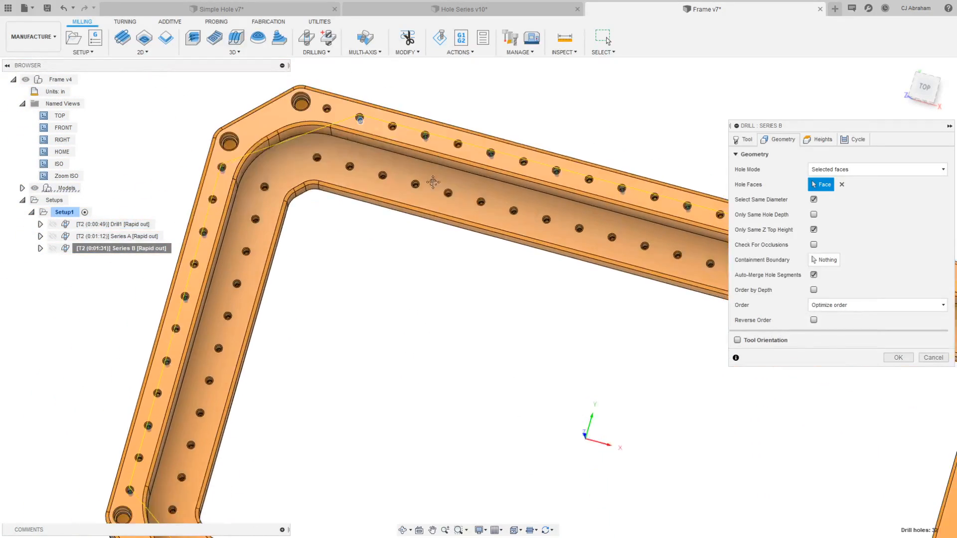
pyautogui.keyDown('shift'); pyautogui.moveTo(433, 183); pyautogui.dragTo(417, 248, button='middle'); pyautogui.keyUp('shift')
pyautogui.scroll(-2, 417, 249)
pyautogui.click(898, 358)
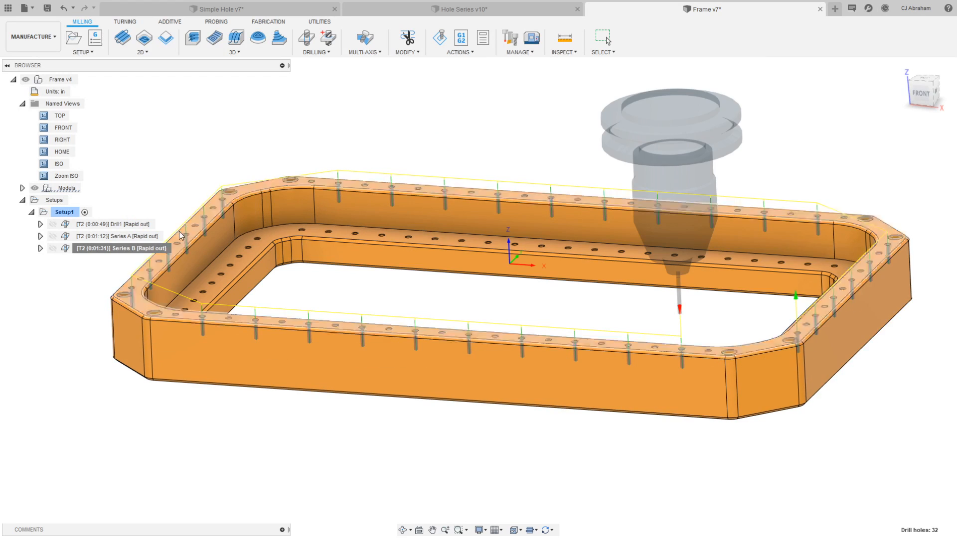
# - Compare the Series A and Series B toolpaths together and individually on the frame's upper rim
pyautogui.keyDown('ctrl'); pyautogui.click(127, 237); pyautogui.keyUp('ctrl')
pyautogui.keyDown('shift'); pyautogui.moveTo(402, 160); pyautogui.dragTo(570, 172, button='middle'); pyautogui.keyUp('shift')
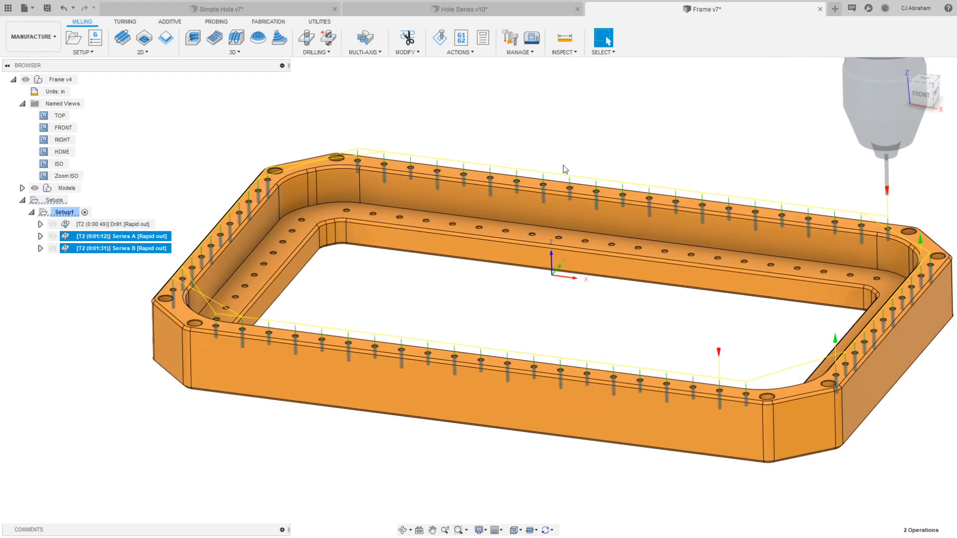
pyautogui.click(136, 248)
pyautogui.click(133, 236)
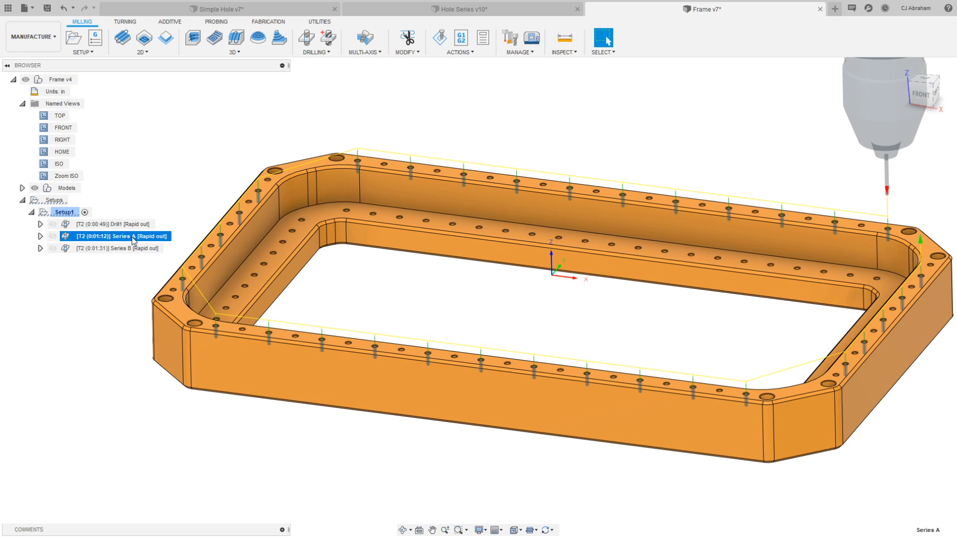
pyautogui.click(135, 249)
pyautogui.click(129, 261)
# - Make two copies of the Series B operation and rename them Series C and Series D
pyautogui.click(130, 248)
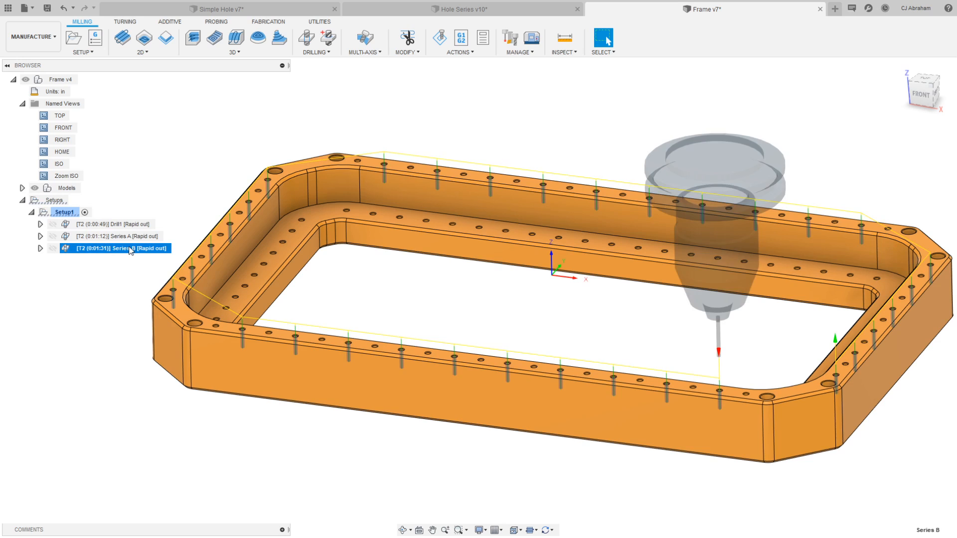
pyautogui.hotkey('ctrl', 'c')
pyautogui.hotkey('ctrl', 'v')
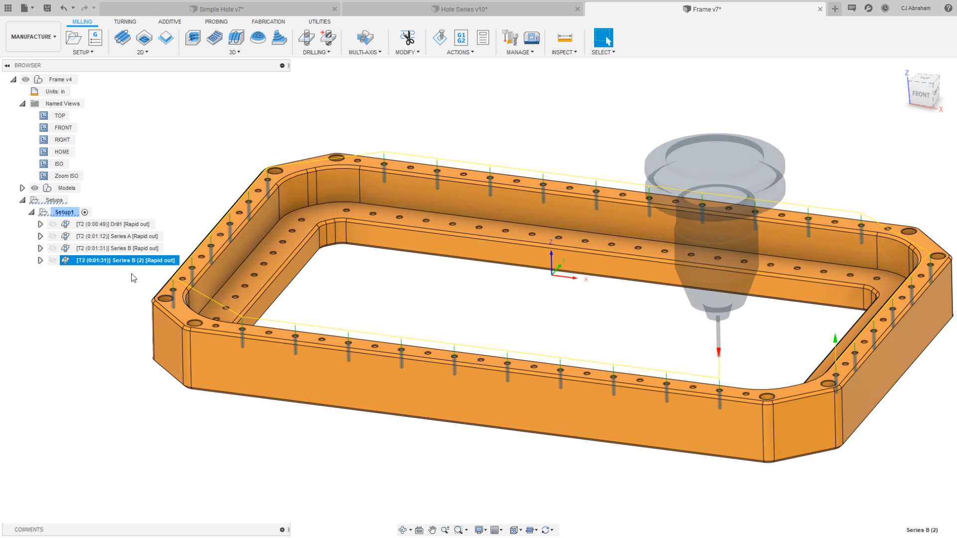
pyautogui.hotkey('ctrl', 'v')
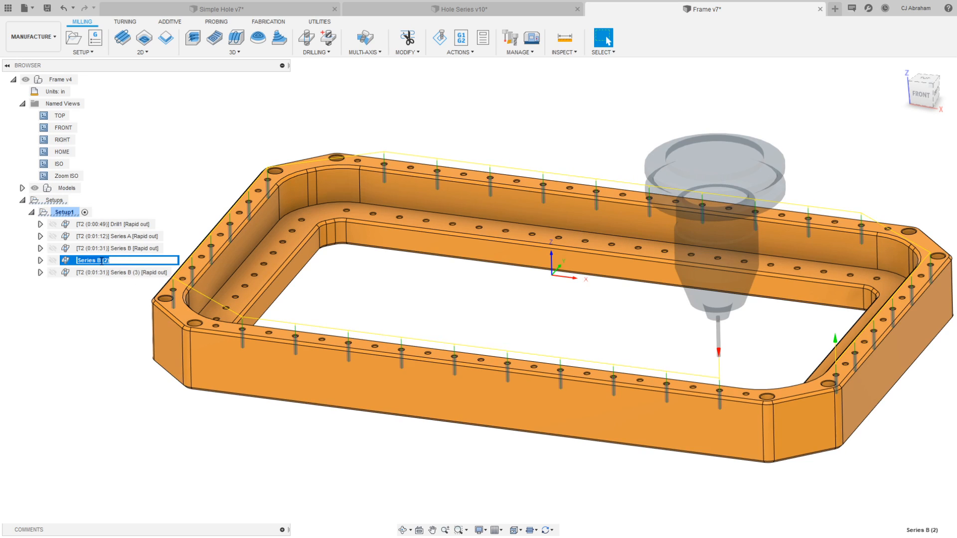
pyautogui.write('Series C')
pyautogui.click(120, 273)
pyautogui.click(122, 273)
pyautogui.moveTo(97, 273); pyautogui.dragTo(127, 274)
pyautogui.write('D')
pyautogui.press('Return')
# - Replace Series C's hole face with the lower bore of a small hole on the frame's inner ledge, and accept the operation
pyautogui.rightClick(136, 260)
pyautogui.click(139, 270)
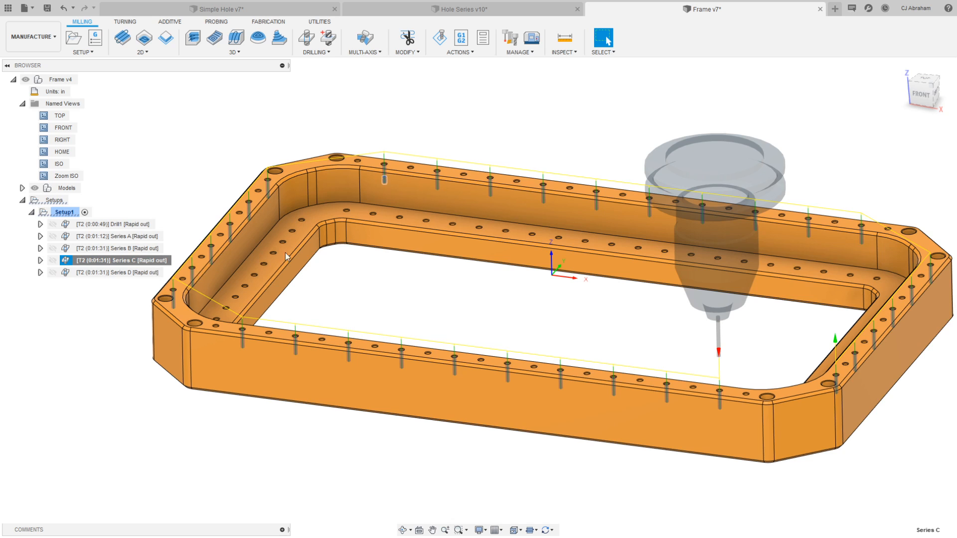
pyautogui.click(781, 140)
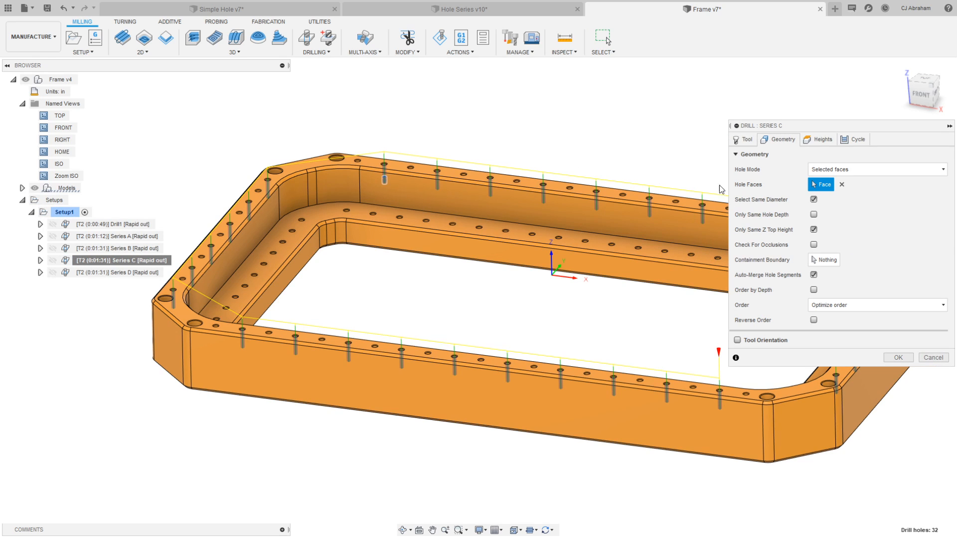
pyautogui.click(842, 185)
pyautogui.keyDown('shift'); pyautogui.moveTo(401, 97); pyautogui.dragTo(374, 238, button='middle'); pyautogui.keyUp('shift')
pyautogui.scroll(10, 374, 238)
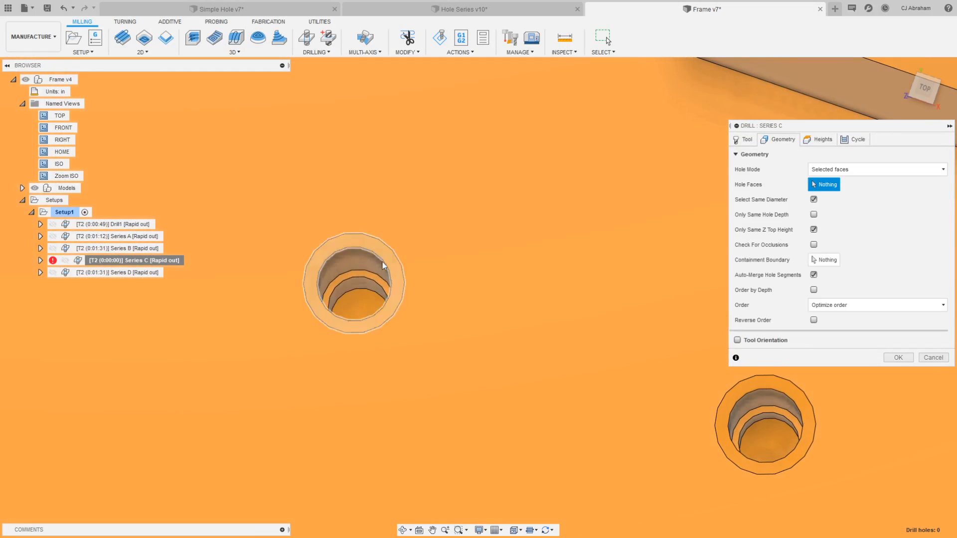
pyautogui.click(384, 265)
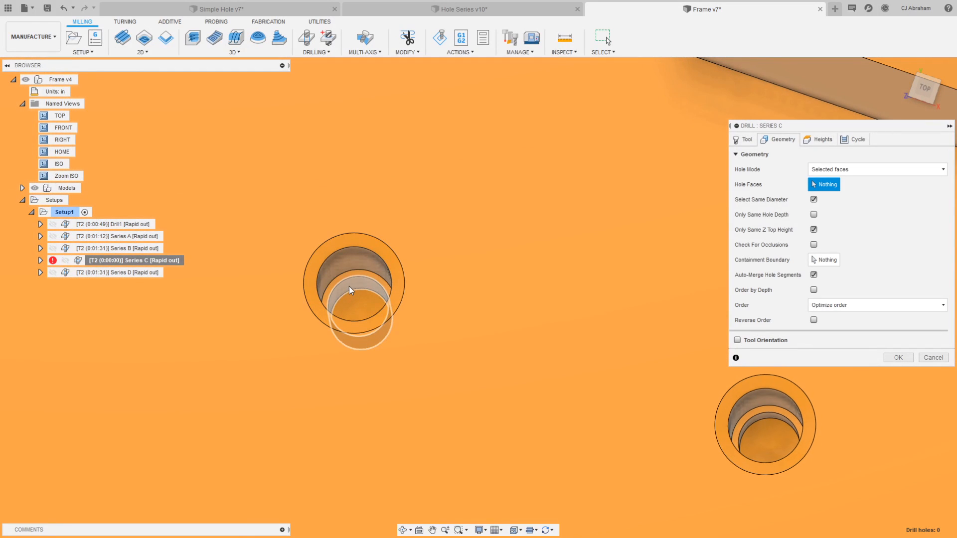
pyautogui.press('Return')
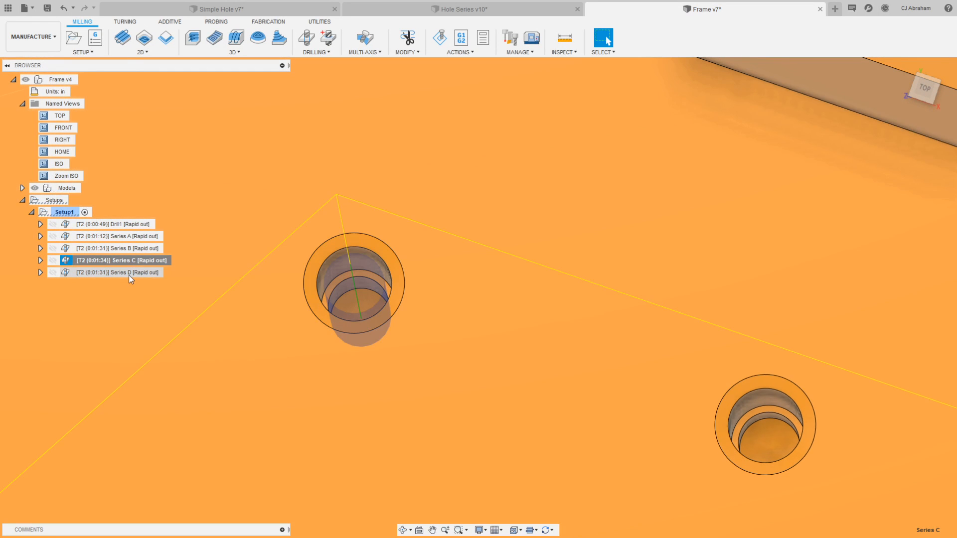
# - Replace Series D's hole face with the neighbouring hole on the frame's inner ledge, and accept the operation
pyautogui.click(127, 273)
pyautogui.rightClick(124, 274)
pyautogui.click(143, 284)
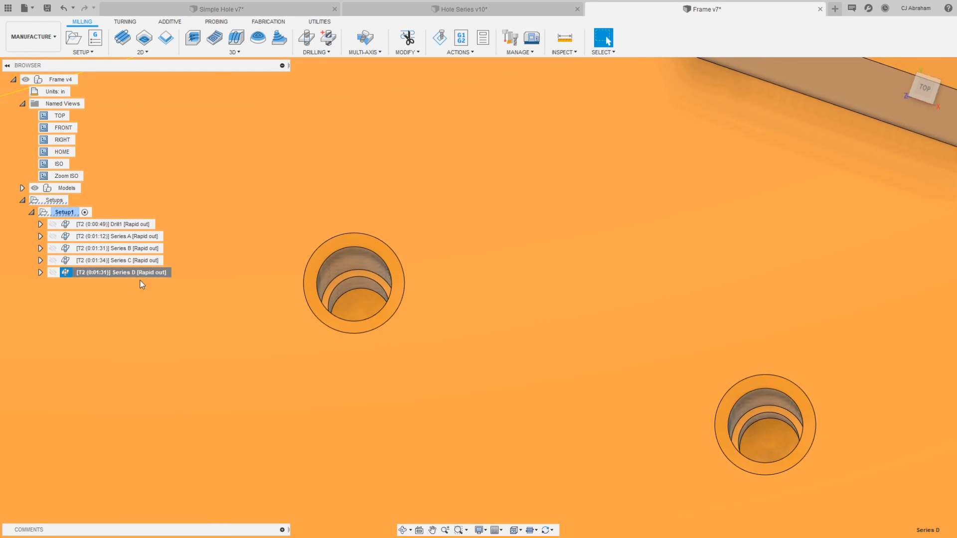
pyautogui.click(784, 140)
pyautogui.click(845, 185)
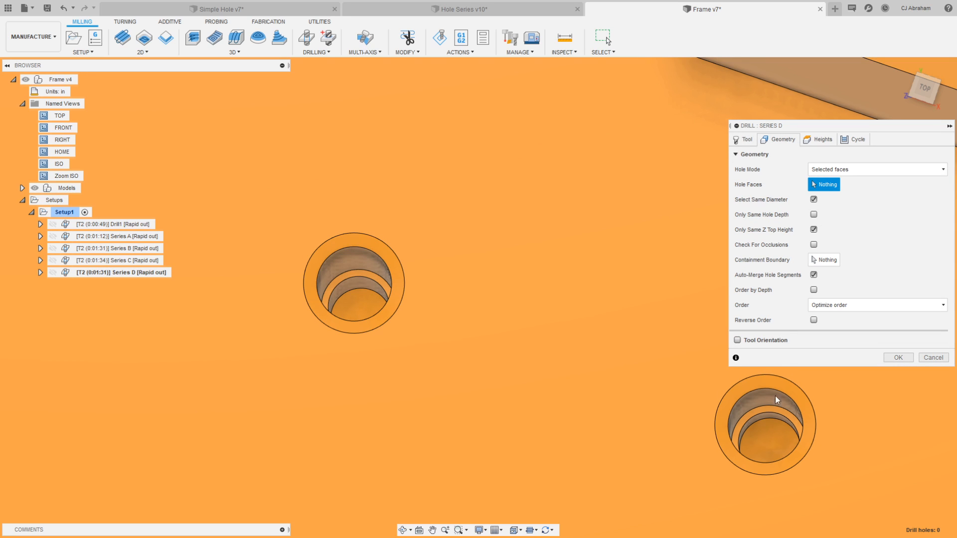
pyautogui.click(775, 421)
pyautogui.click(893, 358)
# - Review the Series A through Series D toolpaths around the whole frame, together and individually
pyautogui.scroll(-13, 518, 304)
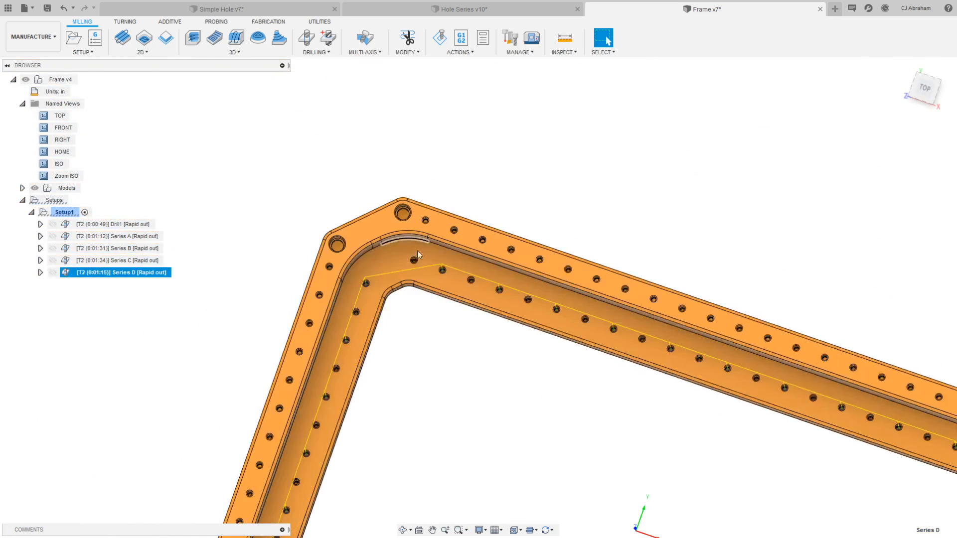
pyautogui.moveTo(558, 394); pyautogui.dragTo(484, 243, button='middle')
pyautogui.keyDown('shift'); pyautogui.moveTo(486, 304); pyautogui.dragTo(496, 223, button='middle'); pyautogui.keyUp('shift')
pyautogui.scroll(-2, 495, 225)
pyautogui.moveTo(556, 238); pyautogui.dragTo(571, 246, button='middle')
pyautogui.scroll(-1, 571, 247)
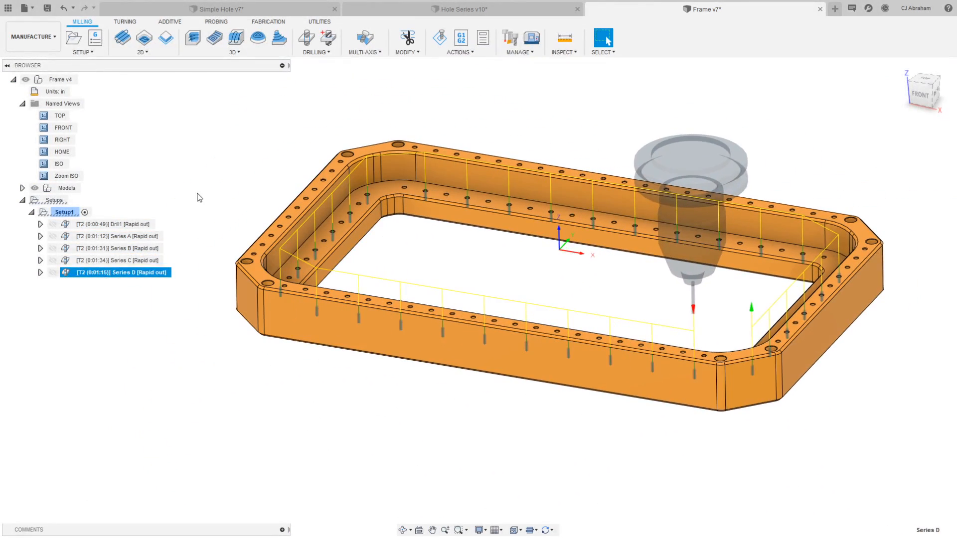
pyautogui.click(135, 237)
pyautogui.keyDown('shift'); pyautogui.click(141, 274); pyautogui.keyUp('shift')
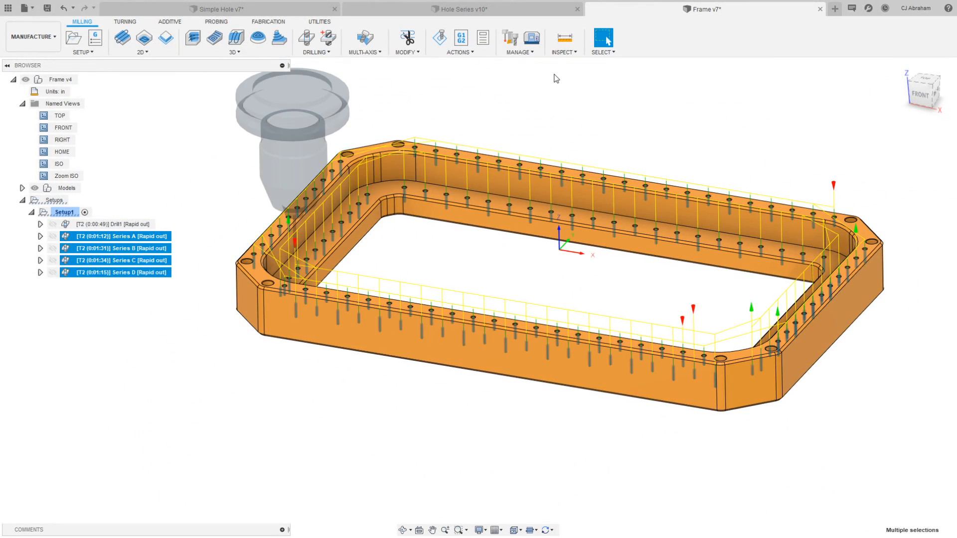
pyautogui.click(190, 209)
pyautogui.click(135, 236)
pyautogui.click(148, 249)
pyautogui.click(149, 272)
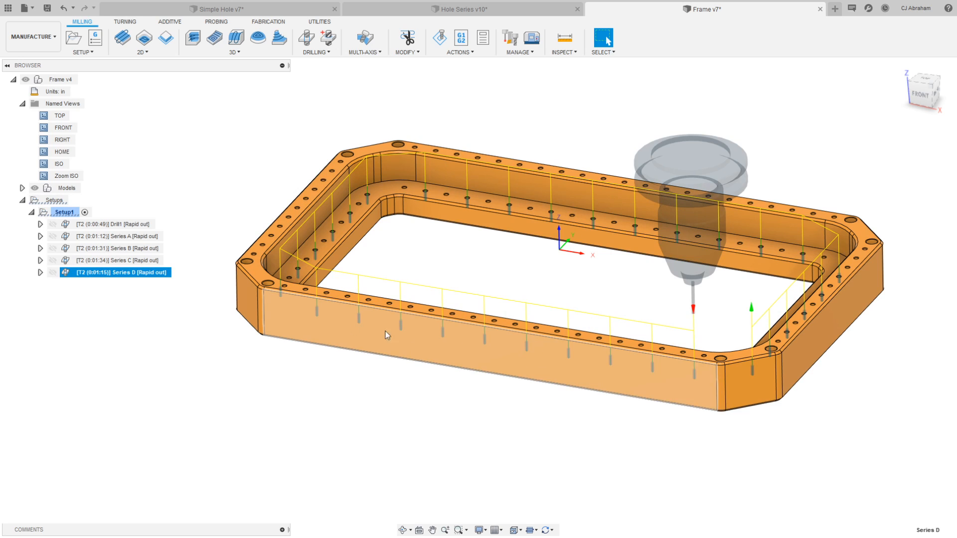
# - Set Series D's bottom height to be measured from Hole top with an offset of -0.2 in, and accept the operation
pyautogui.rightClick(133, 273)
pyautogui.click(143, 282)
pyautogui.moveTo(500, 237); pyautogui.dragTo(511, 244, button='middle')
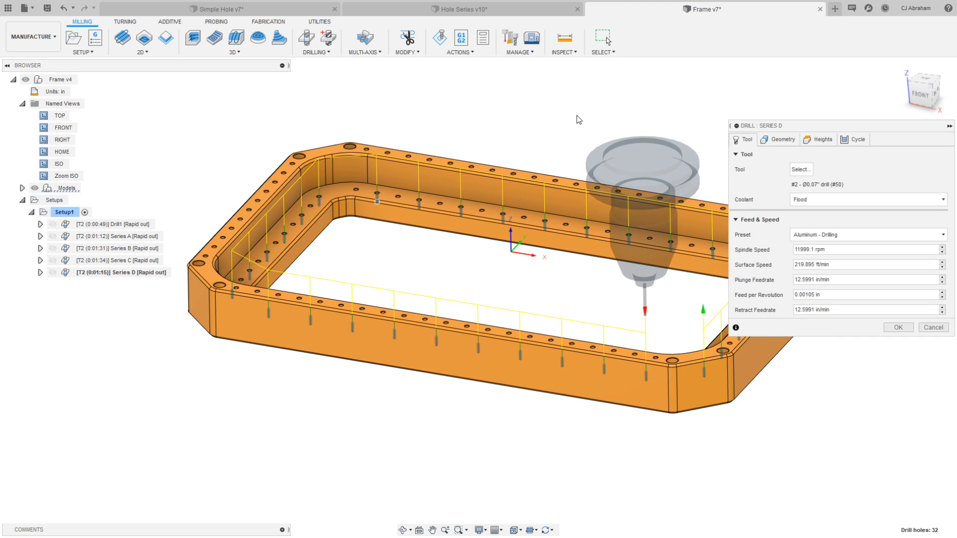
pyautogui.click(818, 140)
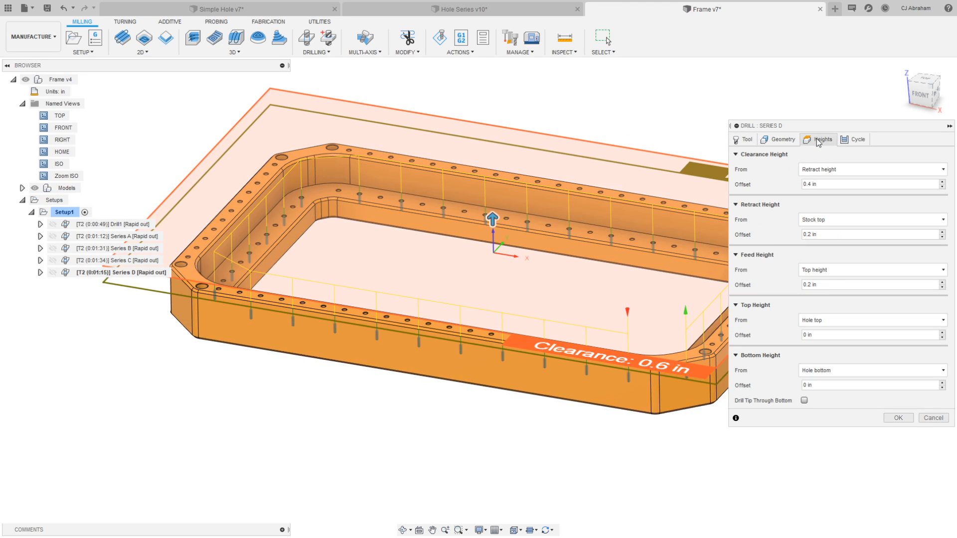
pyautogui.click(854, 370)
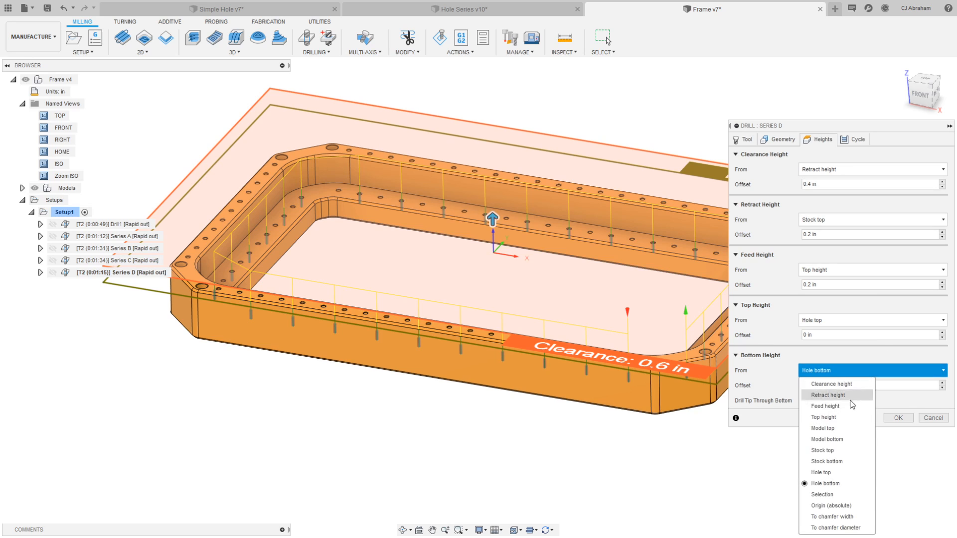
pyautogui.click(822, 473)
pyautogui.doubleClick(806, 385)
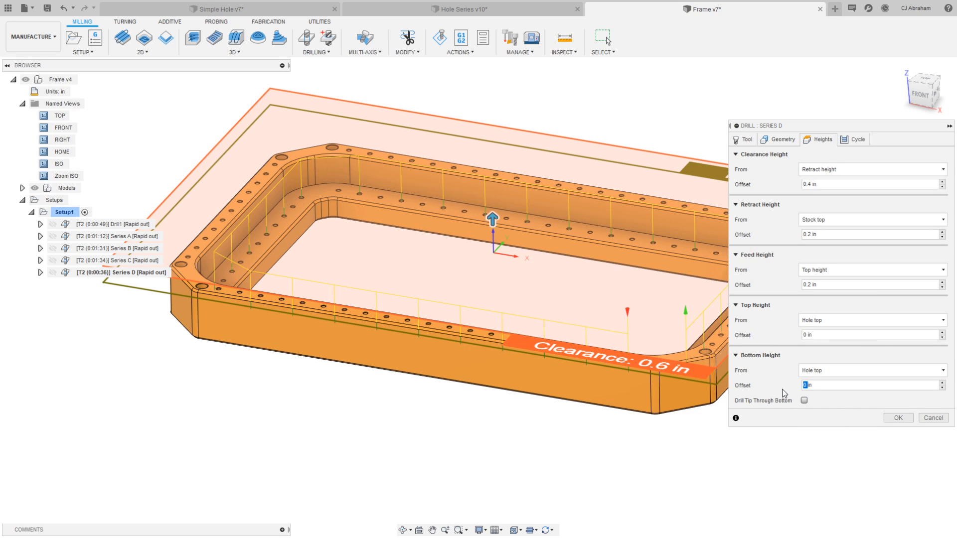
pyautogui.write('-.2')
pyautogui.press('Return')
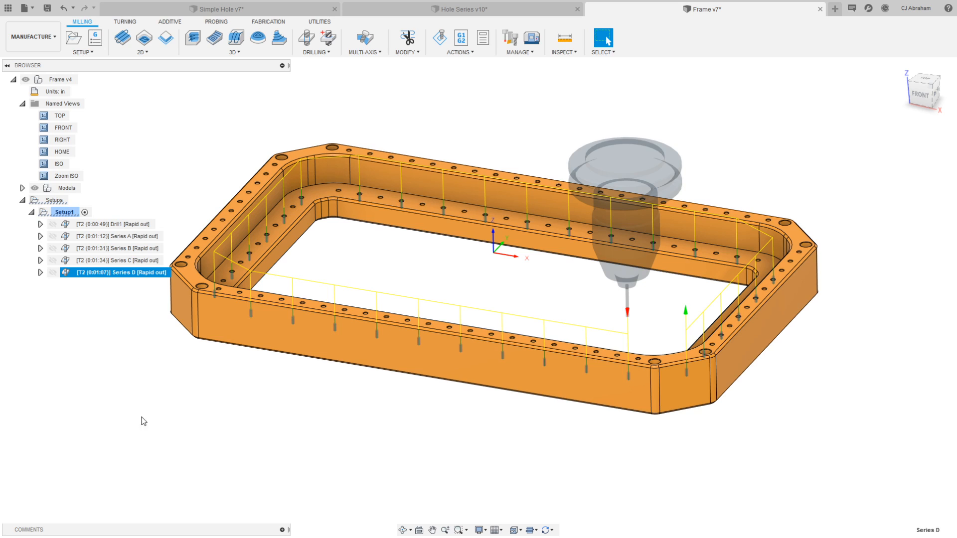
pyautogui.moveTo(252, 378); pyautogui.dragTo(290, 378, button='middle')
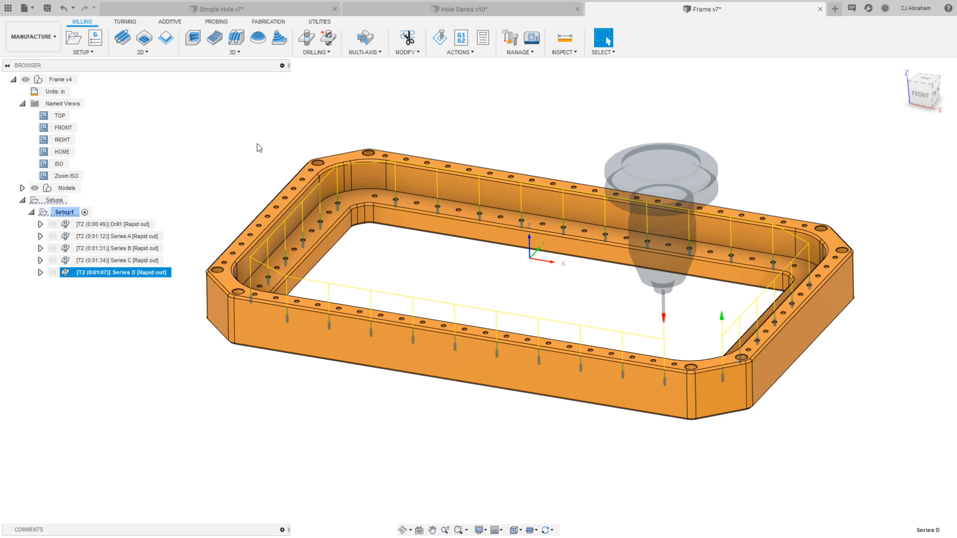
pyautogui.click(235, 123)
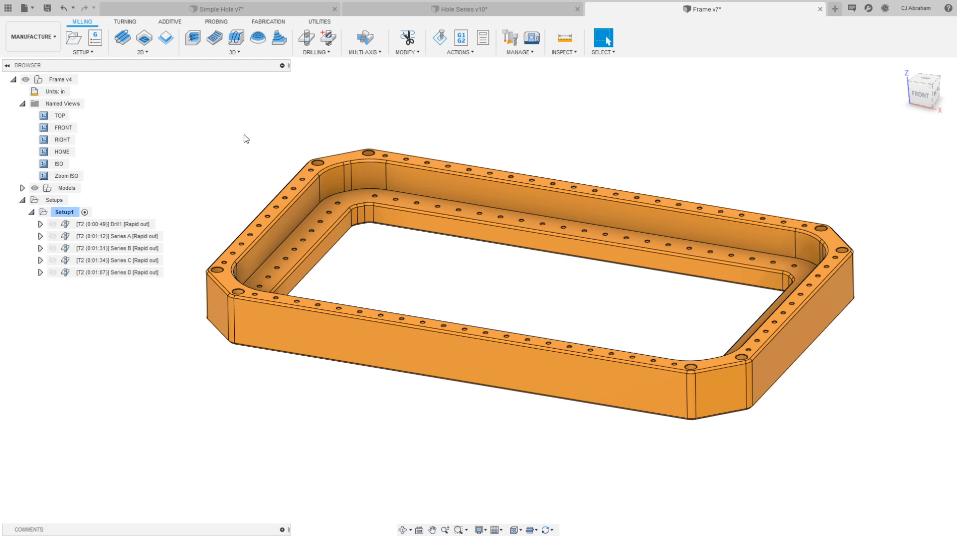
# - In the Simple Hole design, hide the Section1 analysis and select the Drill4 operation to display its toolpath
pyautogui.click(265, 10)
pyautogui.click(325, 113)
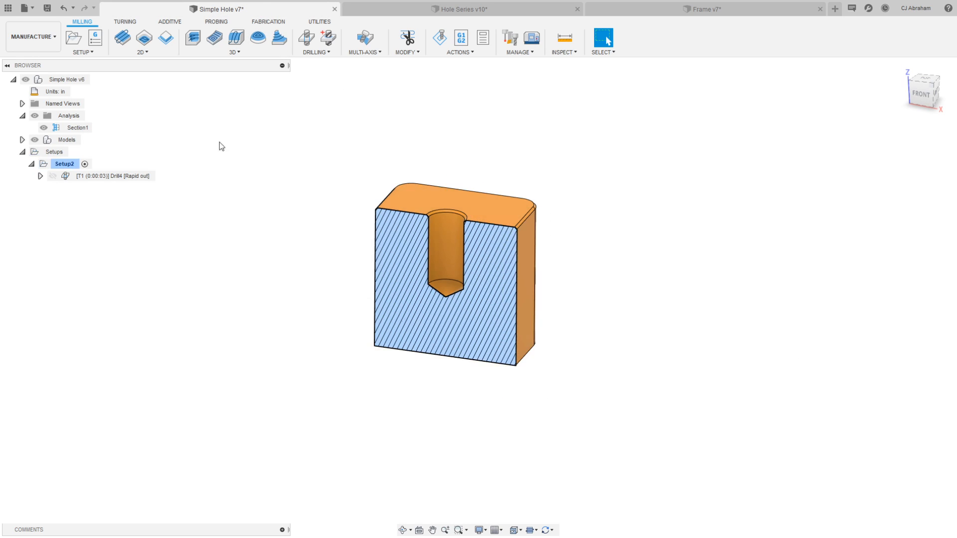
pyautogui.click(44, 128)
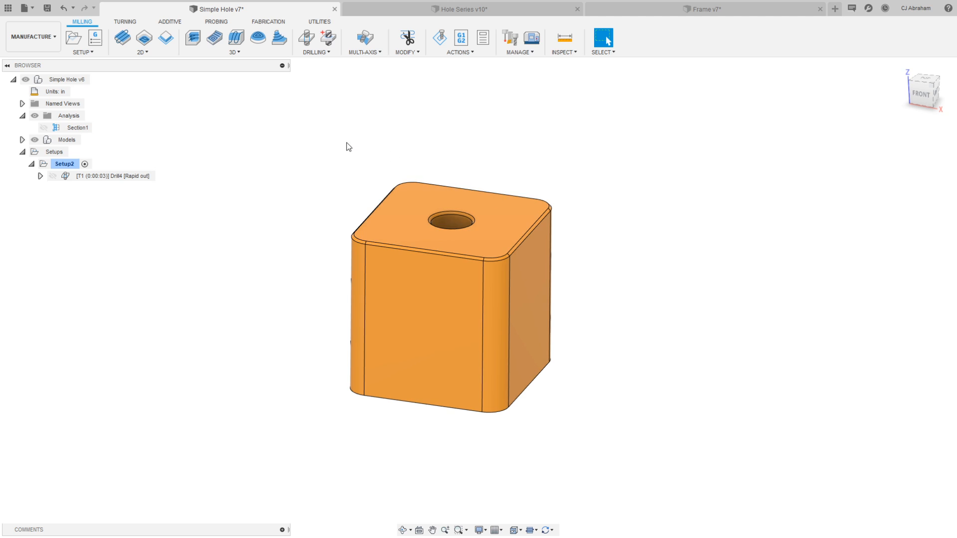
pyautogui.click(103, 176)
pyautogui.click(106, 176)
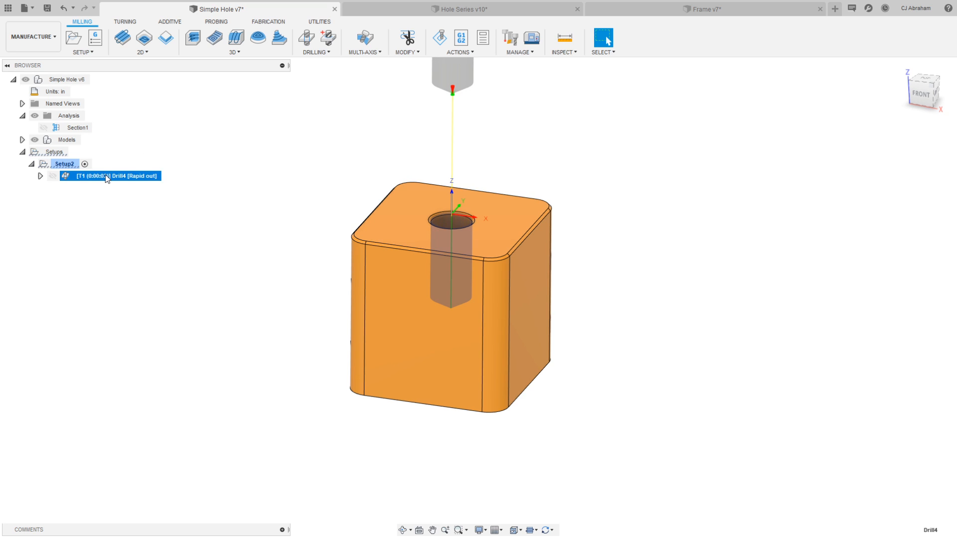
# - In the Design workspace, edit the block's hole feature to a 0.201 in diameter, and return to the Manufacture workspace
pyautogui.click(292, 179)
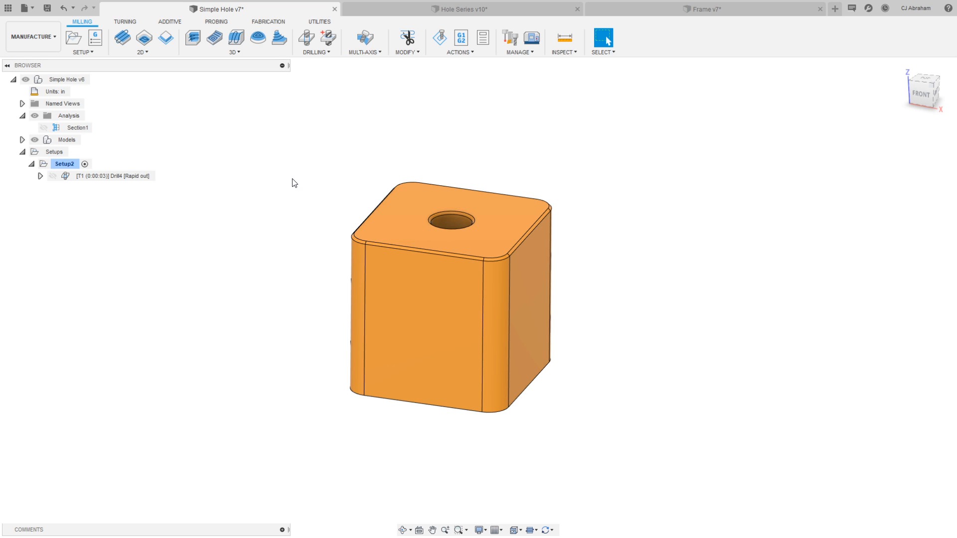
pyautogui.moveTo(922, 96); pyautogui.dragTo(895, 105)
pyautogui.click(33, 36)
pyautogui.click(31, 58)
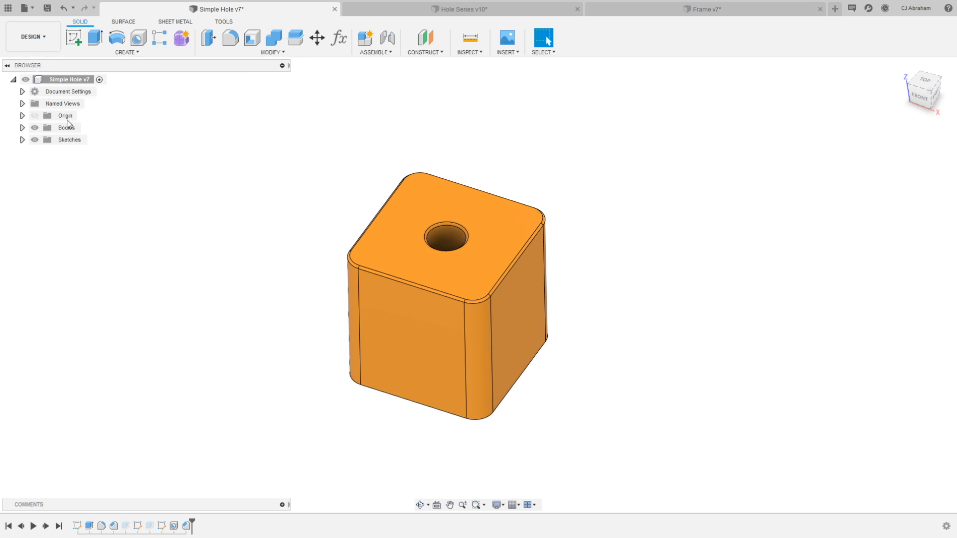
pyautogui.doubleClick(173, 525)
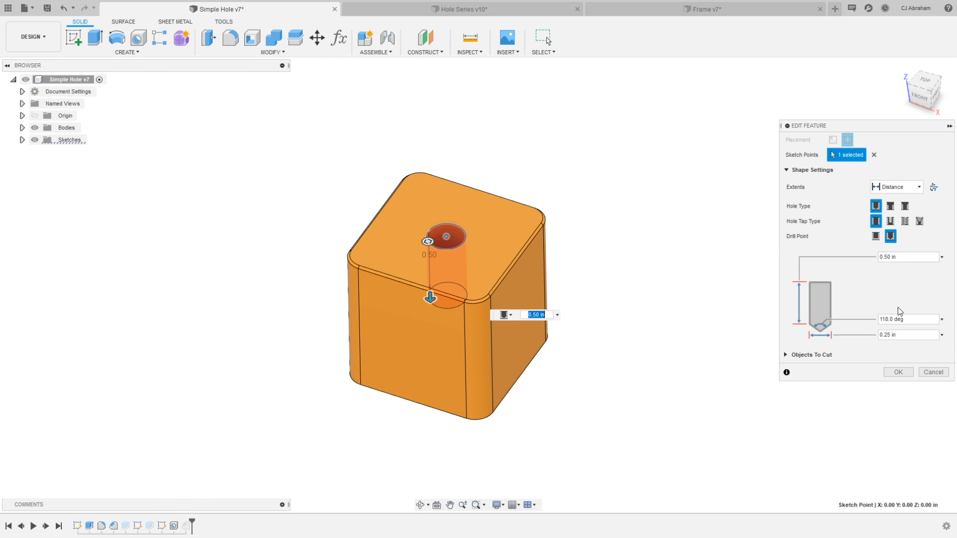
pyautogui.click(903, 337)
pyautogui.press('Return')
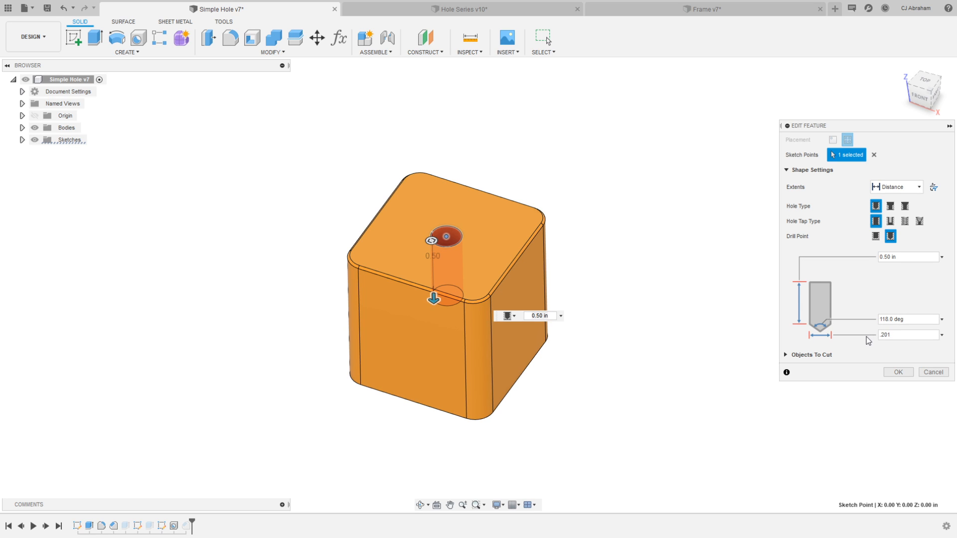
pyautogui.click(899, 372)
pyautogui.scroll(2, 454, 220)
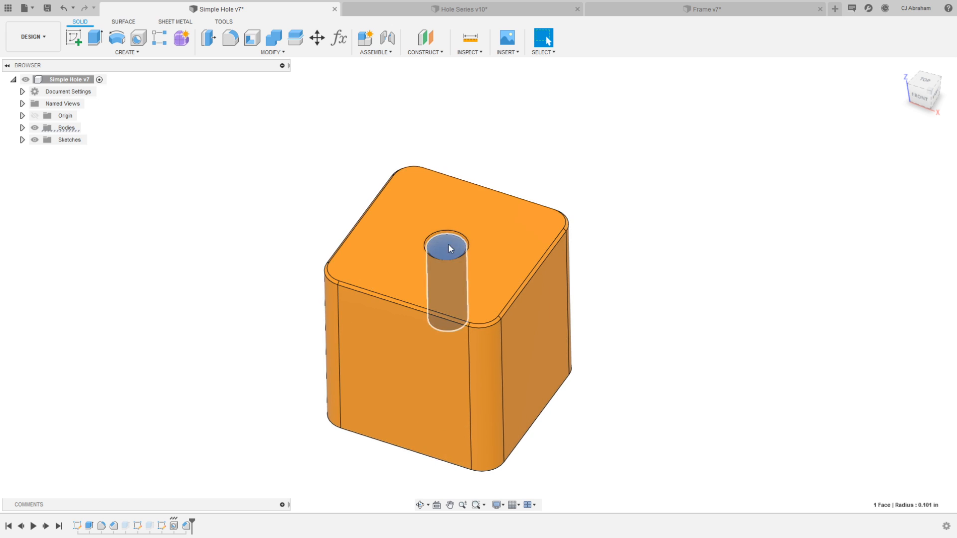
pyautogui.click(253, 197)
pyautogui.click(31, 41)
pyautogui.click(57, 155)
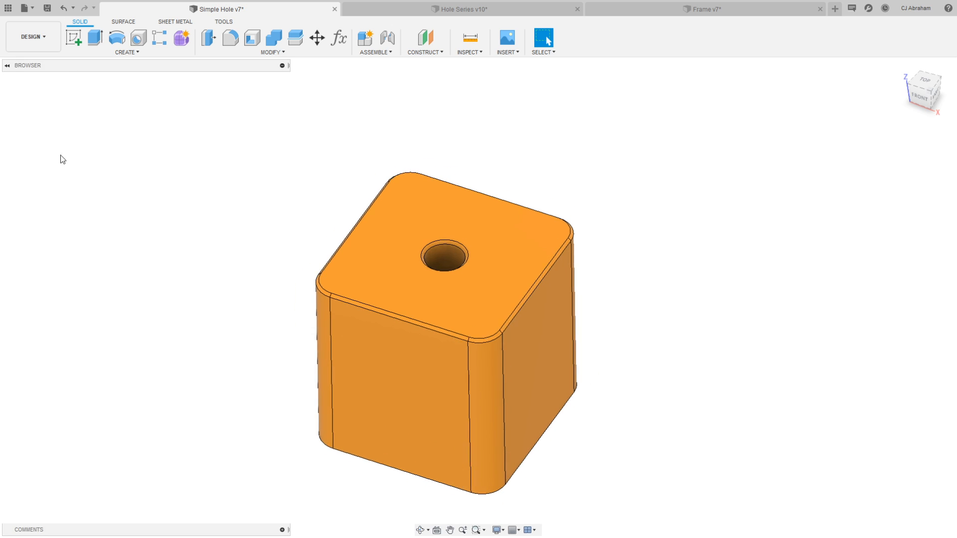
pyautogui.click(121, 176)
pyautogui.rightClick(121, 176)
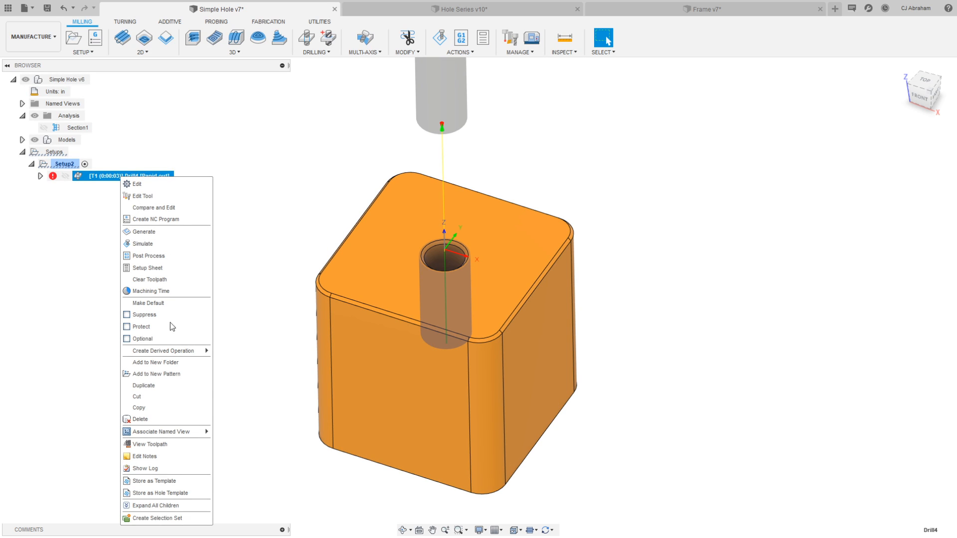
pyautogui.click(137, 184)
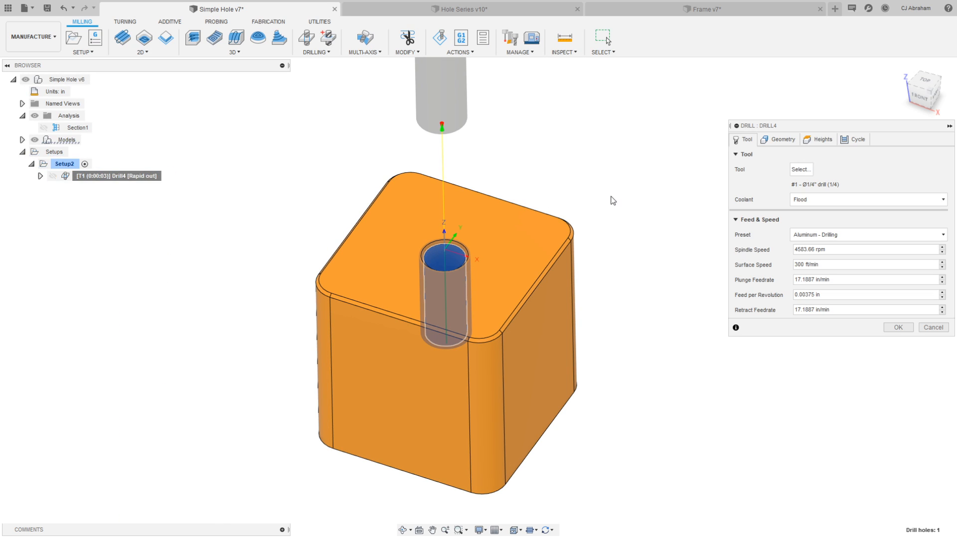
pyautogui.click(793, 142)
pyautogui.click(839, 168)
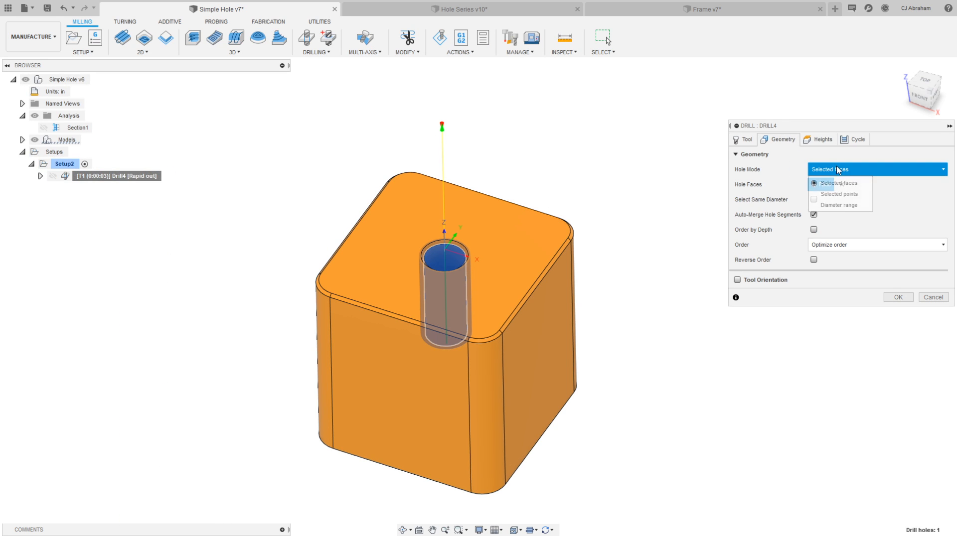
pyautogui.click(840, 206)
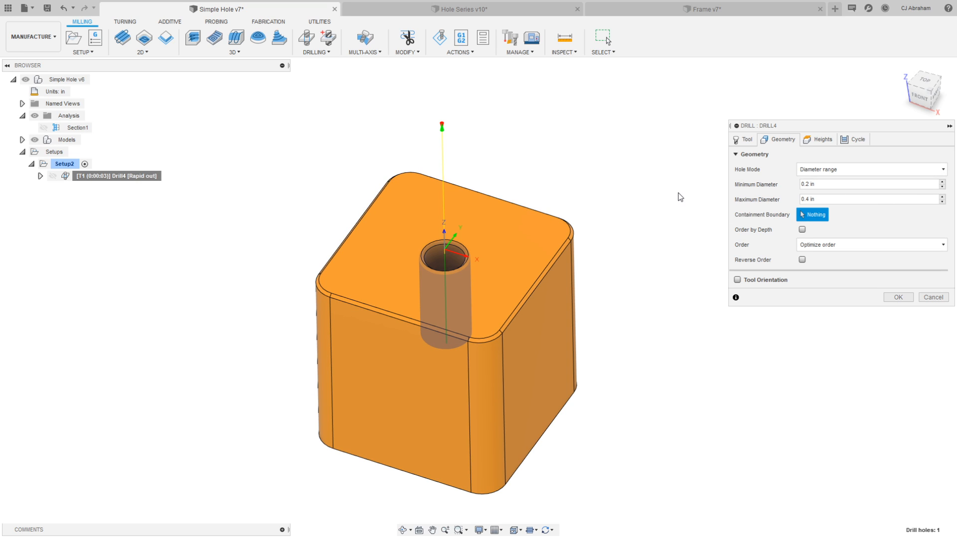
pyautogui.click(938, 298)
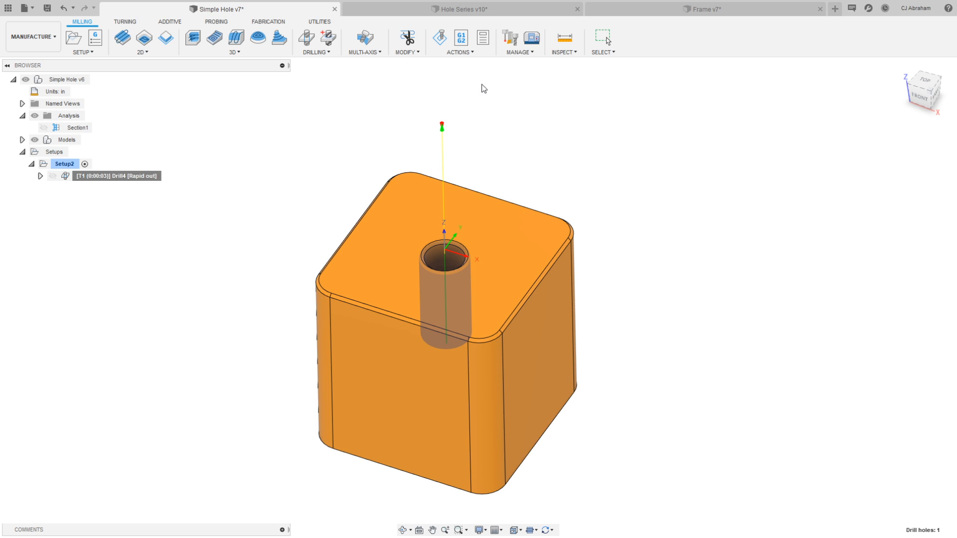
# - Browse the sample libraries in the CAM tool library, and check the radius of the block's hole
pyautogui.click(511, 40)
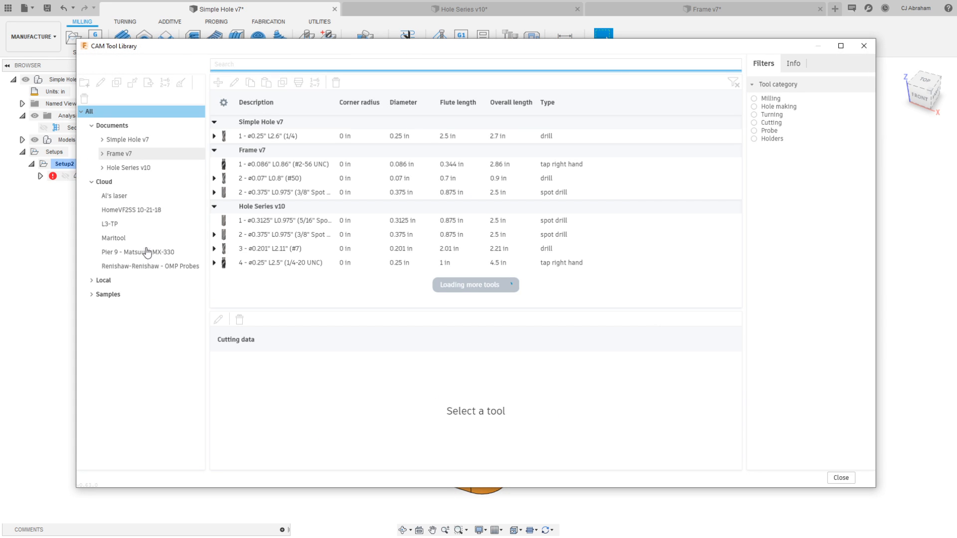
pyautogui.click(91, 126)
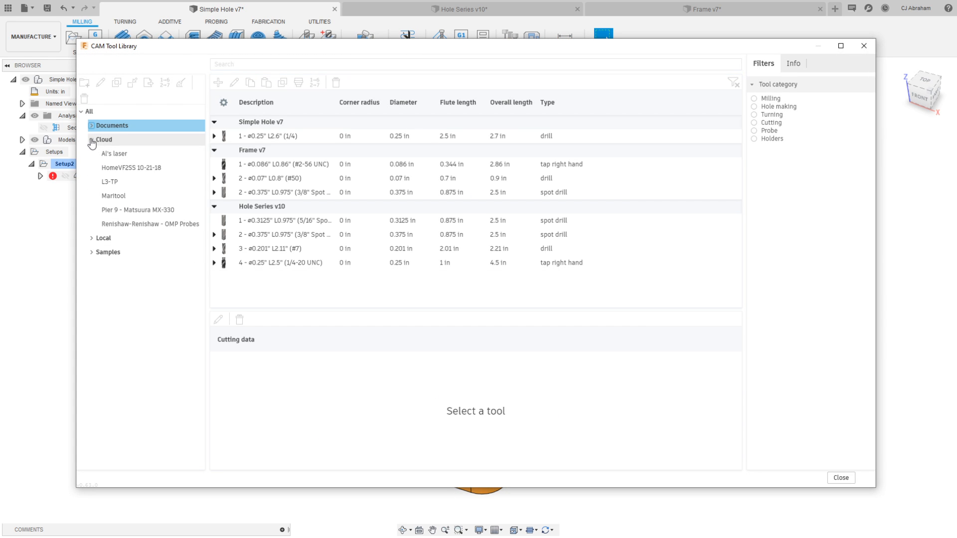
pyautogui.click(92, 140)
pyautogui.click(92, 169)
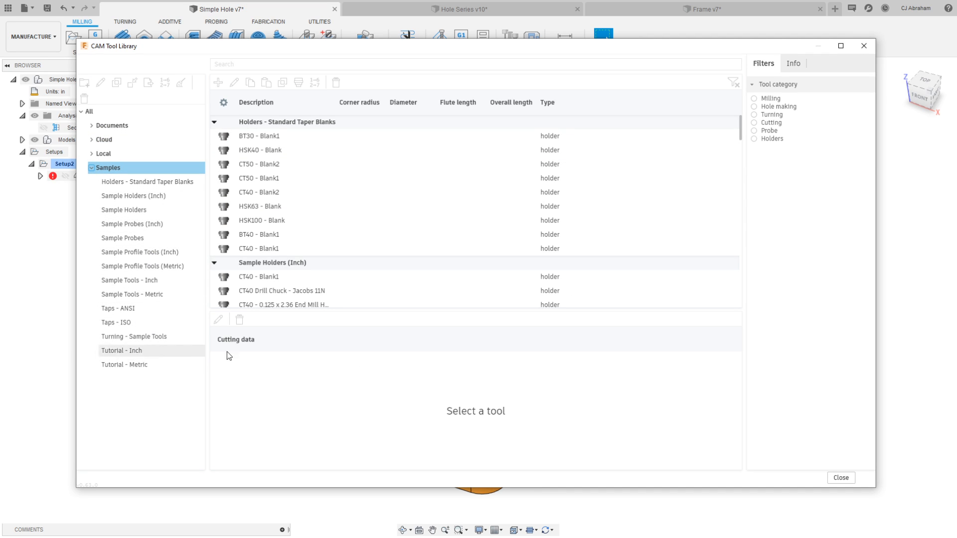
pyautogui.click(835, 480)
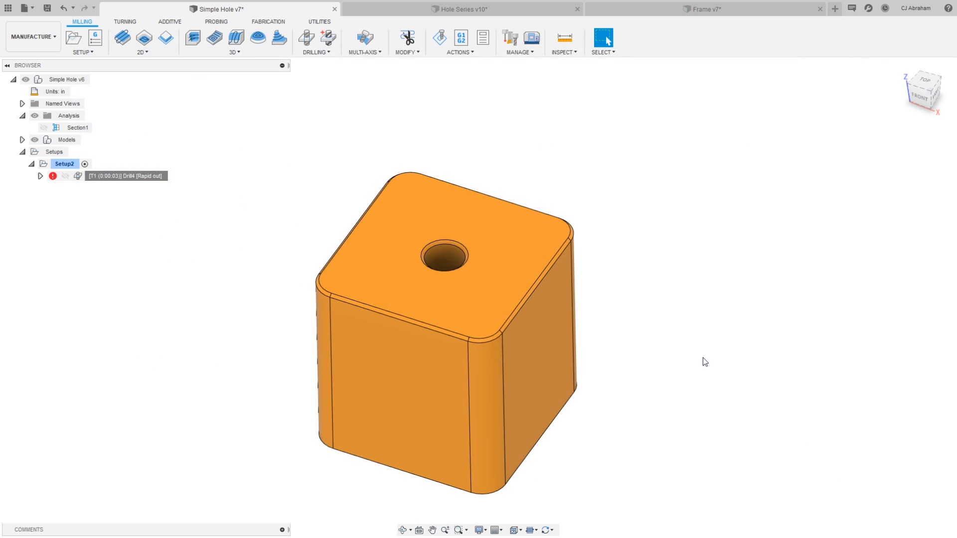
pyautogui.click(441, 251)
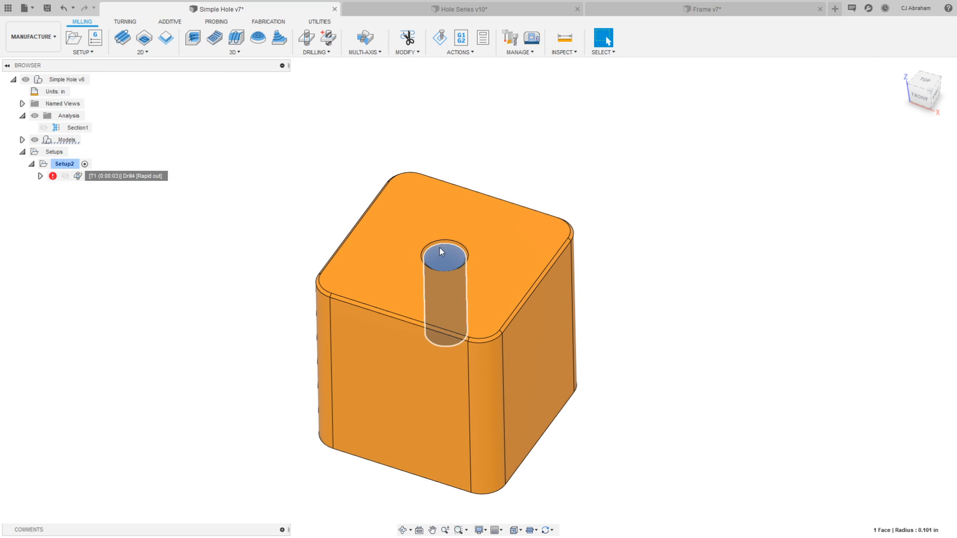
# - Assign the 0.201 in #7 drill from the Hole Series v10 tools to Drill4, and set its hole mode to Diameter range
pyautogui.doubleClick(127, 178)
pyautogui.click(801, 170)
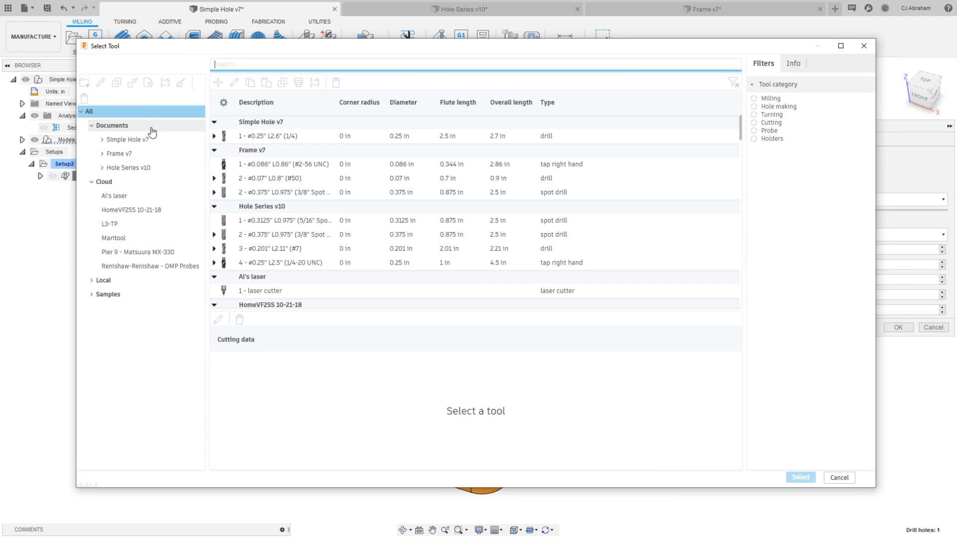
pyautogui.click(282, 248)
pyautogui.click(801, 477)
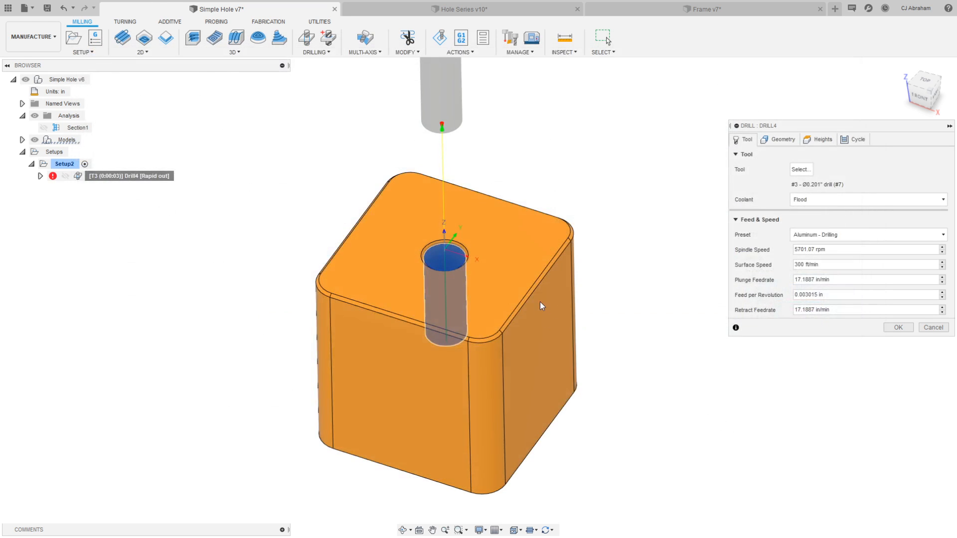
pyautogui.click(783, 140)
pyautogui.click(847, 185)
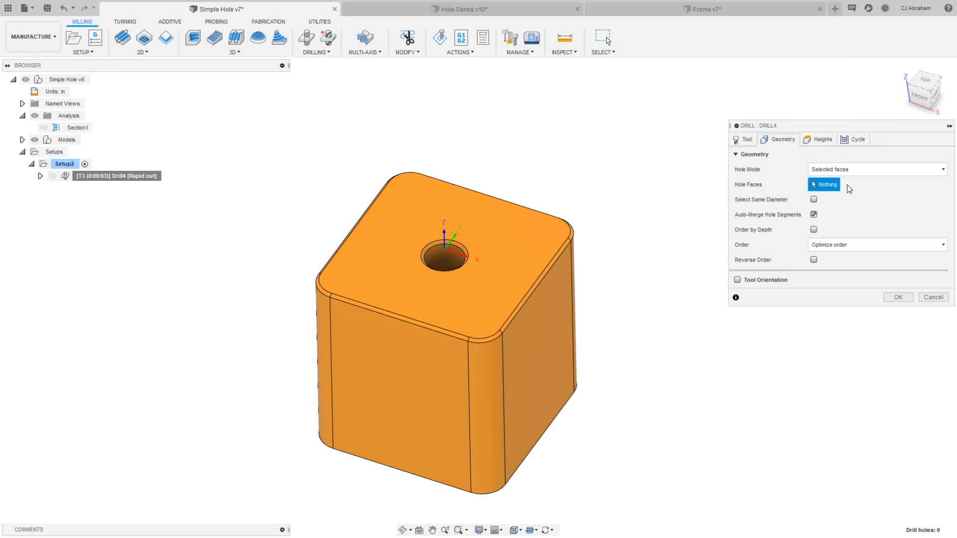
pyautogui.click(868, 169)
pyautogui.click(839, 205)
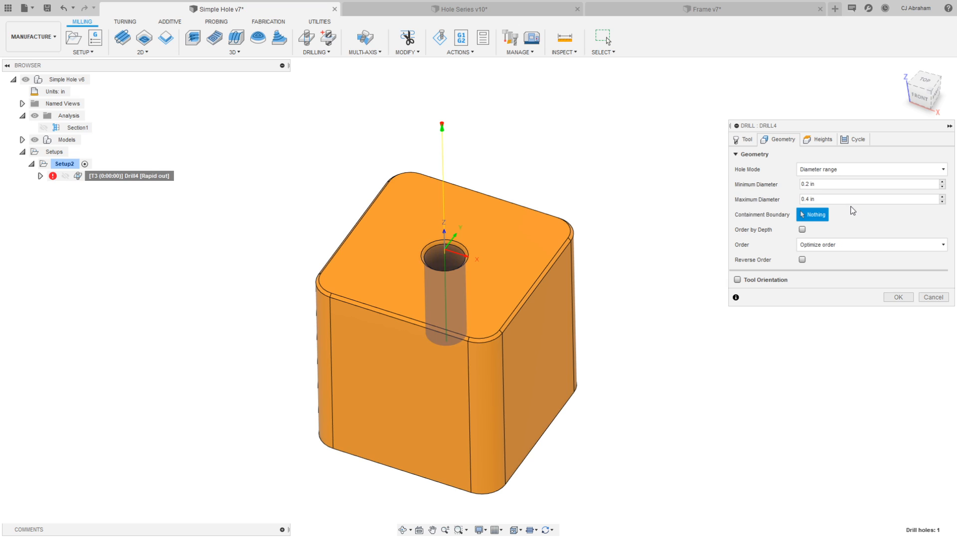
# - Set both the minimum and maximum hole diameter of Drill4 to 0.201 in
pyautogui.click(820, 184)
pyautogui.write('.2')
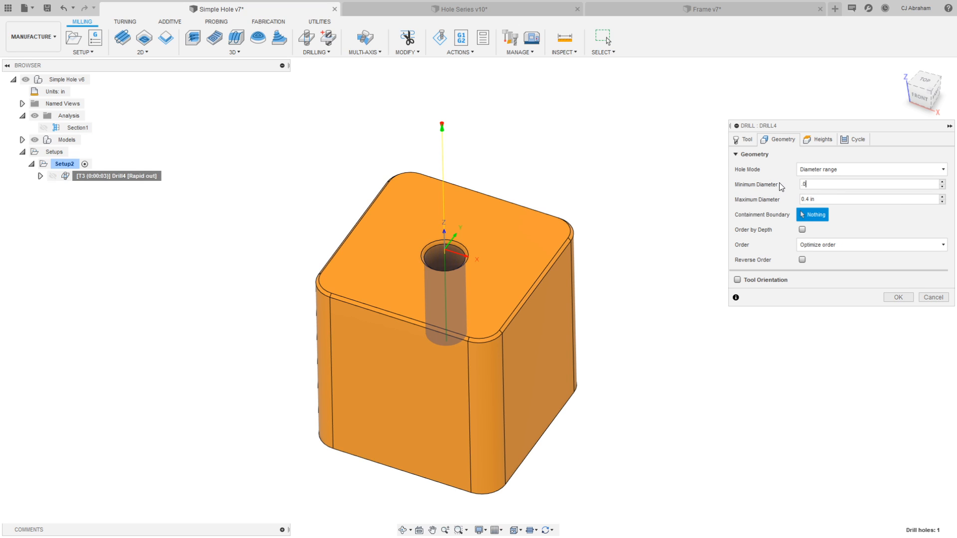
pyautogui.write('01')
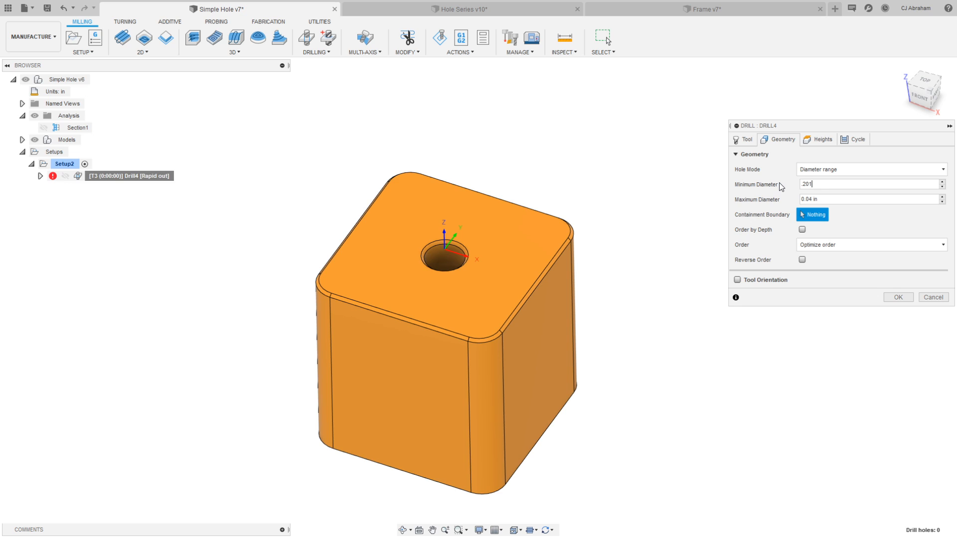
pyautogui.press('Tab')
pyautogui.write('.201')
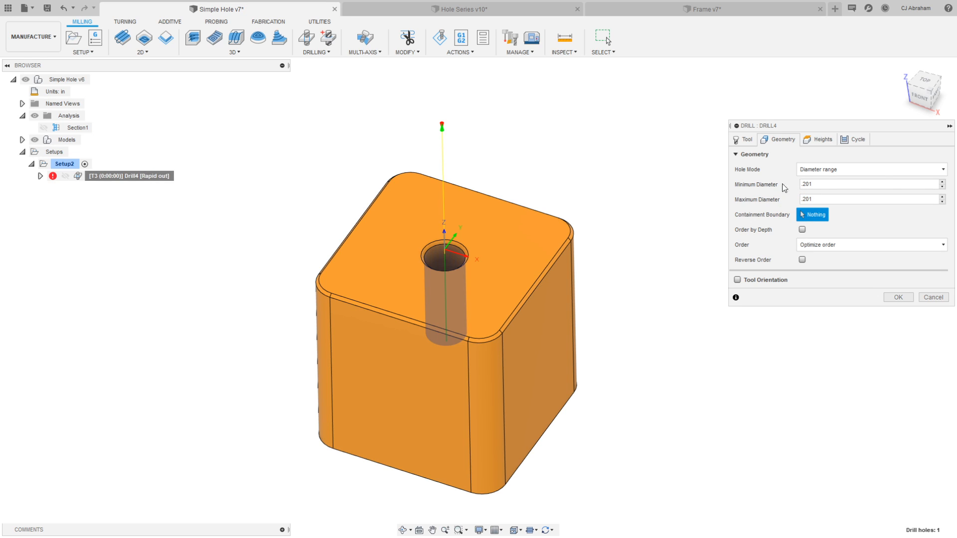
# - Link Drill4's minimum and maximum hole diameters to the tool with the expression tool_diameter, and accept the operation
pyautogui.keyDown('shift'); pyautogui.moveTo(606, 189); pyautogui.dragTo(601, 178, button='middle'); pyautogui.keyUp('shift')
pyautogui.scroll(-1, 601, 176)
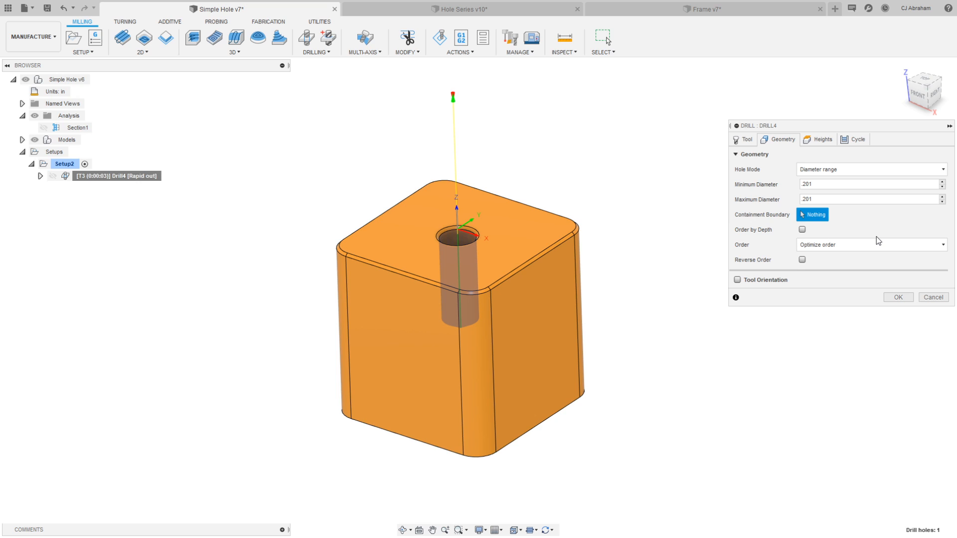
pyautogui.click(835, 189)
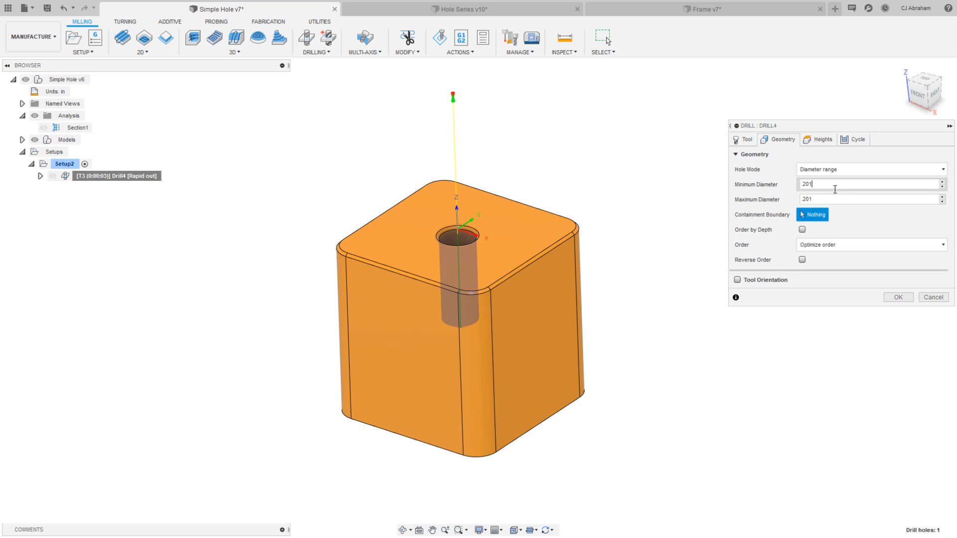
pyautogui.moveTo(830, 185); pyautogui.dragTo(776, 190)
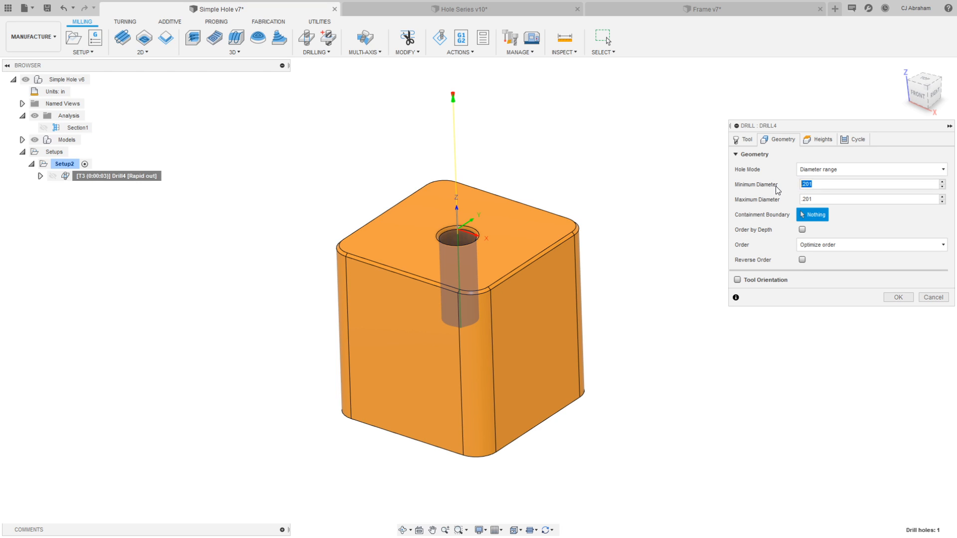
pyautogui.write('tool_diameter')
pyautogui.press('Return')
pyautogui.hotkey('ctrl', 'c')
pyautogui.doubleClick(842, 199)
pyautogui.hotkey('ctrl', 'v')
pyautogui.click(898, 297)
# - Rename the Drill4 operation as "#7 Hole"
pyautogui.rightClick(113, 178)
pyautogui.click(115, 177)
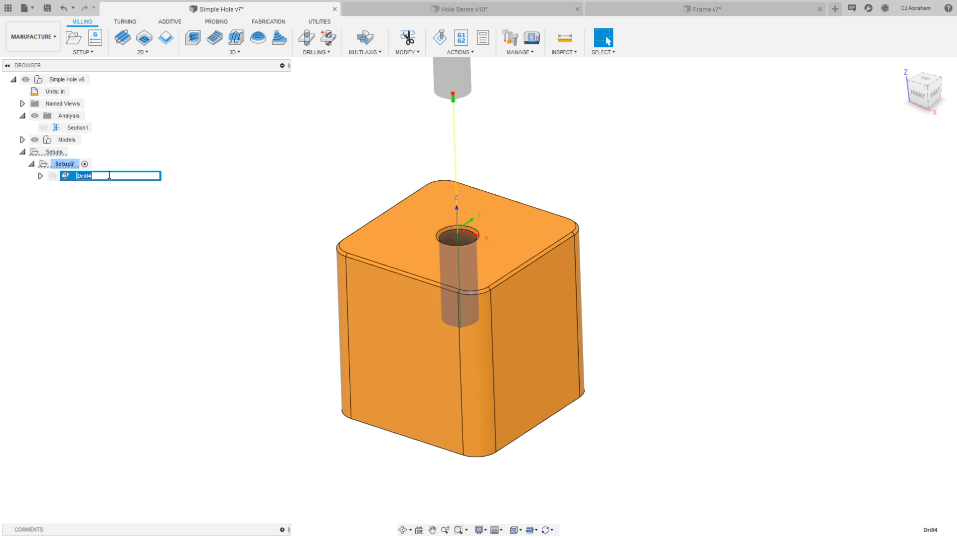
pyautogui.write('#7 HGole')
pyautogui.press('BackSpace')
pyautogui.press('BackSpace')
pyautogui.press('BackSpace')
pyautogui.press('BackSpace')
pyautogui.write('ole')
pyautogui.press('Return')
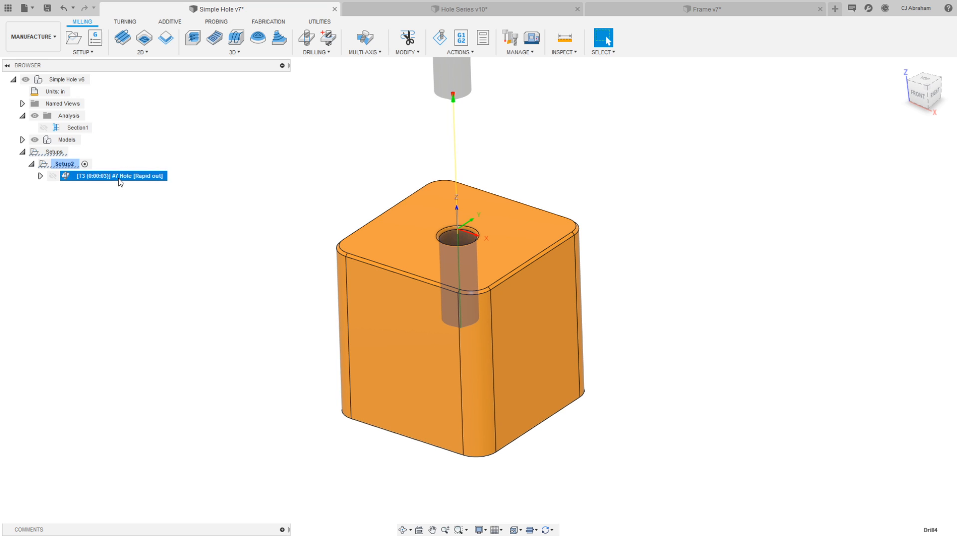
# - Store the #7 Hole operation as a template named "#7 Drill"
pyautogui.rightClick(118, 181)
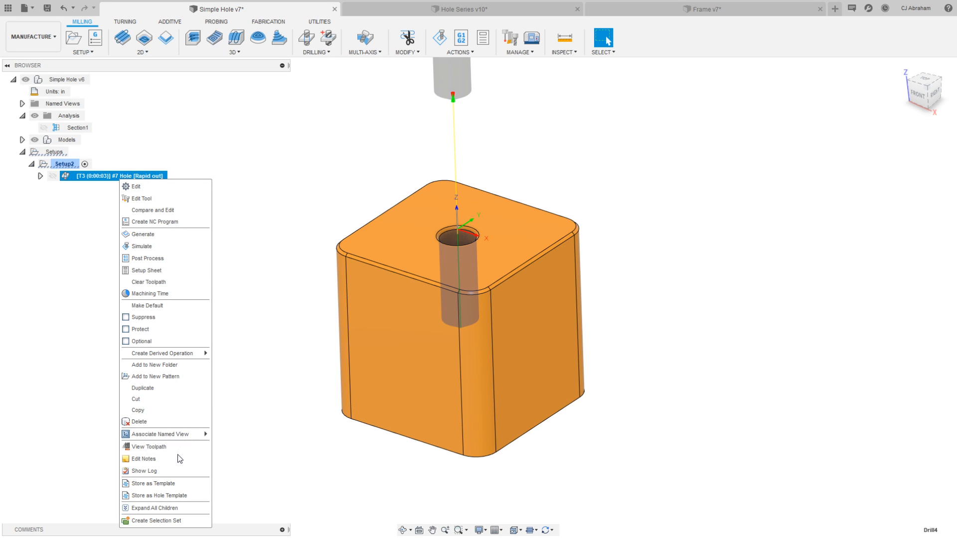
pyautogui.click(167, 486)
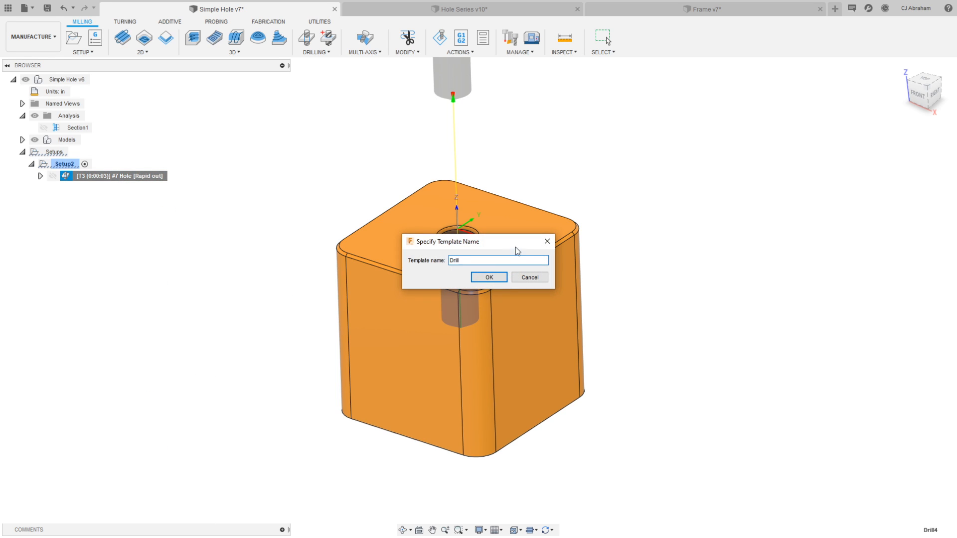
pyautogui.press('BackSpace')
pyautogui.write('#7 Drill')
pyautogui.click(486, 277)
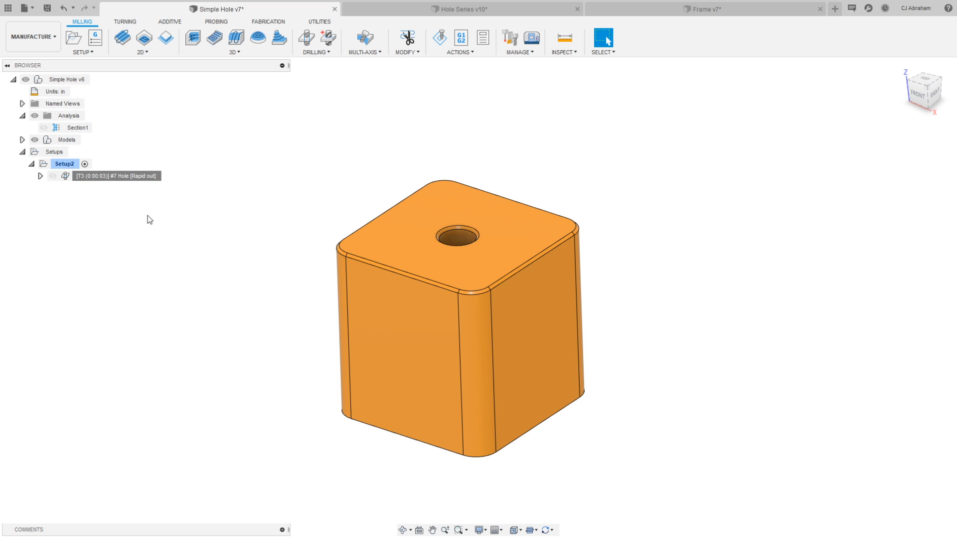
# - Delete the #7 Hole operation and recreate it in Setup2 from the #7 Drill template
pyautogui.rightClick(117, 175)
pyautogui.click(143, 422)
pyautogui.rightClick(67, 165)
pyautogui.moveTo(114, 196)
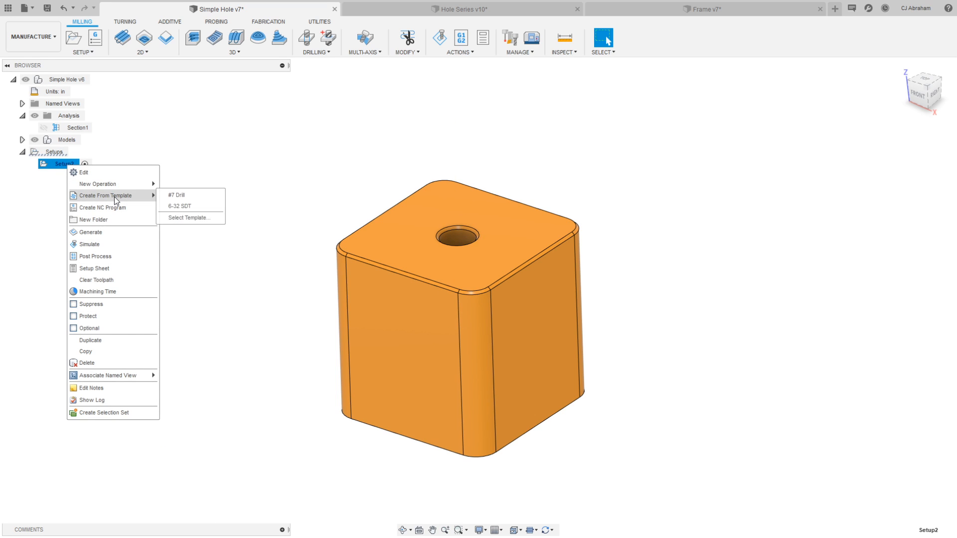
pyautogui.click(203, 199)
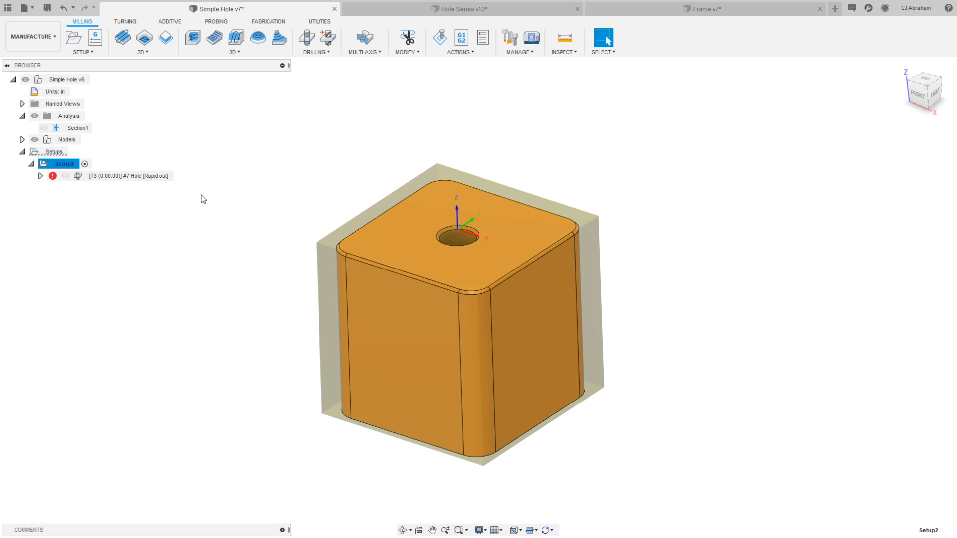
# - Generate the toolpath of the #7 Hole operation created from the template, and clear the selection
pyautogui.rightClick(134, 176)
pyautogui.click(160, 230)
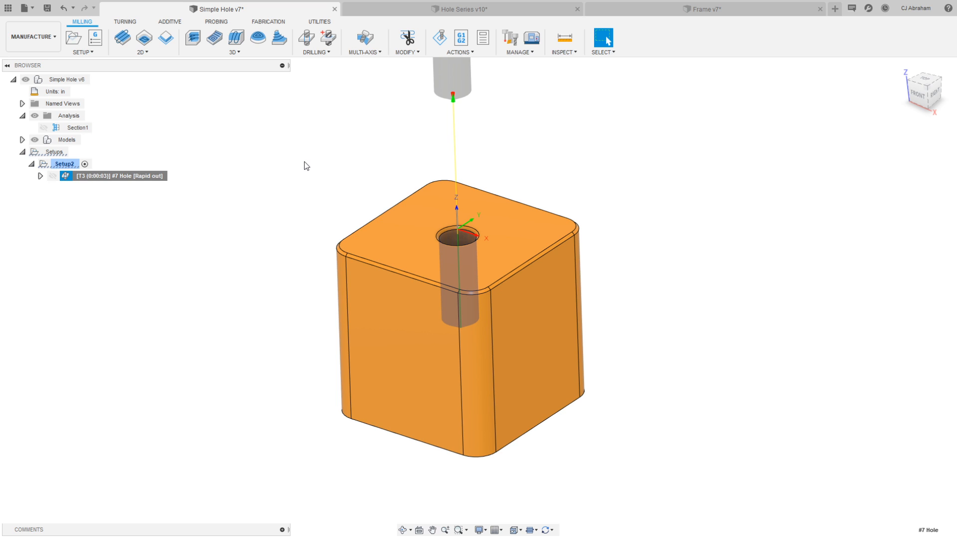
pyautogui.scroll(-3, 494, 251)
pyautogui.click(327, 206)
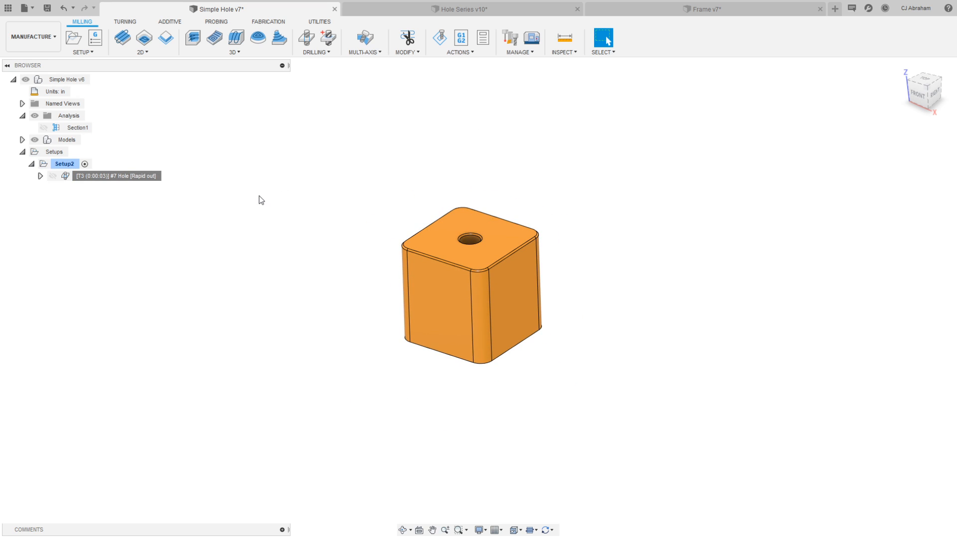
# - In the Design workspace, suppress the timeline features that round and bevel the block's outer edges
pyautogui.click(44, 36)
pyautogui.click(49, 55)
pyautogui.moveTo(192, 519)
pyautogui.mouseDown()
pyautogui.moveTo(89, 517)
pyautogui.moveTo(227, 517)
pyautogui.mouseUp()
pyautogui.click(102, 526)
pyautogui.keyDown('ctrl'); pyautogui.click(117, 526); pyautogui.keyUp('ctrl')
pyautogui.rightClick(117, 526)
pyautogui.click(150, 537)
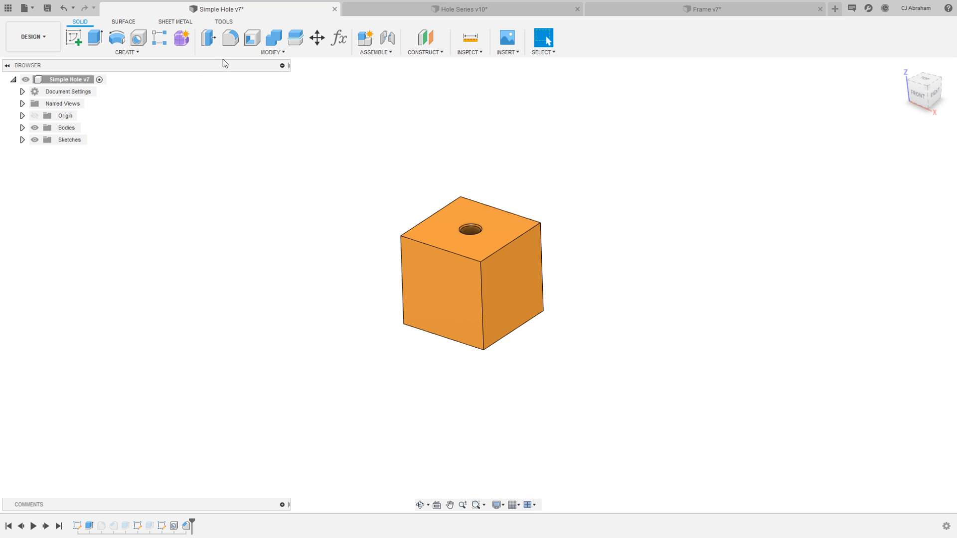
# - Create a rectangular pattern of the block body along its front top edge with 4 instances at 1 in spacing
pyautogui.click(159, 38)
pyautogui.click(912, 139)
pyautogui.click(894, 162)
pyautogui.click(516, 276)
pyautogui.click(436, 248)
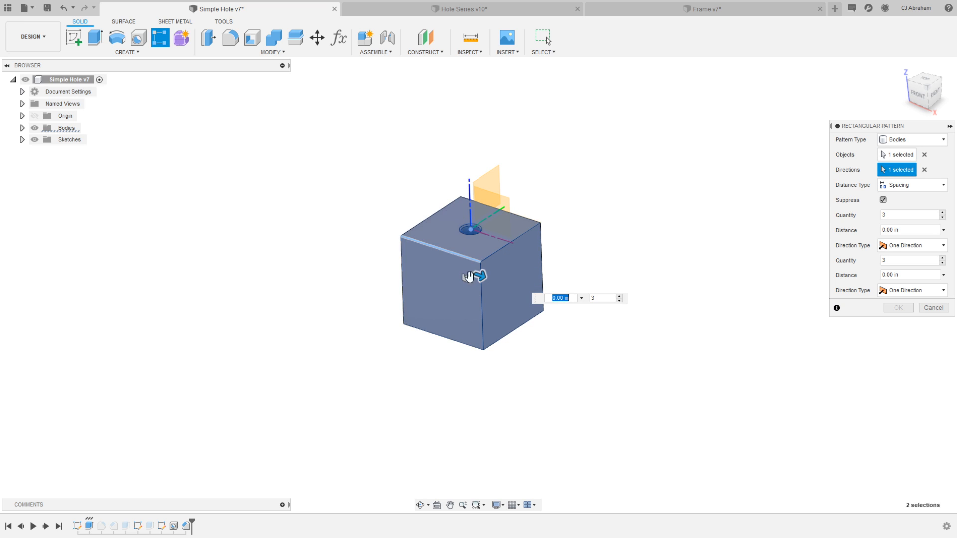
pyautogui.moveTo(483, 276); pyautogui.dragTo(745, 345)
pyautogui.moveTo(668, 204); pyautogui.dragTo(484, 184, button='middle')
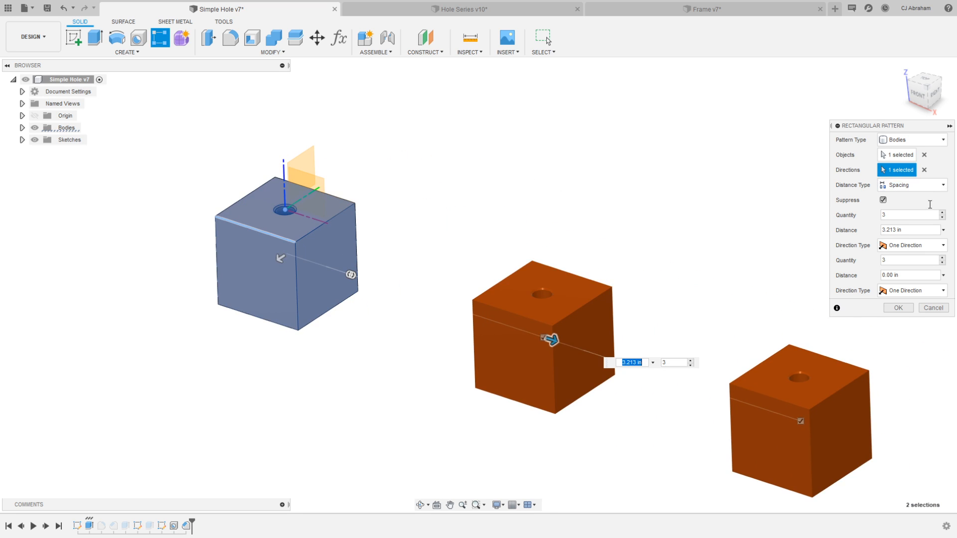
pyautogui.click(907, 230)
pyautogui.write('1')
pyautogui.click(942, 213)
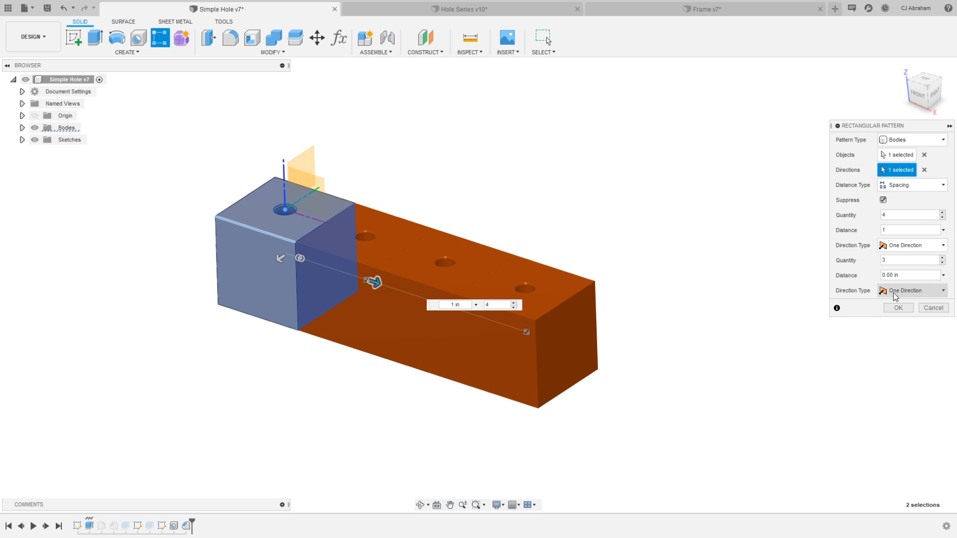
pyautogui.click(899, 308)
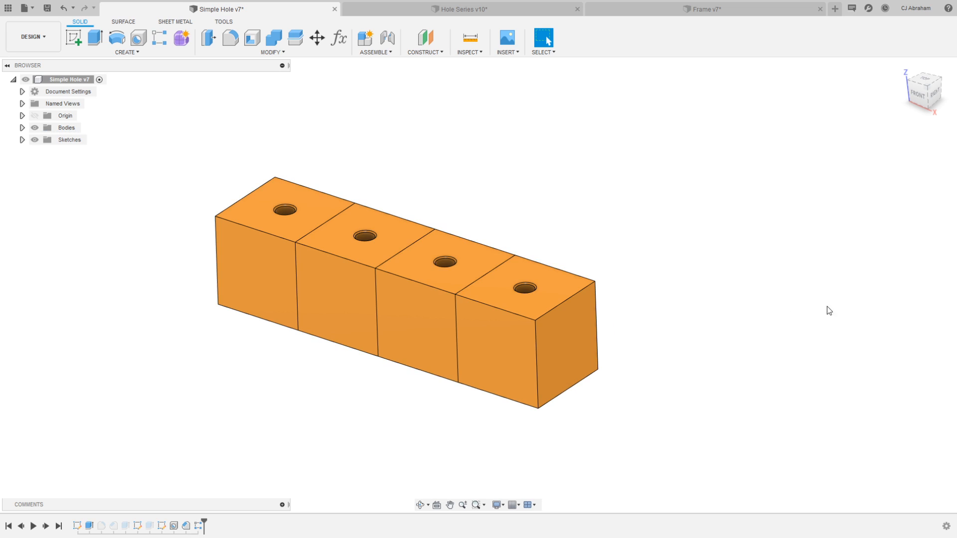
# - Combine the four adjoining block bodies into one with a Join operation, using the original block as target
pyautogui.click(274, 41)
pyautogui.click(270, 237)
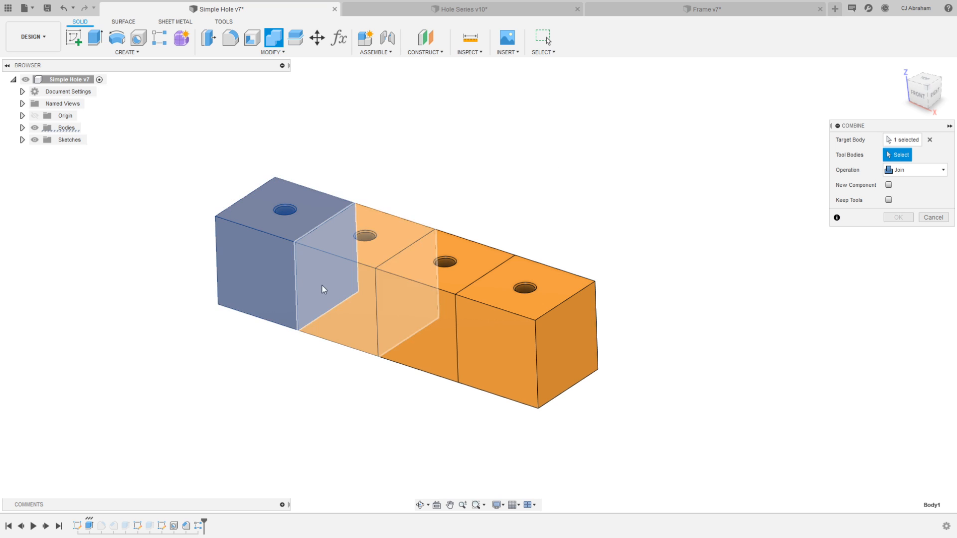
pyautogui.click(492, 325)
pyautogui.click(379, 319)
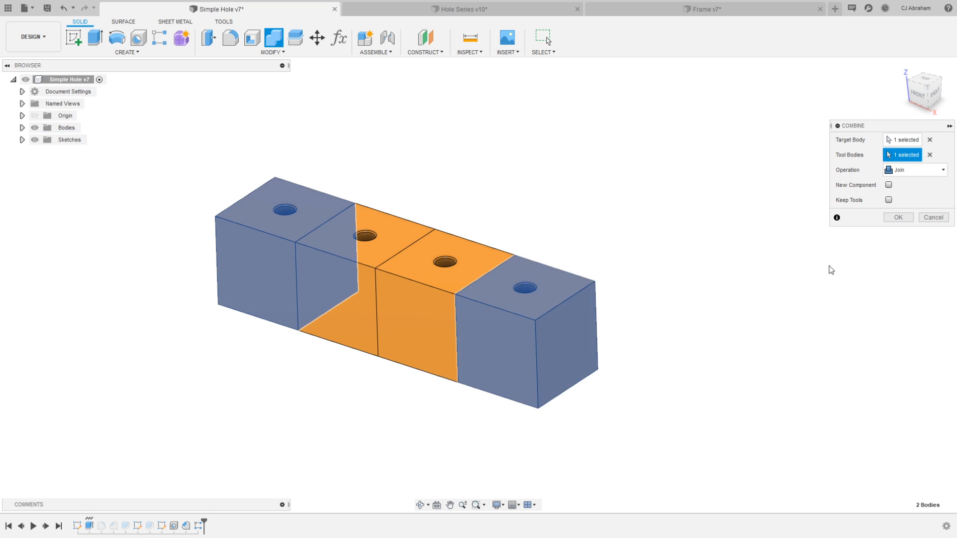
pyautogui.keyDown('shift'); pyautogui.moveTo(541, 154); pyautogui.dragTo(426, 203, button='middle'); pyautogui.keyUp('shift')
pyautogui.click(414, 237)
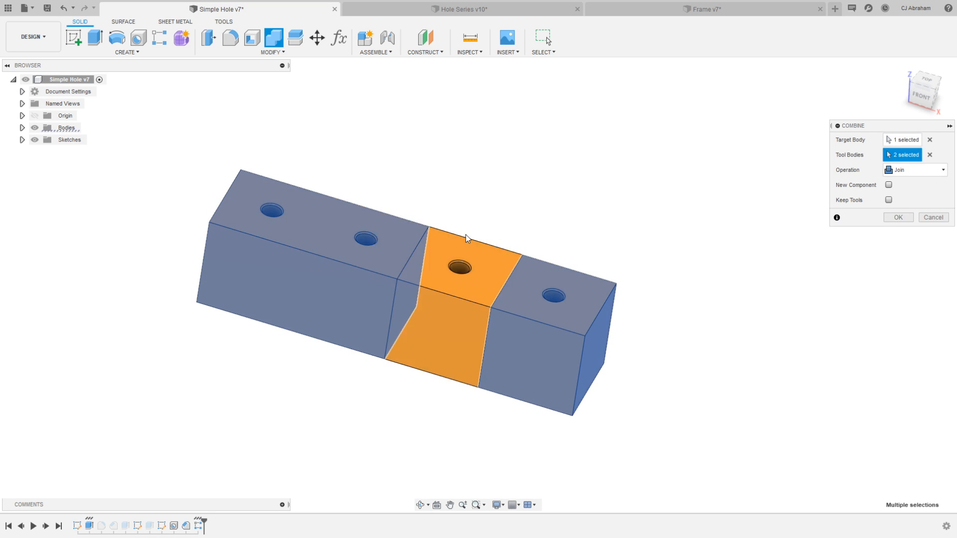
pyautogui.click(898, 218)
# - Regenerate the #7 Hole toolpath in the Manufacture workspace for the four-hole block, and clear the selection
pyautogui.keyDown('shift'); pyautogui.moveTo(737, 195); pyautogui.dragTo(626, 139, button='middle'); pyautogui.keyUp('shift')
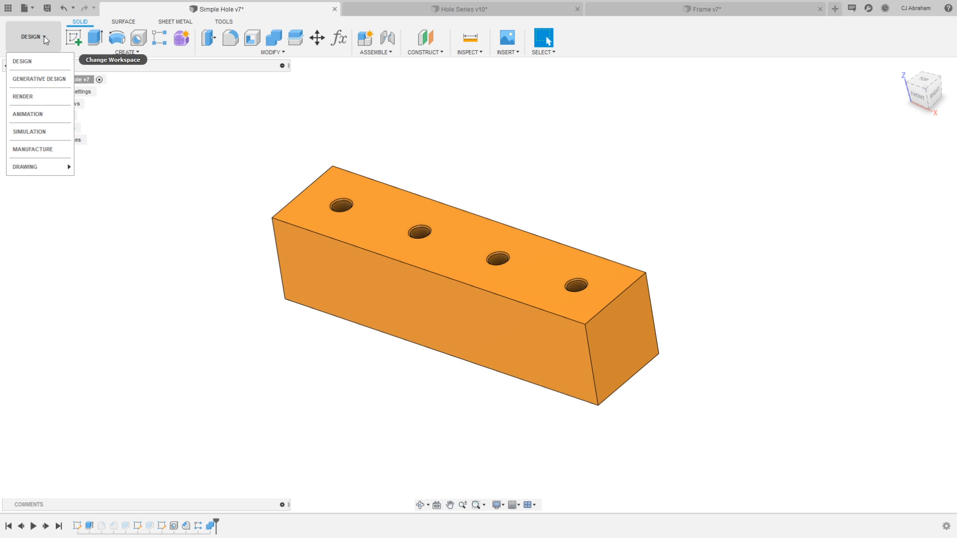
pyautogui.click(46, 150)
pyautogui.click(133, 180)
pyautogui.rightClick(133, 182)
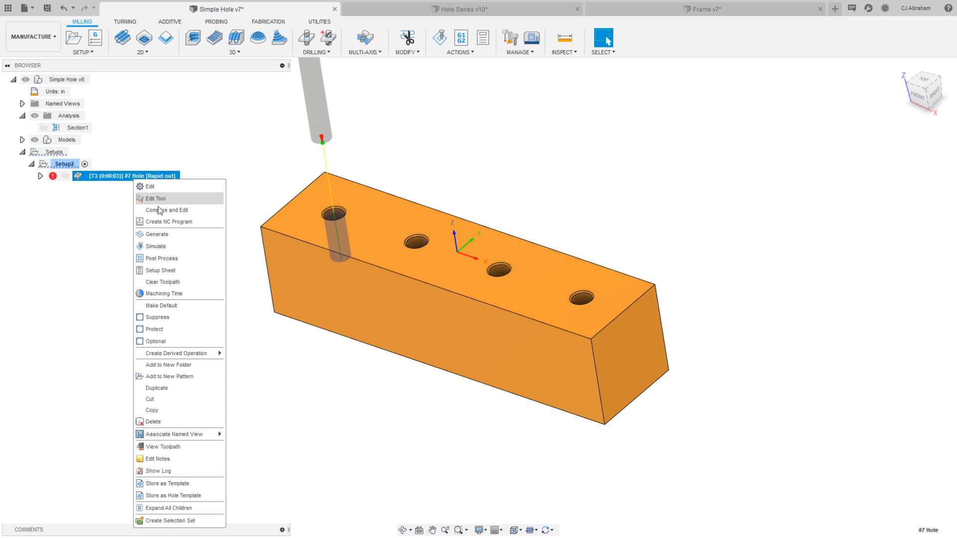
pyautogui.click(171, 237)
pyautogui.keyDown('shift'); pyautogui.moveTo(496, 214); pyautogui.dragTo(544, 178, button='middle'); pyautogui.keyUp('shift')
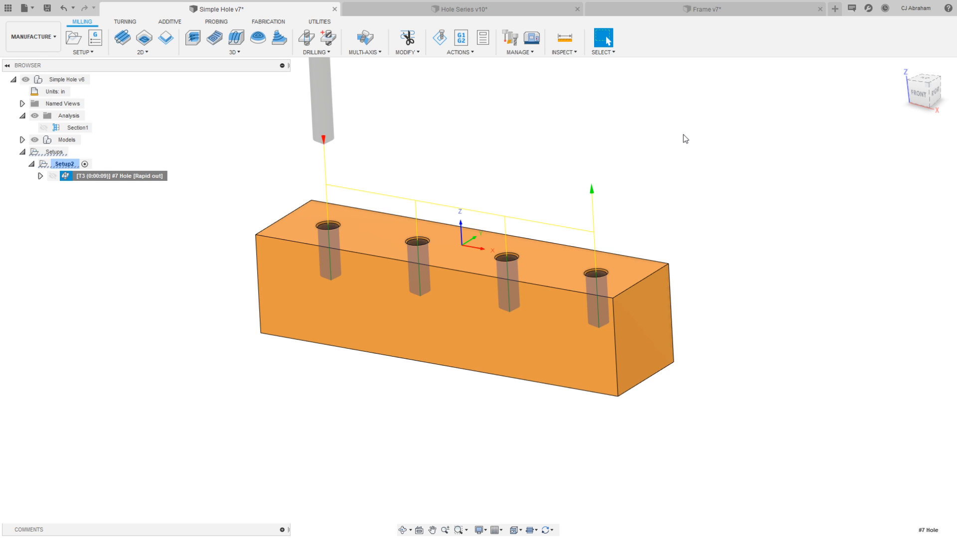
pyautogui.scroll(-2, 524, 209)
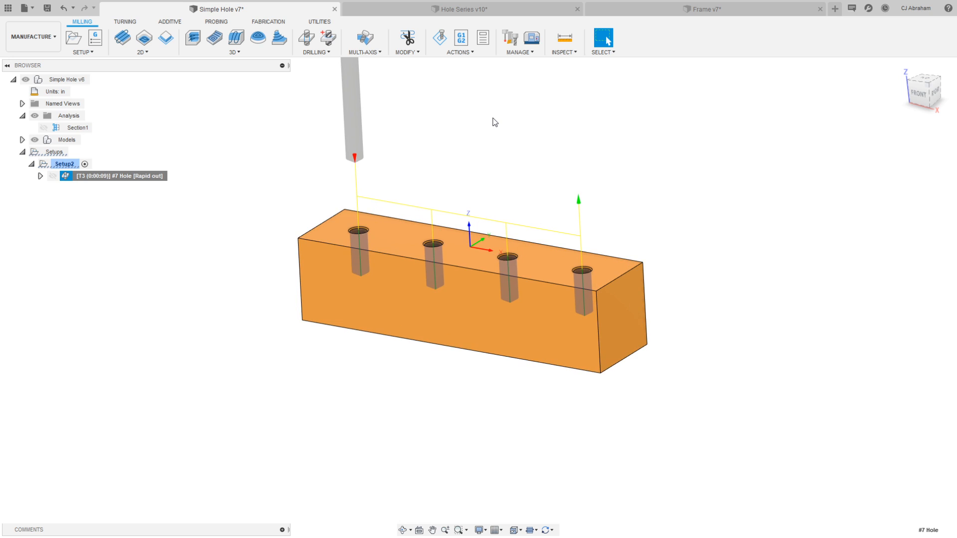
pyautogui.click(493, 121)
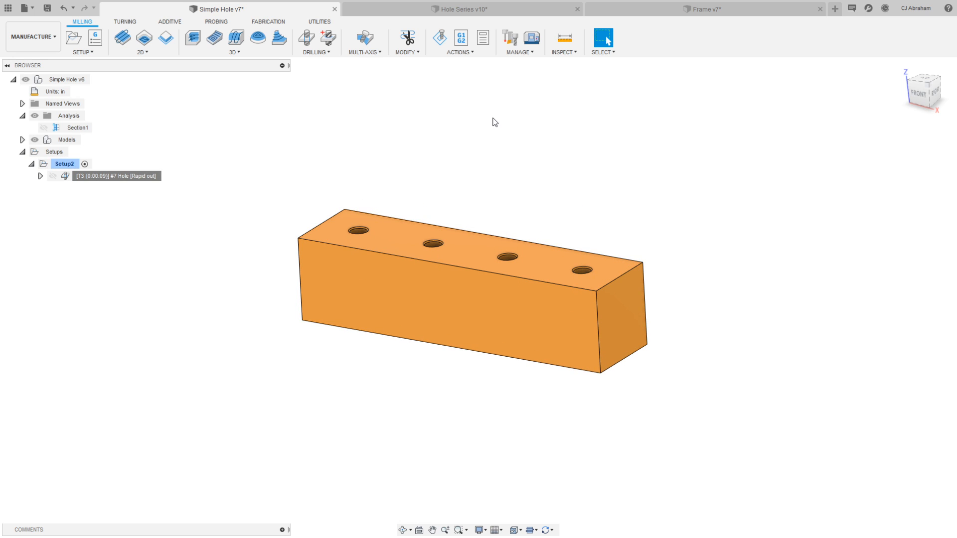
# - Start a new design and sketch a rectangle from the origin on the XY plane
pyautogui.click(834, 9)
pyautogui.click(35, 115)
pyautogui.rightClick(527, 283)
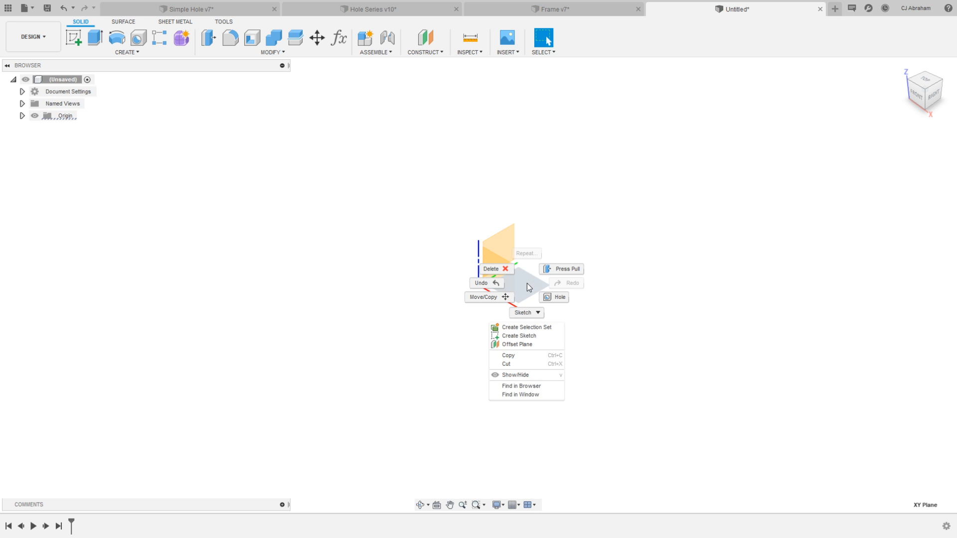
pyautogui.click(530, 338)
pyautogui.press('r')
pyautogui.click(478, 285)
pyautogui.click(579, 440)
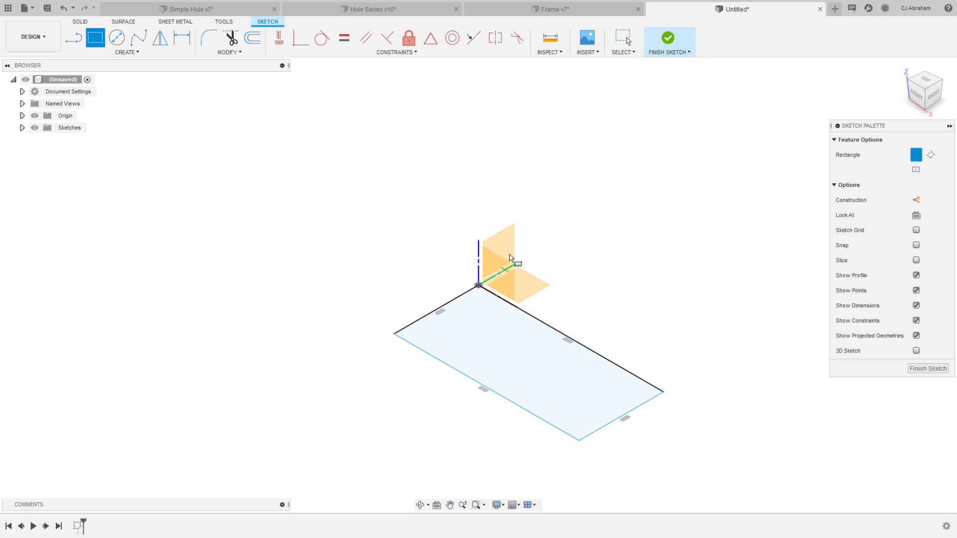
# - Sketch four circles of differing sizes, spaced along the length of the rectangle
pyautogui.press('c')
pyautogui.click(472, 331)
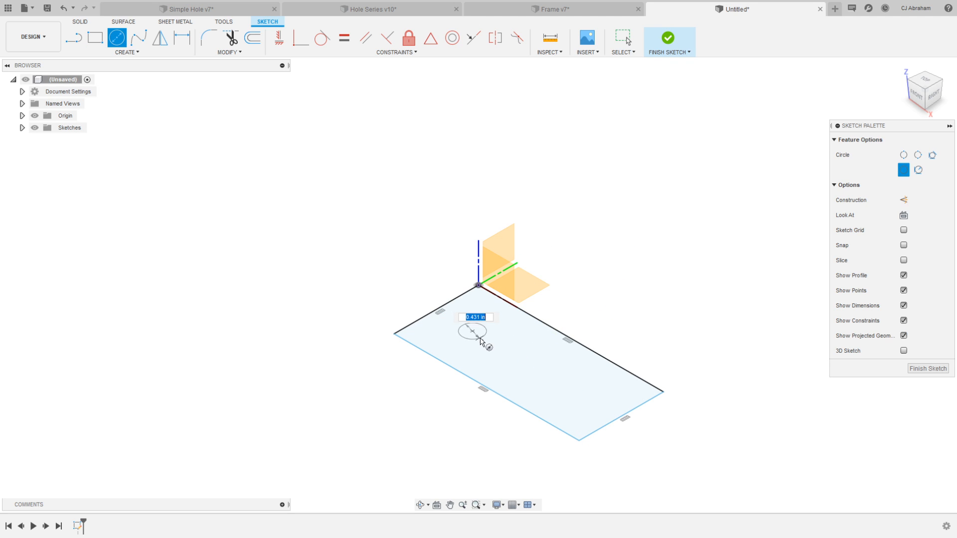
pyautogui.click(481, 341)
pyautogui.click(513, 360)
pyautogui.click(527, 367)
pyautogui.click(563, 384)
pyautogui.click(580, 393)
pyautogui.click(615, 391)
pyautogui.click(624, 396)
pyautogui.press('Escape')
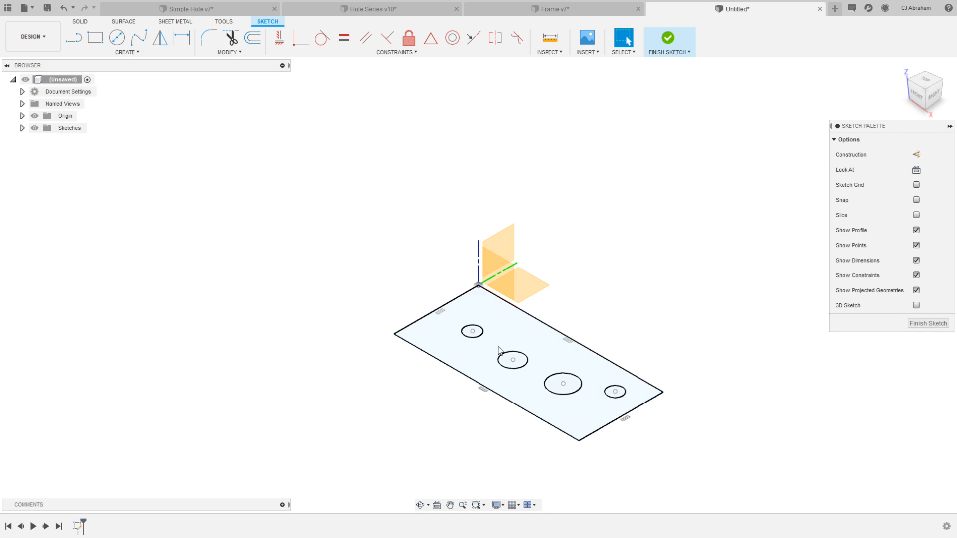
# - Apply an Equal constraint to all four circles in the rectangle
pyautogui.click(481, 335)
pyautogui.keyDown('ctrl'); pyautogui.click(513, 352); pyautogui.keyUp('ctrl')
pyautogui.keyDown('ctrl'); pyautogui.click(557, 373); pyautogui.keyUp('ctrl')
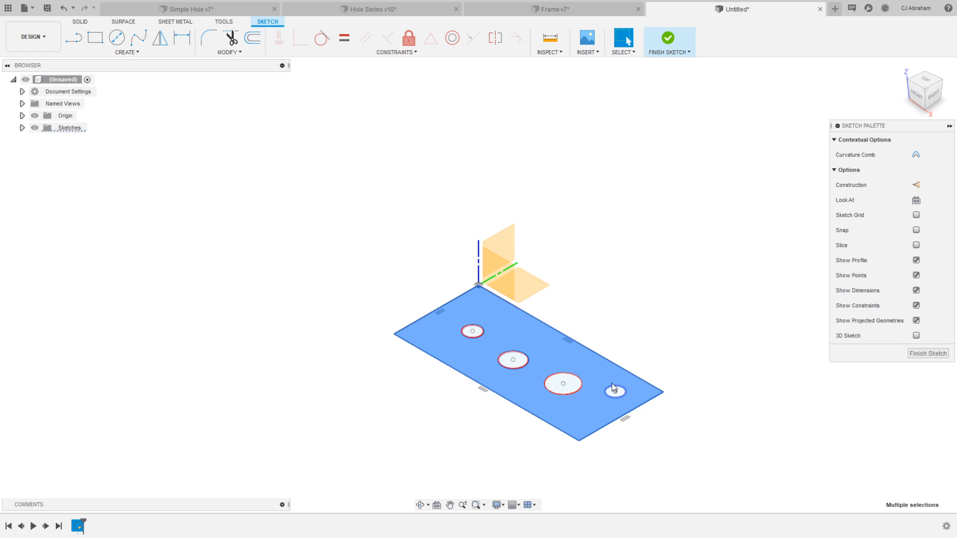
pyautogui.keyDown('ctrl'); pyautogui.click(599, 372); pyautogui.keyUp('ctrl')
pyautogui.keyDown('ctrl'); pyautogui.click(572, 375); pyautogui.keyUp('ctrl')
pyautogui.keyDown('ctrl'); pyautogui.click(606, 386); pyautogui.keyUp('ctrl')
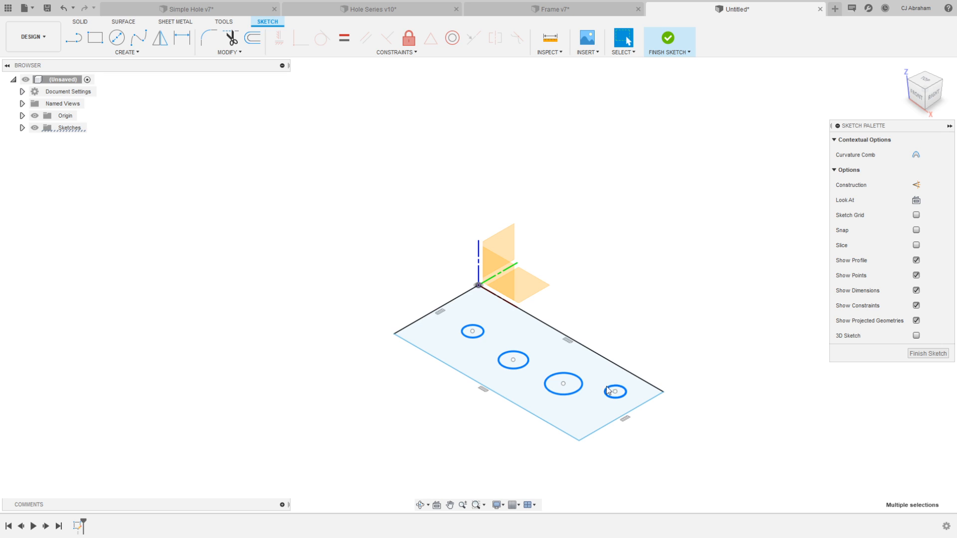
pyautogui.click(344, 38)
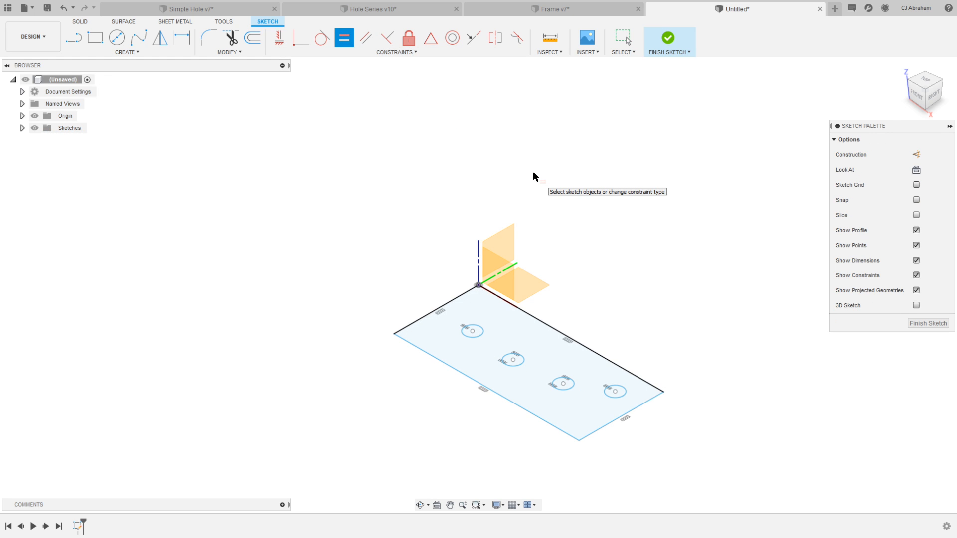
# - Dimension the diameter of the circle nearest the origin, making the equal circles smaller
pyautogui.press('d')
pyautogui.click(464, 335)
pyautogui.click(395, 299)
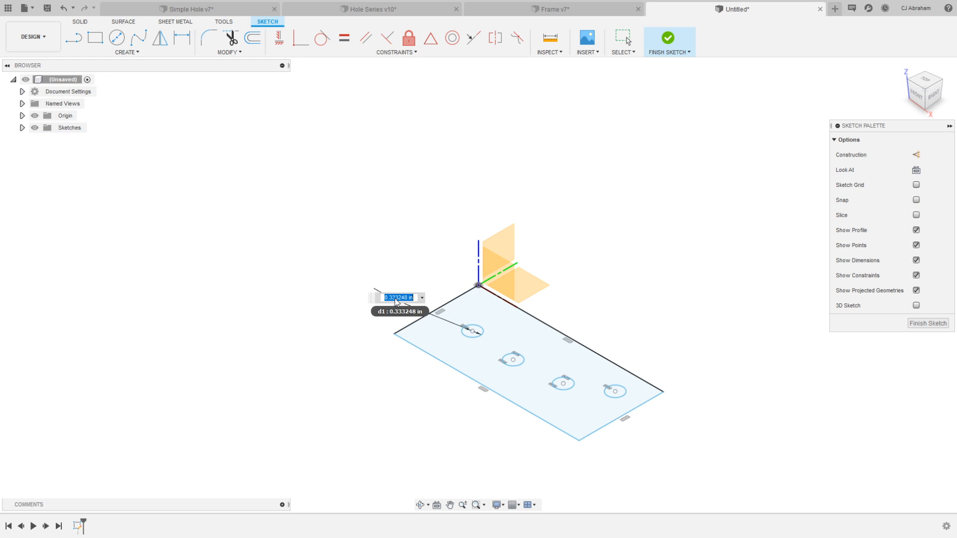
pyautogui.press('Return')
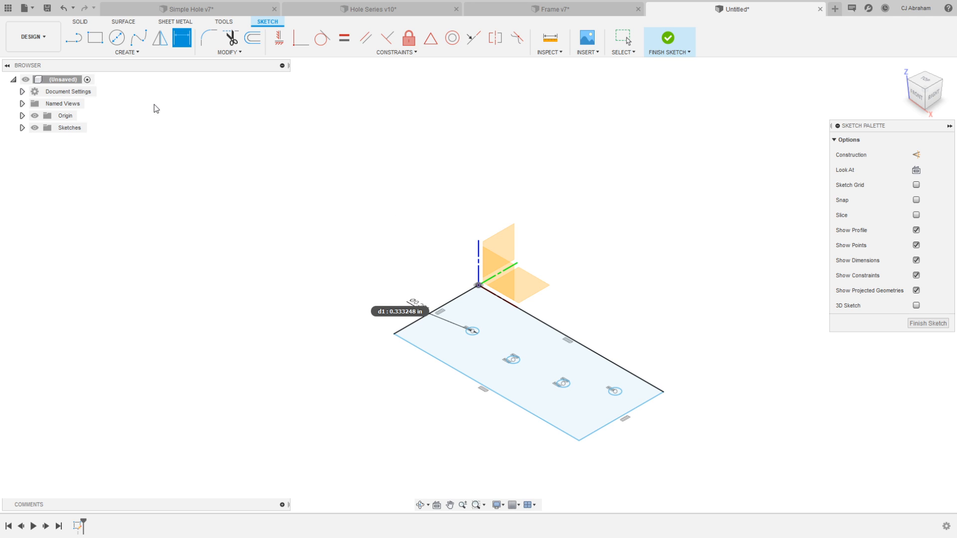
# - Extrude the rectangle profile around the circles upward into a block with four through holes, and hide the origin
pyautogui.press('e')
pyautogui.click(454, 334)
pyautogui.moveTo(529, 351); pyautogui.dragTo(527, 284)
pyautogui.click(897, 252)
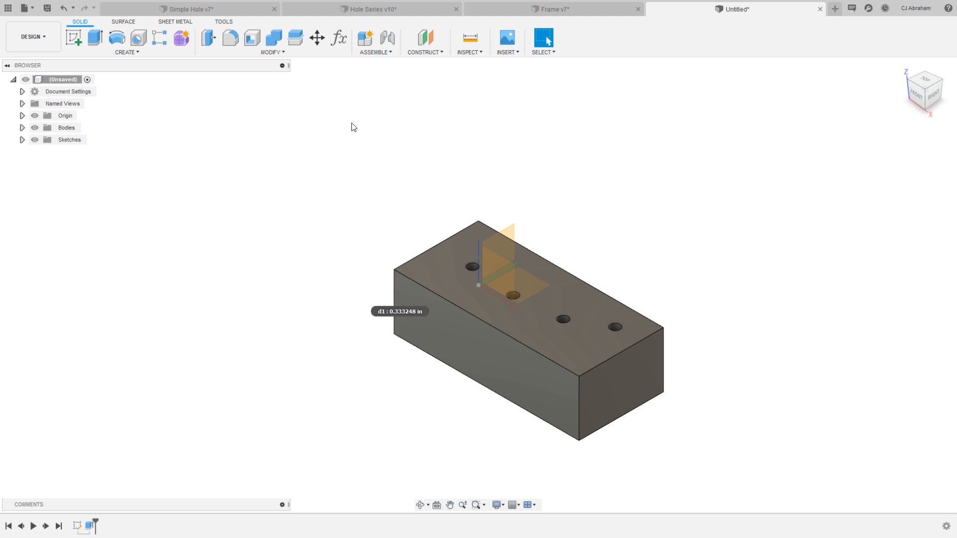
pyautogui.click(35, 115)
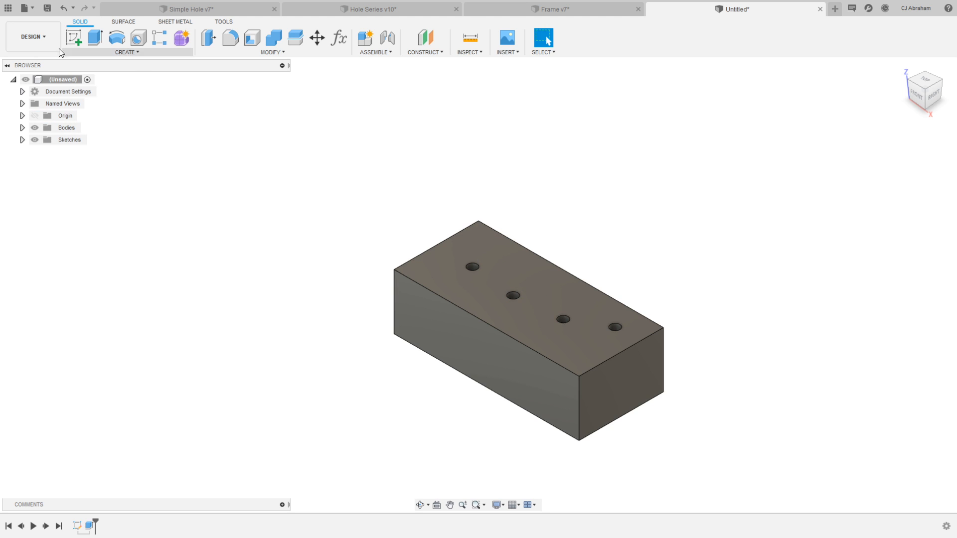
# - Create a milling setup for the new block in the Manufacture workspace, keeping the default stock and origin settings
pyautogui.click(33, 36)
pyautogui.click(46, 149)
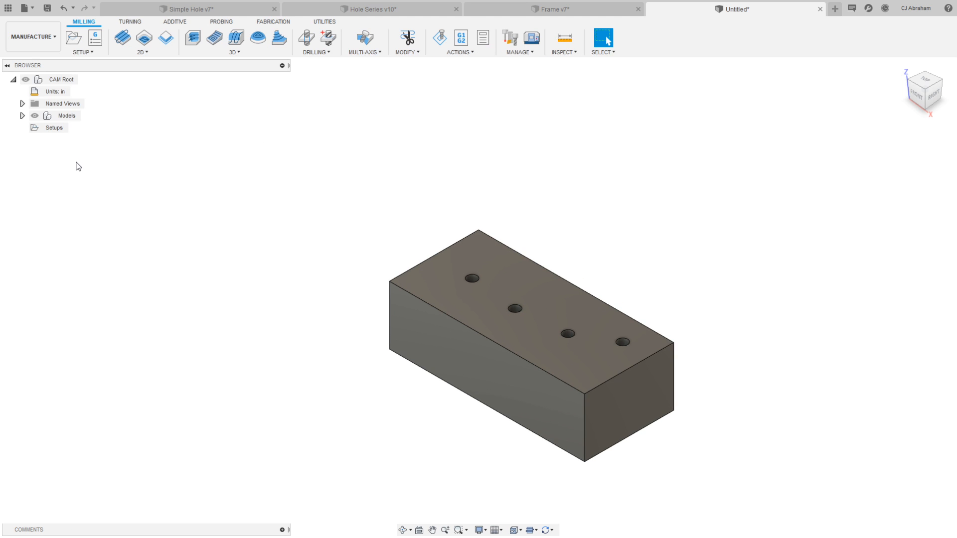
pyautogui.click(73, 38)
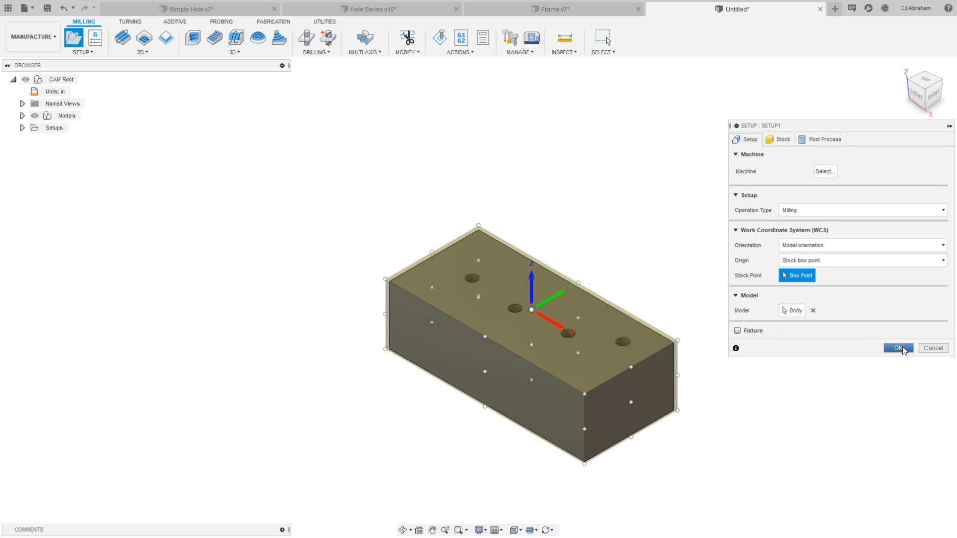
pyautogui.click(898, 348)
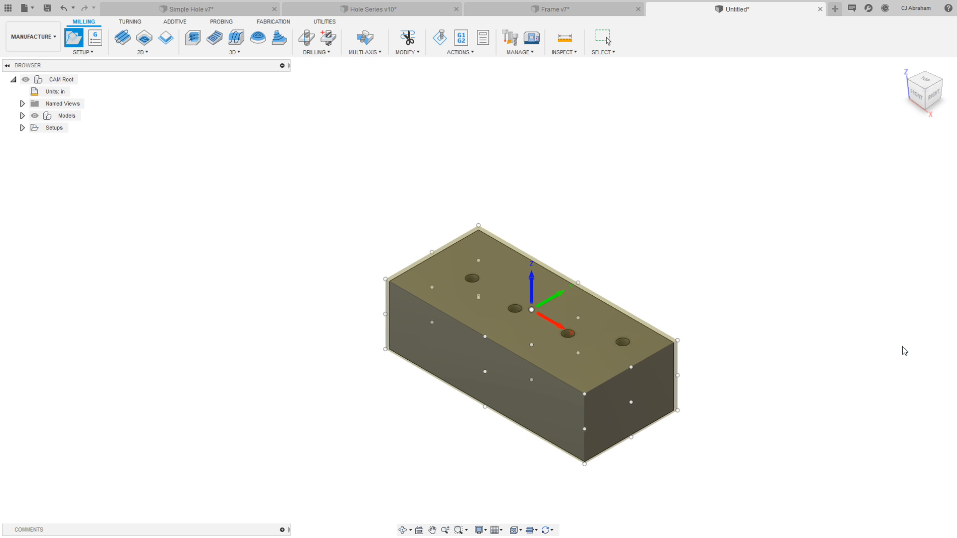
# - Copy the #7 Hole operation from the Simple Hole document and return to the new untitled design
pyautogui.click(186, 9)
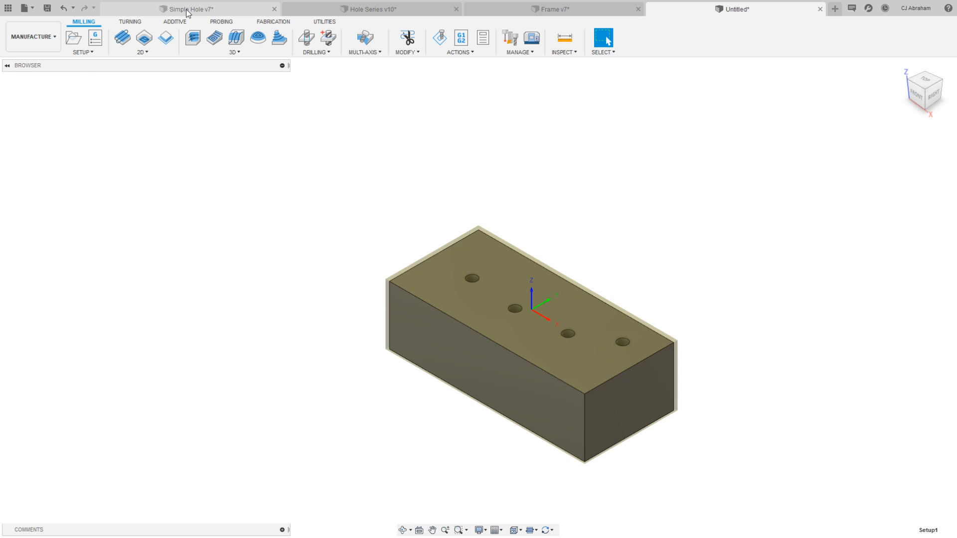
pyautogui.click(119, 176)
pyautogui.rightClick(118, 180)
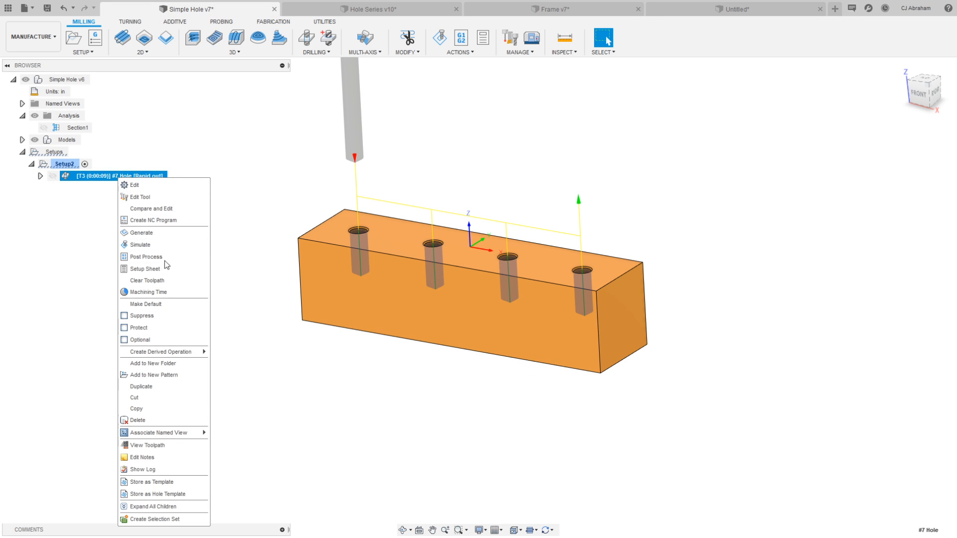
pyautogui.click(136, 408)
pyautogui.click(752, 13)
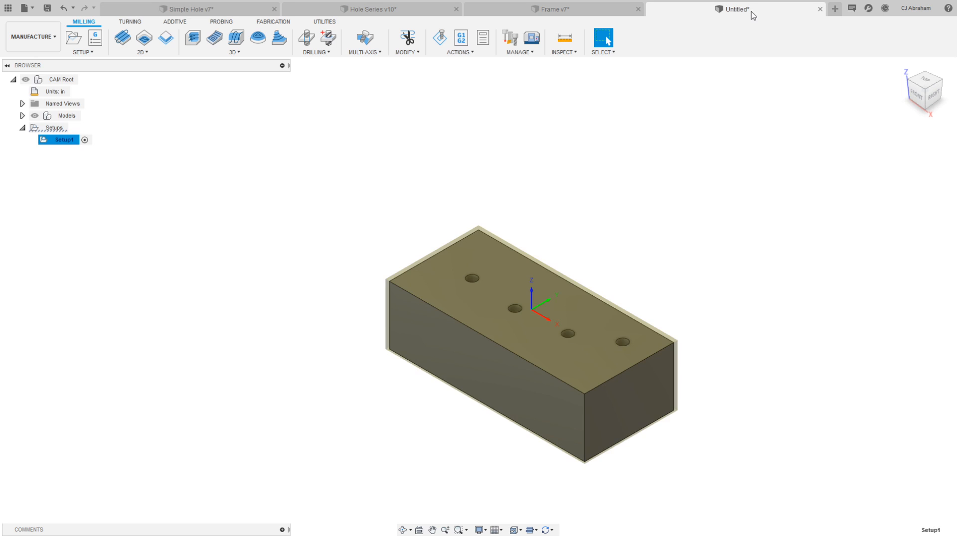
# - Add the drilling operation to Setup1 from the #7 Drill template and expand the setup
pyautogui.rightClick(64, 142)
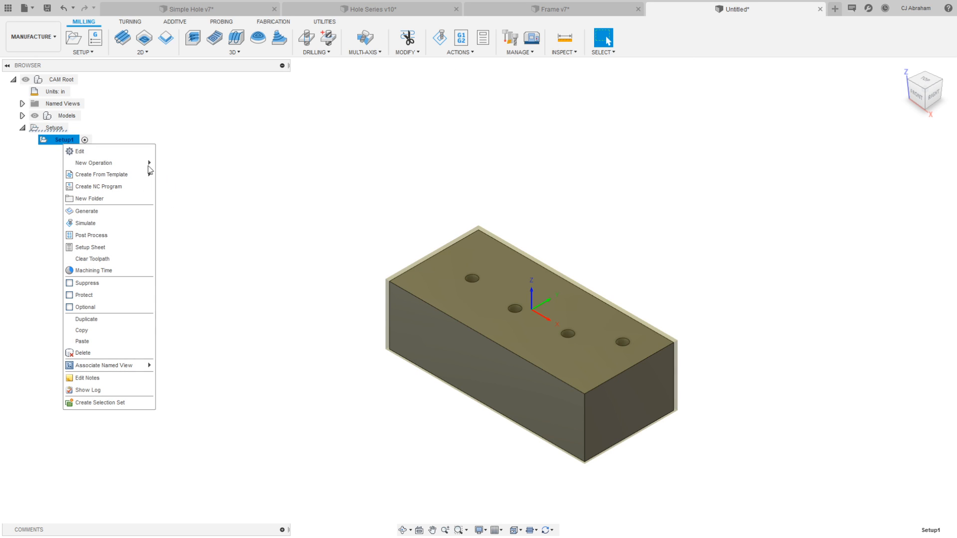
pyautogui.moveTo(125, 174)
pyautogui.click(171, 175)
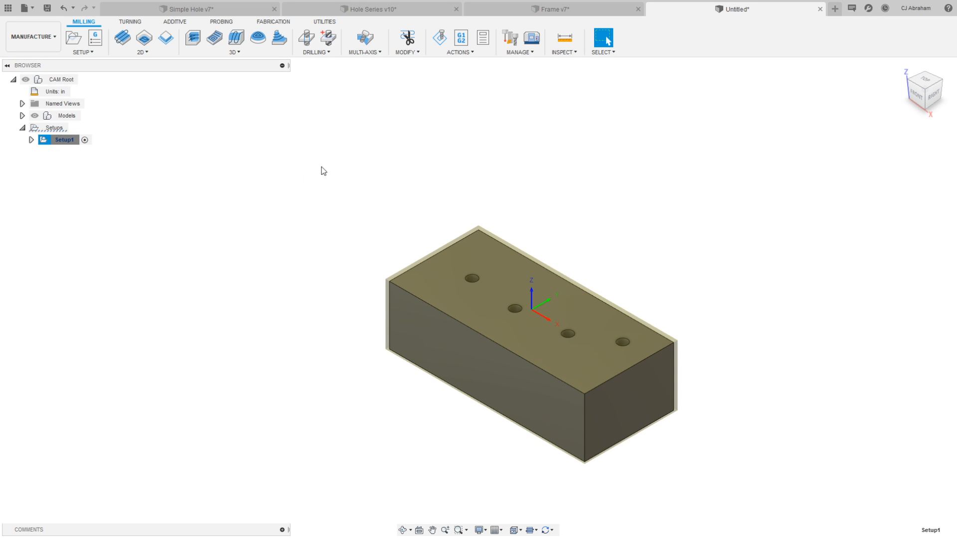
pyautogui.click(31, 140)
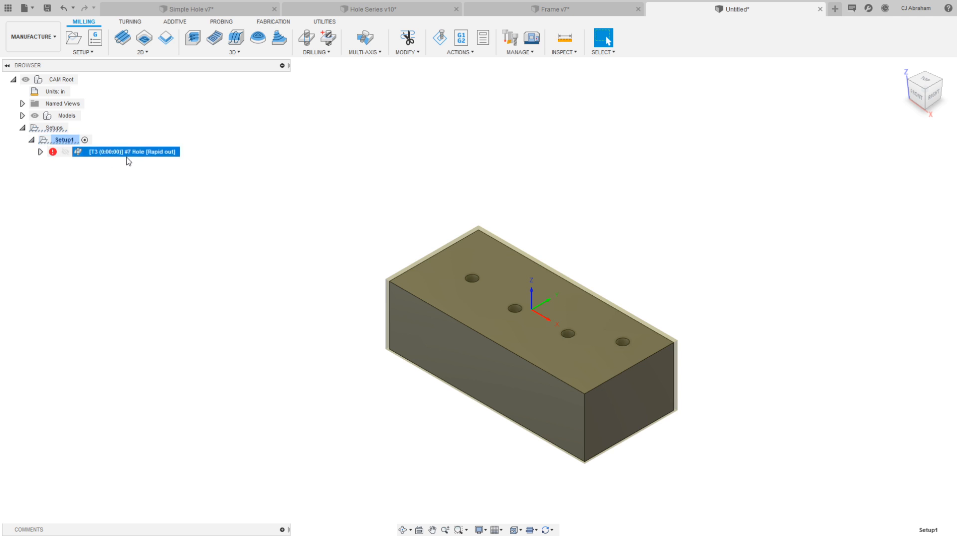
# - Generate the toolpath of the #7 Hole operation in Setup1
pyautogui.click(128, 153)
pyautogui.rightClick(129, 154)
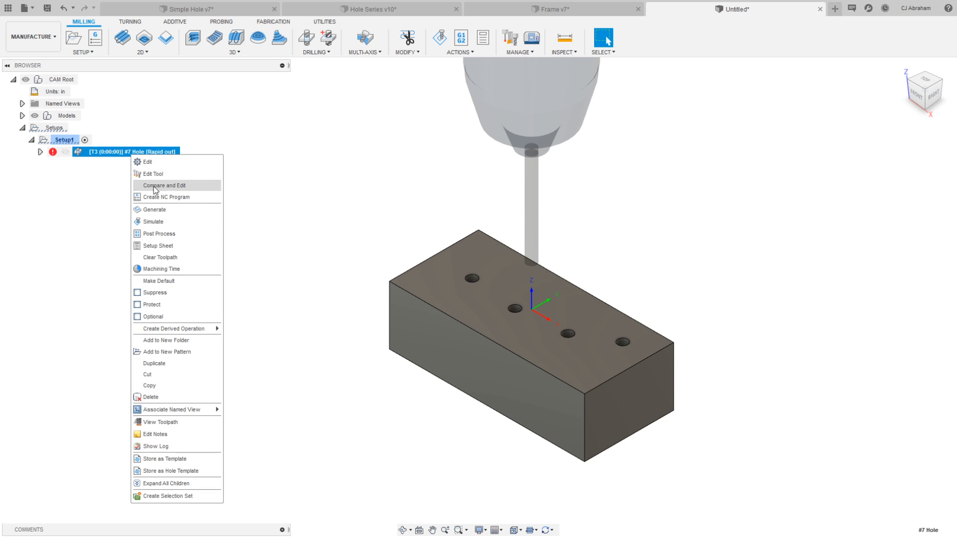
pyautogui.click(161, 212)
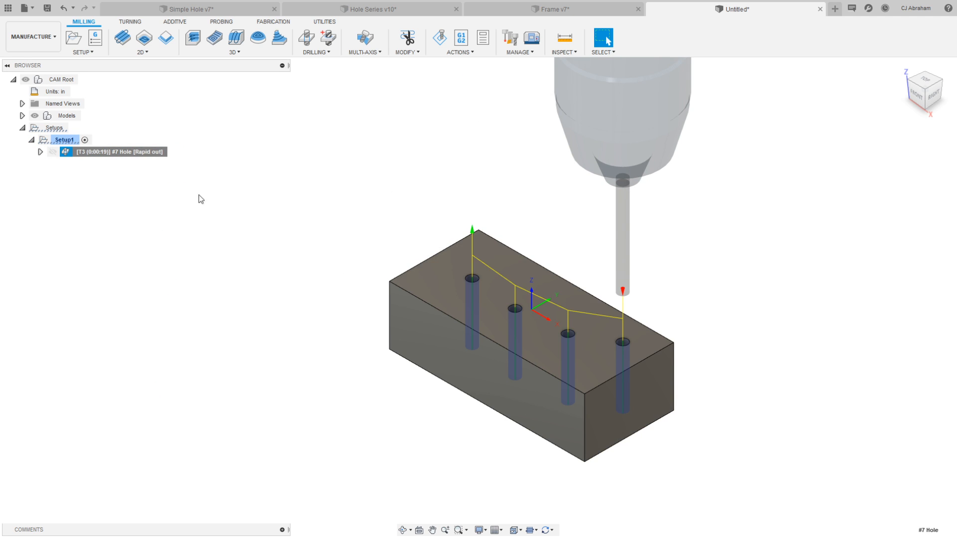
# - Paste the copied #7 Hole operation into Setup1 and generate the pasted operation's toolpath
pyautogui.rightClick(64, 141)
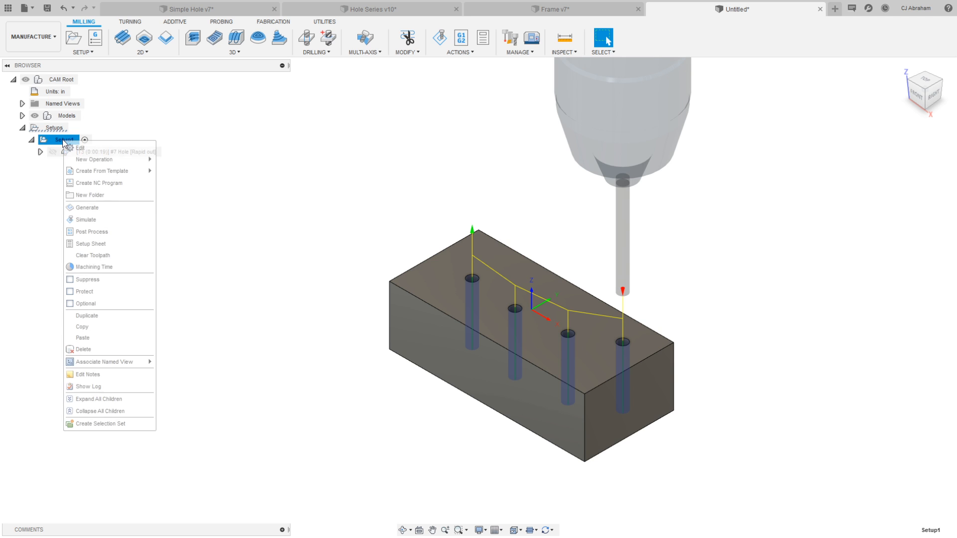
pyautogui.click(90, 338)
pyautogui.click(137, 165)
pyautogui.rightClick(138, 167)
pyautogui.click(162, 217)
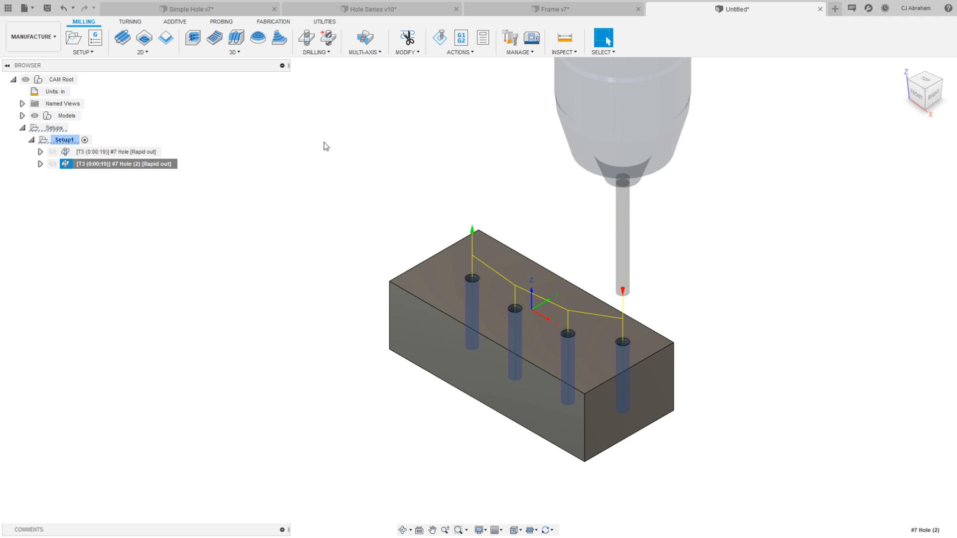
# - Look over the Hole Series part from an angled view, glance at the Frame document, and return to the untitled block design
pyautogui.click(384, 9)
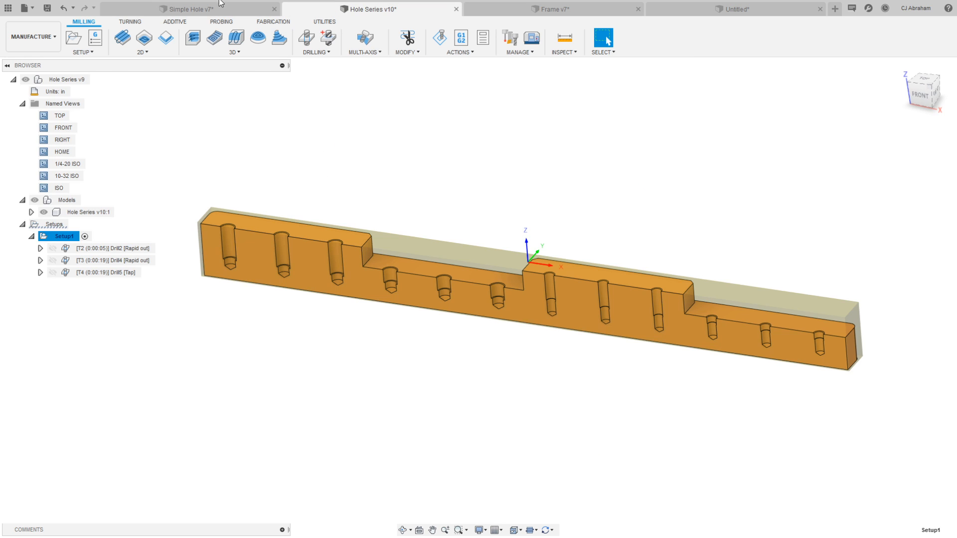
pyautogui.click(417, 129)
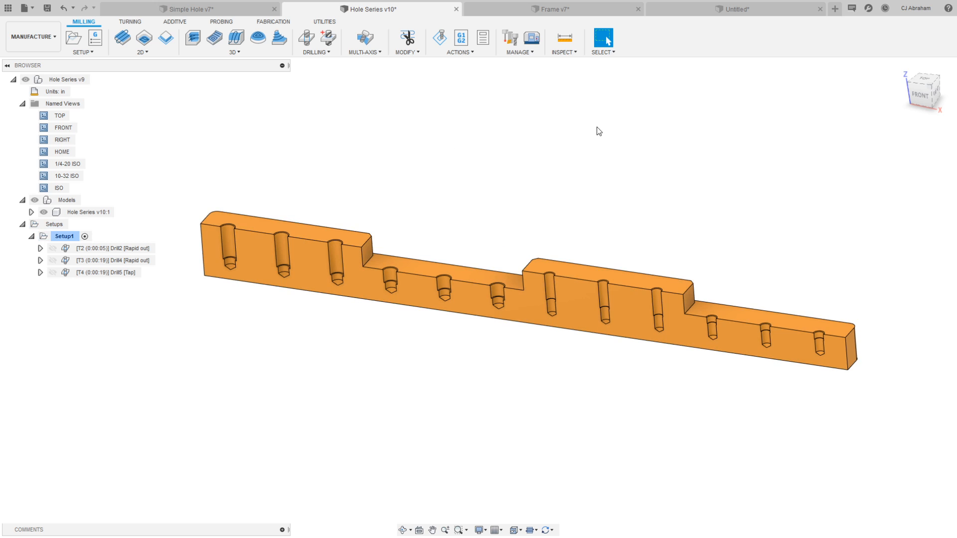
pyautogui.click(920, 101)
pyautogui.moveTo(924, 94)
pyautogui.mouseDown()
pyautogui.moveTo(890, 103)
pyautogui.moveTo(894, 112)
pyautogui.mouseUp()
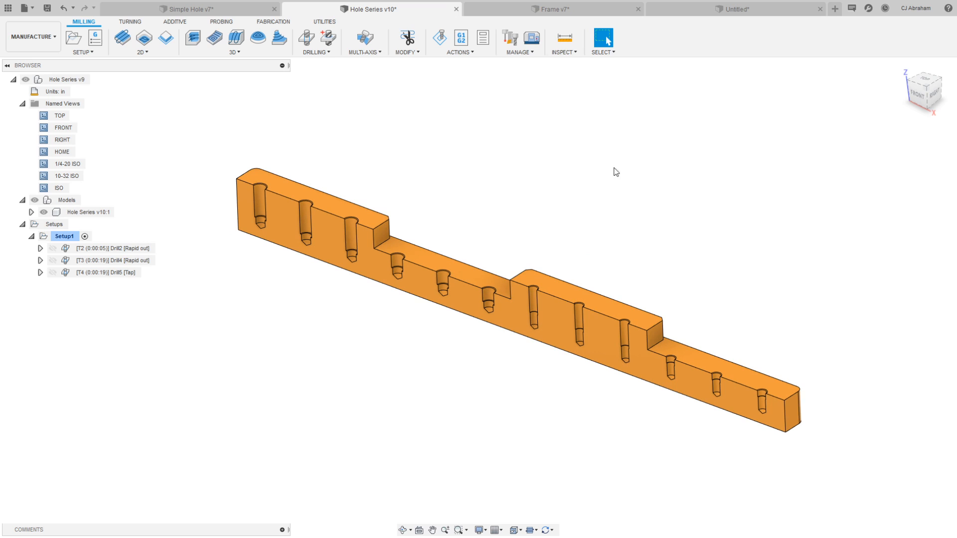
pyautogui.click(572, 11)
pyautogui.click(718, 12)
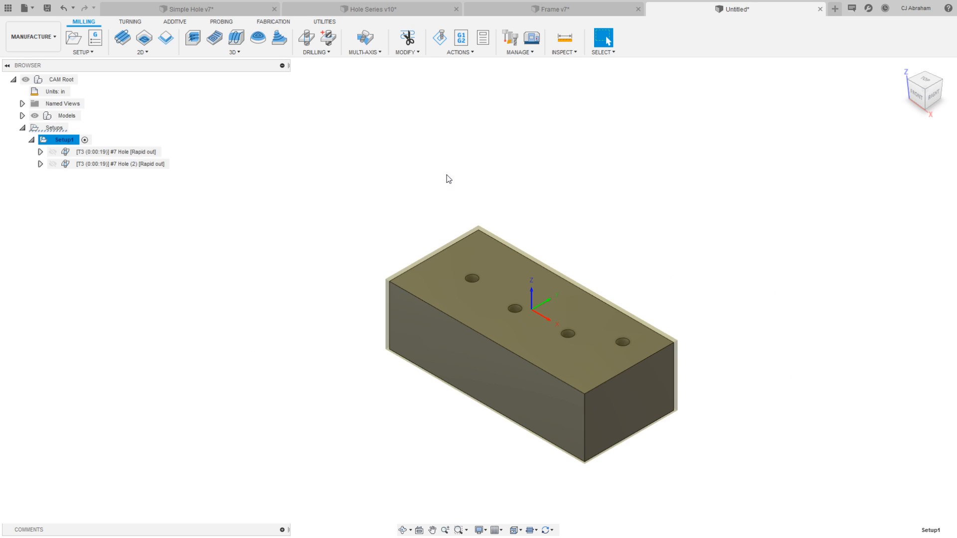
# - In the Design workspace, edit the block's base sketch and set the hole diameter to .15 in
pyautogui.click(31, 36)
pyautogui.click(30, 62)
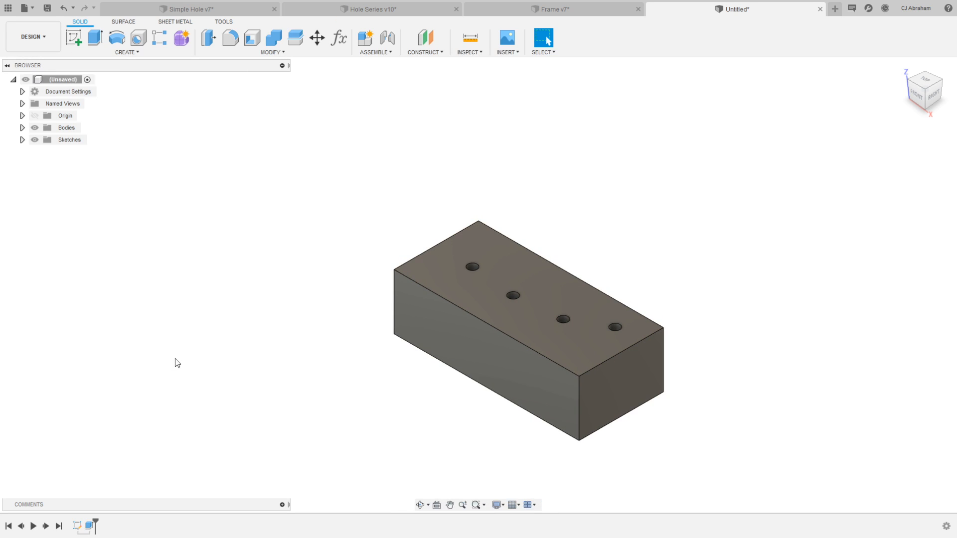
pyautogui.rightClick(78, 525)
pyautogui.click(104, 436)
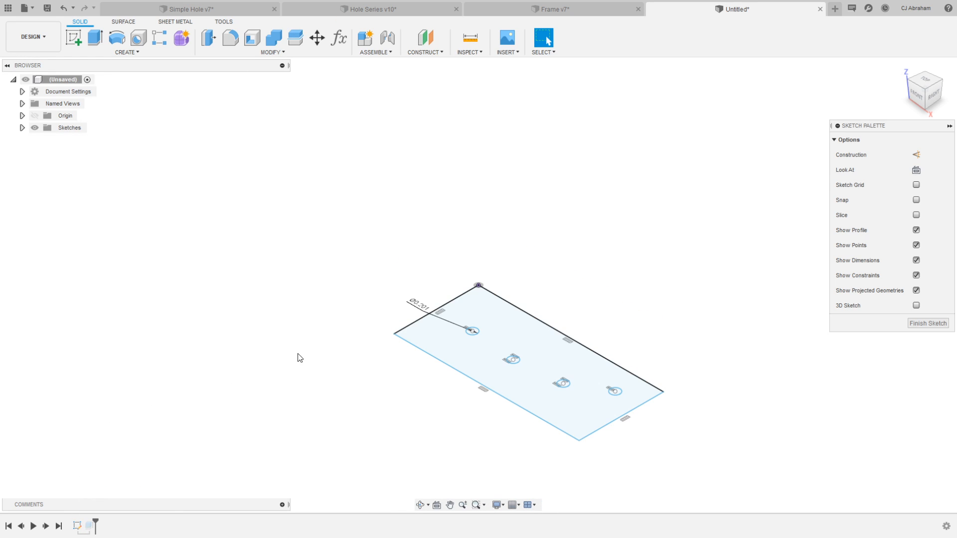
pyautogui.doubleClick(417, 302)
pyautogui.write('.15')
pyautogui.press('Return')
pyautogui.click(667, 43)
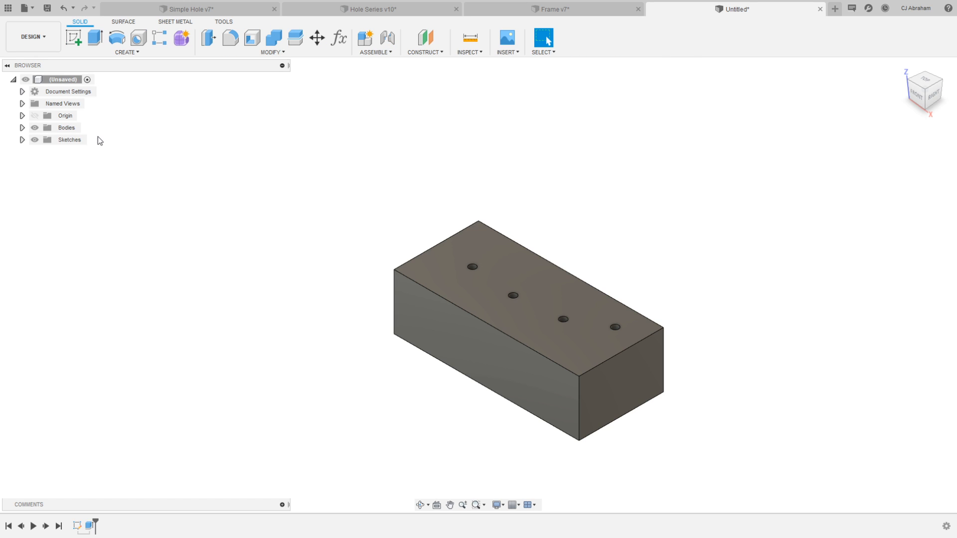
# - Return to the Manufacture workspace and regenerate the toolpaths of Setup1
pyautogui.click(31, 36)
pyautogui.click(46, 151)
pyautogui.rightClick(63, 140)
pyautogui.click(86, 202)
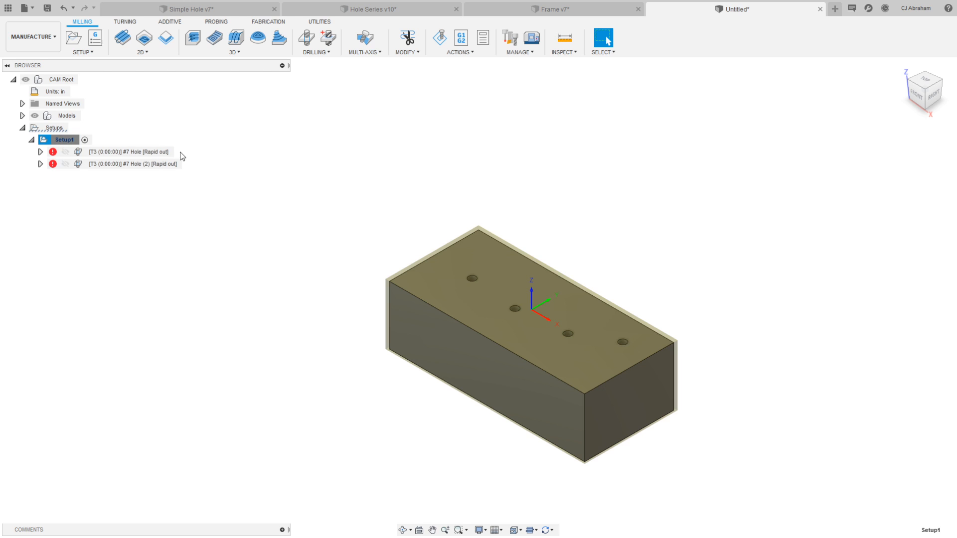
# - Check both #7 Hole operations in Setup1 against the resized holes in the block
pyautogui.click(159, 152)
pyautogui.click(142, 165)
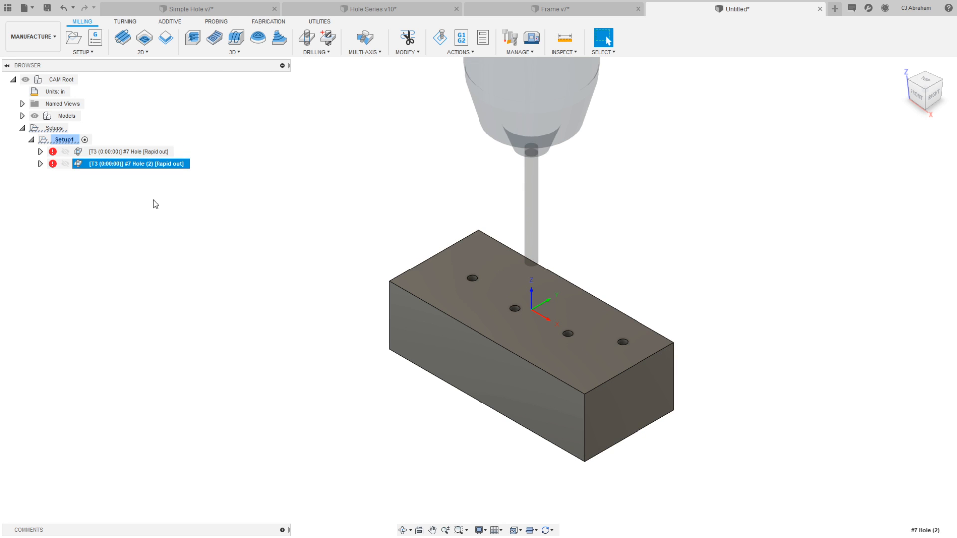
pyautogui.click(140, 153)
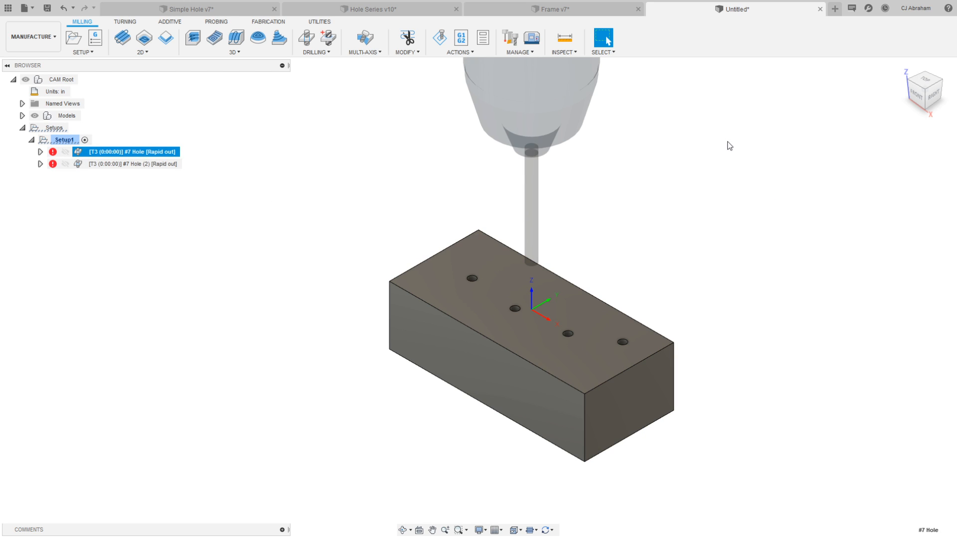
pyautogui.click(285, 162)
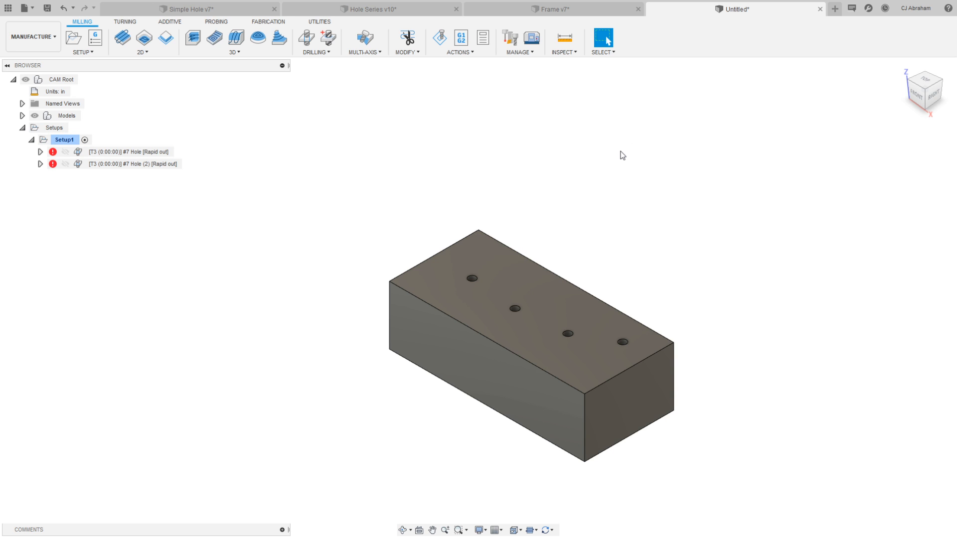
pyautogui.moveTo(600, 349); pyautogui.dragTo(578, 304, button='middle')
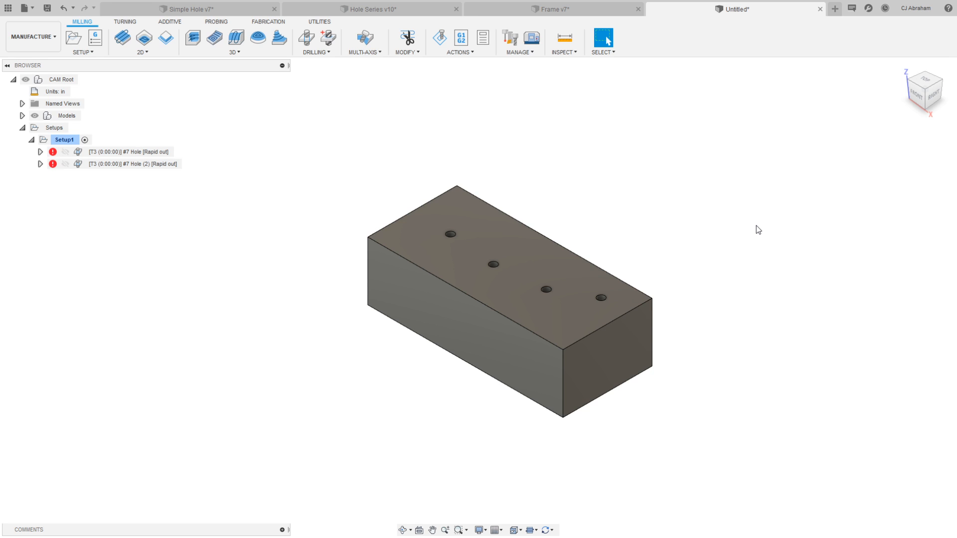
# - Create a new design and sketch a rectangle about 4.99 by 2.13 in from the origin on the XY plane
pyautogui.click(556, 10)
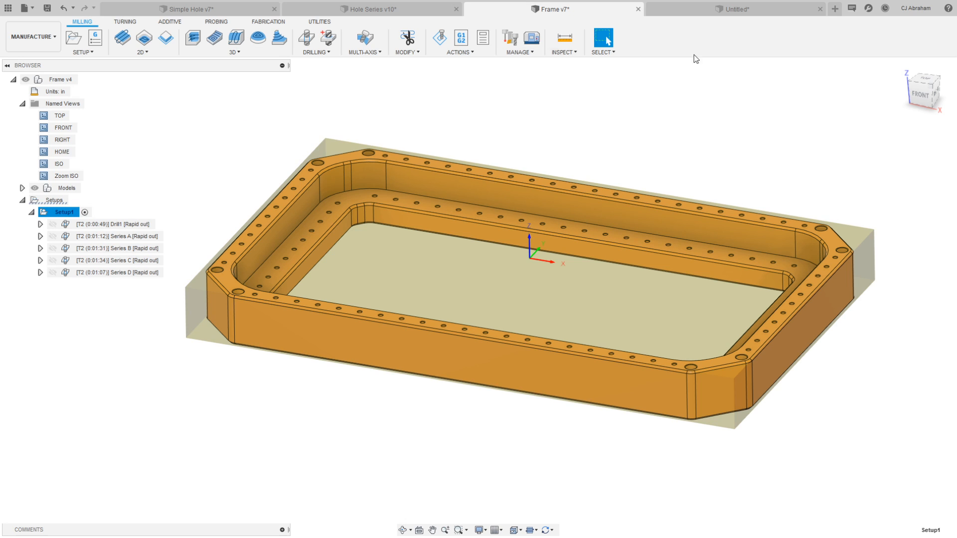
pyautogui.click(835, 9)
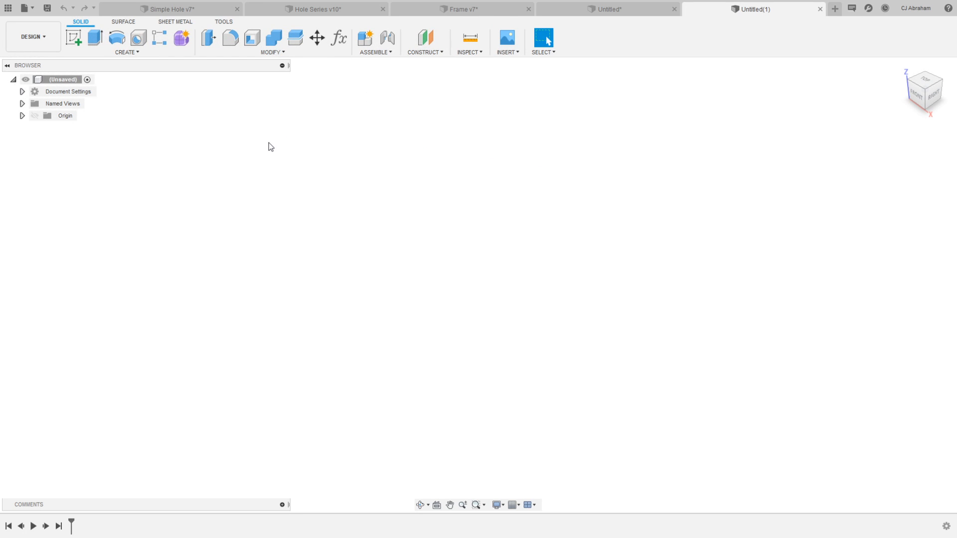
pyautogui.click(34, 116)
pyautogui.rightClick(517, 285)
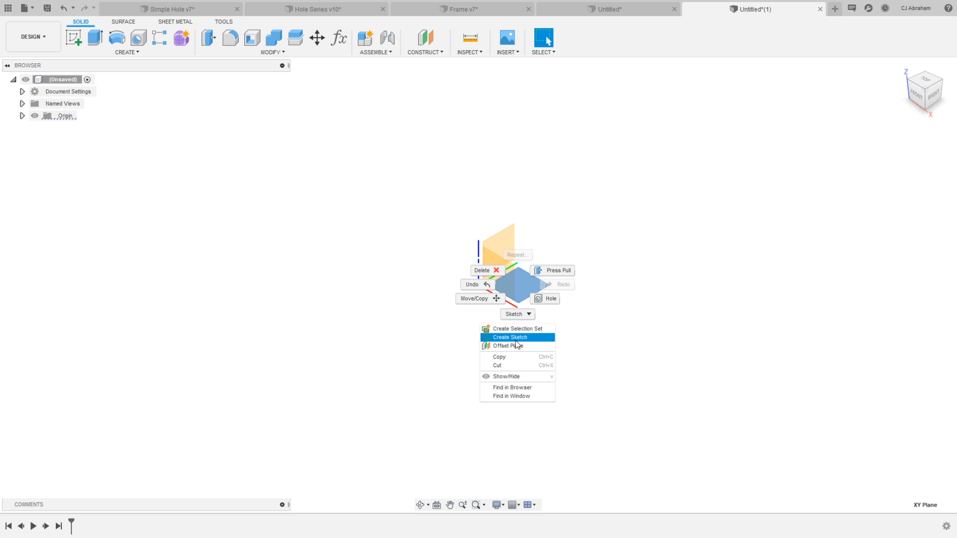
pyautogui.click(514, 335)
pyautogui.click(92, 40)
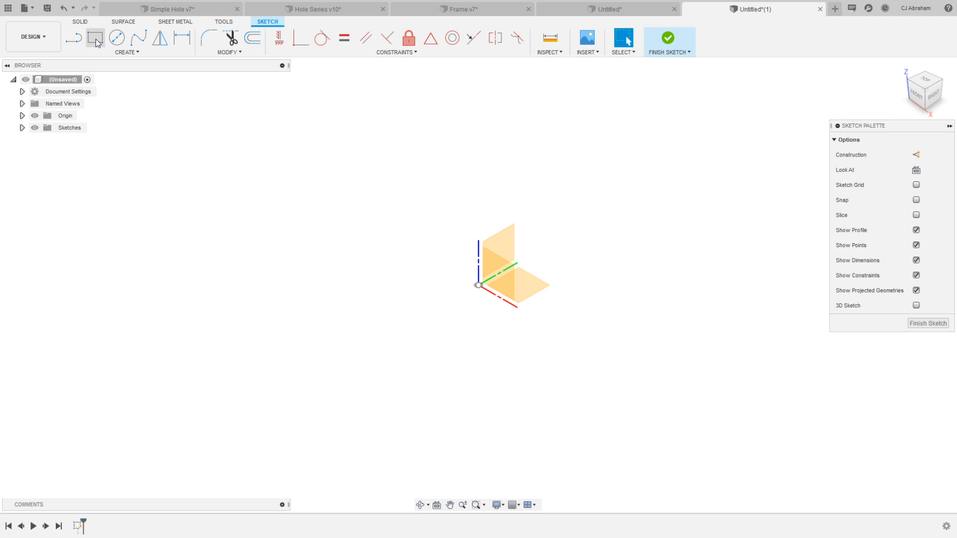
pyautogui.click(478, 286)
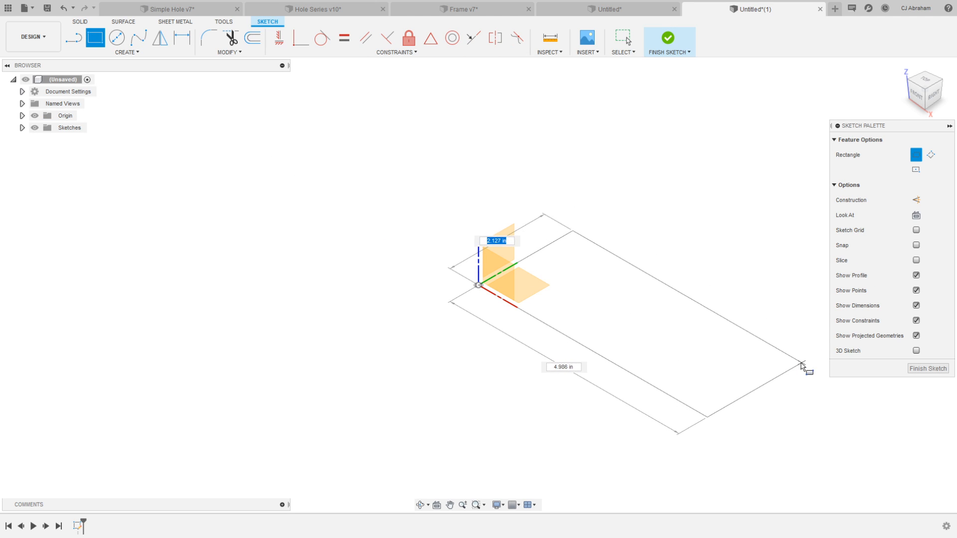
pyautogui.click(800, 363)
# - Extrude the rectangle upward into a thin plate as a new body
pyautogui.click(79, 21)
pyautogui.click(95, 38)
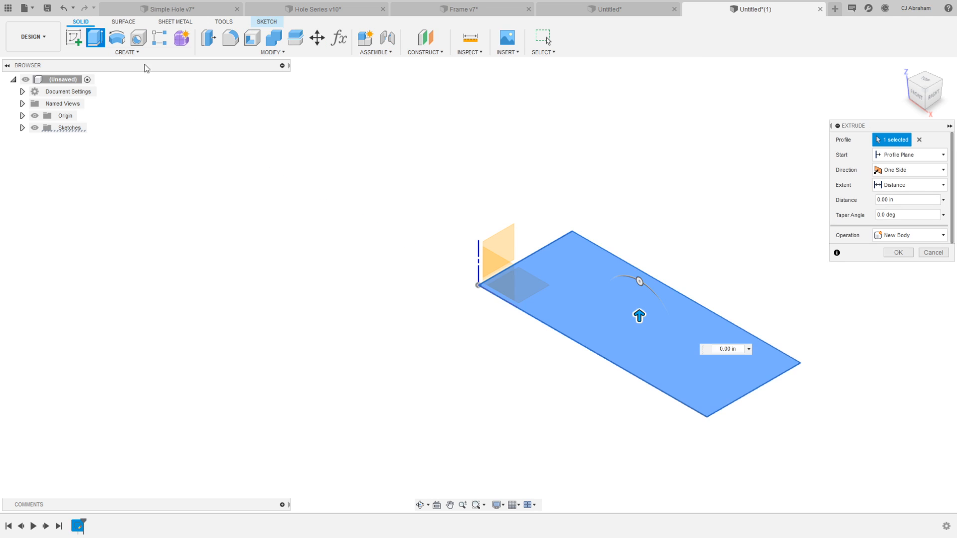
pyautogui.moveTo(637, 323); pyautogui.dragTo(639, 305)
pyautogui.click(899, 253)
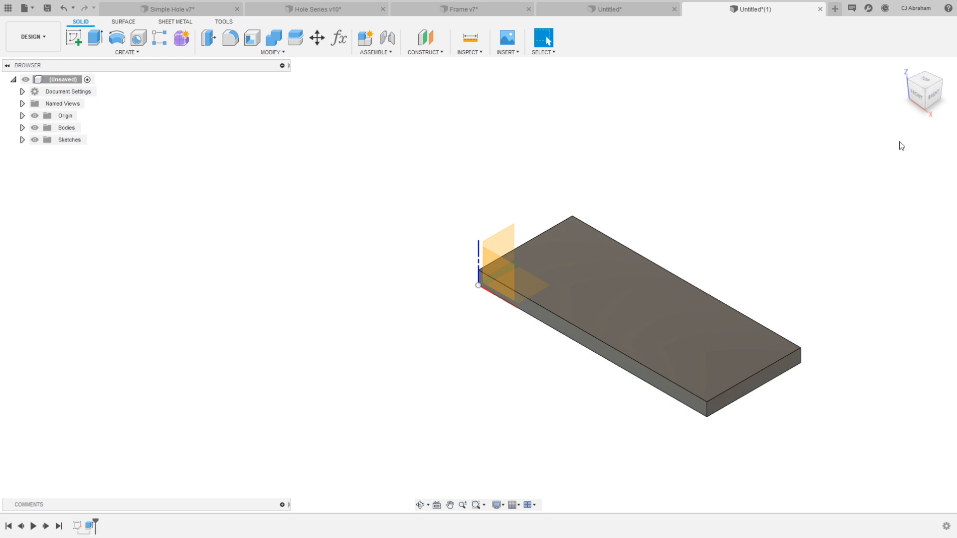
pyautogui.click(903, 67)
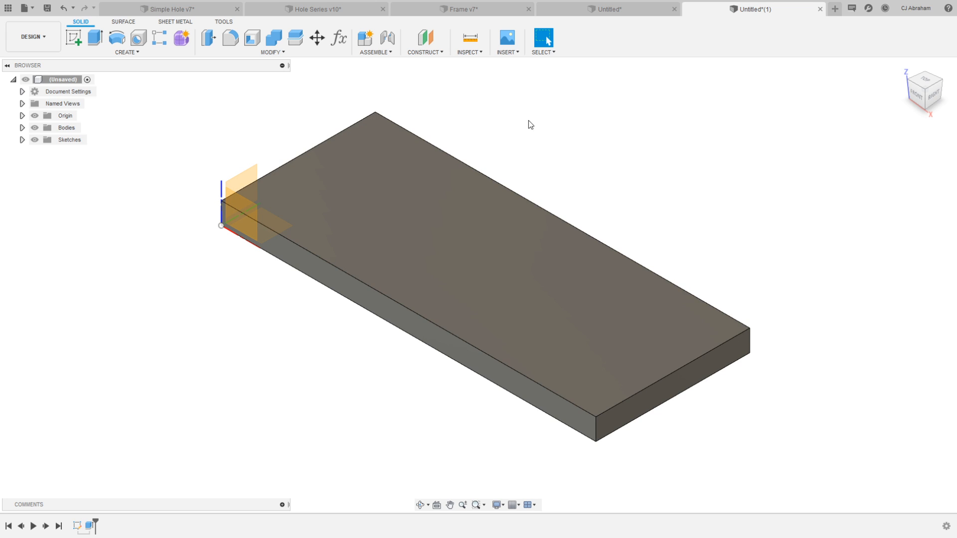
# - Start a sketch on the plate's top face and draw a line about 3.67 in long parallel to the long front edge
pyautogui.rightClick(387, 175)
pyautogui.click(391, 222)
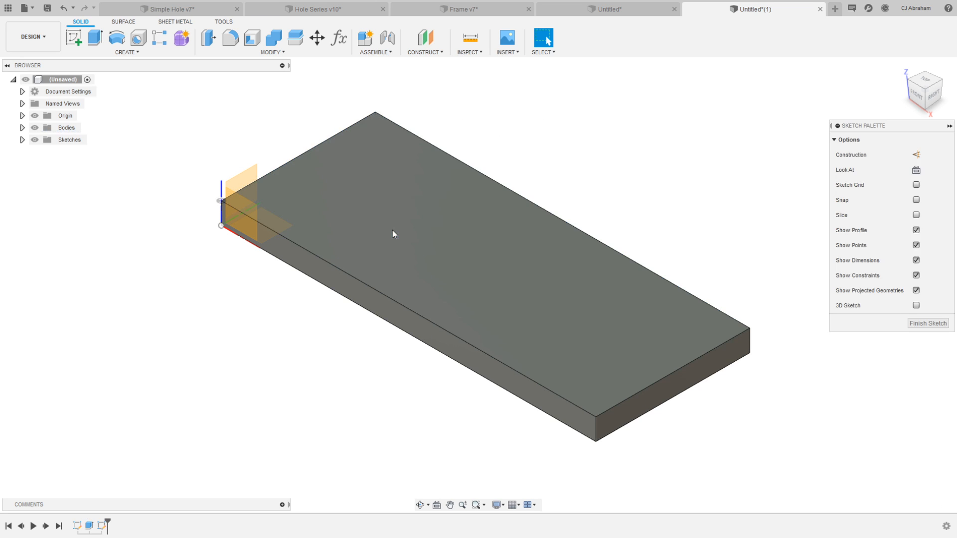
pyautogui.click(303, 206)
pyautogui.click(579, 366)
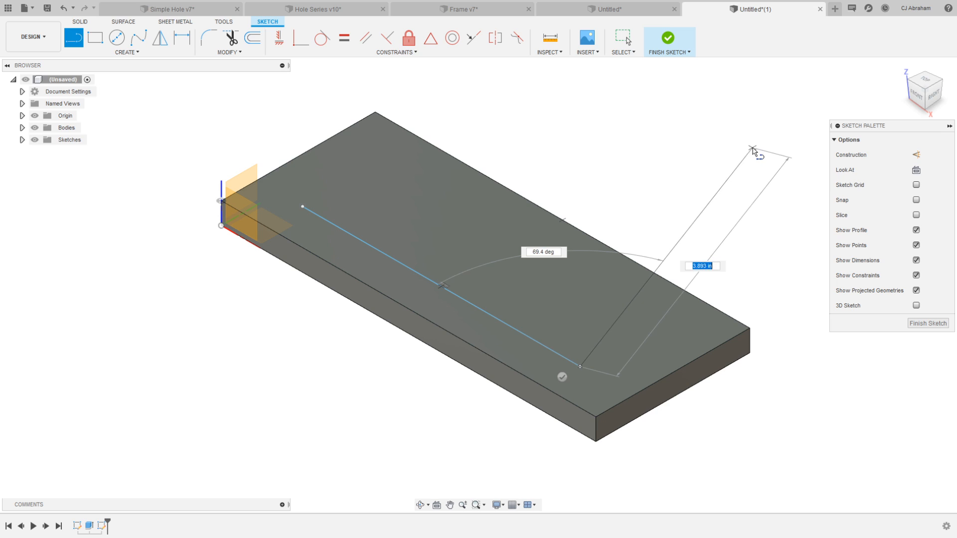
pyautogui.press('Escape')
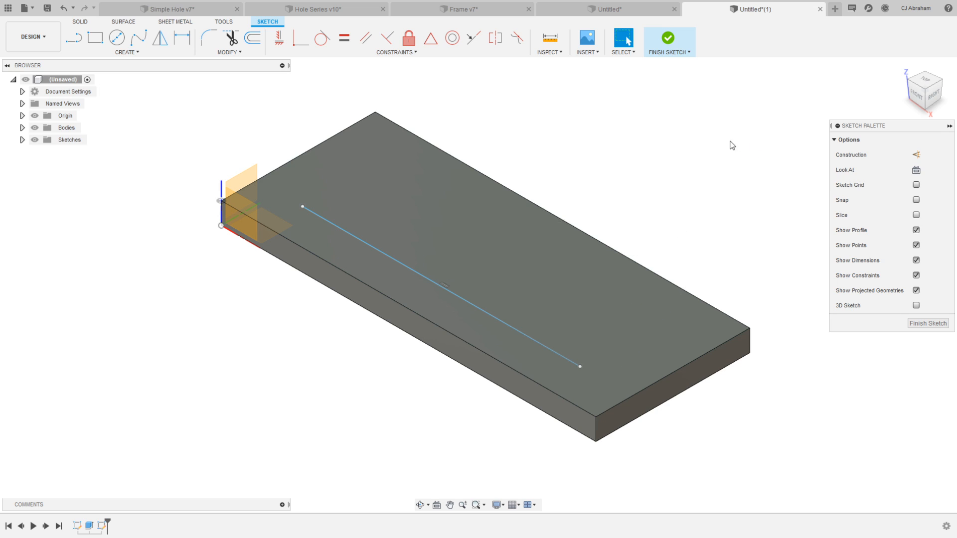
# - Place the sketch text "TEXT HERE" on the plate's top face, near the start of the line
pyautogui.click(128, 53)
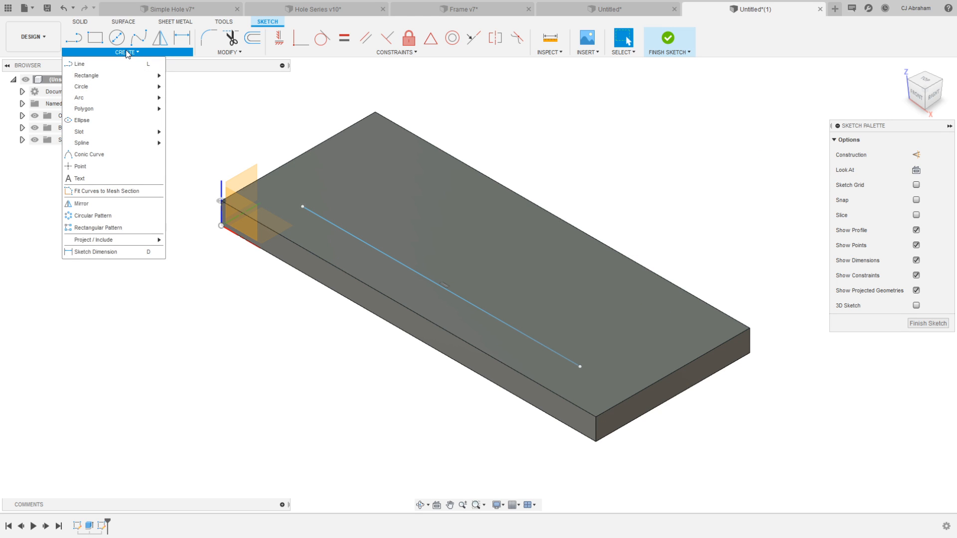
pyautogui.click(94, 181)
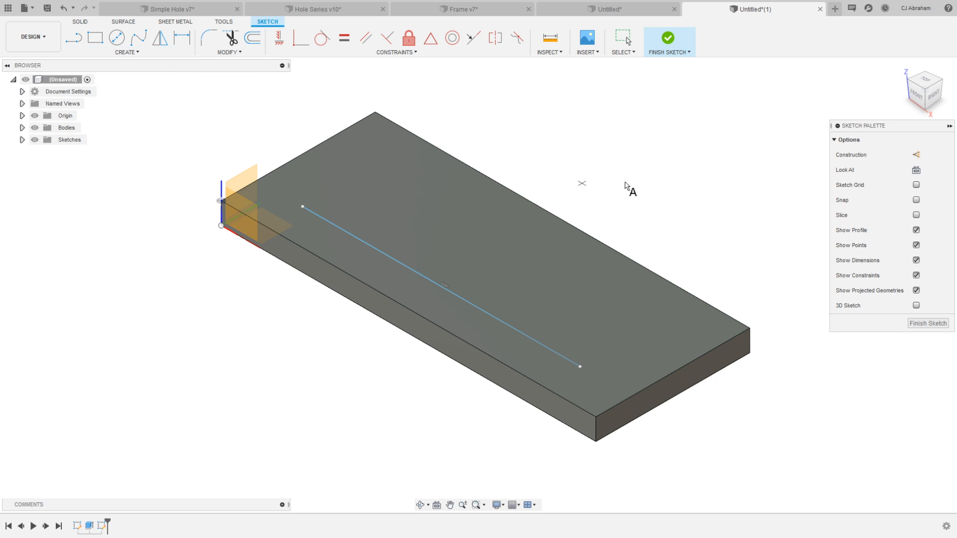
pyautogui.click(334, 203)
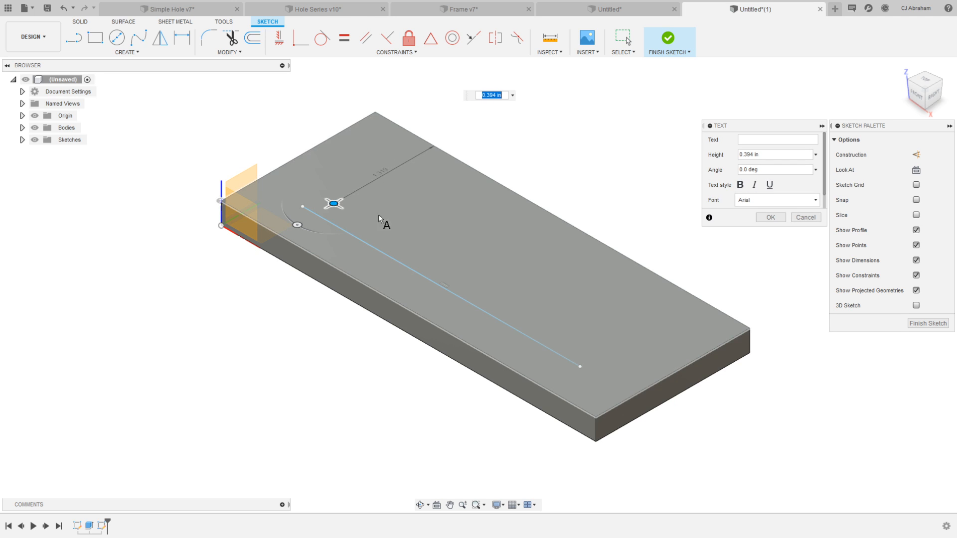
pyautogui.click(756, 141)
pyautogui.moveTo(334, 203); pyautogui.dragTo(359, 215)
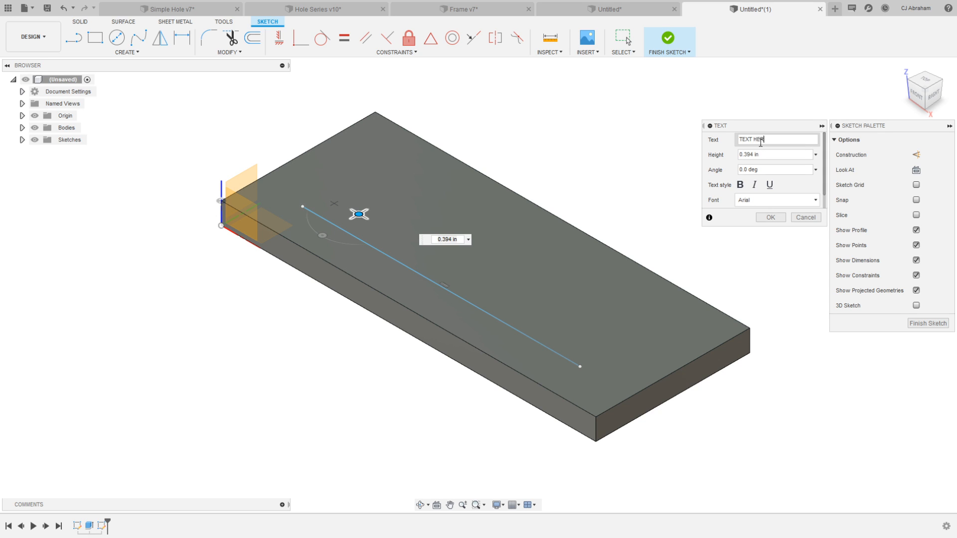
pyautogui.write('RE')
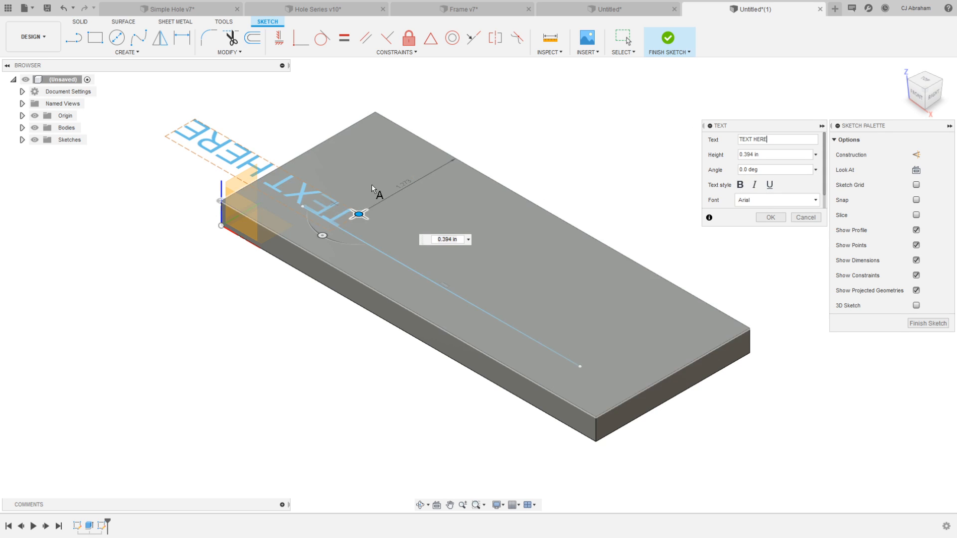
# - Rotate the "TEXT HERE" text to -180 degrees so it runs along the plate, and accept it
pyautogui.moveTo(547, 240); pyautogui.dragTo(571, 291, button='middle')
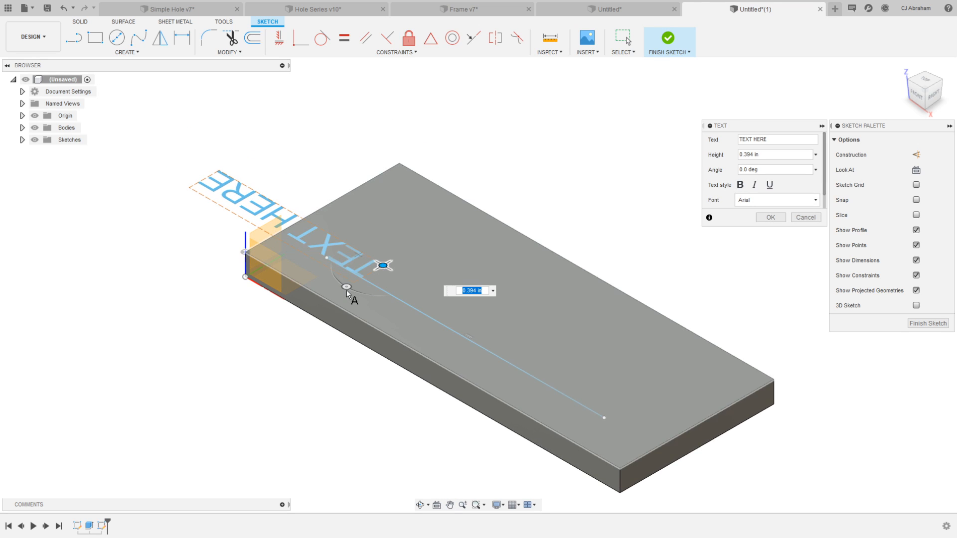
pyautogui.click(347, 287)
pyautogui.moveTo(348, 288); pyautogui.dragTo(437, 235)
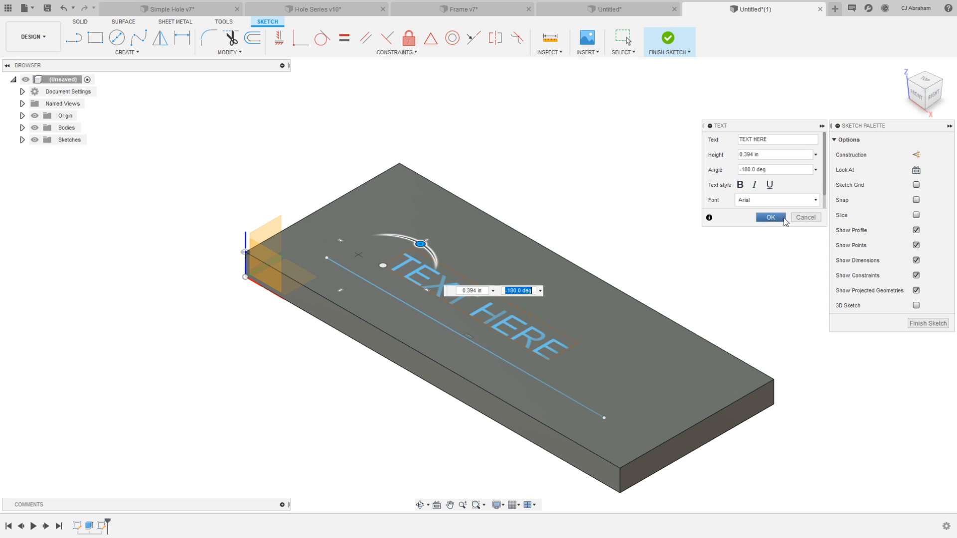
pyautogui.click(770, 218)
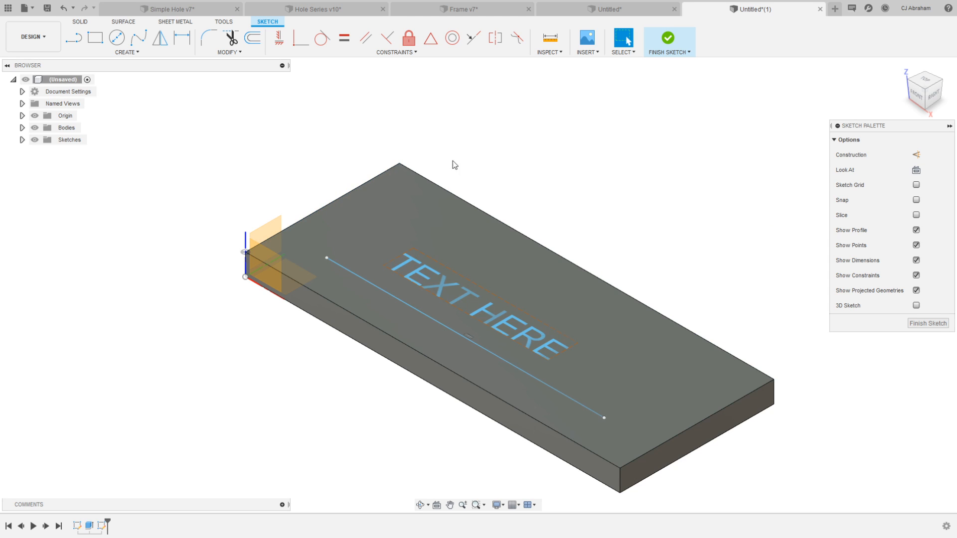
# - Finish the sketch and delete the straight line beside the text
pyautogui.click(928, 323)
pyautogui.rightClick(397, 300)
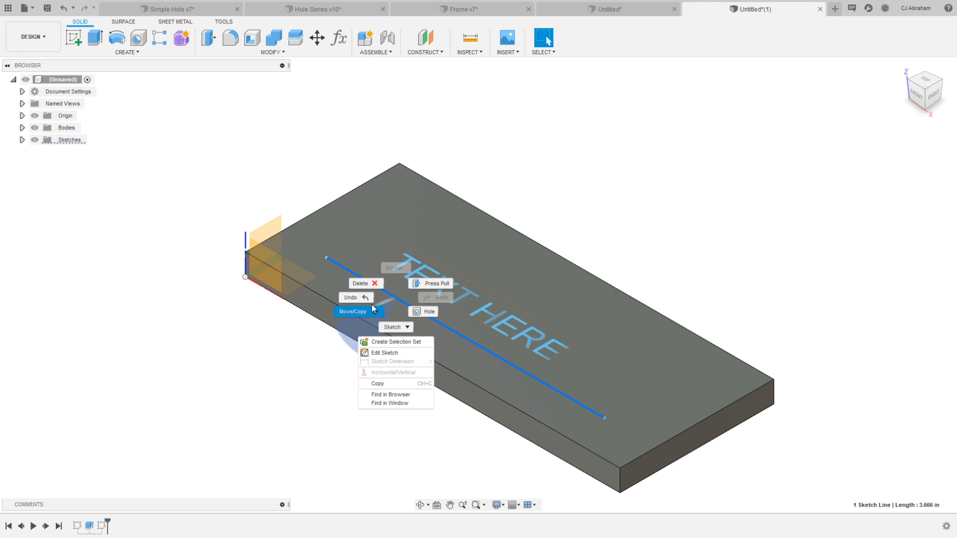
pyautogui.click(361, 283)
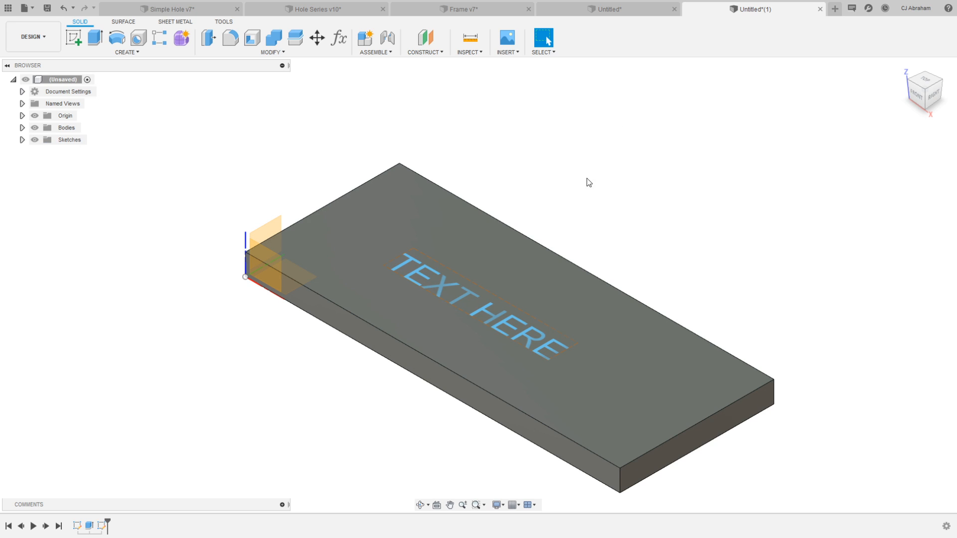
# - Switch to the Manufacture workspace and start a 2D Engrave operation for the plate
pyautogui.click(38, 40)
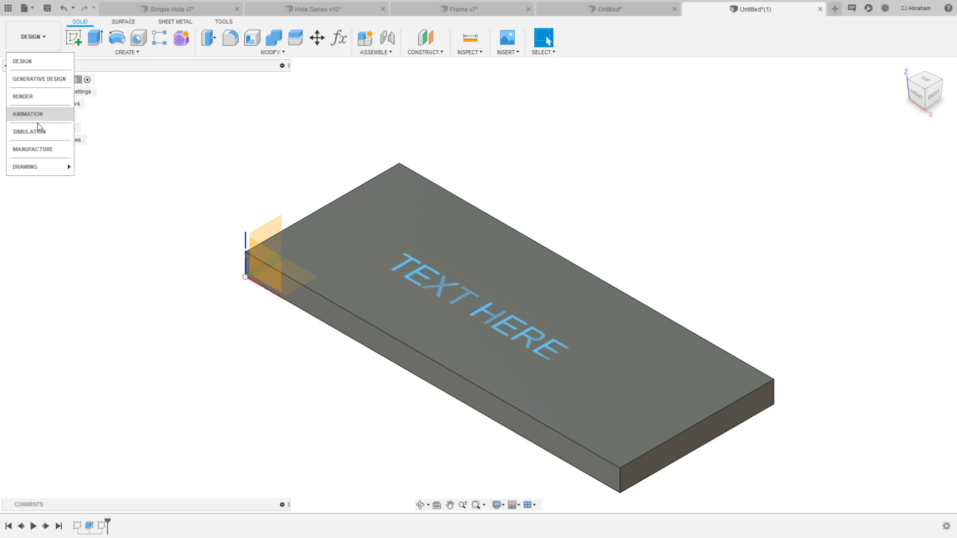
pyautogui.click(41, 144)
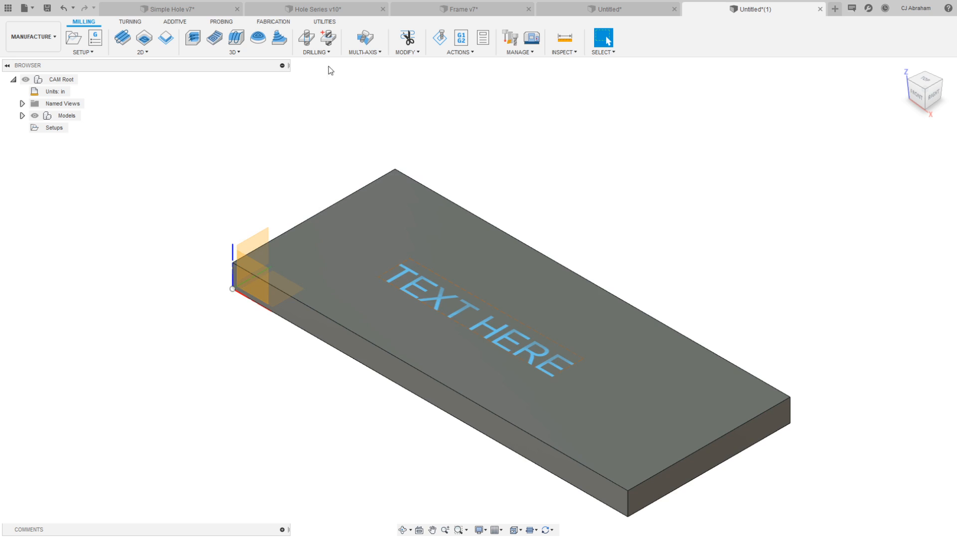
pyautogui.click(143, 51)
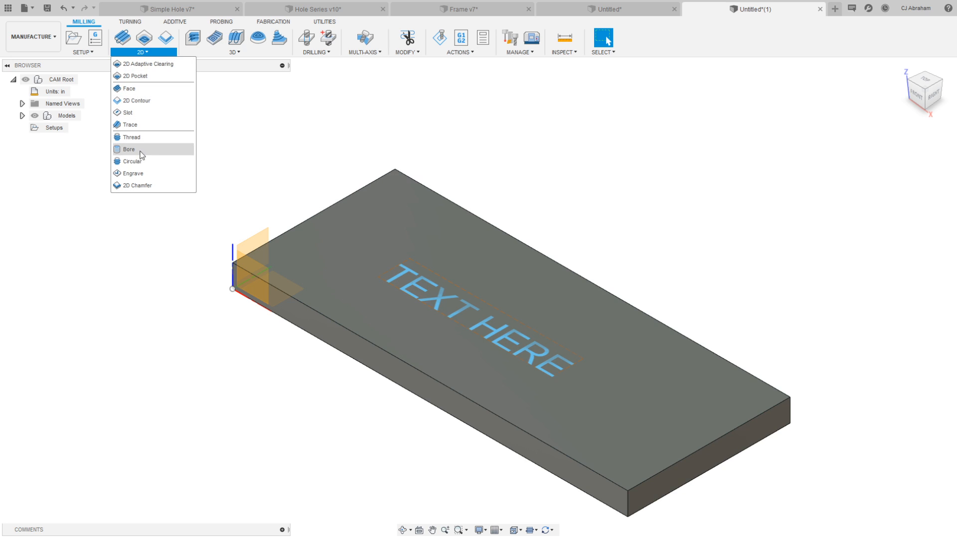
pyautogui.click(134, 173)
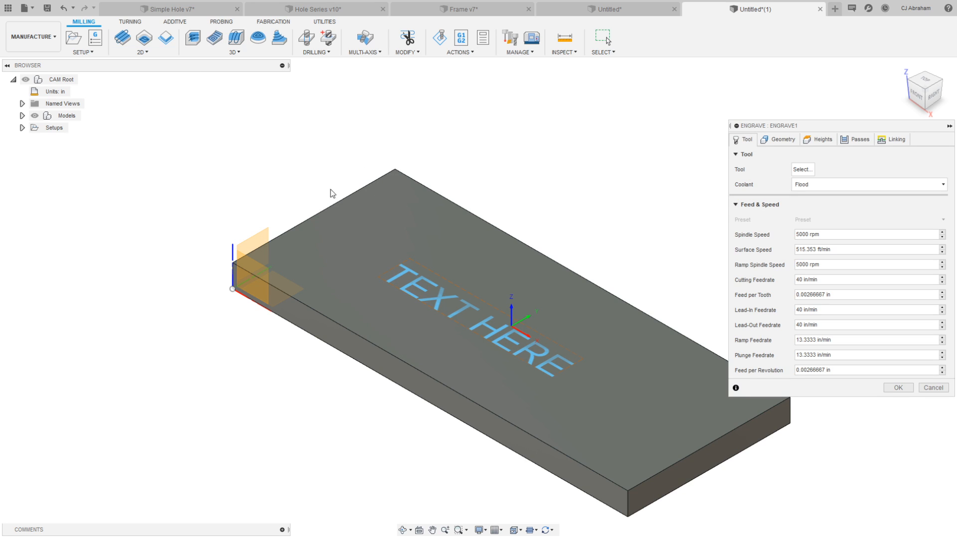
# - Create a new spot drill with a 90-degree tip angle in the Untitled [1] document library and select it for the engraving
pyautogui.click(801, 170)
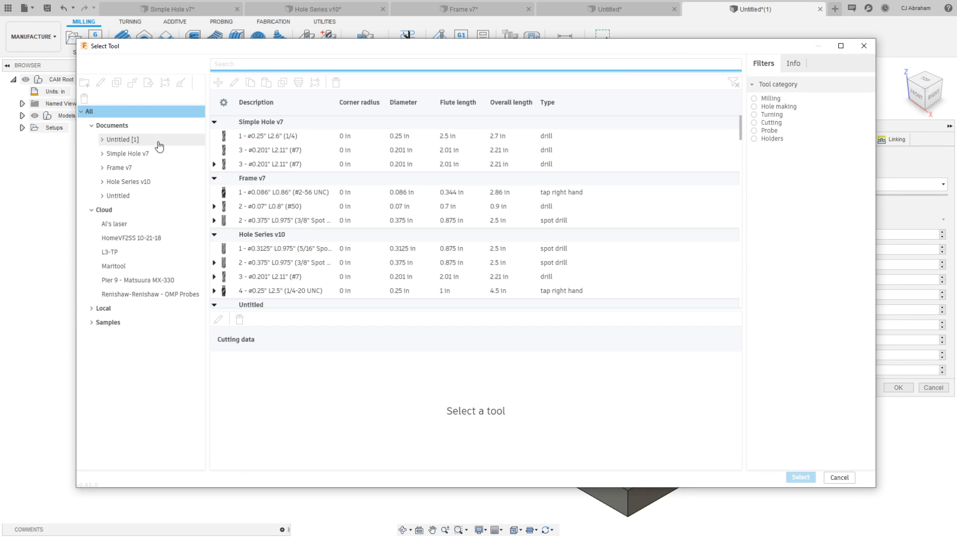
pyautogui.click(127, 142)
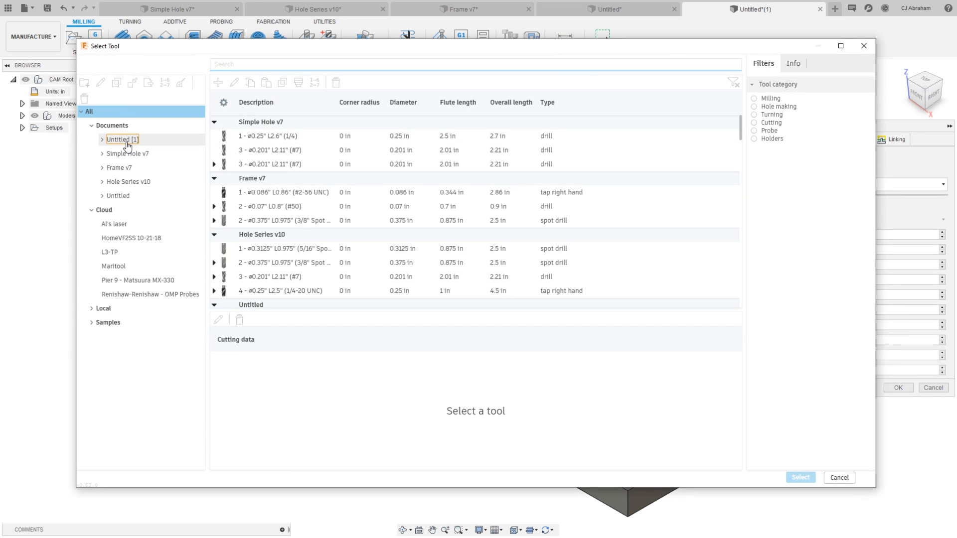
pyautogui.click(219, 82)
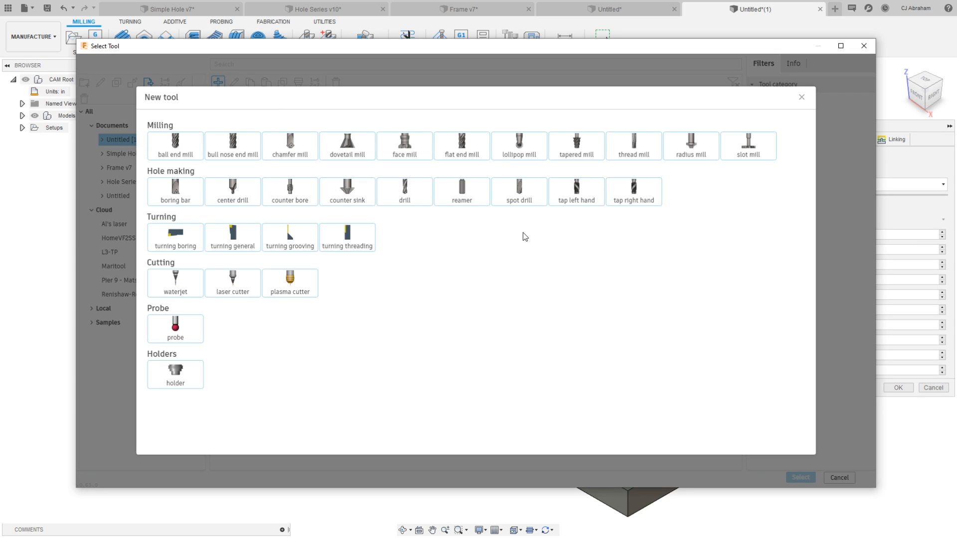
pyautogui.click(516, 194)
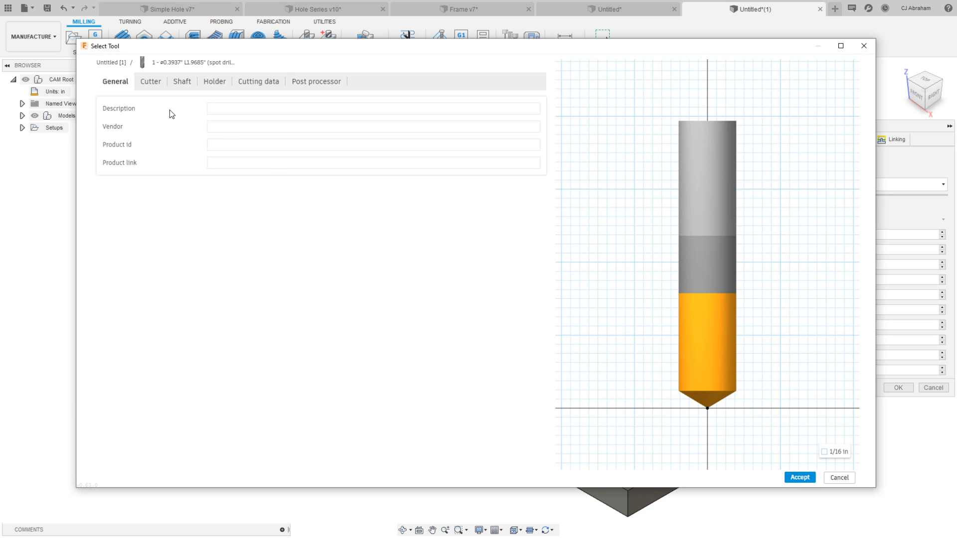
pyautogui.click(159, 83)
pyautogui.click(256, 280)
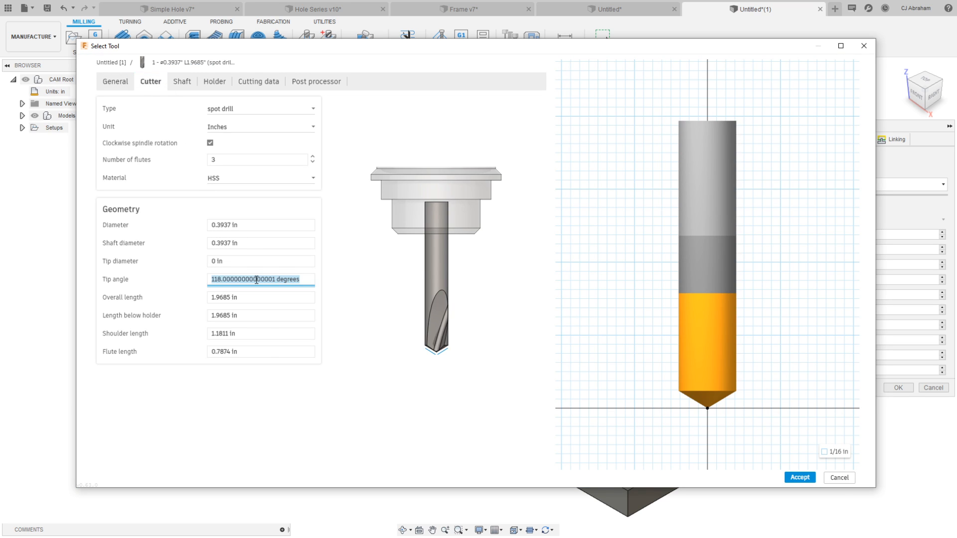
pyautogui.write('90')
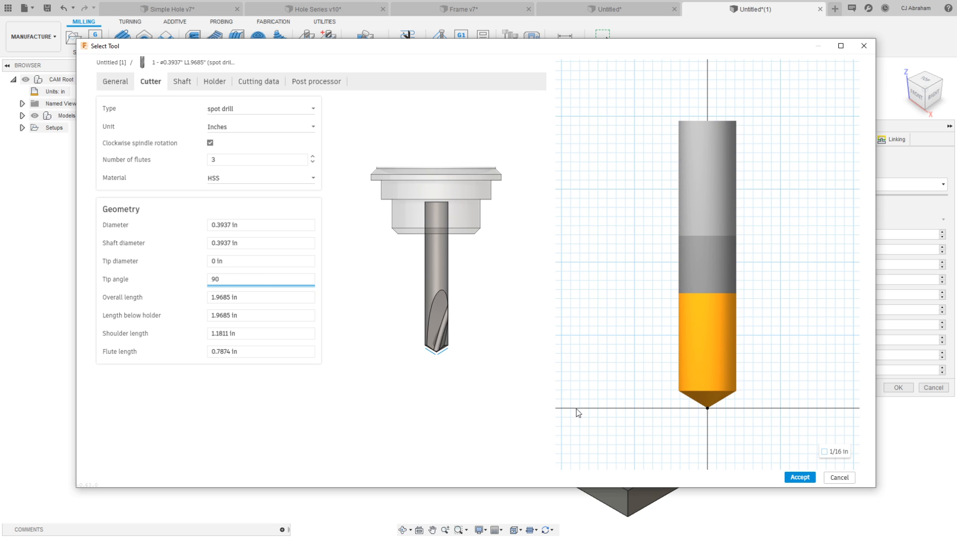
pyautogui.click(407, 358)
pyautogui.click(793, 478)
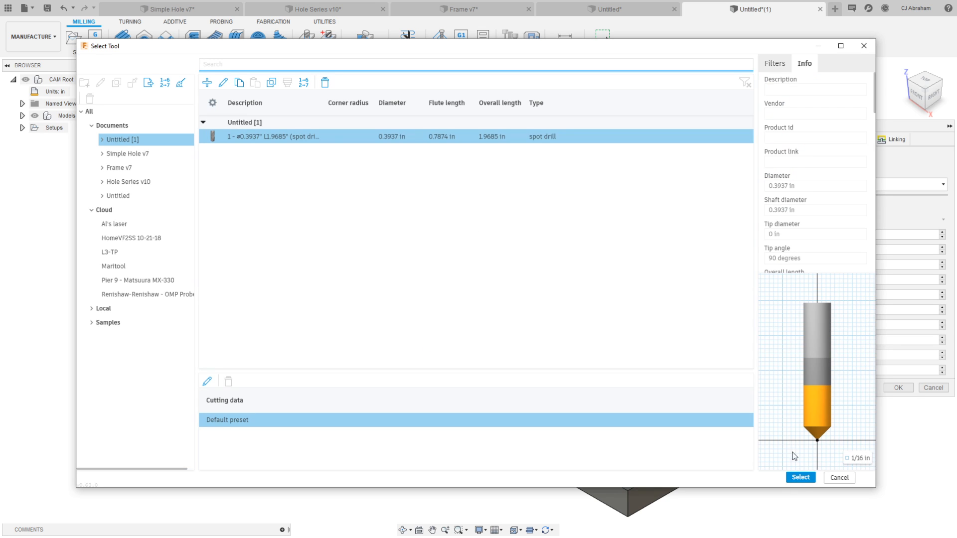
pyautogui.click(797, 477)
# - Choose the "TEXT HERE" sketch text as the engraving contour and accept the operation
pyautogui.click(779, 140)
pyautogui.click(401, 275)
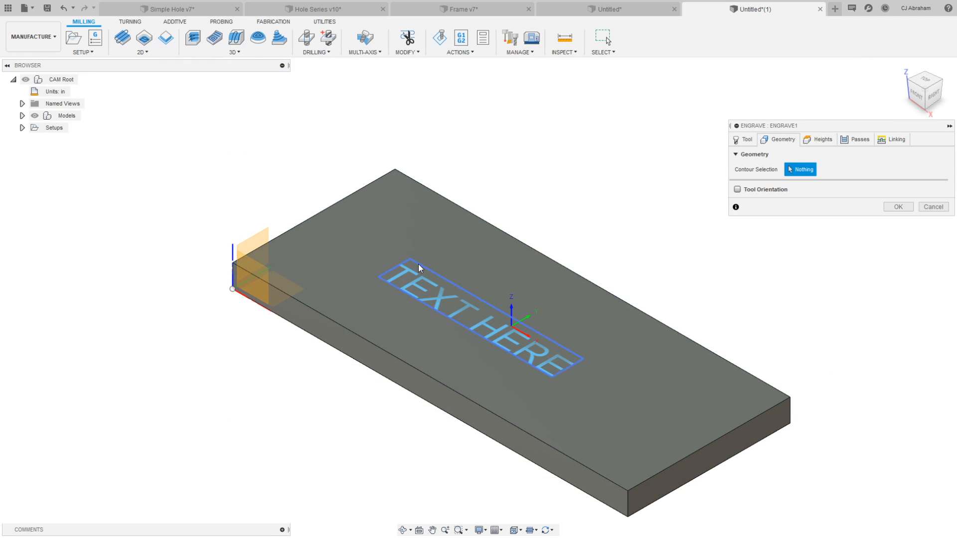
pyautogui.scroll(3, 400, 276)
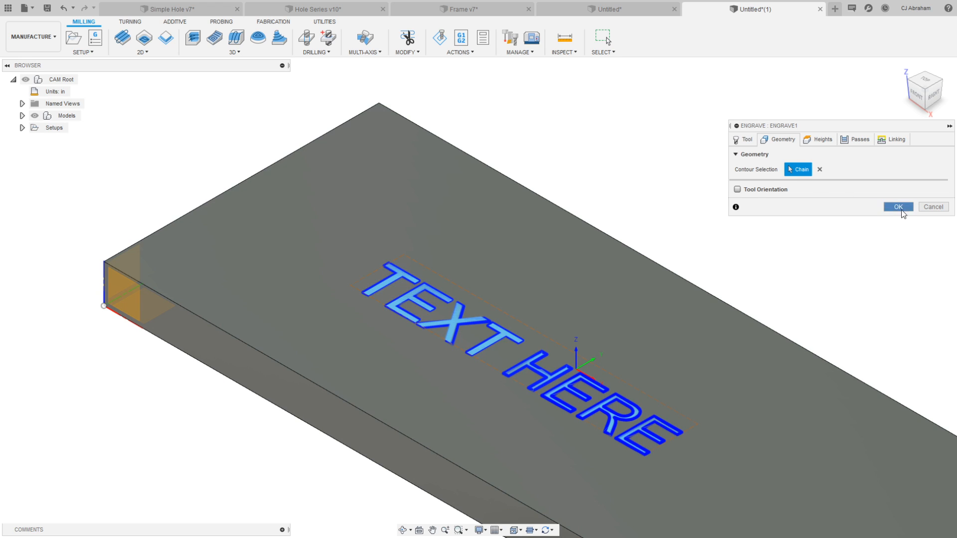
pyautogui.click(898, 207)
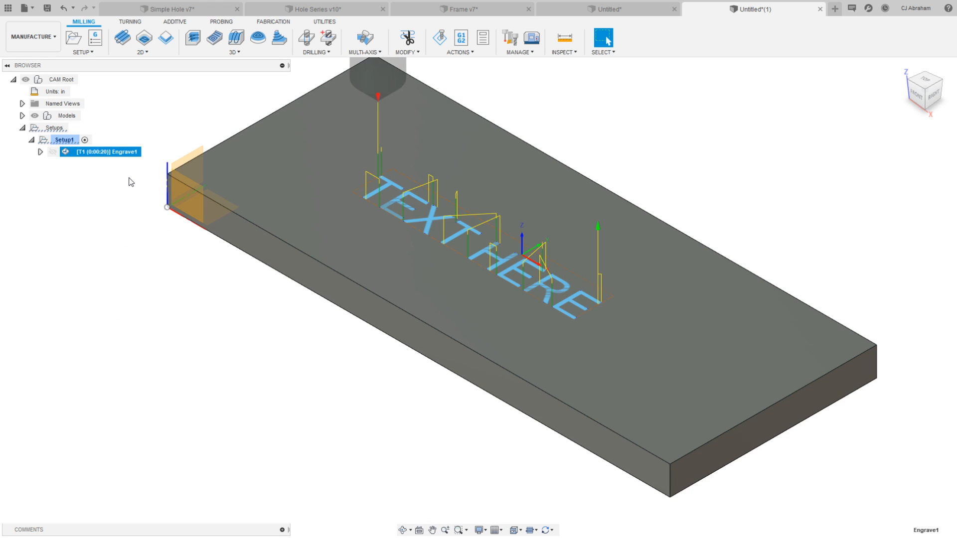
pyautogui.click(130, 182)
pyautogui.click(22, 116)
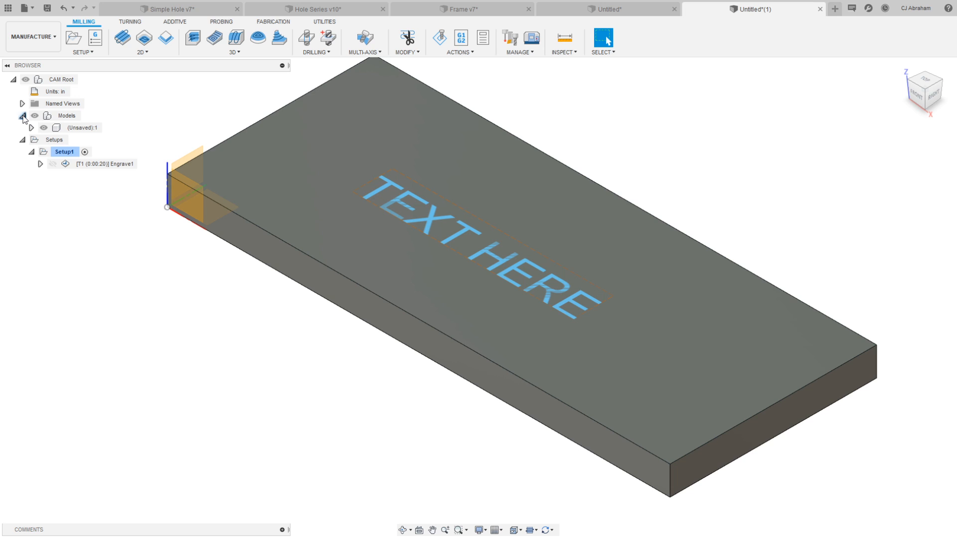
pyautogui.click(22, 116)
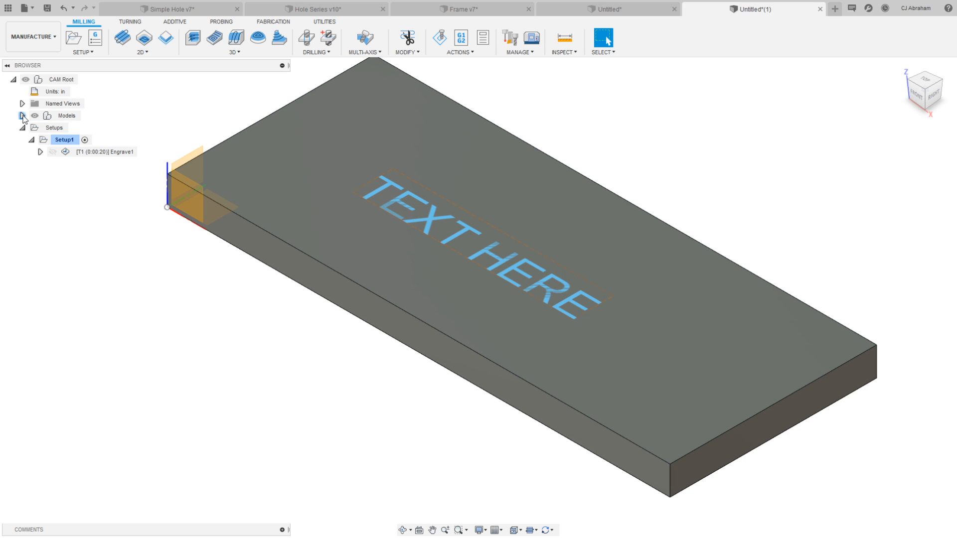
# - Simulate the engraving with stock shown and the models hidden, speeding up the playback, and close the simulation
pyautogui.click(114, 152)
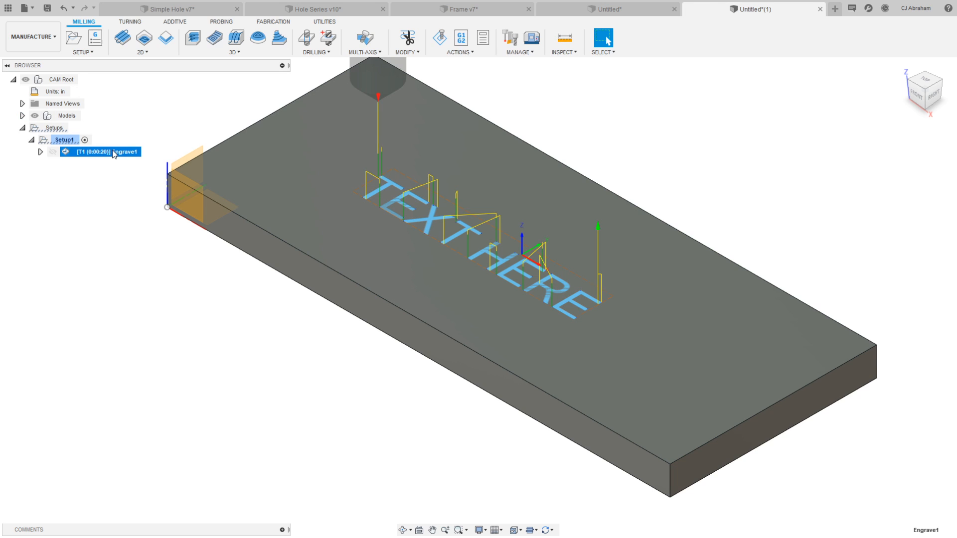
pyautogui.rightClick(114, 152)
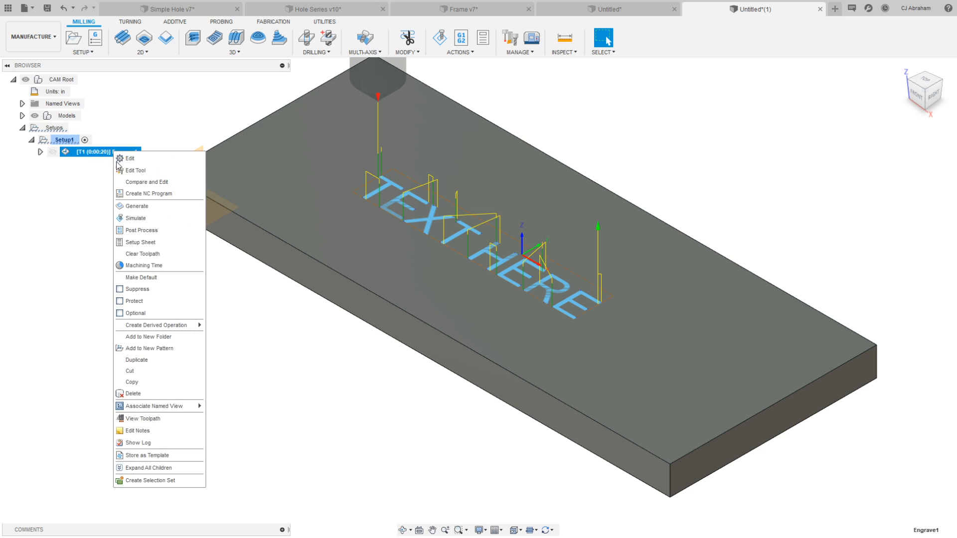
pyautogui.click(138, 220)
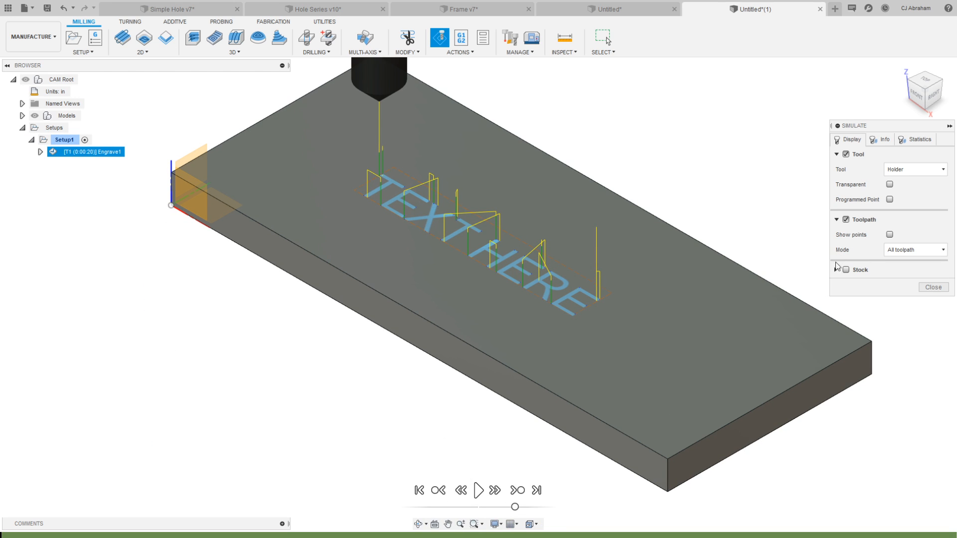
pyautogui.click(846, 269)
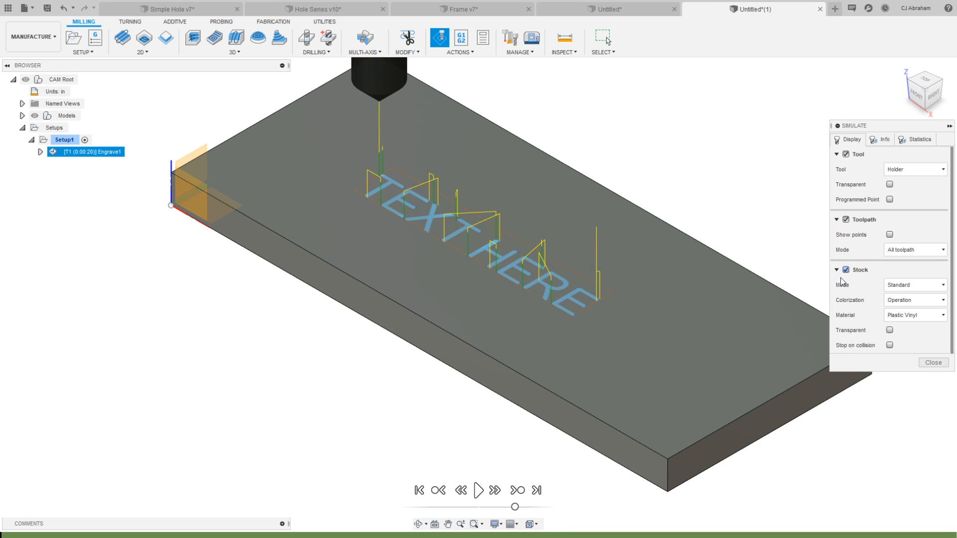
pyautogui.click(35, 116)
pyautogui.click(479, 491)
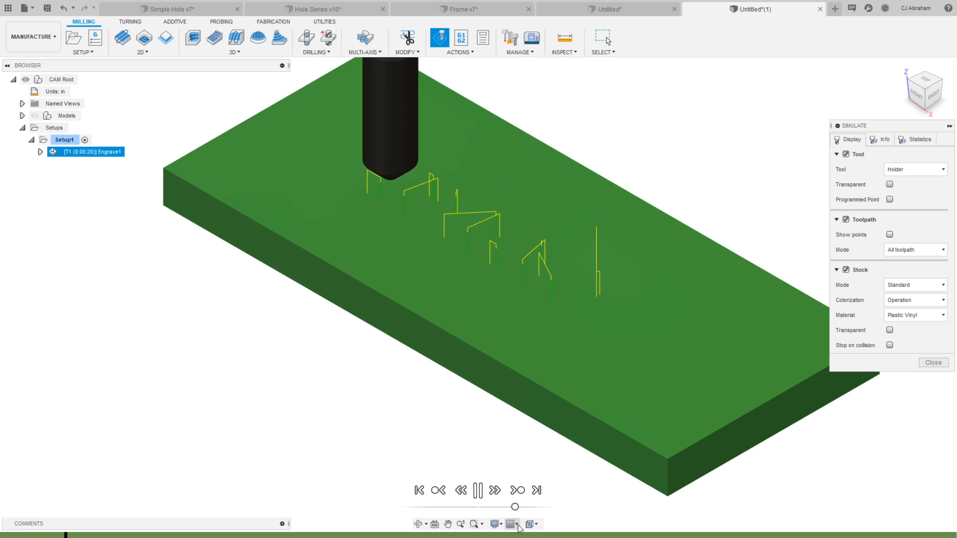
pyautogui.moveTo(515, 507); pyautogui.dragTo(533, 507)
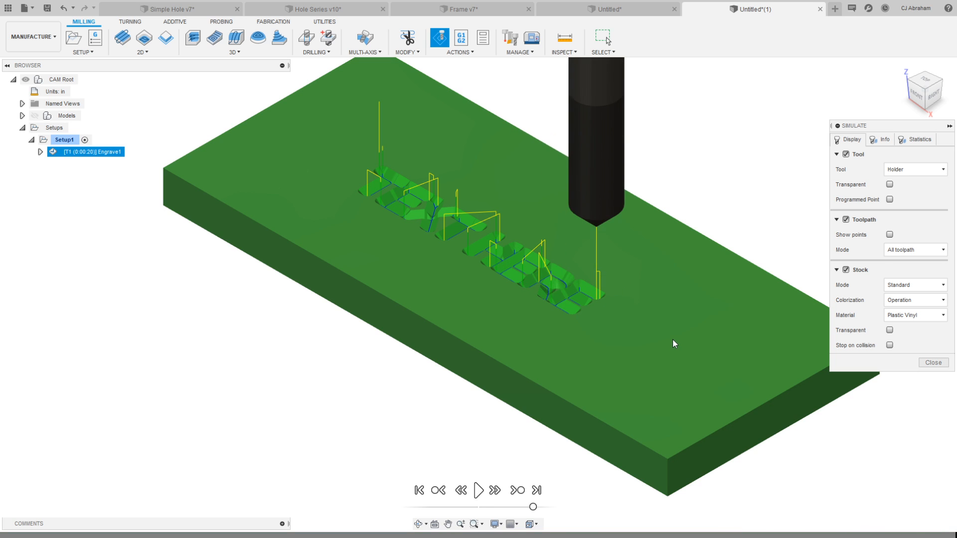
pyautogui.moveTo(929, 75)
pyautogui.mouseDown()
pyautogui.moveTo(926, 119)
pyautogui.moveTo(930, 73)
pyautogui.mouseUp()
pyautogui.click(934, 362)
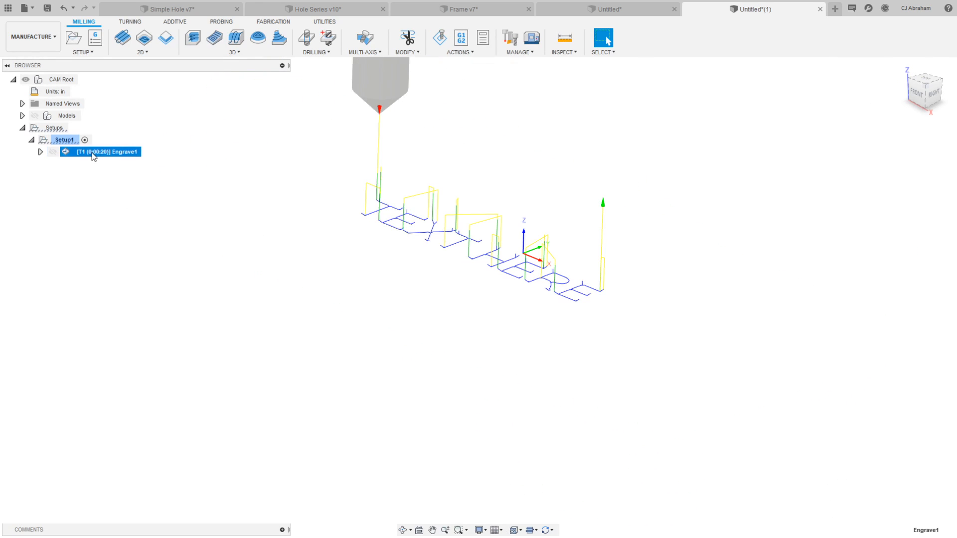
# - Set the setup's stock side offset and stock top offset to 0
pyautogui.doubleClick(61, 140)
pyautogui.click(779, 140)
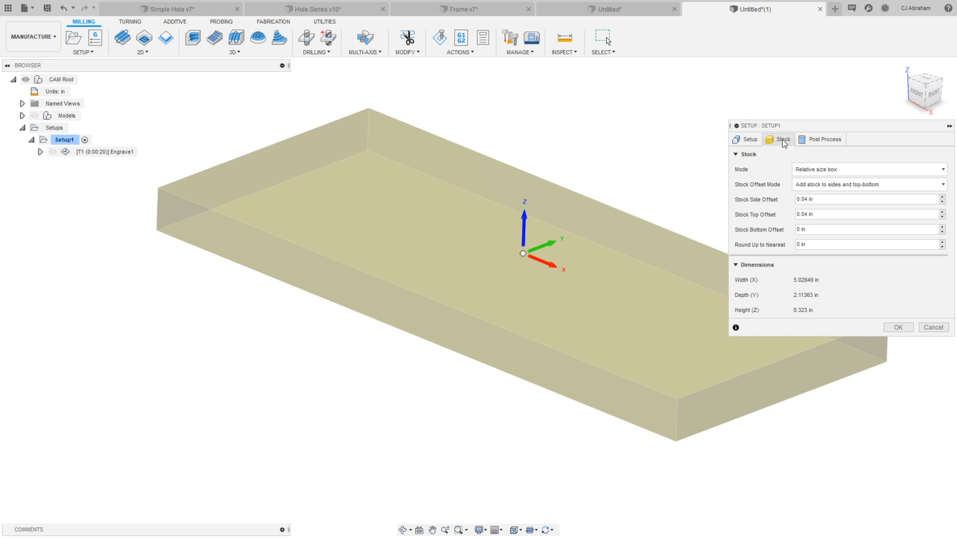
pyautogui.click(820, 204)
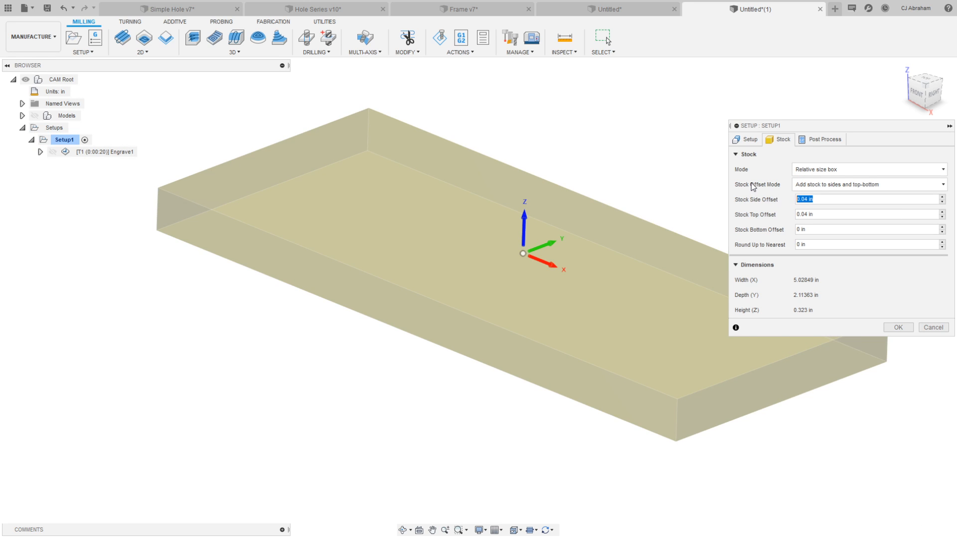
pyautogui.write('0')
pyautogui.press('Tab')
pyautogui.write('0')
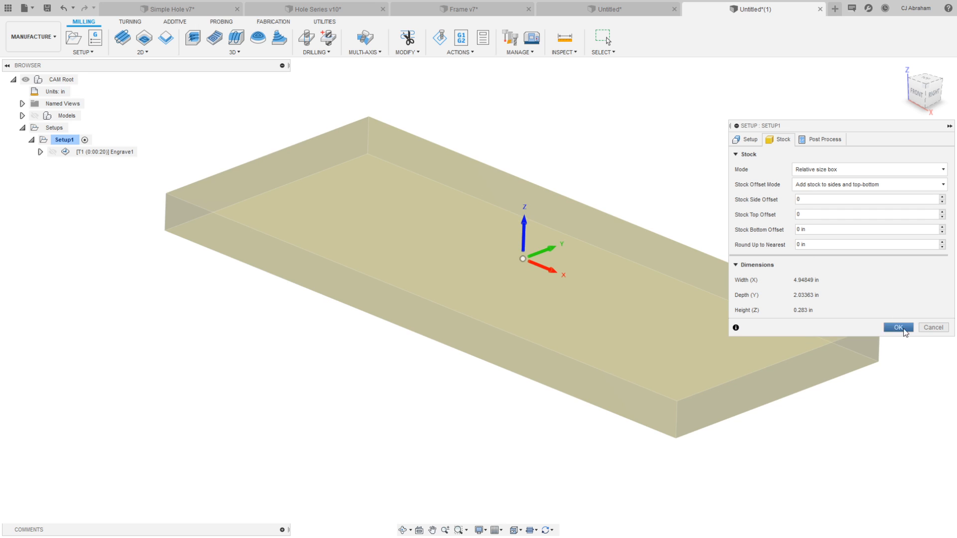
pyautogui.click(899, 327)
# - Regenerate the engraving toolpath for the resized stock
pyautogui.click(118, 150)
pyautogui.rightClick(119, 152)
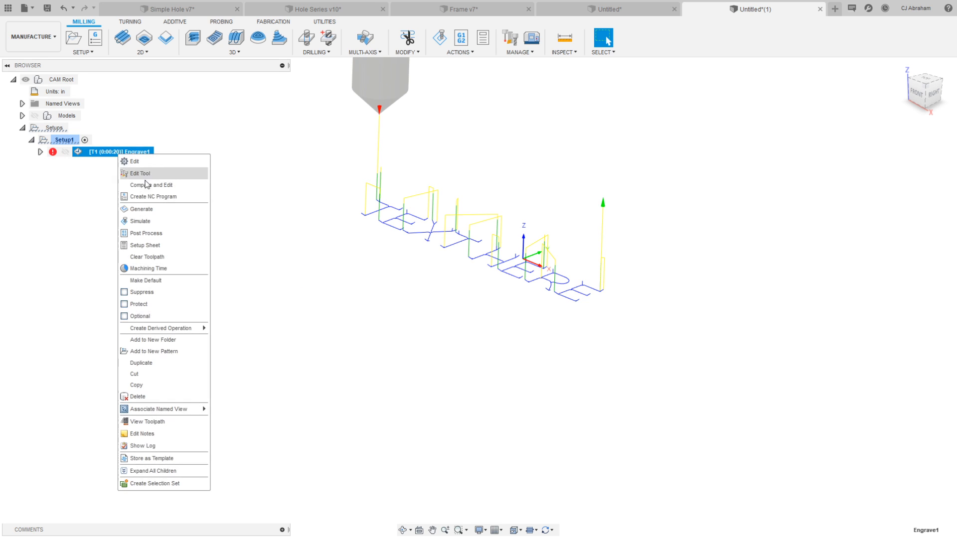
pyautogui.click(147, 209)
# - Simulate the regenerated engraving toolpath on the stock with faster playback
pyautogui.rightClick(113, 153)
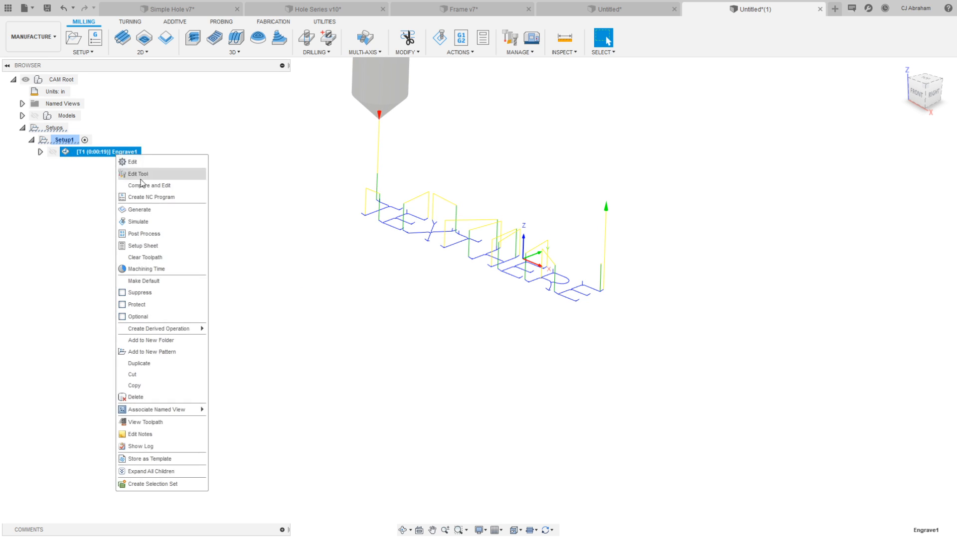
pyautogui.click(139, 218)
pyautogui.click(479, 490)
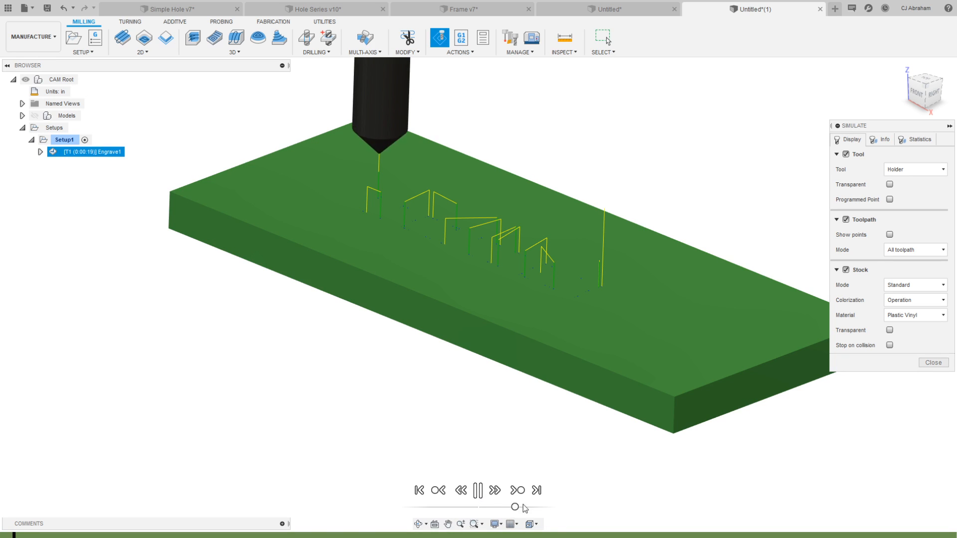
pyautogui.keyDown('shift'); pyautogui.moveTo(451, 320); pyautogui.dragTo(441, 296, button='middle'); pyautogui.keyUp('shift')
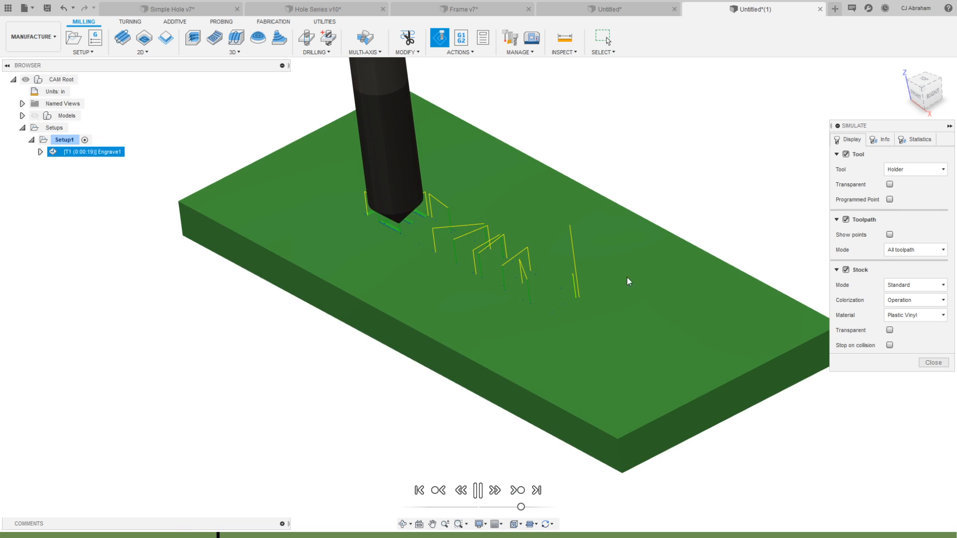
pyautogui.moveTo(521, 508); pyautogui.dragTo(533, 507)
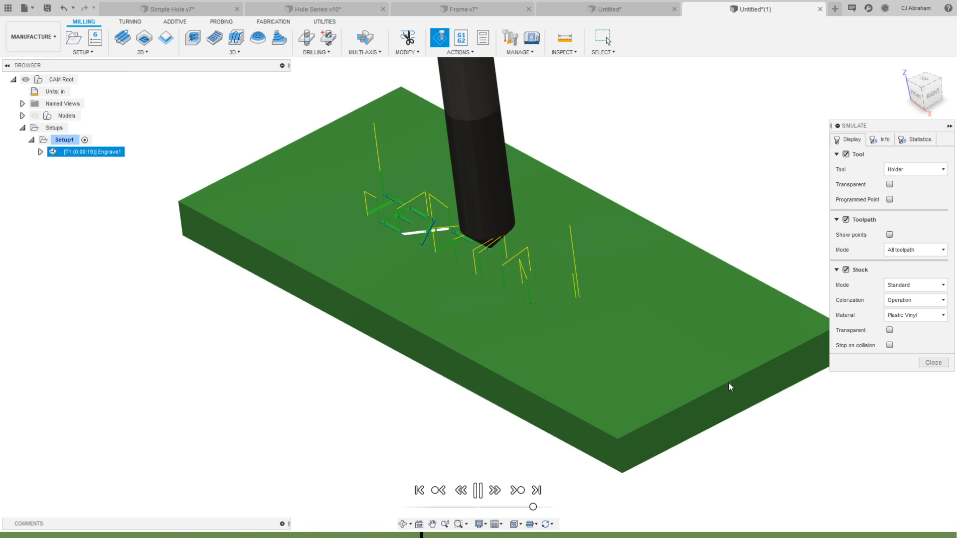
# - Set the simulated stock's colorization to Comparison, inspect the engraved letters, and close the simulation
pyautogui.click(925, 285)
pyautogui.click(902, 297)
pyautogui.click(923, 300)
pyautogui.click(903, 346)
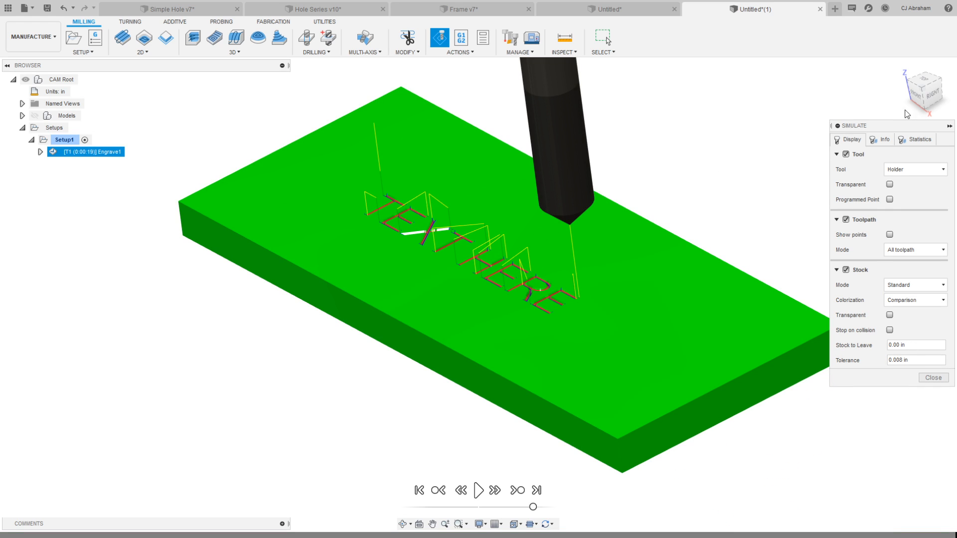
pyautogui.moveTo(925, 90)
pyautogui.mouseDown()
pyautogui.moveTo(937, 102)
pyautogui.moveTo(936, 95)
pyautogui.mouseUp()
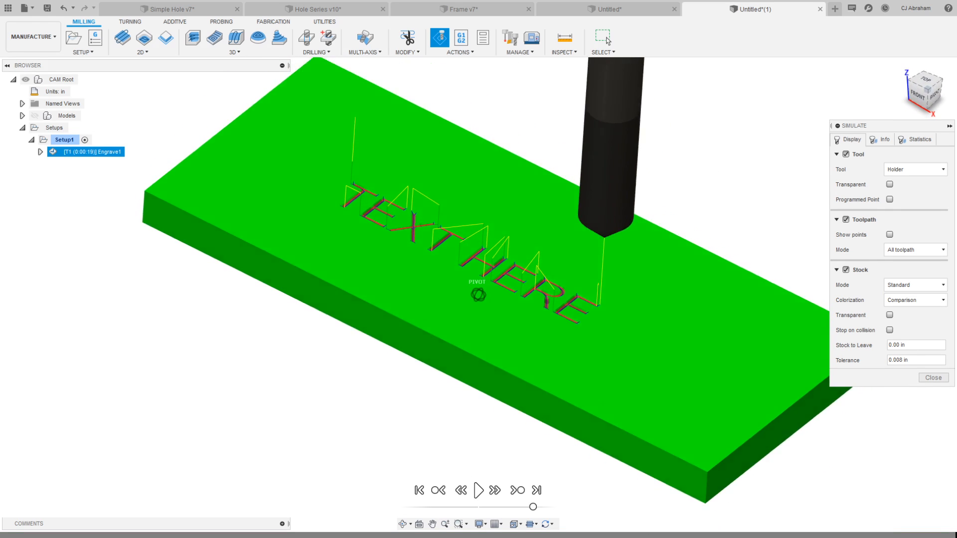
pyautogui.click(933, 378)
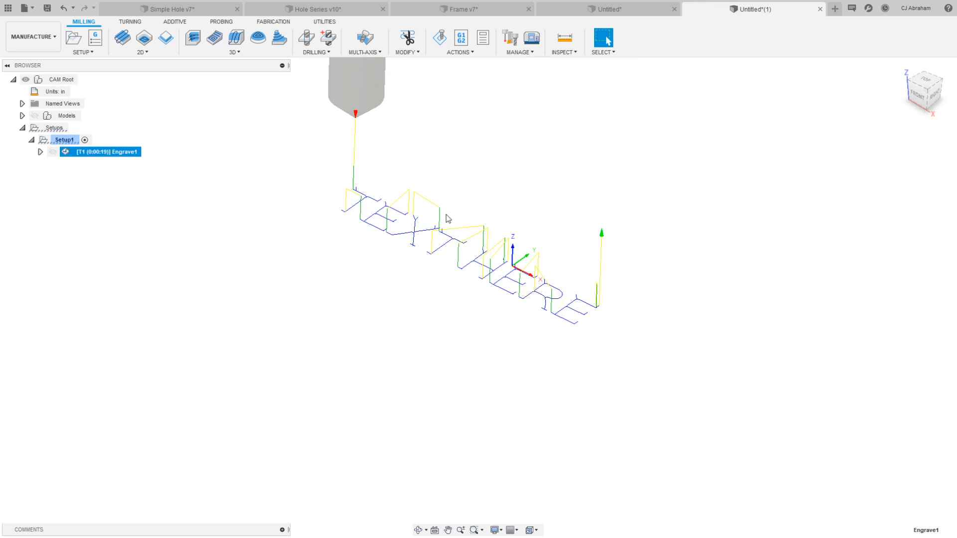
# - Show the models again and return to the Design workspace
pyautogui.click(34, 115)
pyautogui.click(33, 36)
pyautogui.click(44, 58)
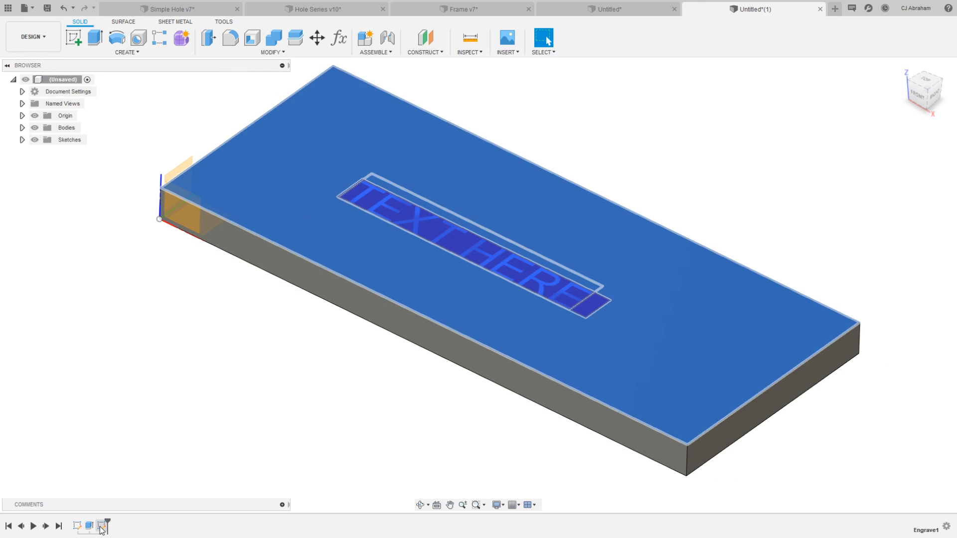
# - Open the text sketch on the plate's top face for editing and set the text's font to Century
pyautogui.rightClick(101, 525)
pyautogui.click(129, 423)
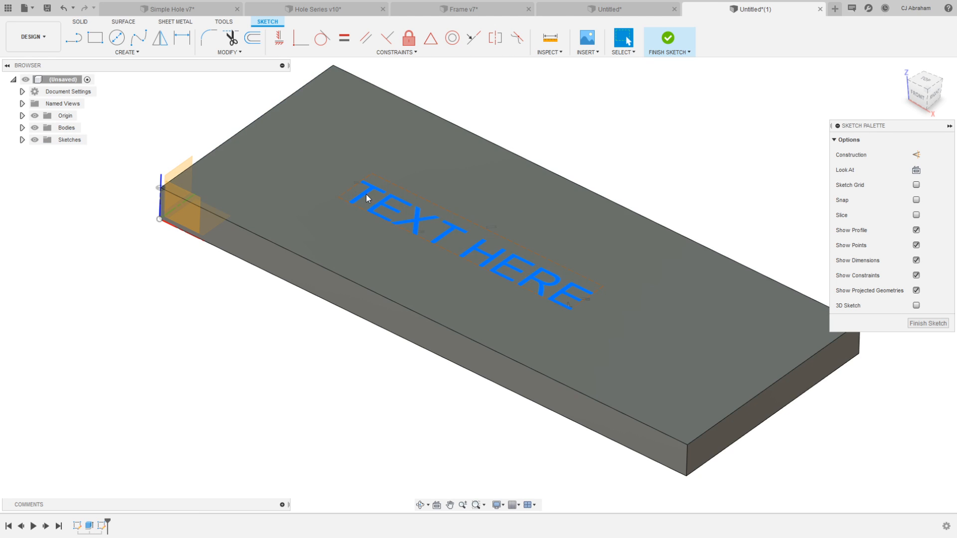
pyautogui.doubleClick(367, 198)
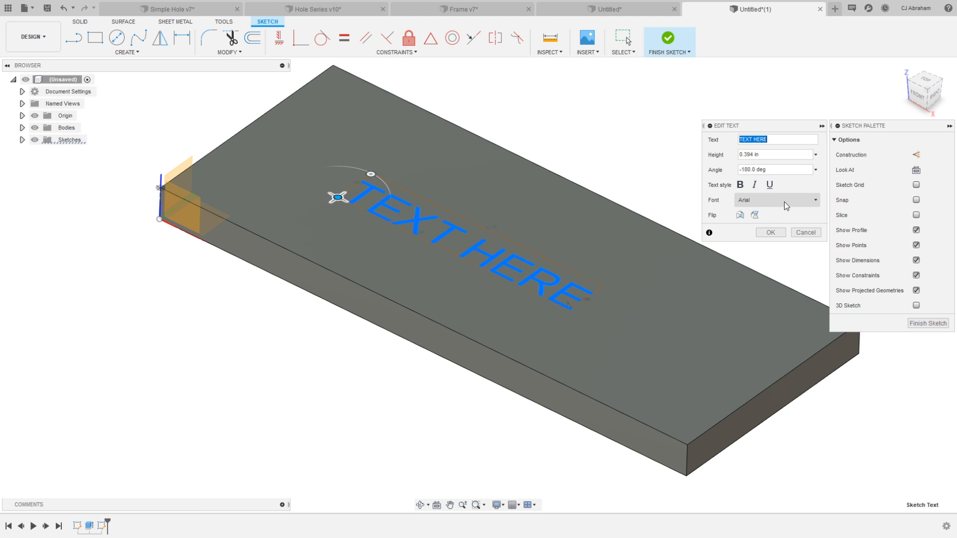
pyautogui.click(786, 202)
pyautogui.moveTo(817, 218); pyautogui.dragTo(823, 236)
pyautogui.click(823, 235)
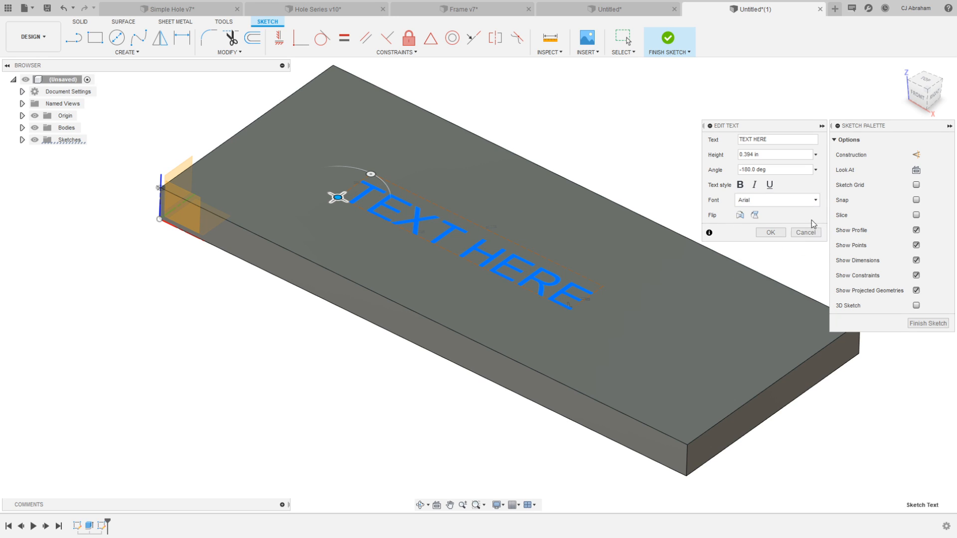
pyautogui.click(815, 201)
pyautogui.moveTo(818, 216); pyautogui.dragTo(818, 235)
pyautogui.click(773, 245)
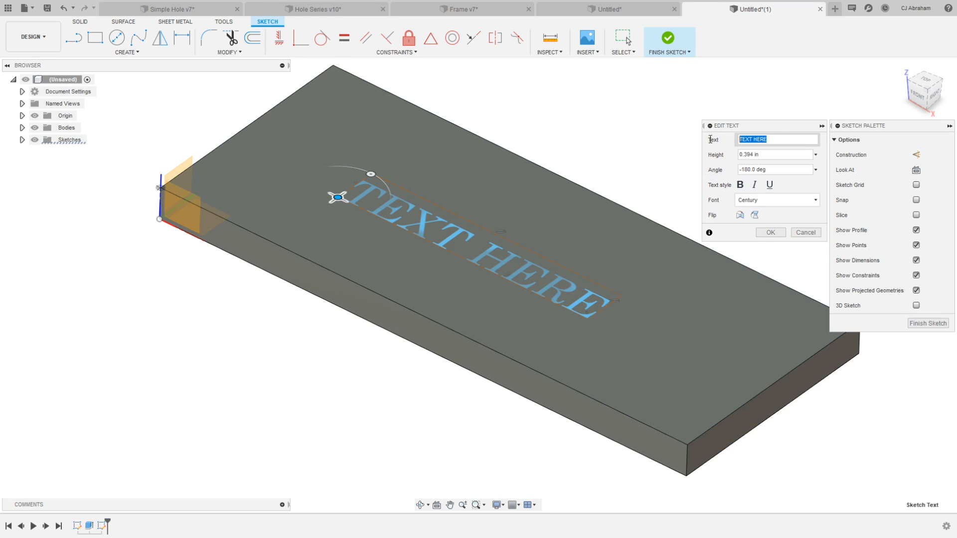
# - Change the sketch text to "COMPLETELY DIFFERENT" and reposition it closer to the plate's back left corner
pyautogui.write('COMPLETELY DIFFERENT')
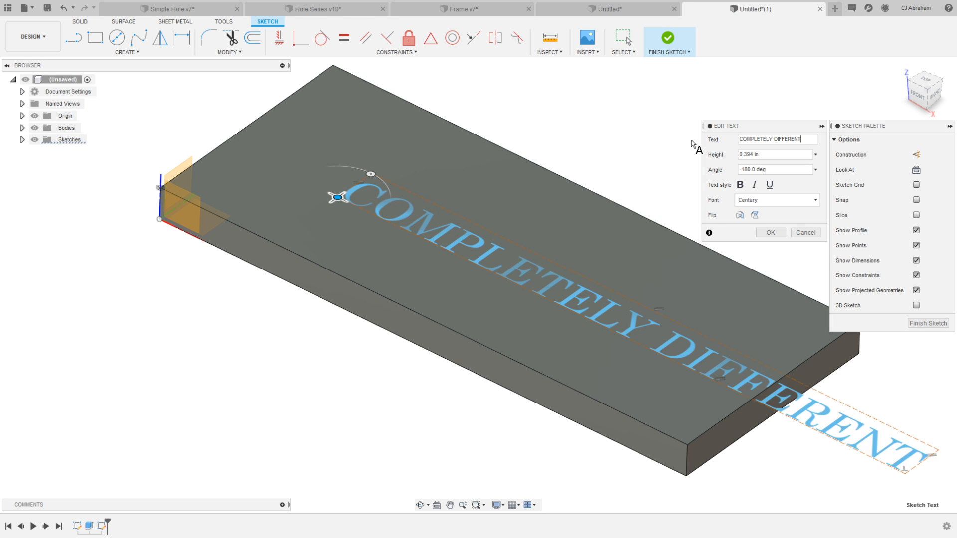
pyautogui.click(770, 233)
pyautogui.scroll(-5, 606, 214)
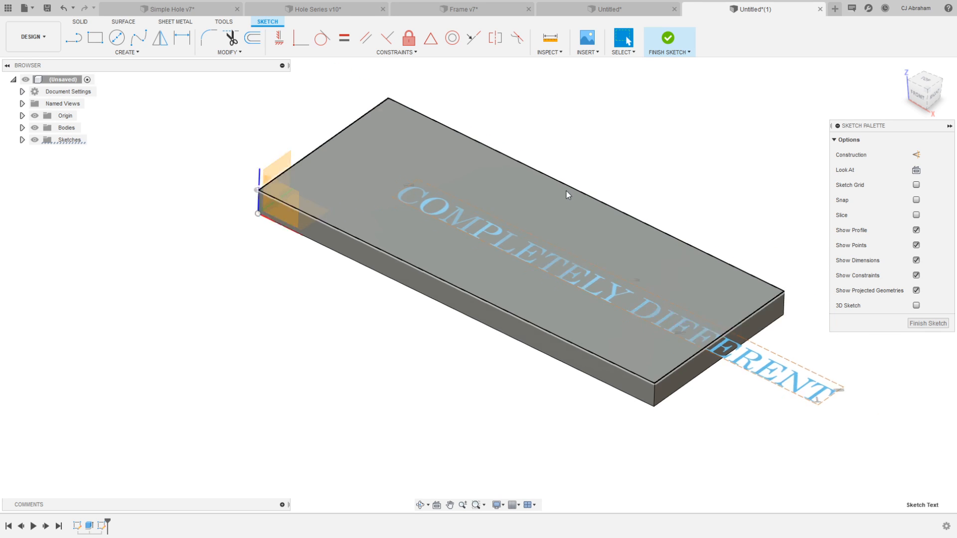
pyautogui.moveTo(529, 231)
pyautogui.mouseDown()
pyautogui.moveTo(514, 217)
pyautogui.moveTo(523, 225)
pyautogui.mouseUp()
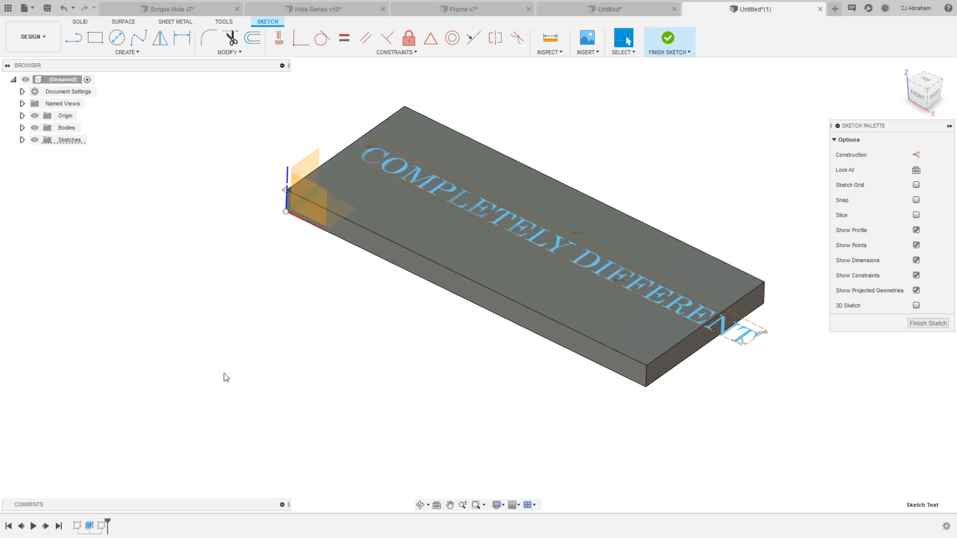
# - Lengthen the plate by moving the short end edge of its base sketch outward past the text, and finish the sketch
pyautogui.click(75, 527)
pyautogui.doubleClick(76, 526)
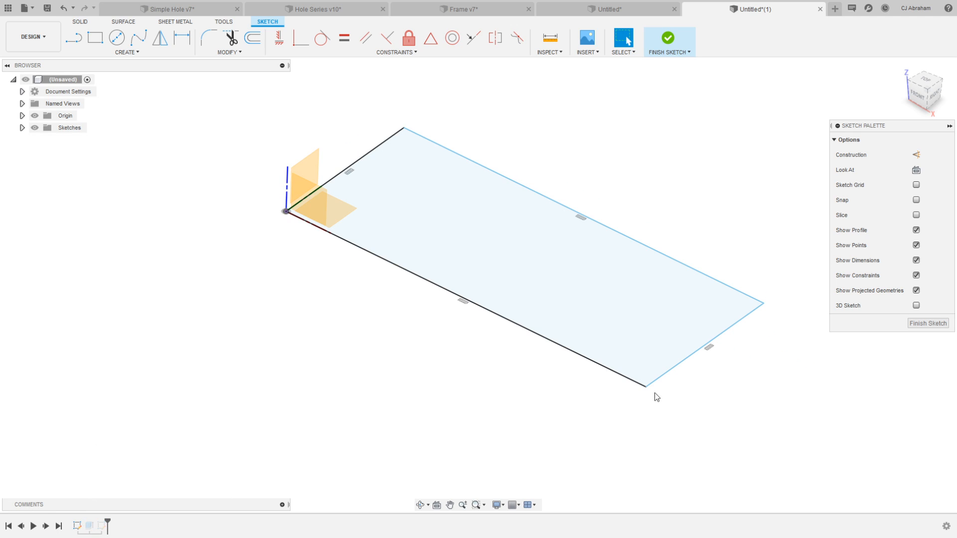
pyautogui.moveTo(684, 364); pyautogui.dragTo(839, 451)
pyautogui.click(689, 42)
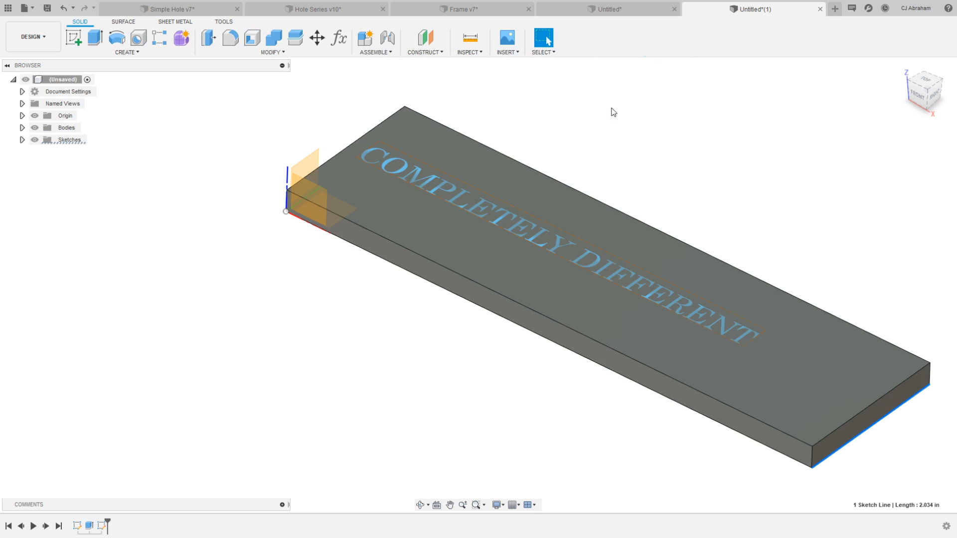
# - Switch to the Manufacture workspace and regenerate the Engrave1 toolpath for the new text and longer plate
pyautogui.click(33, 37)
pyautogui.click(44, 150)
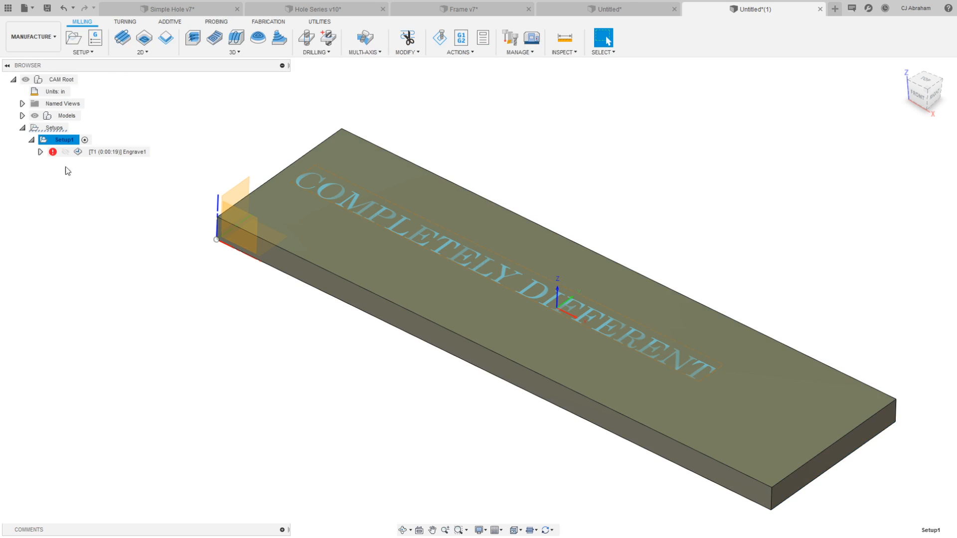
pyautogui.rightClick(117, 152)
pyautogui.click(145, 214)
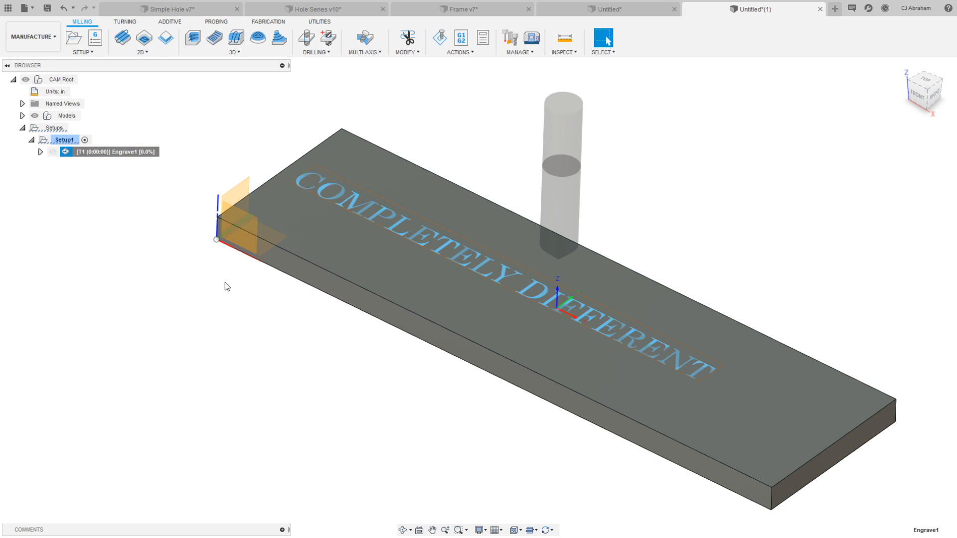
# - Simulate the Engrave1 operation on the lengthened stock at maximum playback speed and close the simulation
pyautogui.rightClick(111, 152)
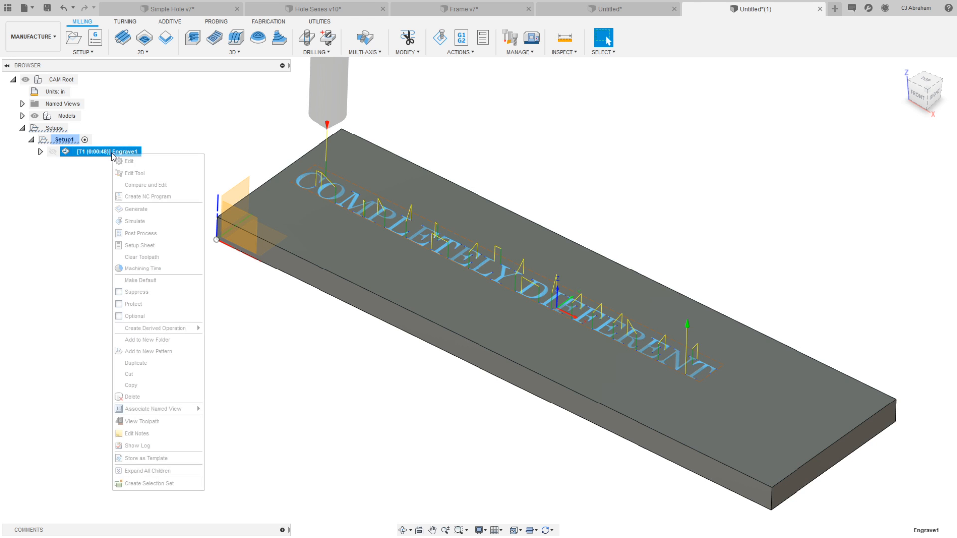
pyautogui.click(150, 220)
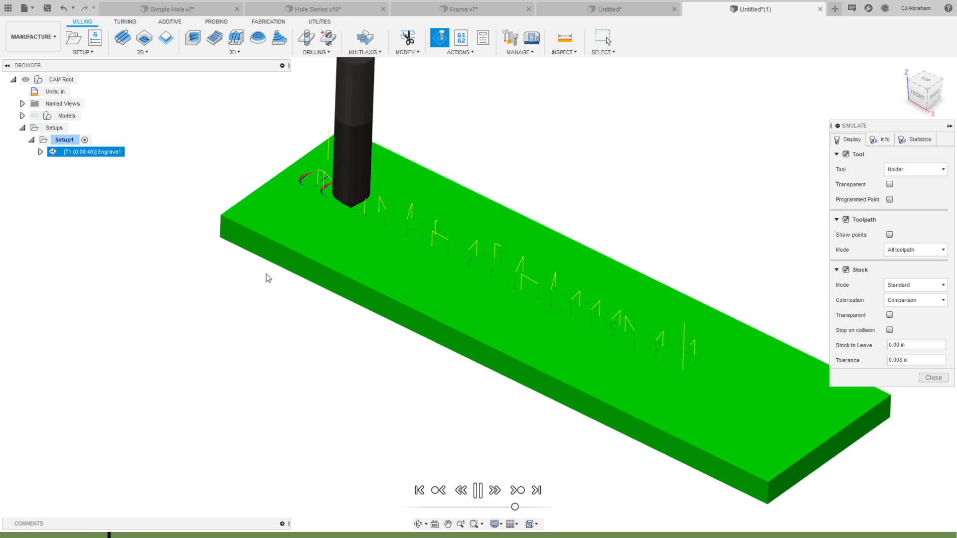
pyautogui.moveTo(515, 507); pyautogui.dragTo(538, 507)
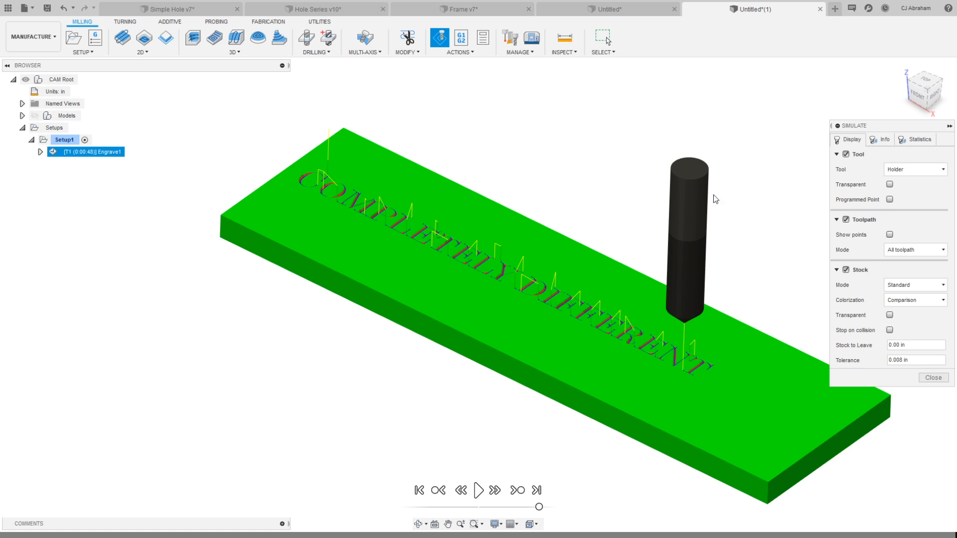
pyautogui.click(933, 378)
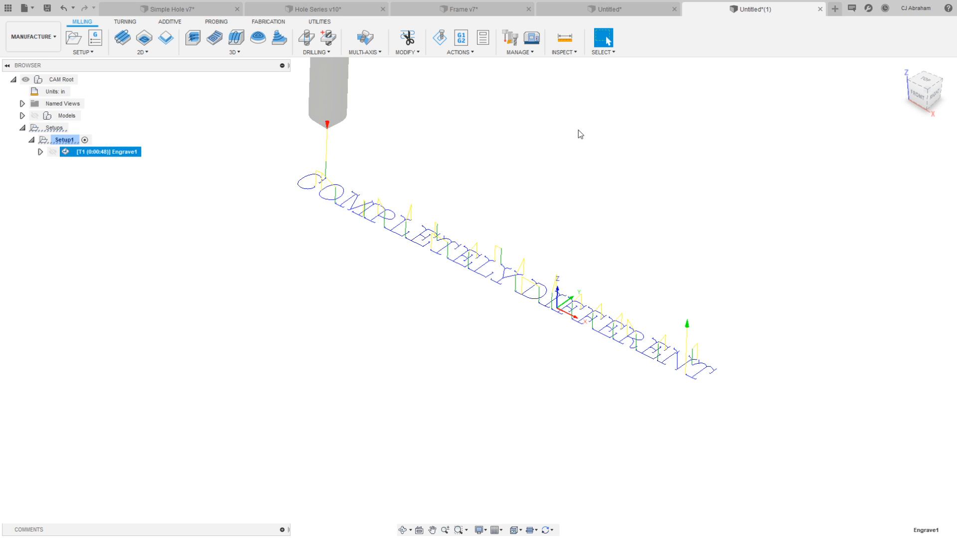
# - Start closing the engraving document, cancel the save prompt, and show the models again
pyautogui.click(574, 129)
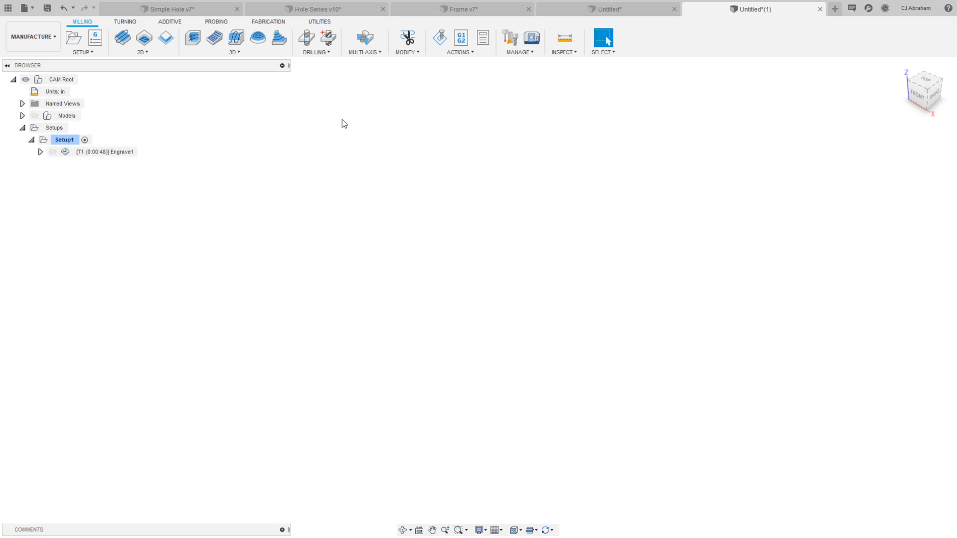
pyautogui.click(820, 9)
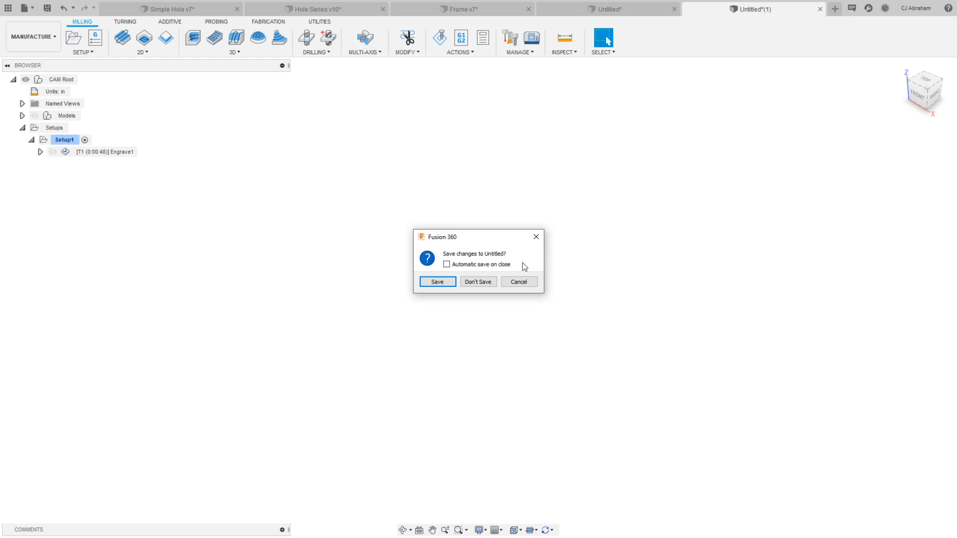
pyautogui.click(519, 281)
pyautogui.click(35, 115)
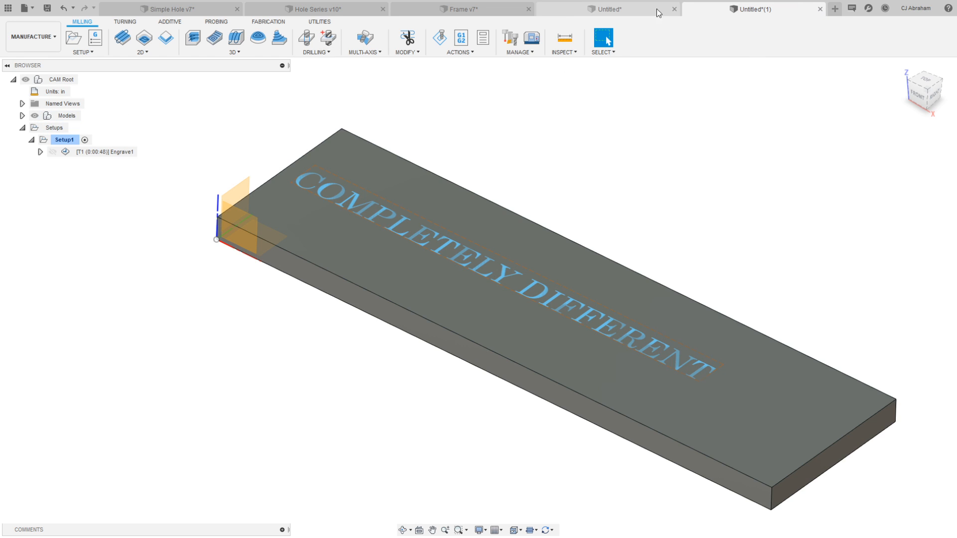
# - Switch to the Simple Hole document and view the drilled block from the home orientation
pyautogui.click(642, 10)
pyautogui.click(210, 10)
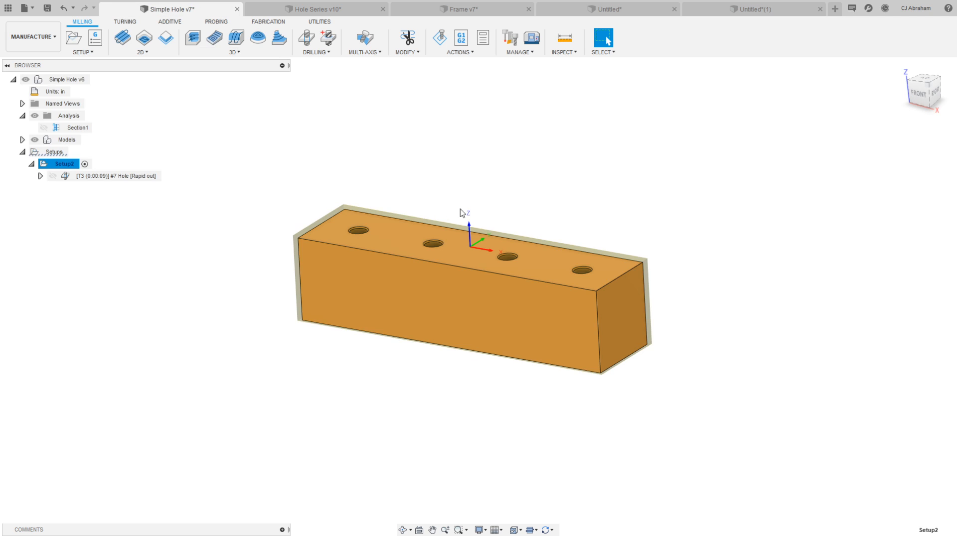
pyautogui.click(903, 70)
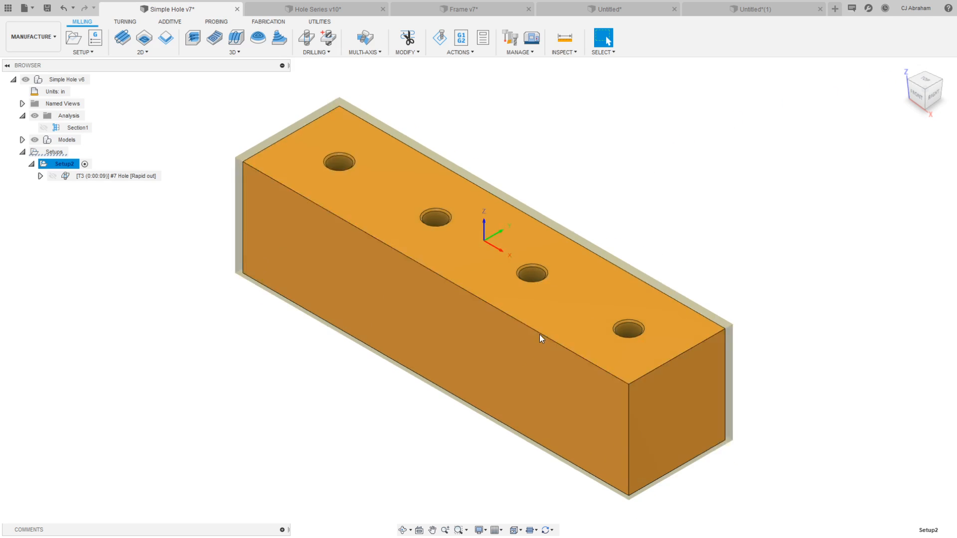
pyautogui.click(623, 146)
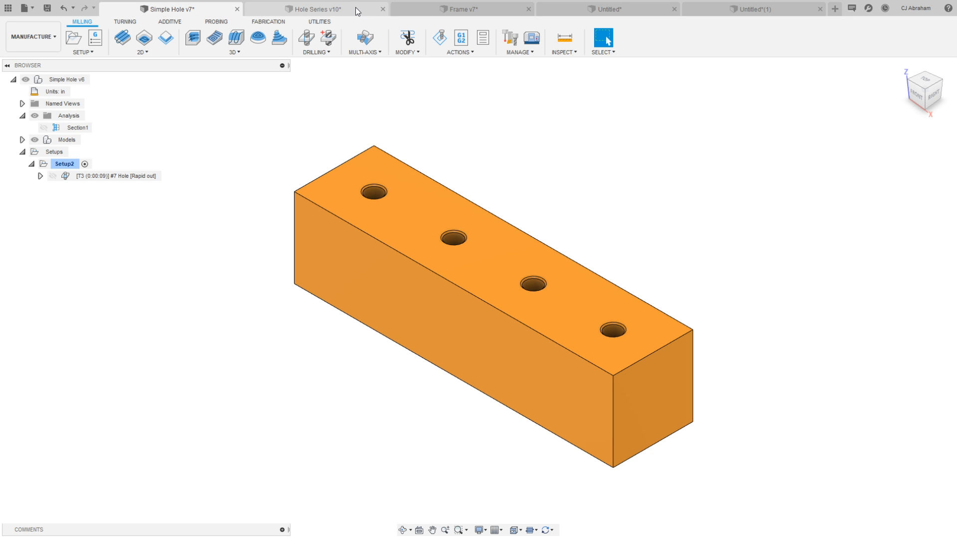
# - Create a new design and sketch a 1 in by 1 in center rectangle on the horizontal plane at the origin
pyautogui.click(834, 14)
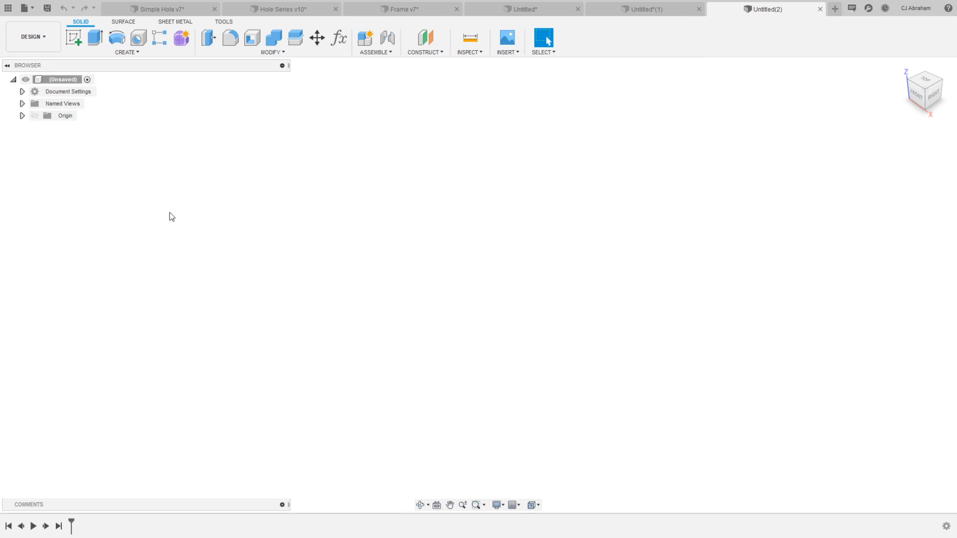
pyautogui.rightClick(527, 291)
pyautogui.click(529, 334)
pyautogui.press('r')
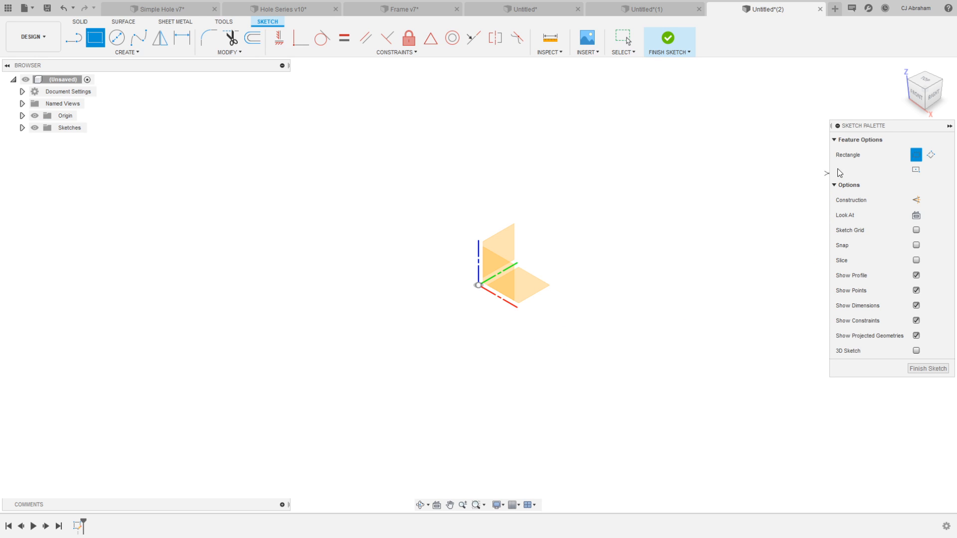
pyautogui.click(918, 172)
pyautogui.click(479, 286)
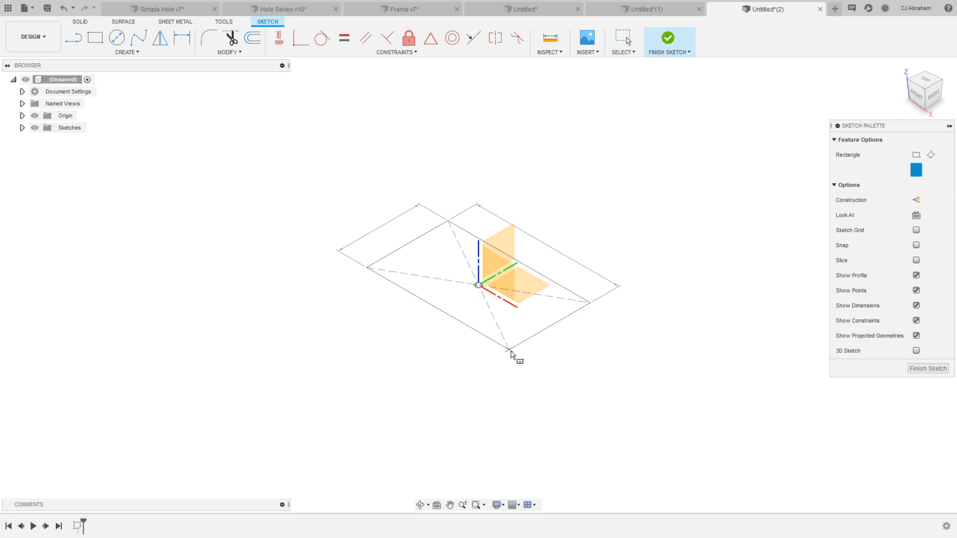
pyautogui.write('1')
pyautogui.press('Tab')
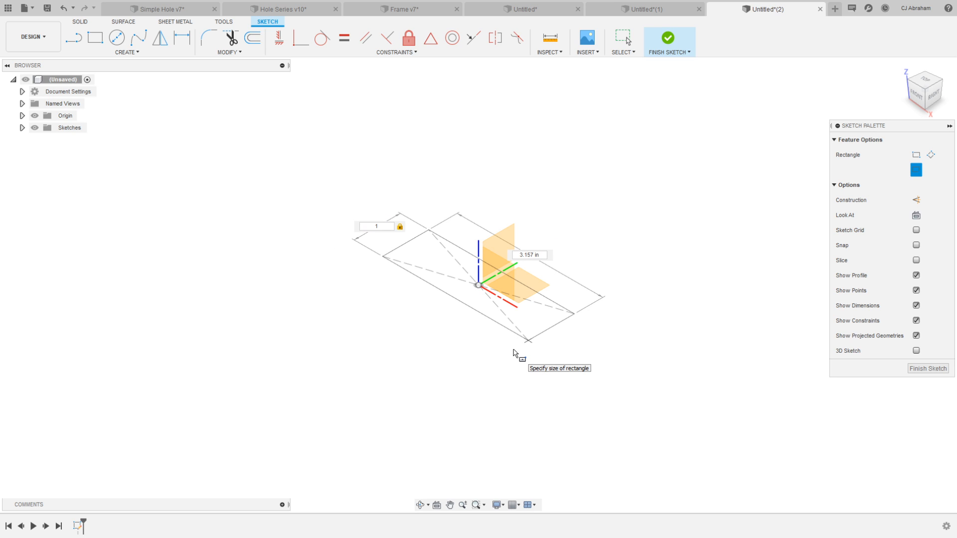
pyautogui.write('1')
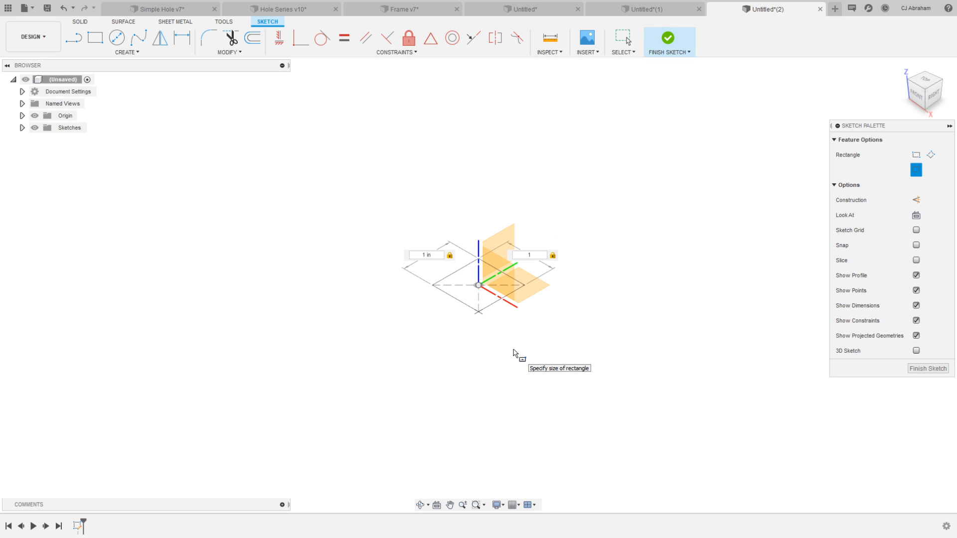
pyautogui.press('Return')
# - Sketch a 0.5 in diameter circle centered in the square
pyautogui.press('c')
pyautogui.scroll(2, 499, 275)
pyautogui.click(470, 296)
pyautogui.click(466, 311)
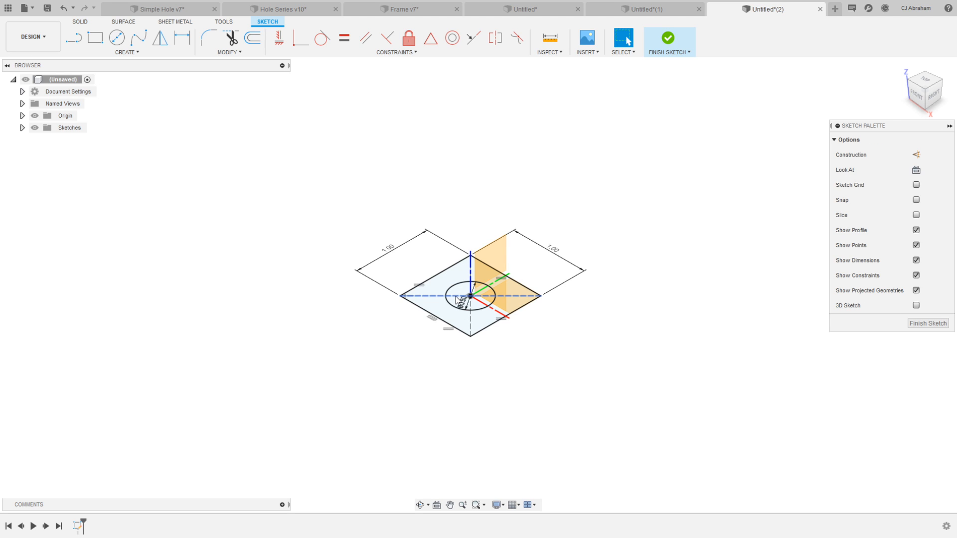
# - Extrude the square profile around the circle upward by 0.5 in, leaving the circle as a through hole
pyautogui.press('e')
pyautogui.click(479, 307)
pyautogui.moveTo(480, 305); pyautogui.dragTo(509, 223)
pyautogui.write('1')
pyautogui.press('BackSpace')
pyautogui.write('.5')
pyautogui.press('Return')
pyautogui.scroll(5, 500, 229)
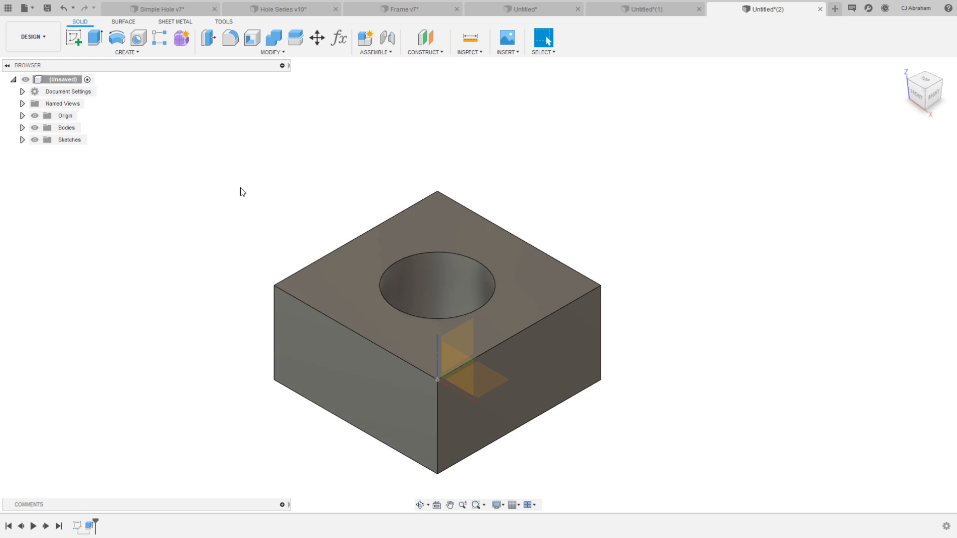
# - Hide the origin geometry and select the hole's cylindrical wall
pyautogui.click(35, 116)
pyautogui.moveTo(385, 265); pyautogui.dragTo(417, 204, button='middle')
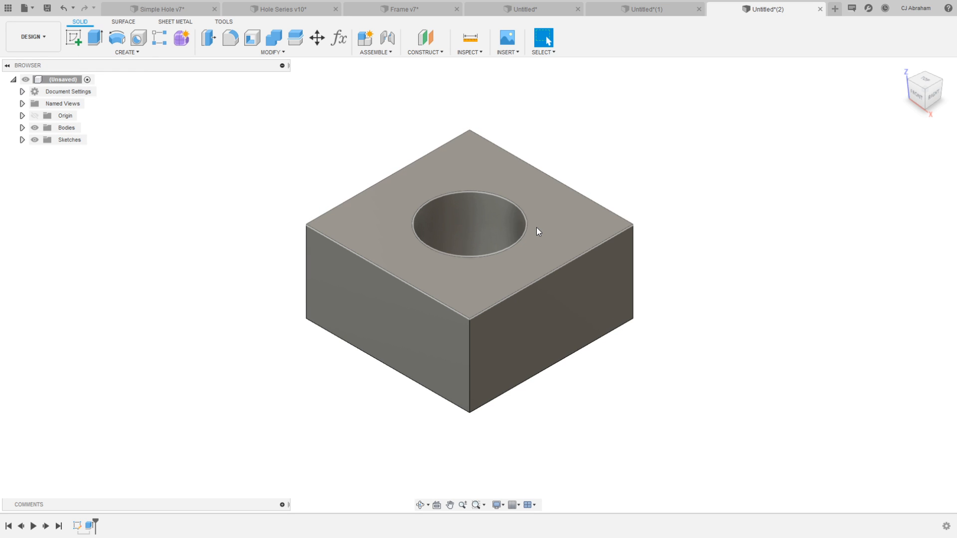
pyautogui.click(517, 232)
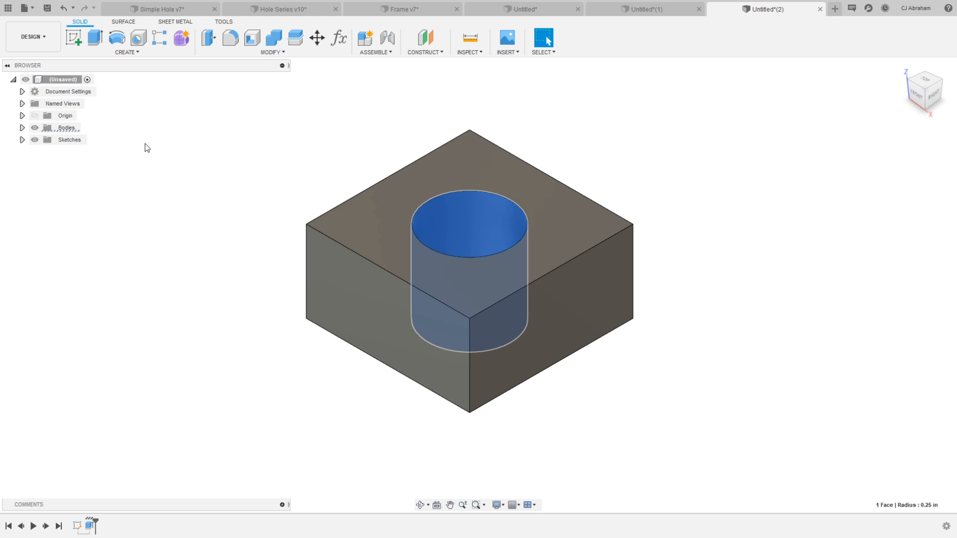
pyautogui.click(44, 40)
pyautogui.click(47, 132)
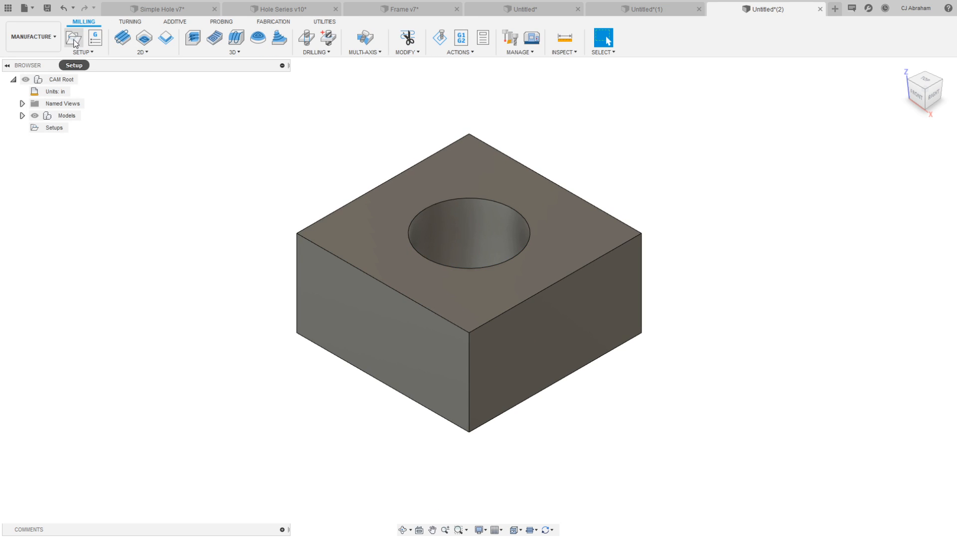
pyautogui.click(74, 38)
pyautogui.click(779, 139)
pyautogui.click(837, 185)
pyautogui.click(830, 196)
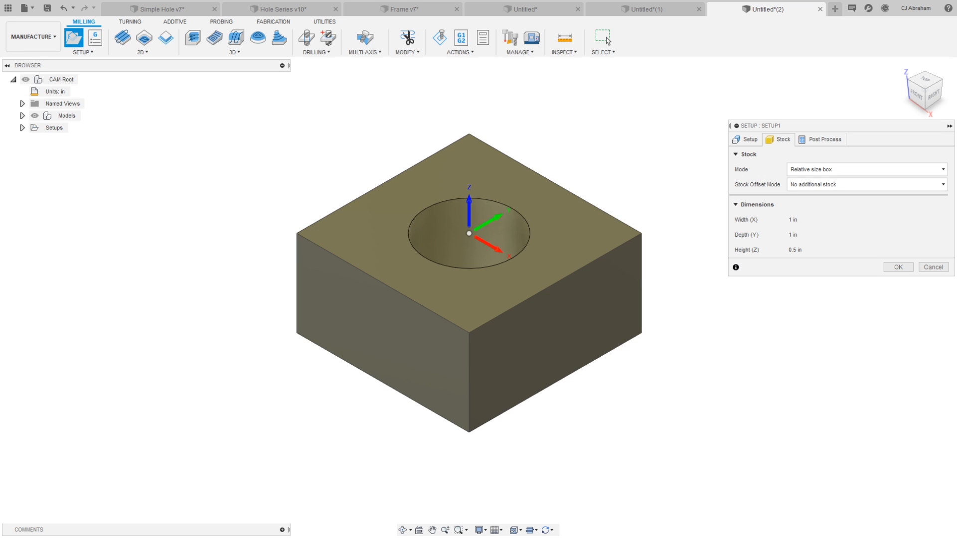
pyautogui.click(940, 267)
pyautogui.click(33, 37)
pyautogui.click(41, 58)
# - Edit the block's base sketch and set the circle's diameter to 0.472 in
pyautogui.rightClick(86, 526)
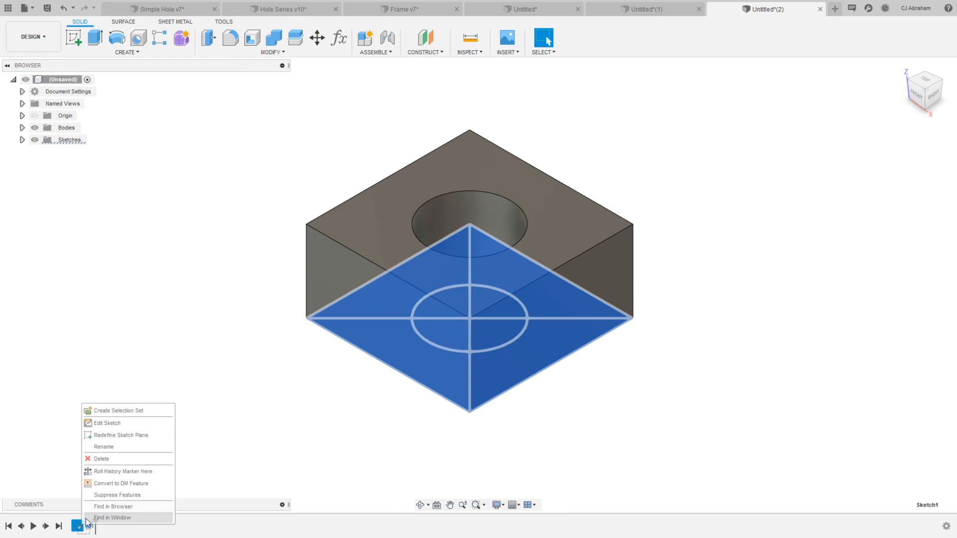
pyautogui.click(107, 424)
pyautogui.doubleClick(461, 335)
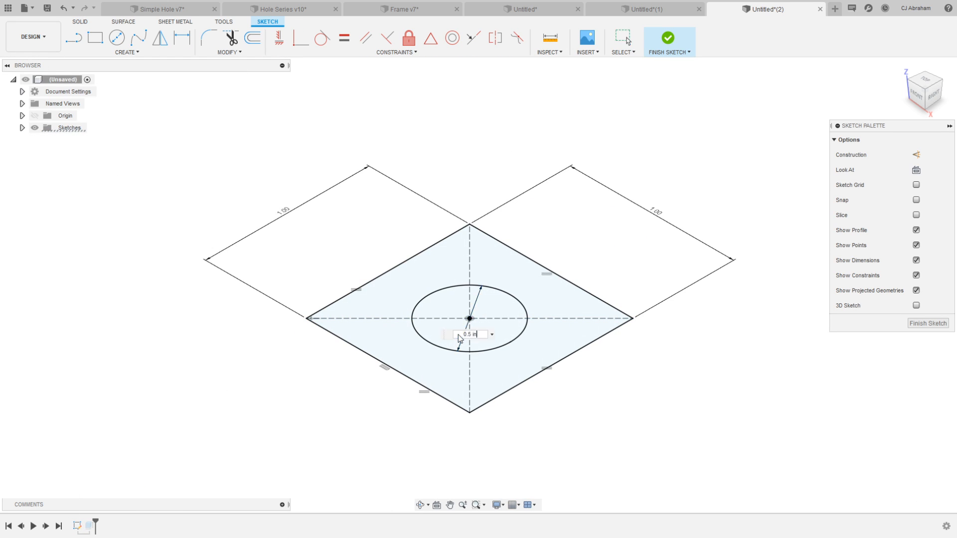
pyautogui.write('.25')
pyautogui.press('Return')
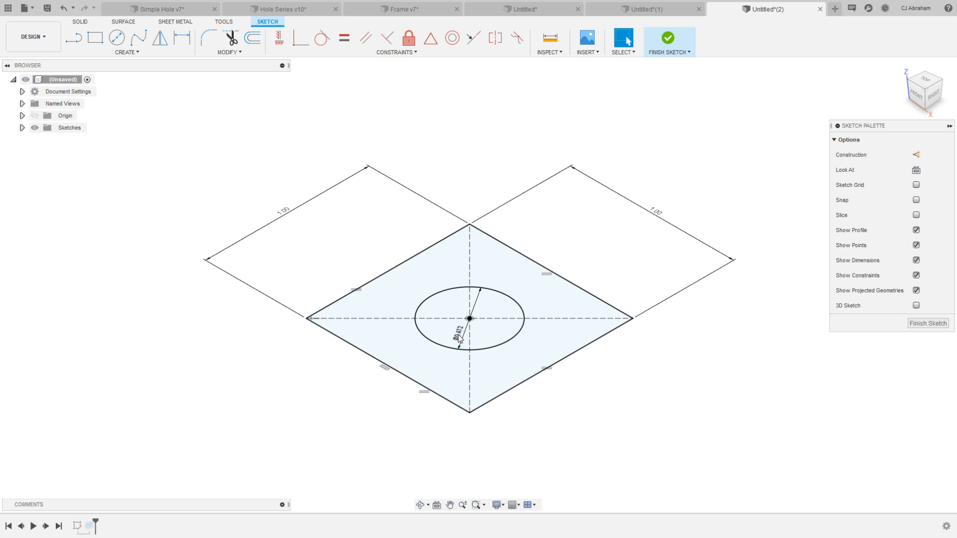
# - Finish the block's sketch and switch to the Manufacture workspace
pyautogui.click(668, 39)
pyautogui.click(33, 36)
pyautogui.click(50, 148)
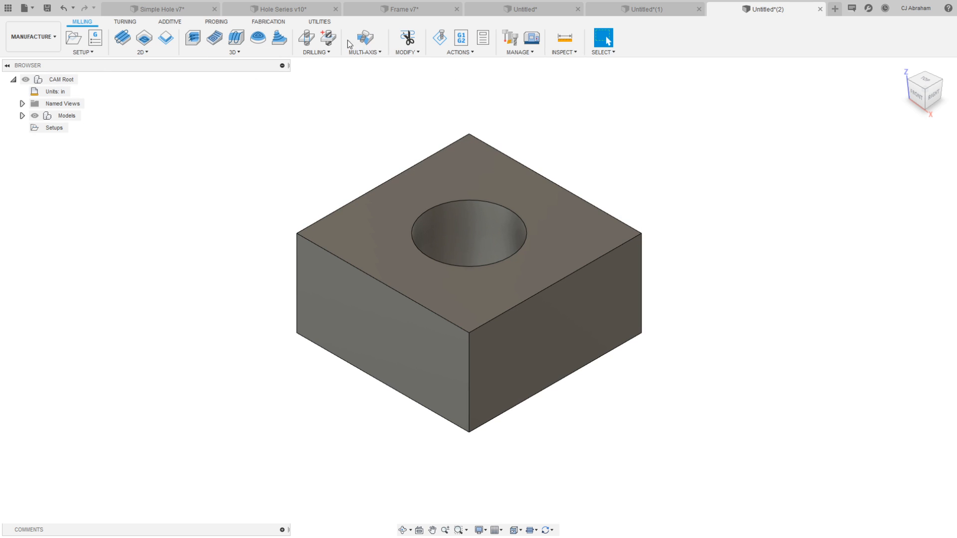
# - Start a Drill operation and choose the M12x1.5 right hand tap from the Taps - ISO sample library
pyautogui.click(307, 37)
pyautogui.click(801, 170)
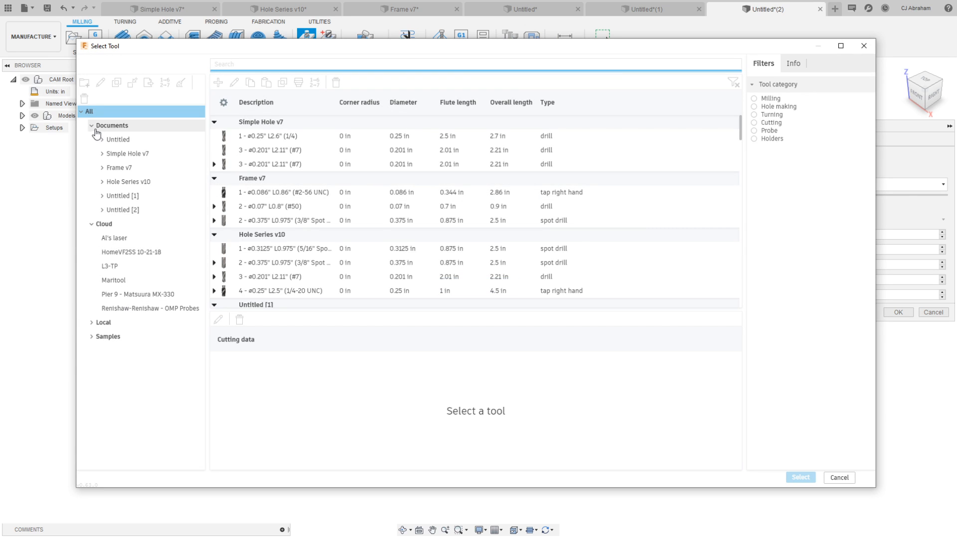
pyautogui.click(92, 125)
pyautogui.click(92, 140)
pyautogui.click(91, 168)
pyautogui.click(129, 322)
pyautogui.click(320, 65)
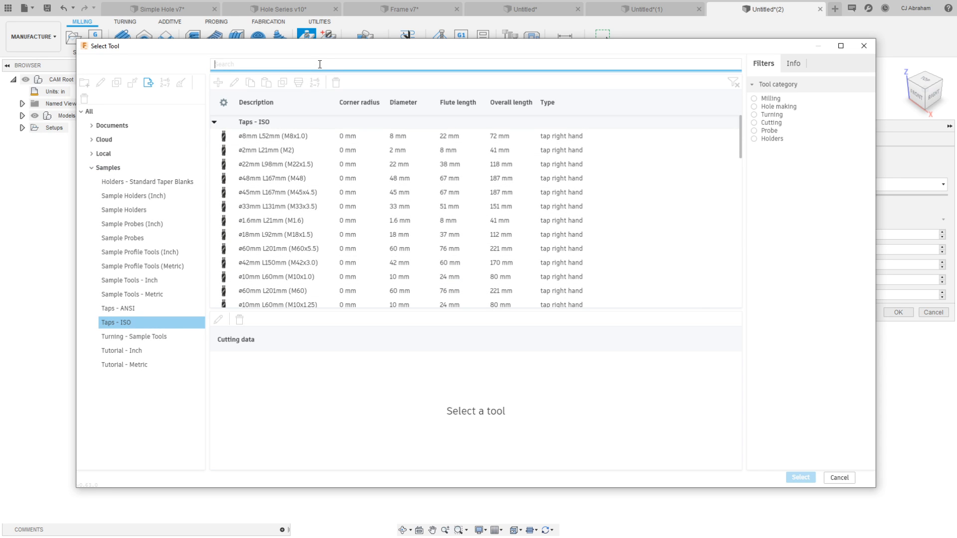
pyautogui.write('12')
pyautogui.click(290, 135)
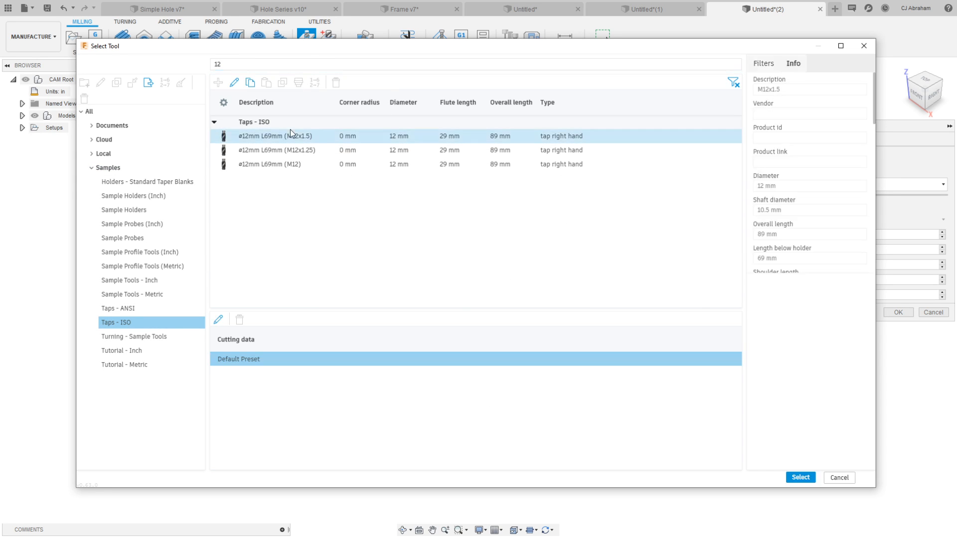
pyautogui.click(800, 478)
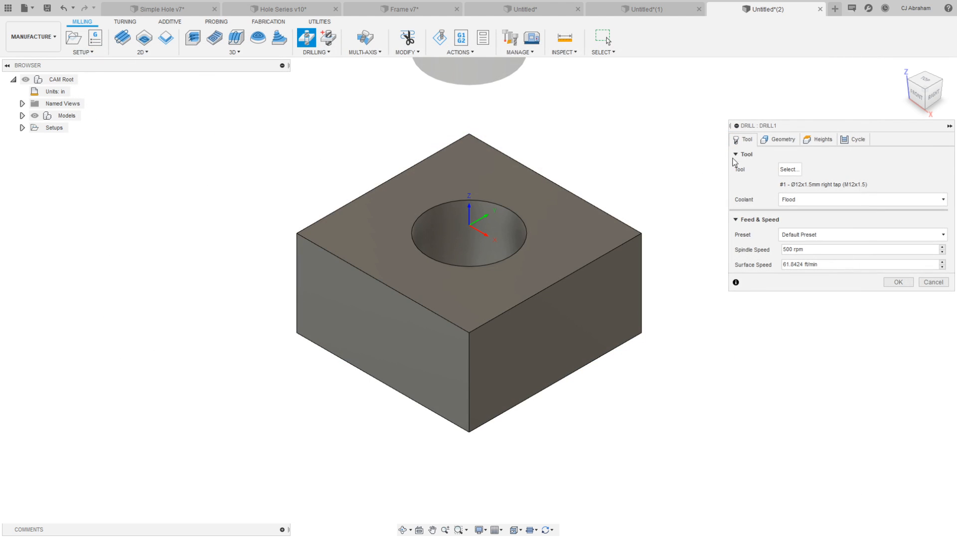
# - Target the center hole's cylindrical face and enable drill tip through bottom with a 0.1 in break-through depth
pyautogui.click(779, 140)
pyautogui.click(493, 220)
pyautogui.scroll(-2, 478, 238)
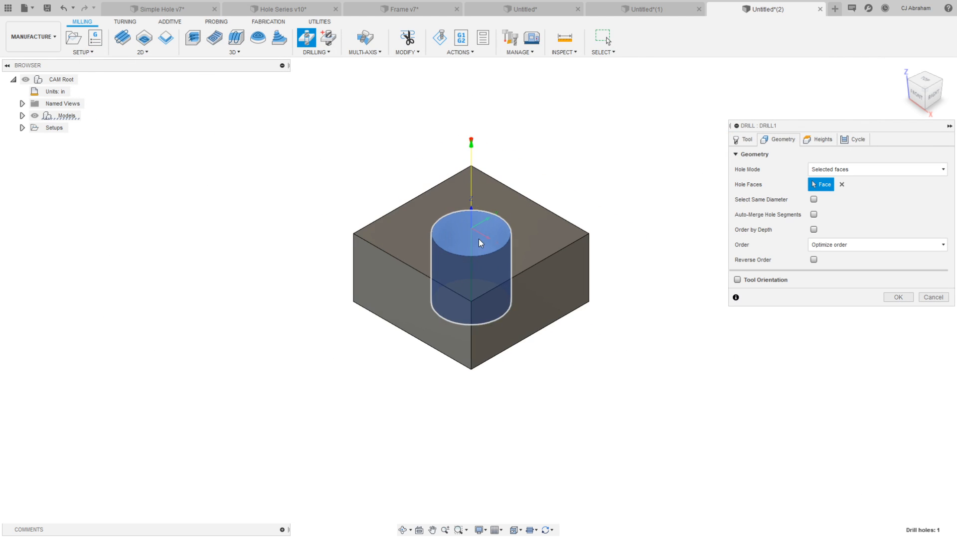
pyautogui.click(918, 95)
pyautogui.click(819, 140)
pyautogui.click(804, 400)
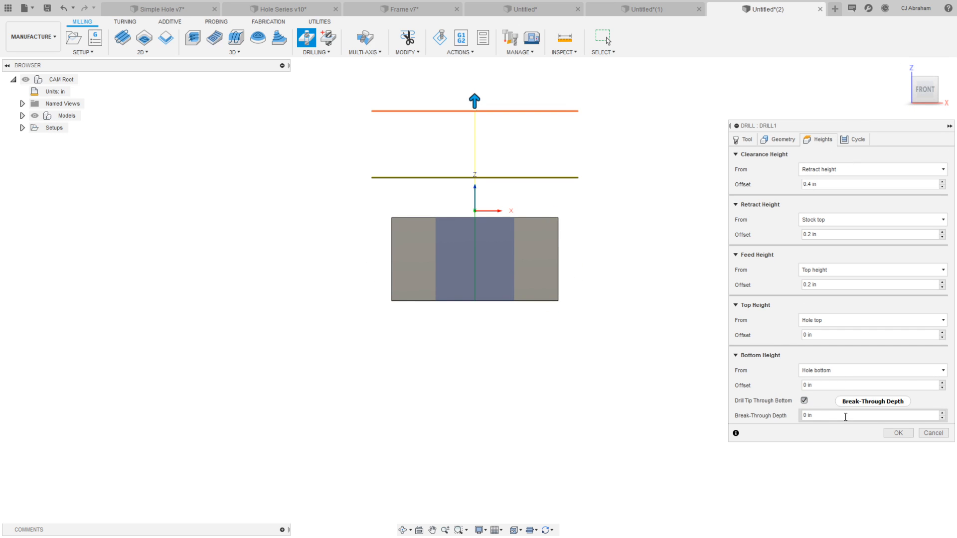
pyautogui.write('.1')
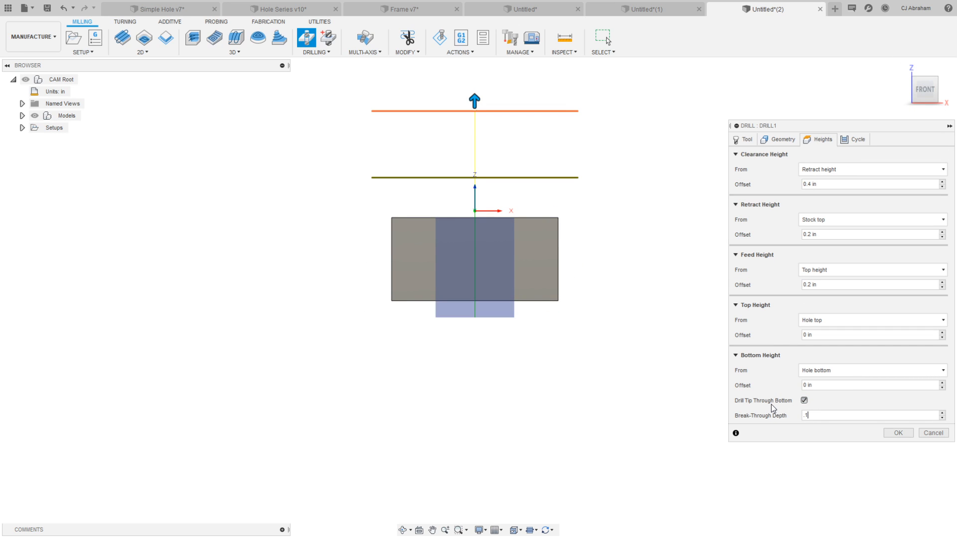
pyautogui.moveTo(530, 226); pyautogui.dragTo(513, 243, button='middle')
# - Set the drill cycle type to Tapping with chip breaking, and discard the operation
pyautogui.click(845, 141)
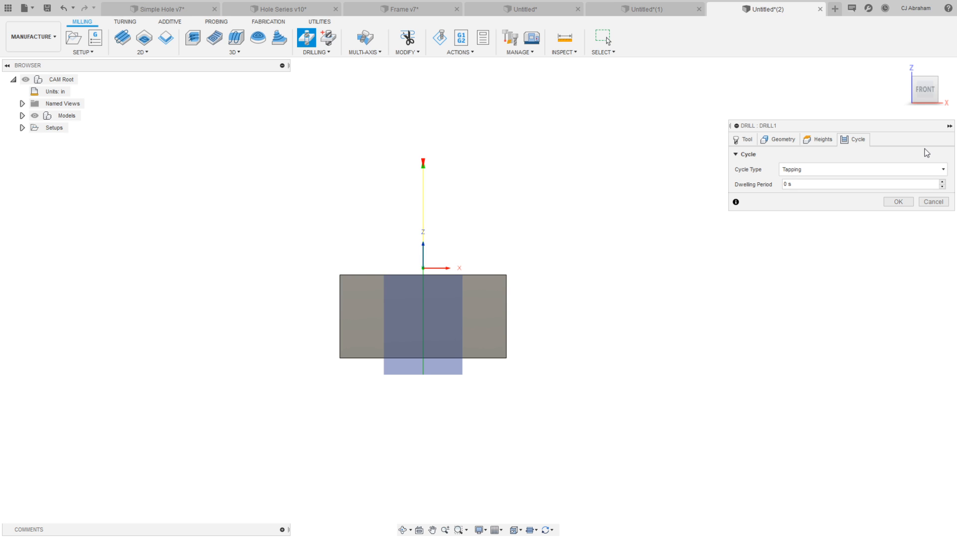
pyautogui.click(917, 169)
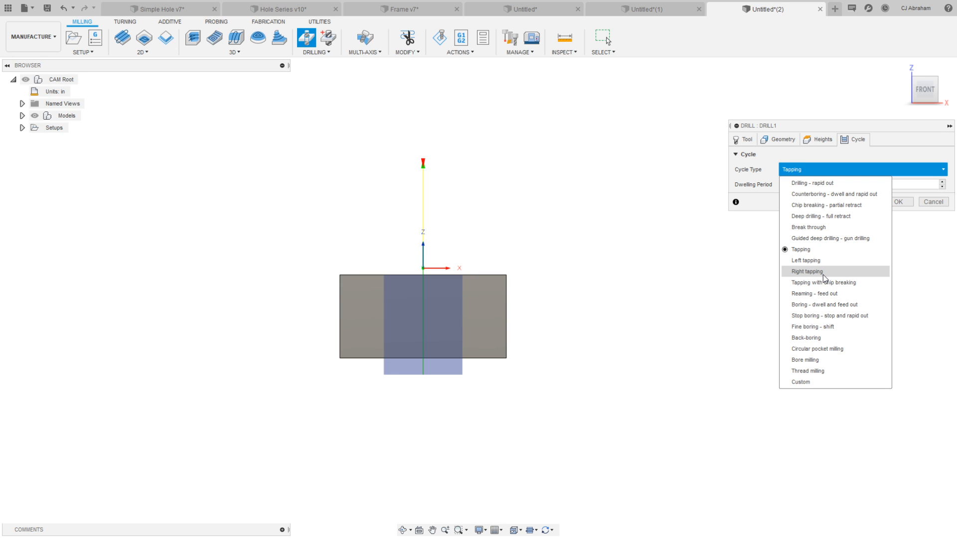
pyautogui.click(868, 285)
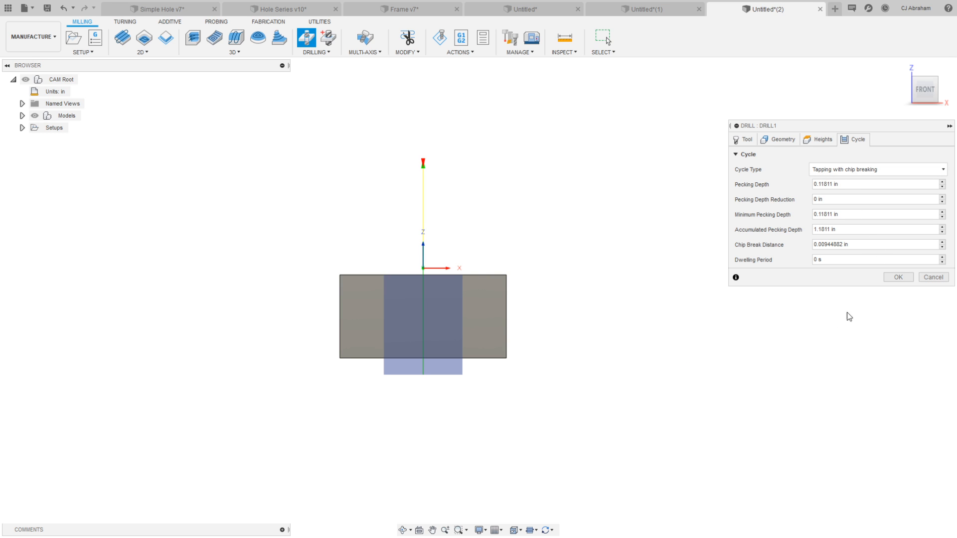
pyautogui.click(934, 277)
pyautogui.click(944, 83)
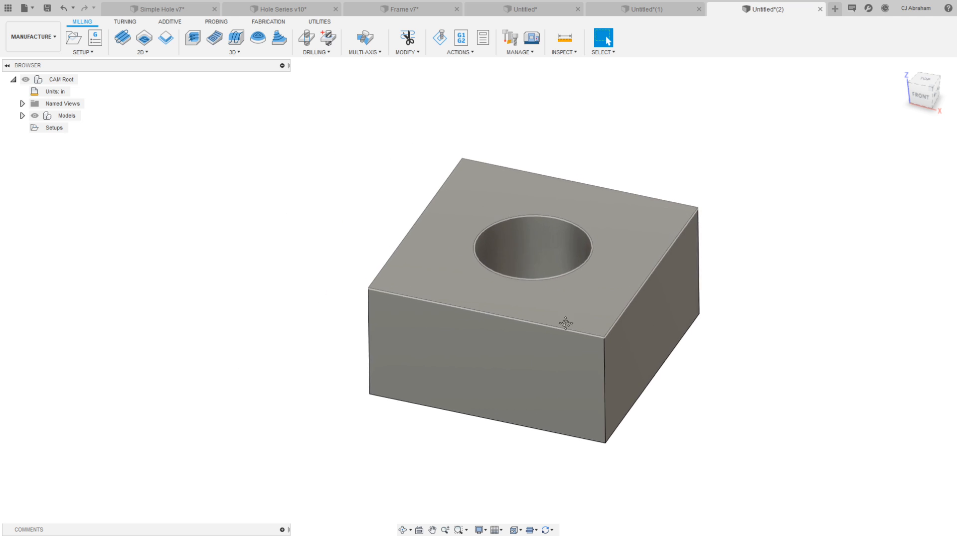
pyautogui.click(140, 52)
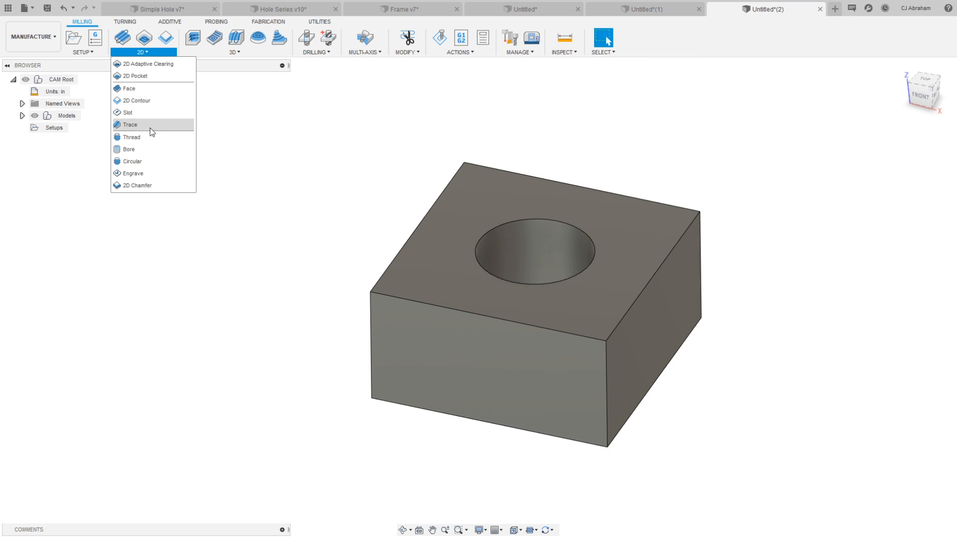
pyautogui.click(133, 138)
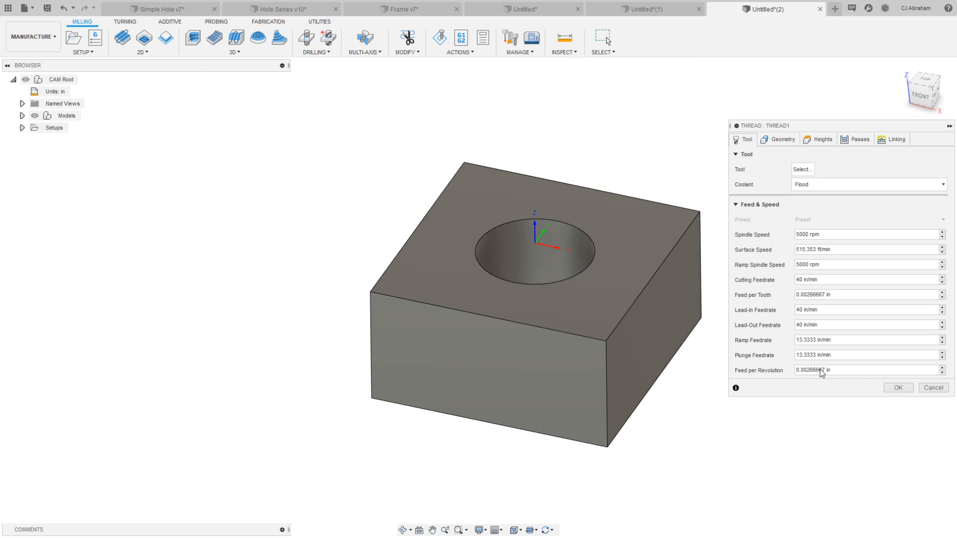
pyautogui.click(933, 388)
# - Start a 2D Thread operation and add a new flat end mill to the Untitled document's tool library
pyautogui.click(143, 52)
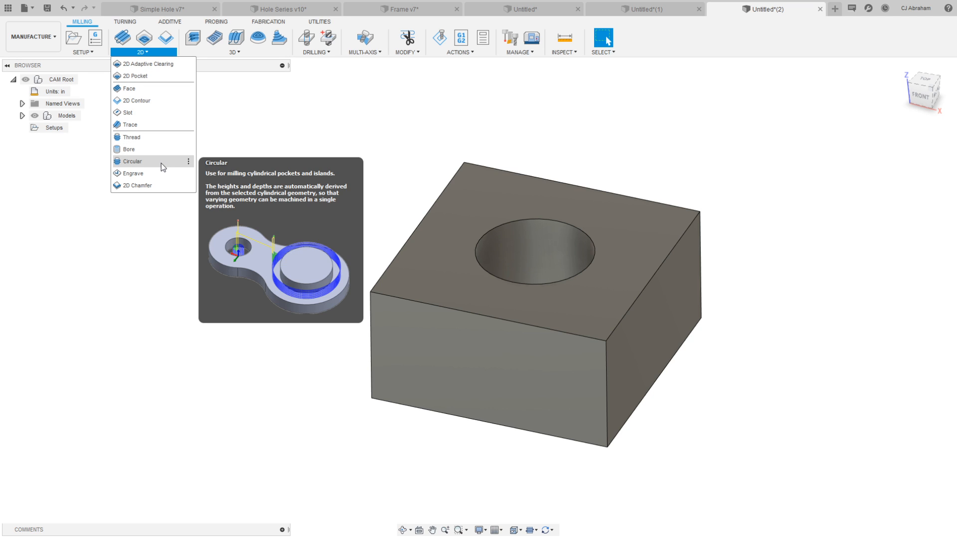
pyautogui.click(145, 142)
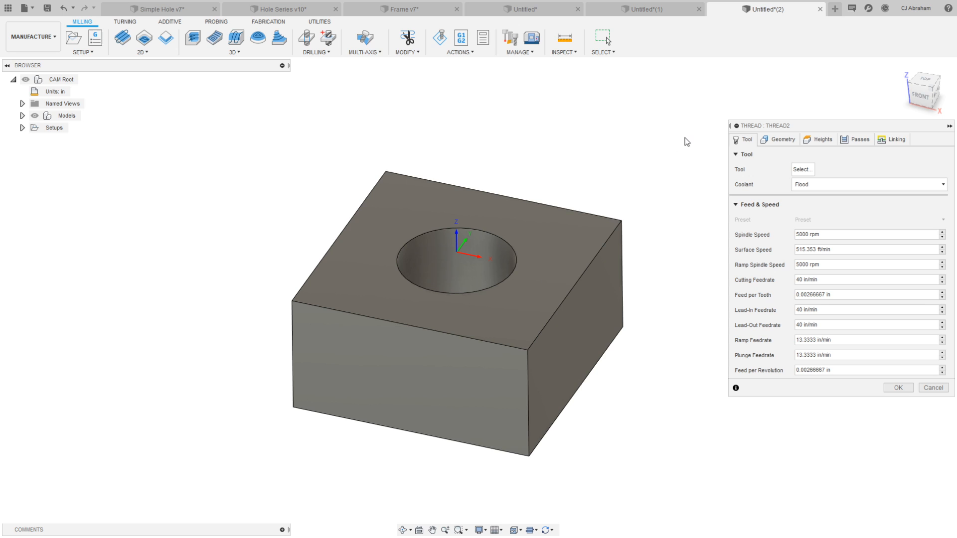
pyautogui.click(782, 139)
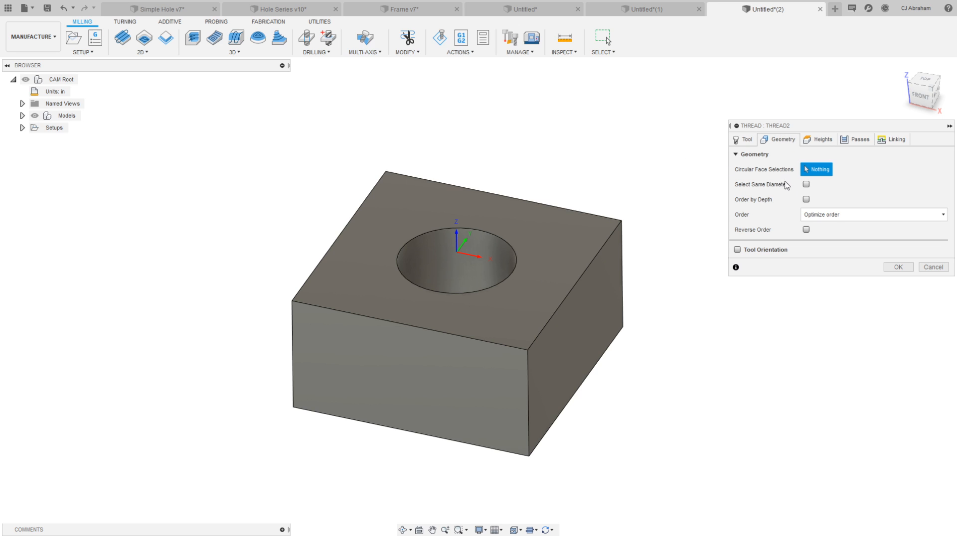
pyautogui.click(745, 139)
pyautogui.click(803, 170)
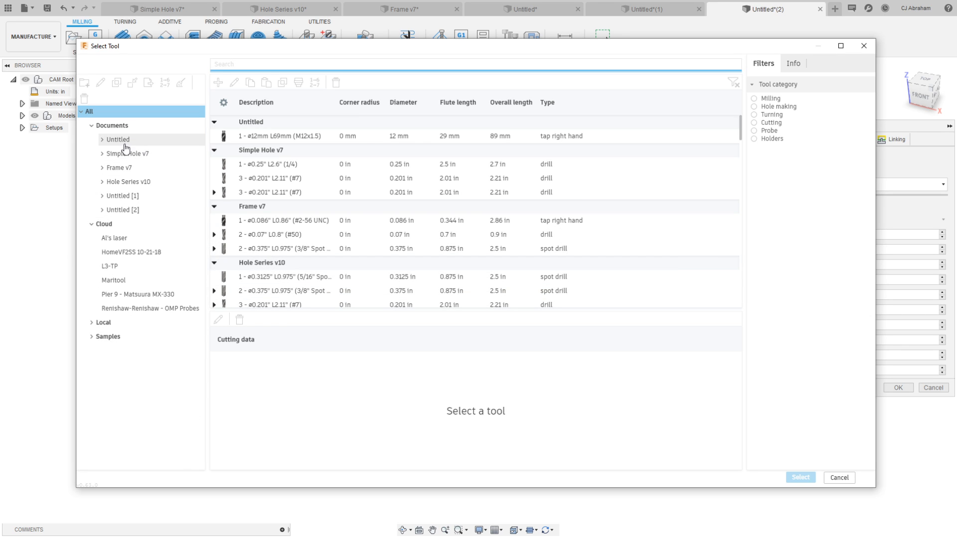
pyautogui.click(147, 144)
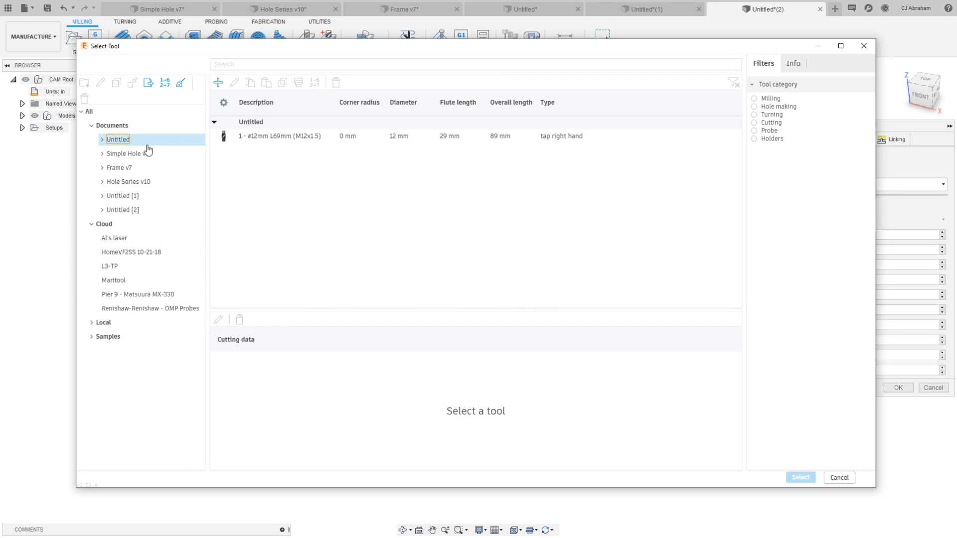
pyautogui.click(218, 82)
pyautogui.click(454, 155)
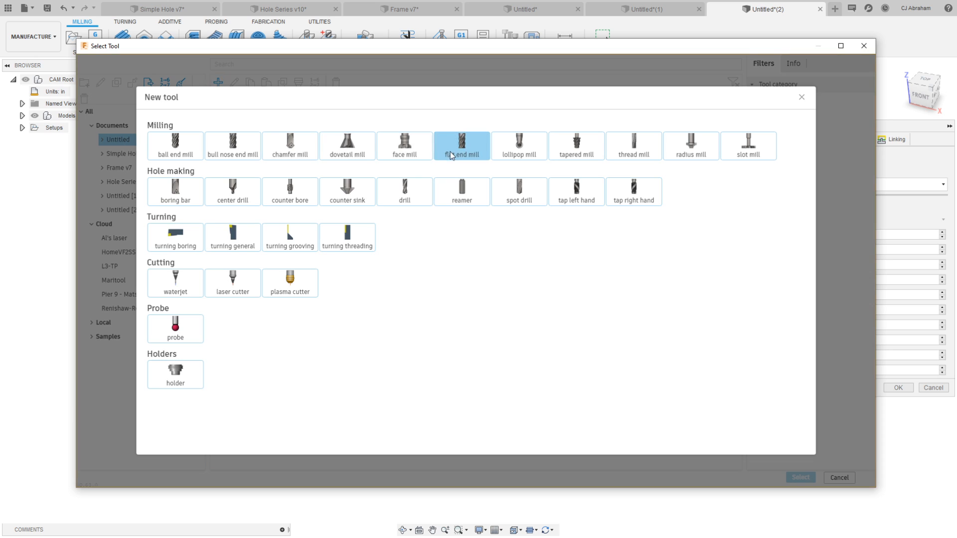
# - Set the end mill's diameter and shaft diameter to 6 mm and use it for the thread operation
pyautogui.click(152, 82)
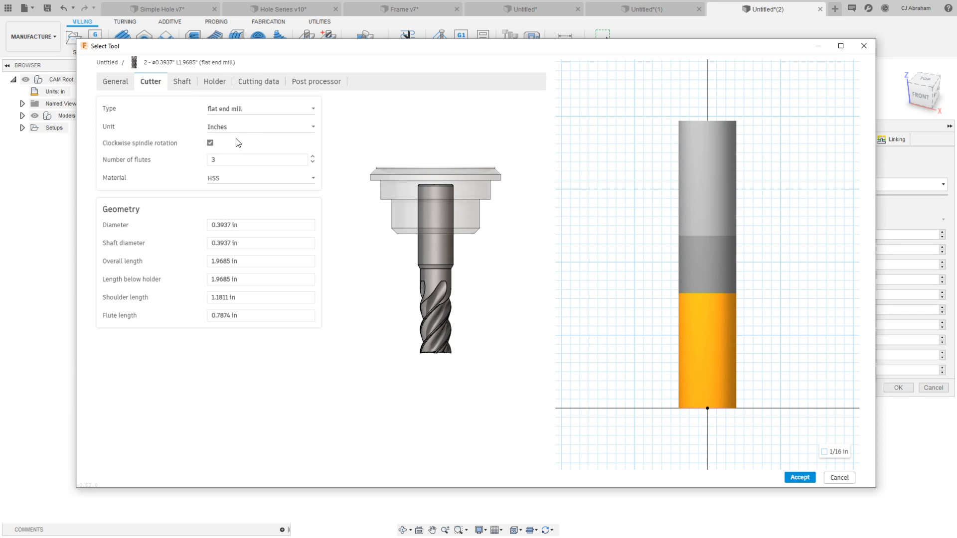
pyautogui.click(258, 225)
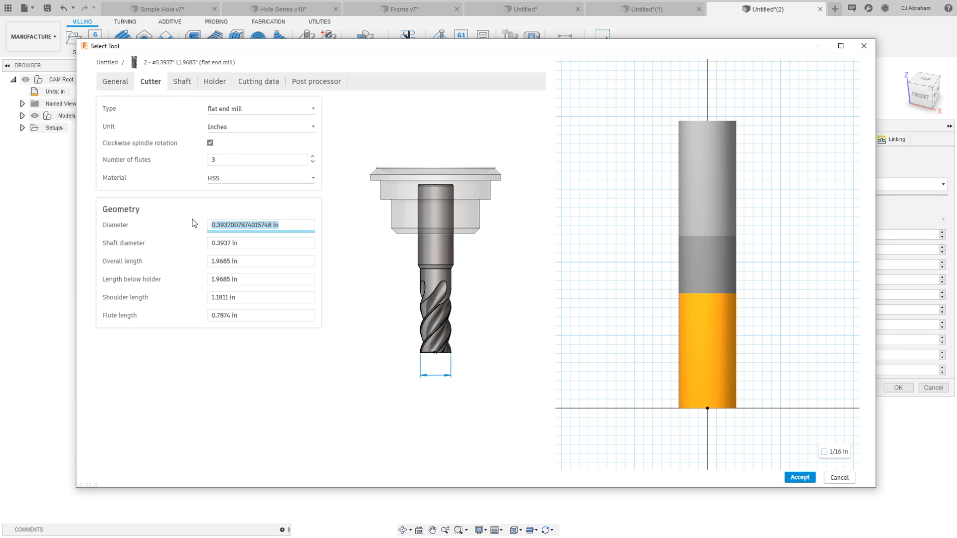
pyautogui.write('6mm')
pyautogui.click(246, 243)
pyautogui.click(259, 222)
pyautogui.hotkey('ctrl', 'c')
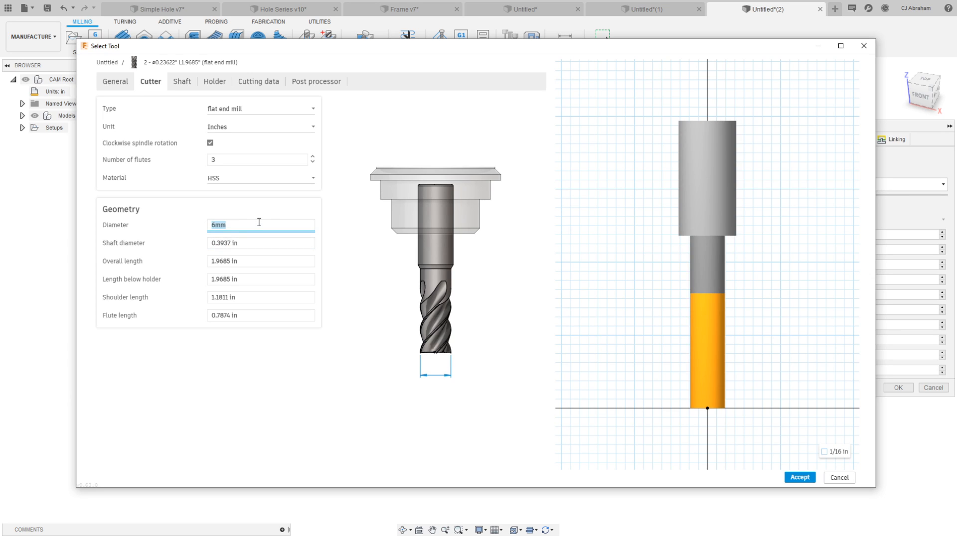
pyautogui.click(248, 244)
pyautogui.hotkey('ctrl', 'v')
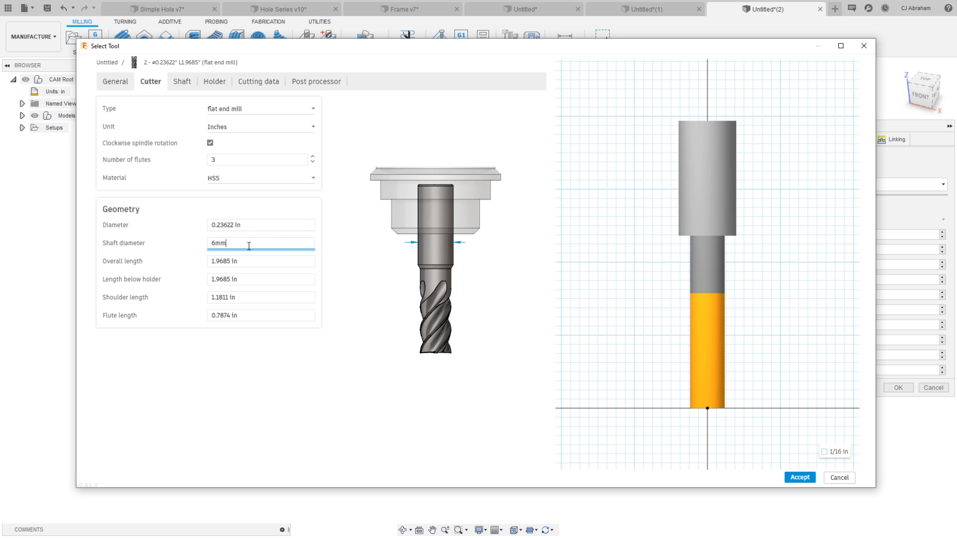
pyautogui.click(255, 258)
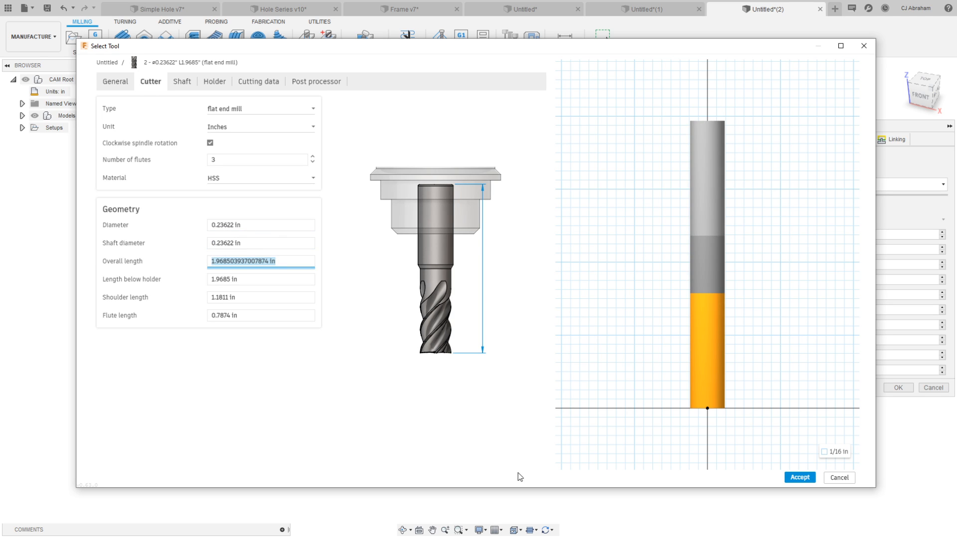
pyautogui.click(800, 477)
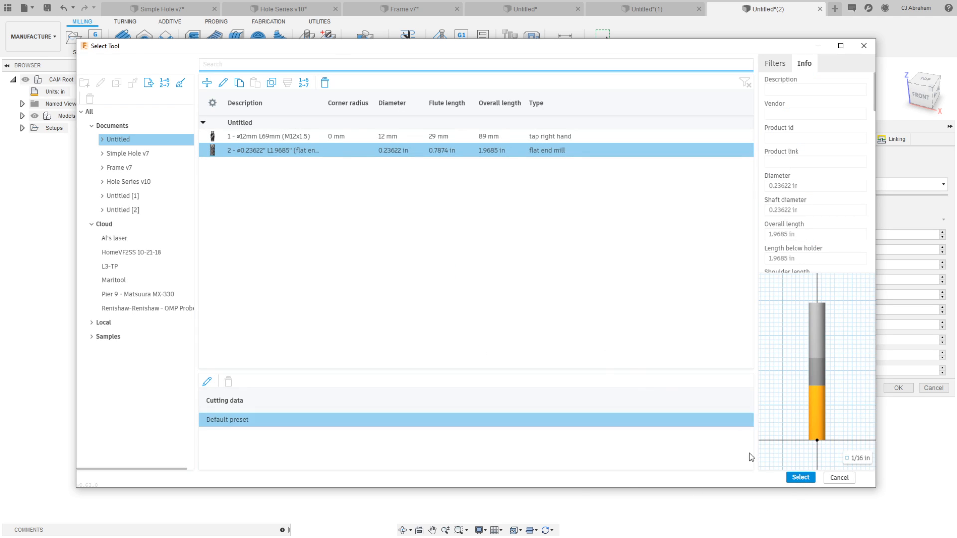
pyautogui.click(801, 479)
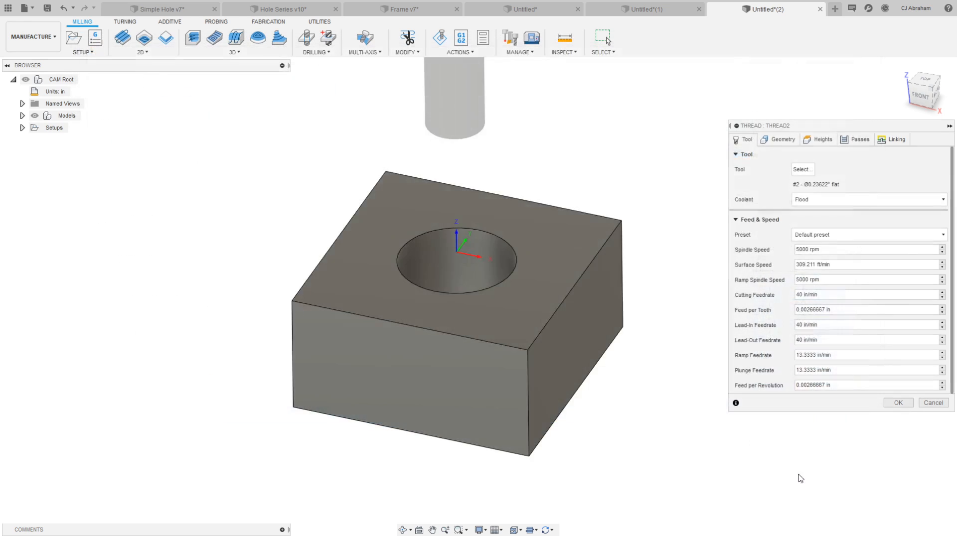
# - Select the center hole's cylindrical wall as the thread geometry and enable Select Same Diameter
pyautogui.click(790, 141)
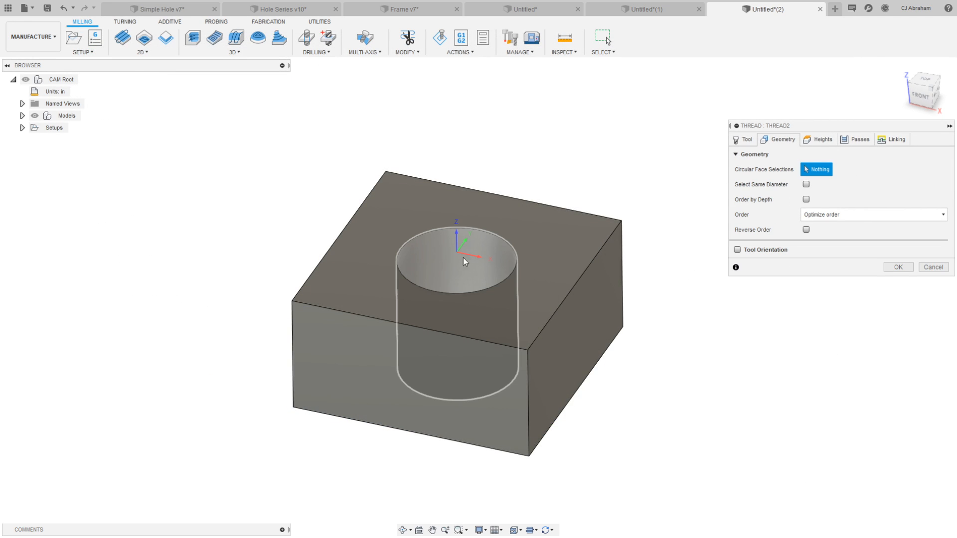
pyautogui.click(427, 268)
pyautogui.moveTo(924, 92)
pyautogui.mouseDown()
pyautogui.moveTo(915, 126)
pyautogui.moveTo(914, 93)
pyautogui.mouseUp()
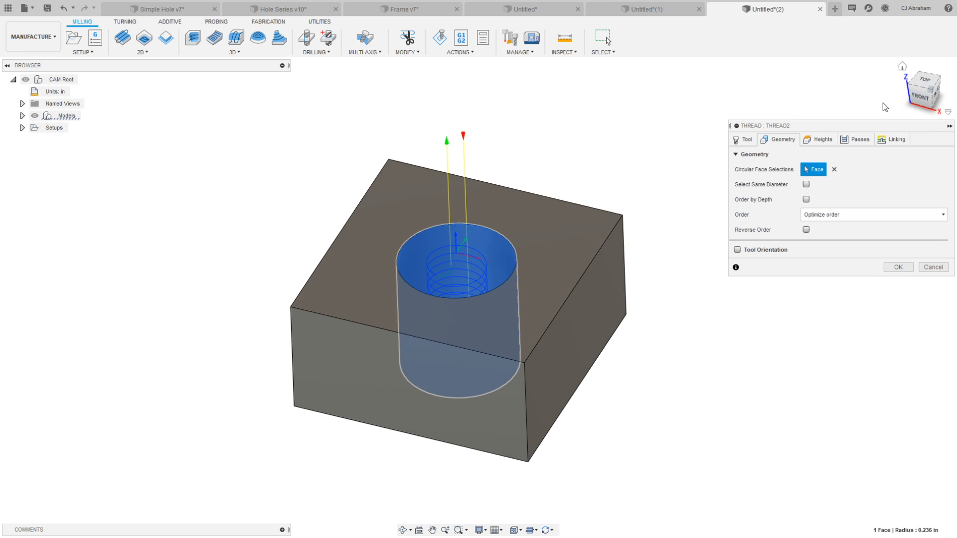
pyautogui.click(806, 184)
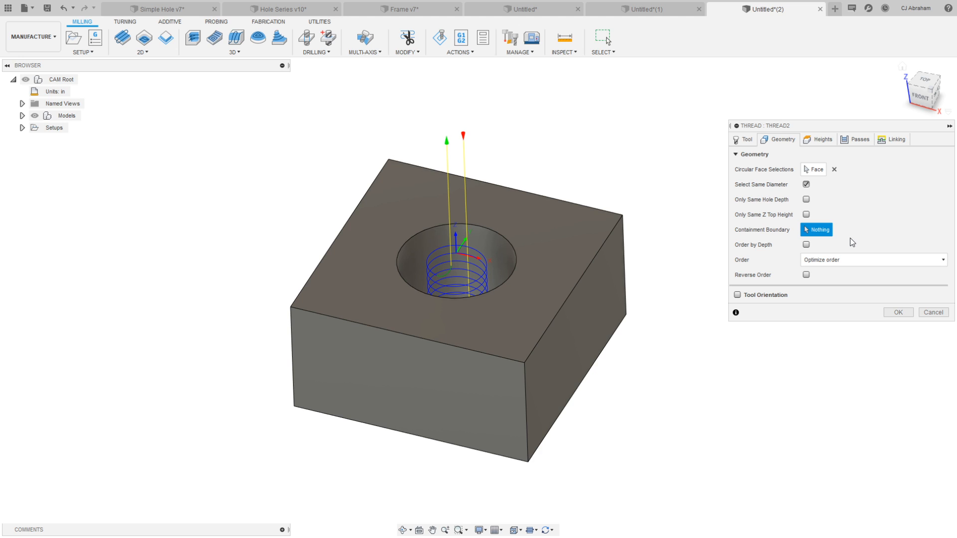
# - Display the block from the front in Wireframe visual style to expose the thread toolpath
pyautogui.click(921, 99)
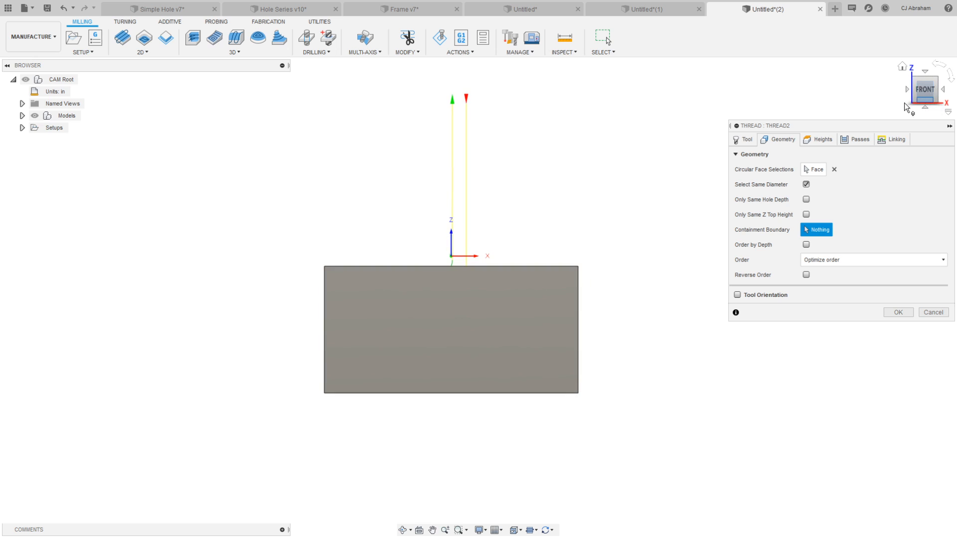
pyautogui.click(480, 530)
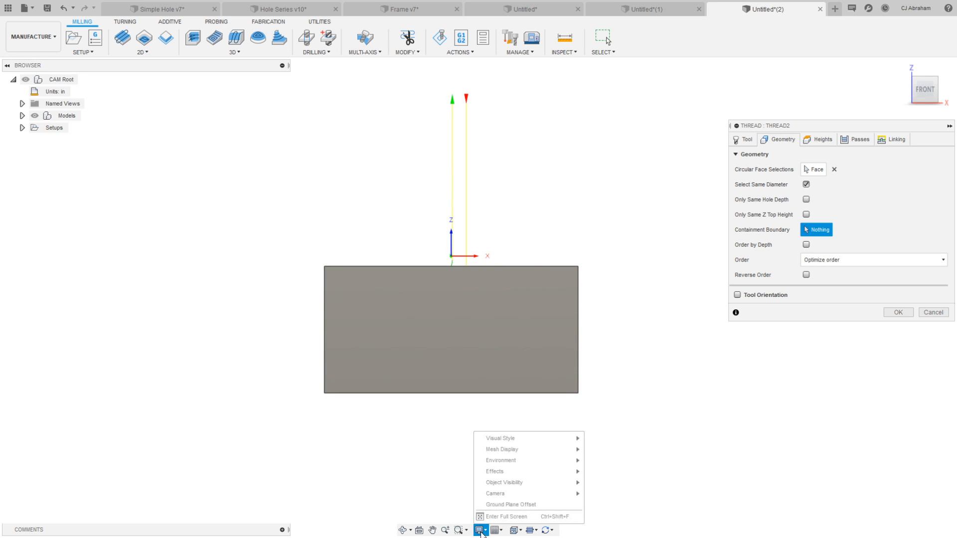
pyautogui.moveTo(527, 459)
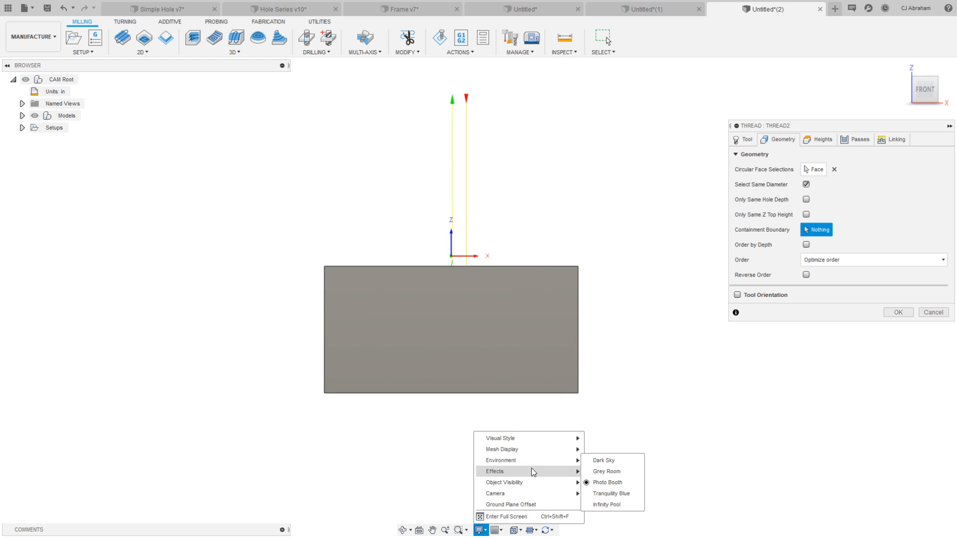
pyautogui.moveTo(543, 438)
pyautogui.click(622, 472)
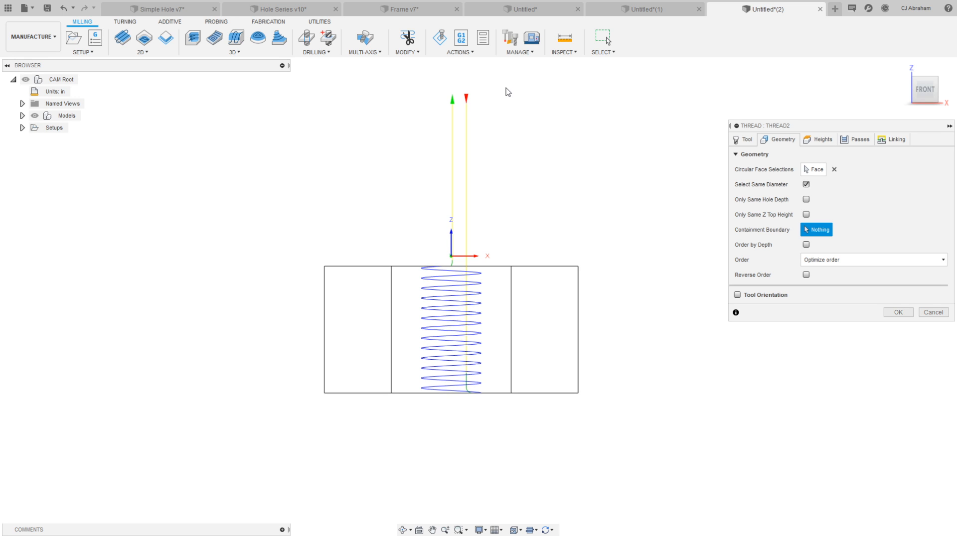
# - Set the thread operation's vertical lead radius, linear lead length and horizontal lead radius to 0 and inspect the toolpath's lead-in
pyautogui.click(892, 140)
pyautogui.moveTo(927, 91); pyautogui.dragTo(923, 106)
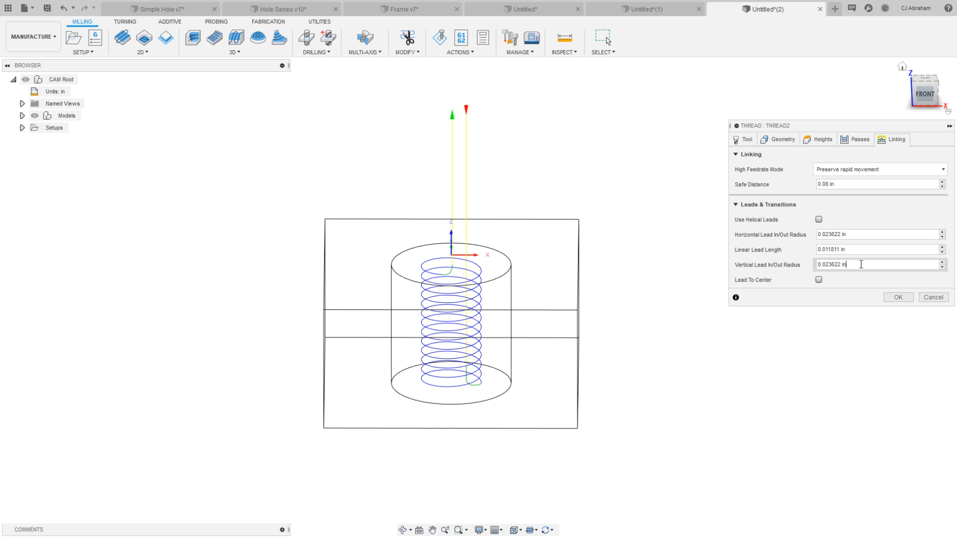
pyautogui.moveTo(862, 265); pyautogui.dragTo(798, 266)
pyautogui.write('0')
pyautogui.hotkey('shift', 'Tab')
pyautogui.write('0')
pyautogui.hotkey('shift', 'Tab')
pyautogui.write('0')
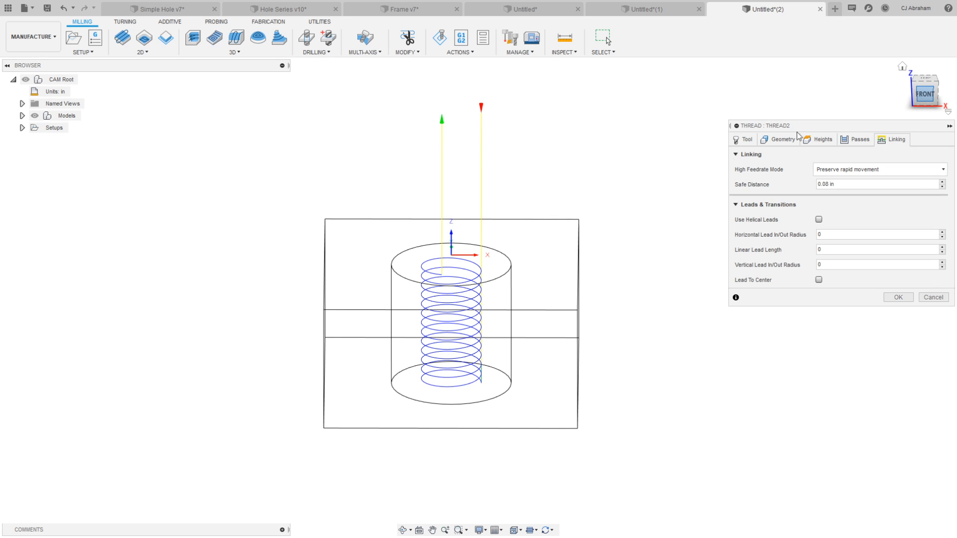
pyautogui.scroll(8, 508, 438)
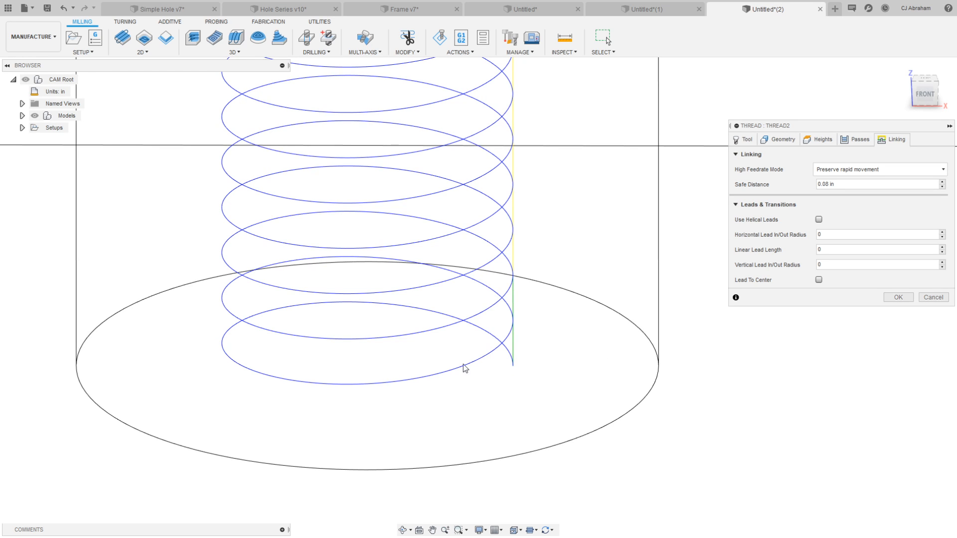
pyautogui.scroll(-6, 427, 381)
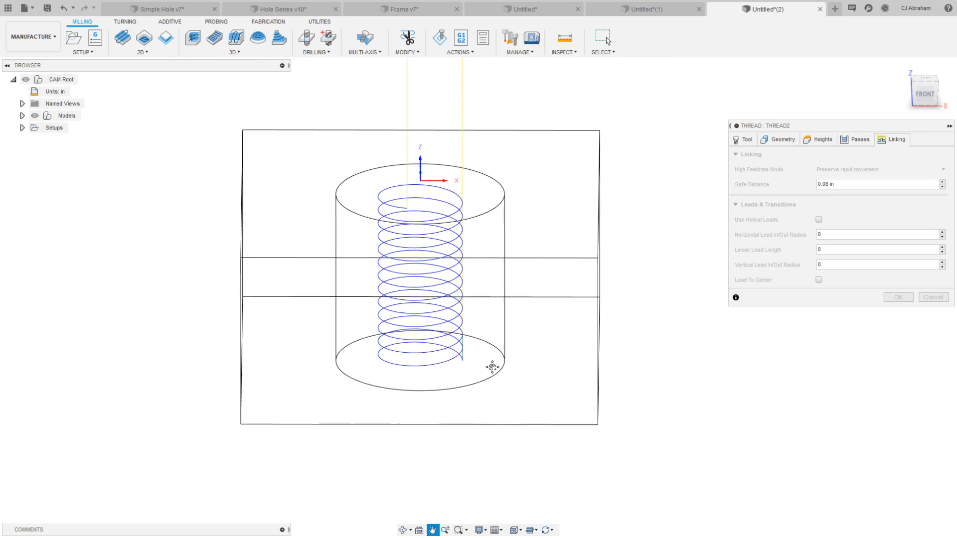
# - Set the thread operation's thread pitch to 1.5mm
pyautogui.click(815, 143)
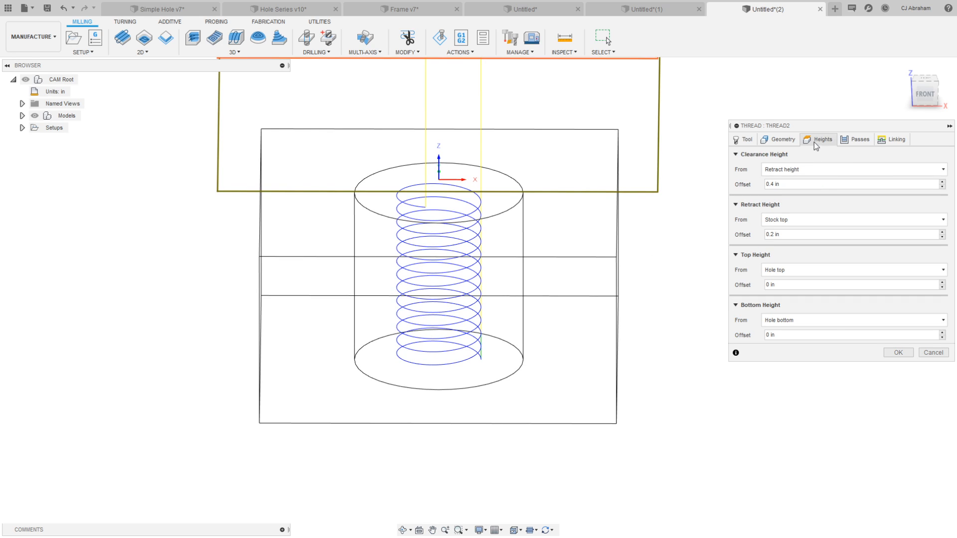
pyautogui.click(745, 142)
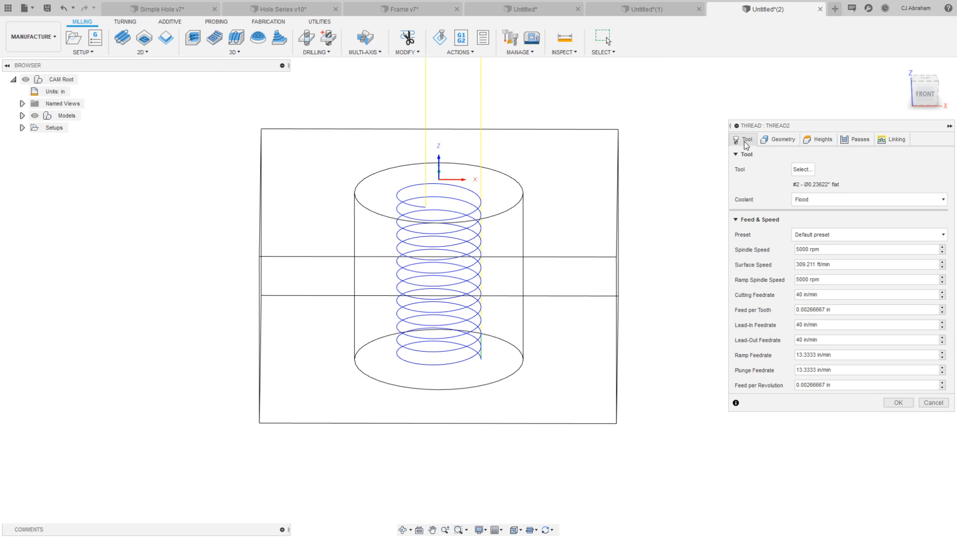
pyautogui.click(851, 143)
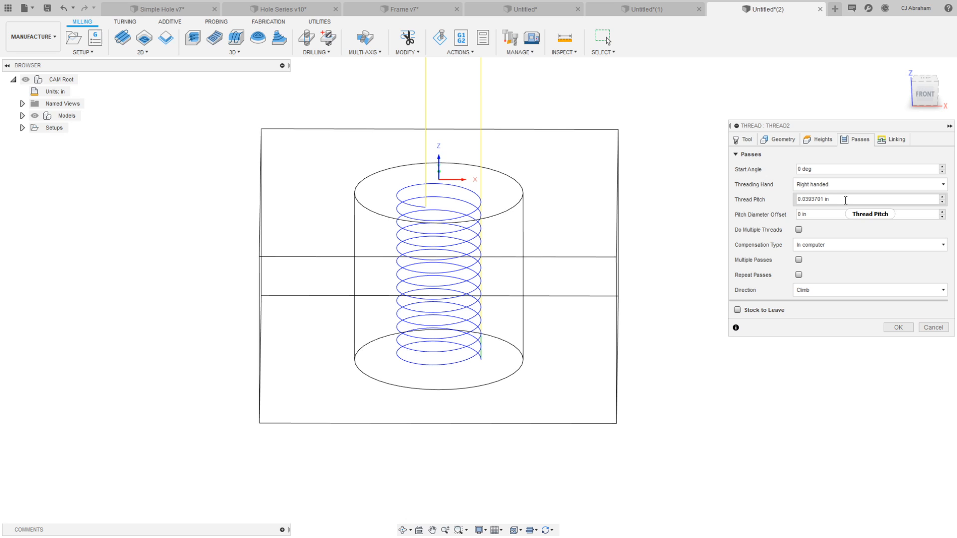
pyautogui.moveTo(846, 200); pyautogui.dragTo(773, 197)
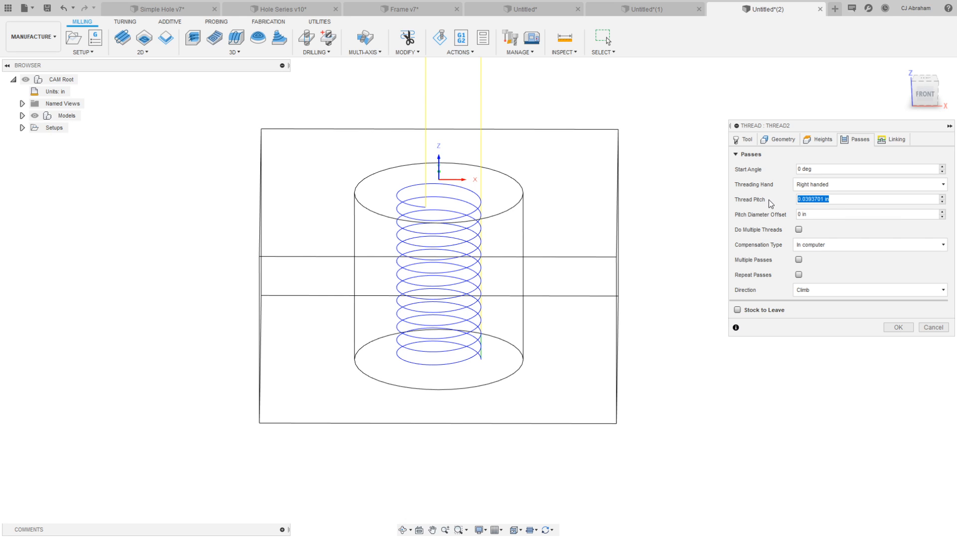
pyautogui.write('1.5mm')
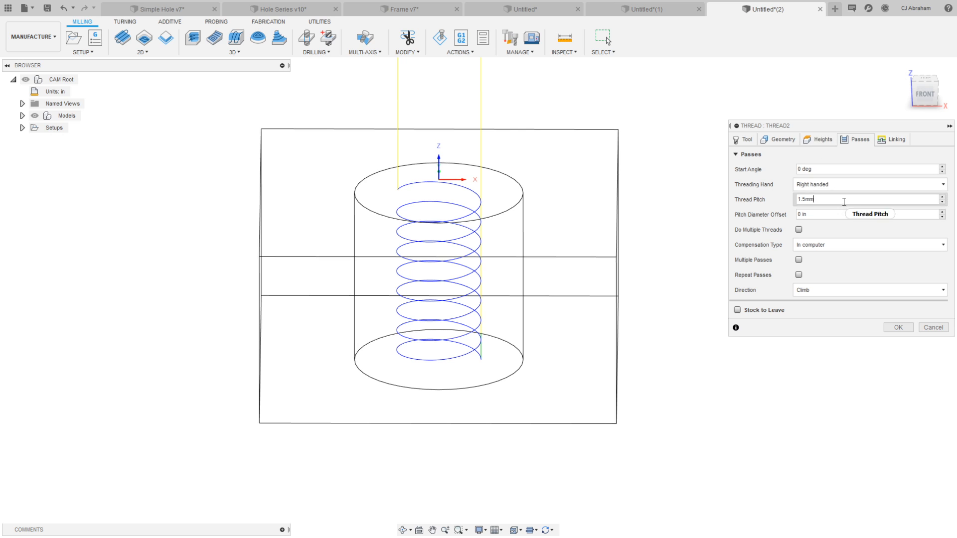
pyautogui.moveTo(847, 202)
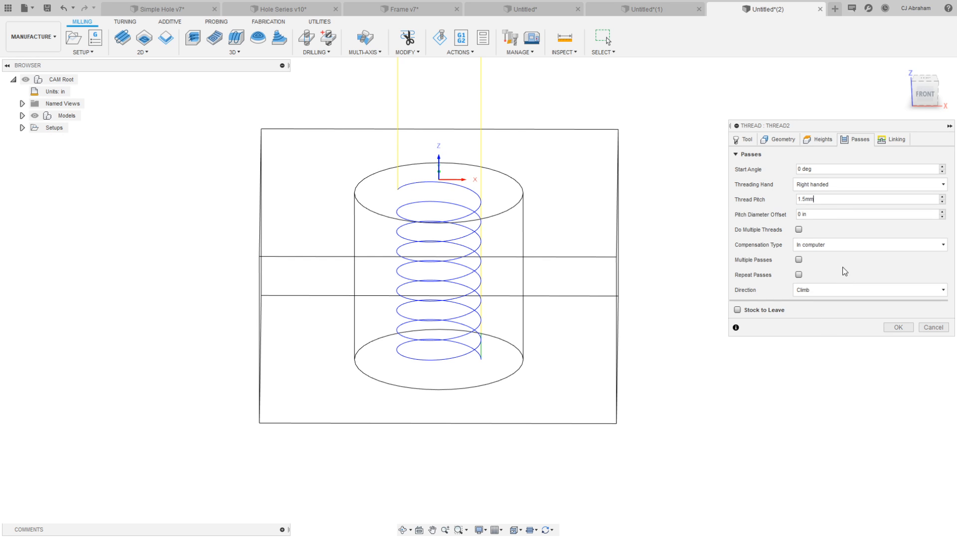
pyautogui.click(835, 202)
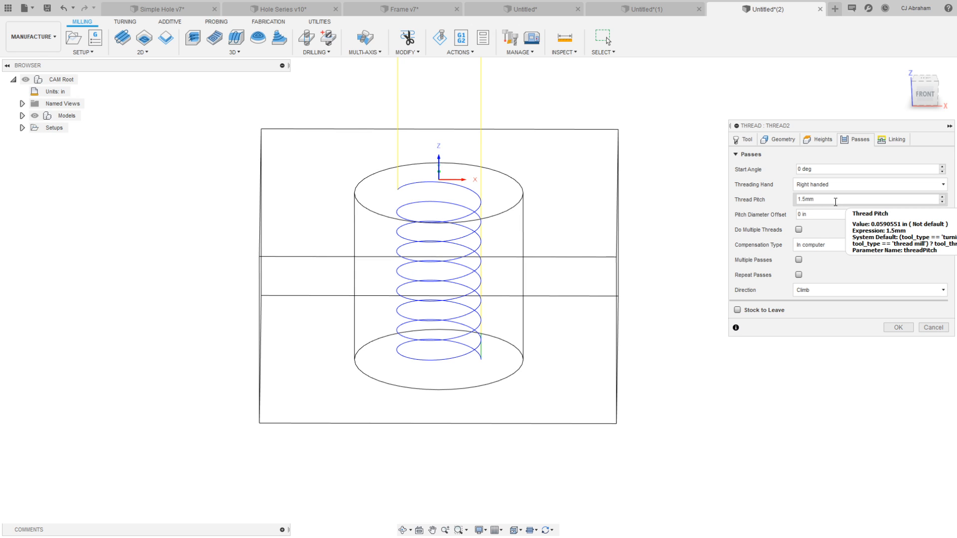
# - Reference the thread operation's top height from Hole bottom with an offset of threadPitch
pyautogui.click(823, 139)
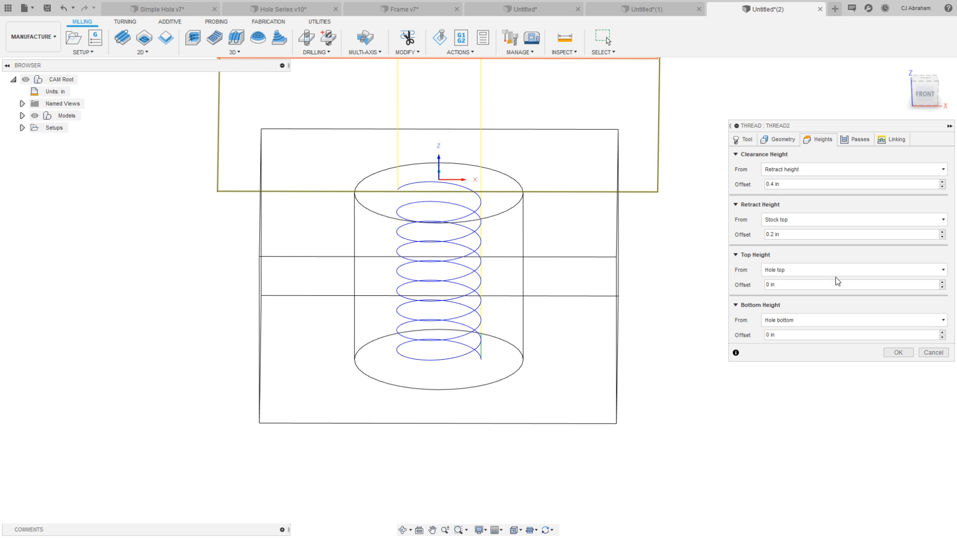
pyautogui.click(815, 273)
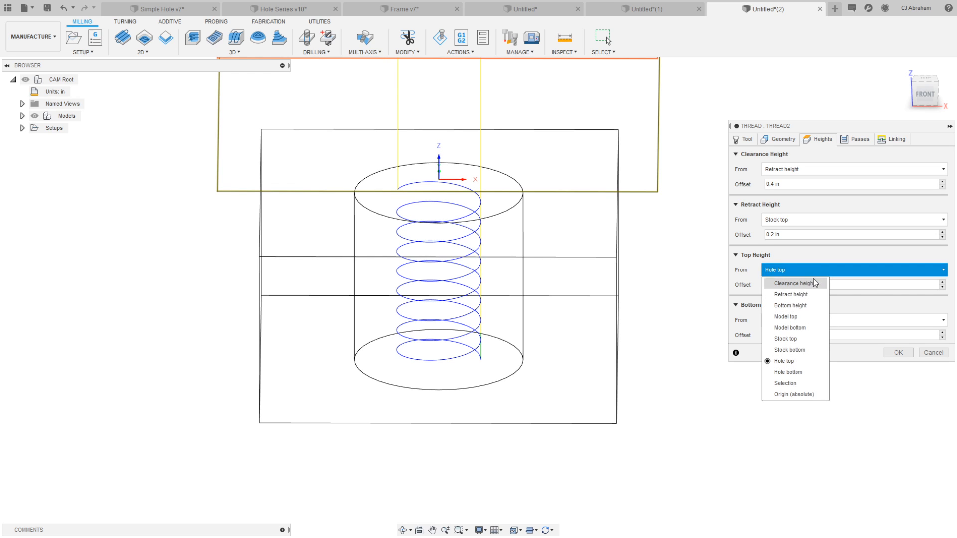
pyautogui.click(800, 373)
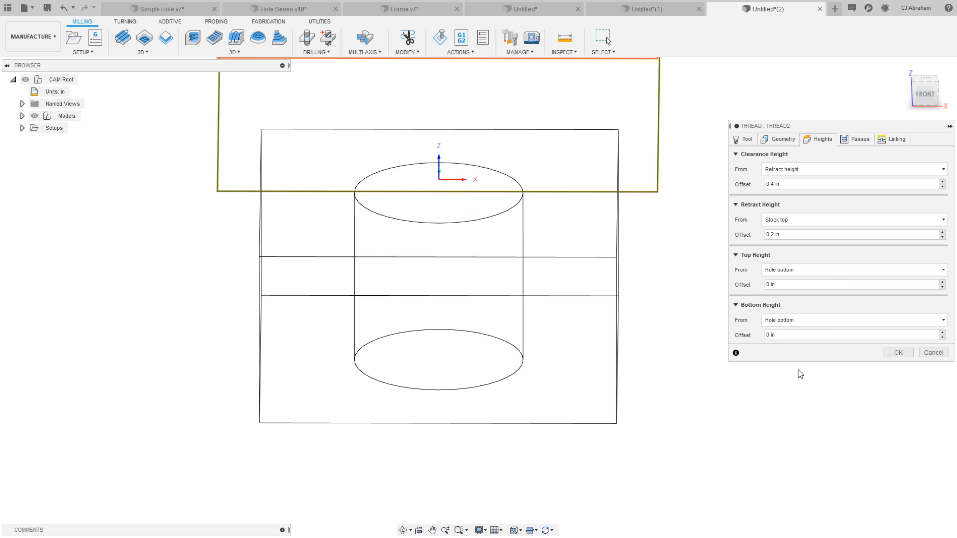
pyautogui.click(803, 283)
pyautogui.moveTo(793, 285); pyautogui.dragTo(746, 287)
pyautogui.write('threadPitch')
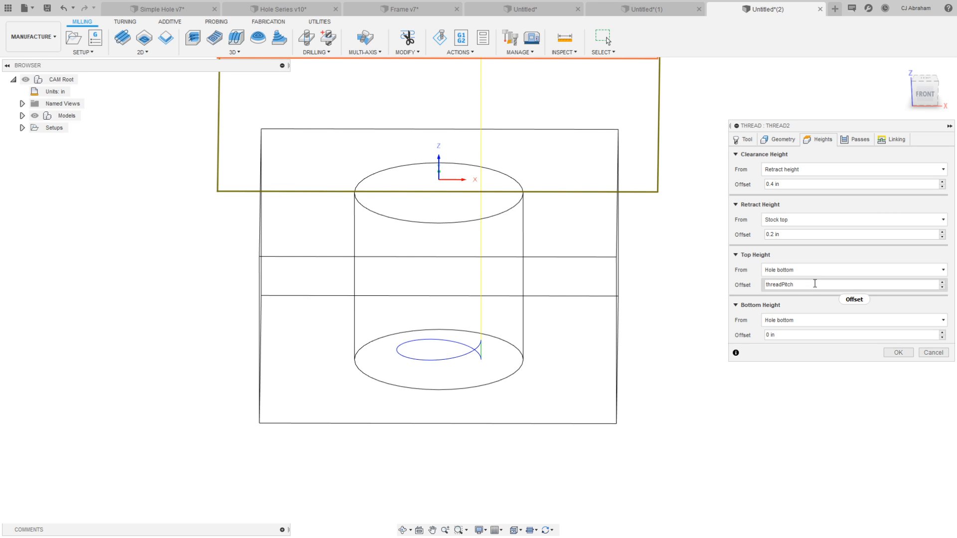
# - Try a top height offset of threadPitch*1.5, and settle on threadPitch*2
pyautogui.write('*1.5')
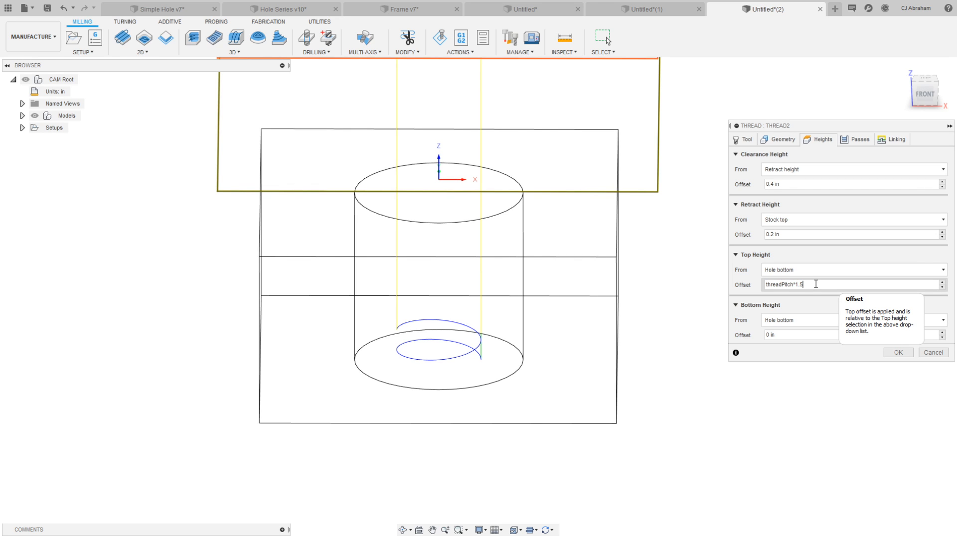
pyautogui.press('BackSpace')
pyautogui.press('BackSpace')
pyautogui.press('BackSpace')
pyautogui.write('2')
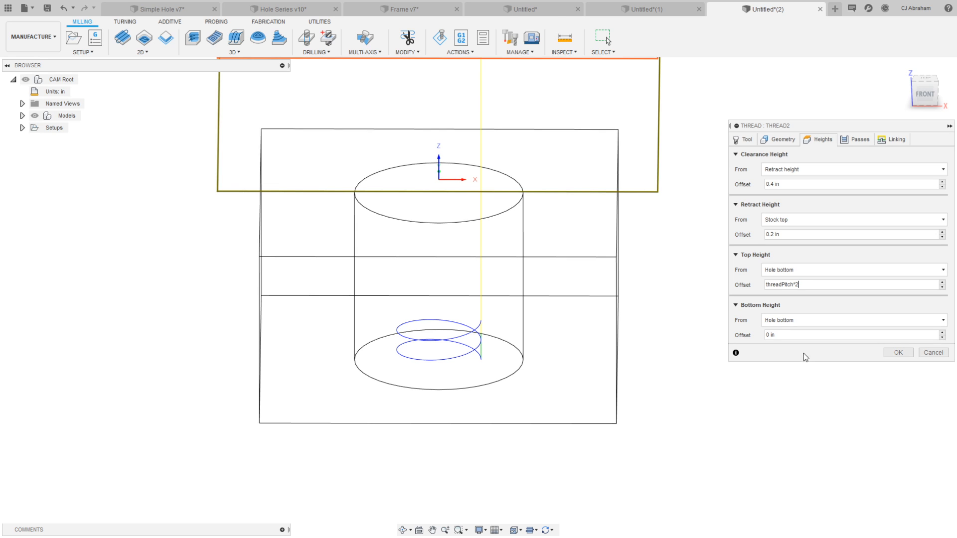
# - Open the thread operation's passes settings
pyautogui.click(861, 140)
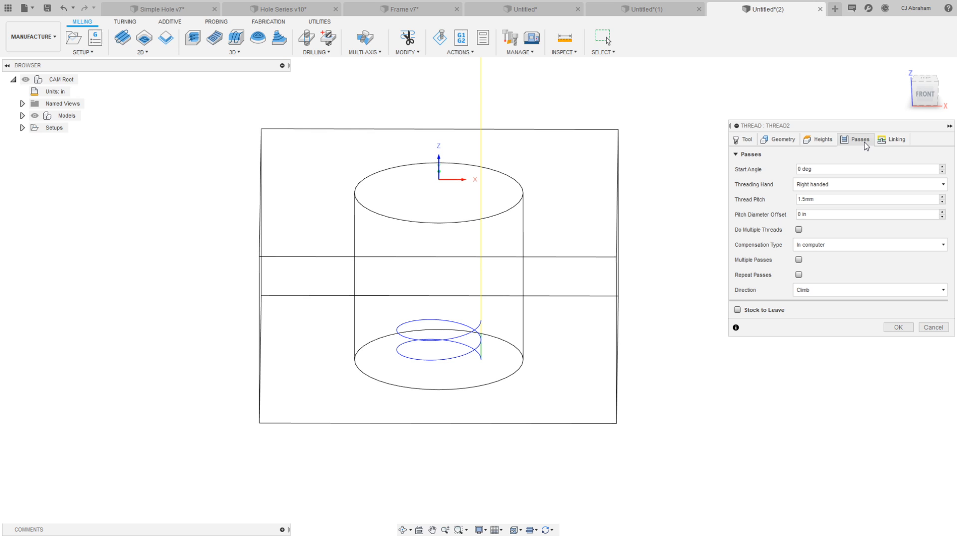